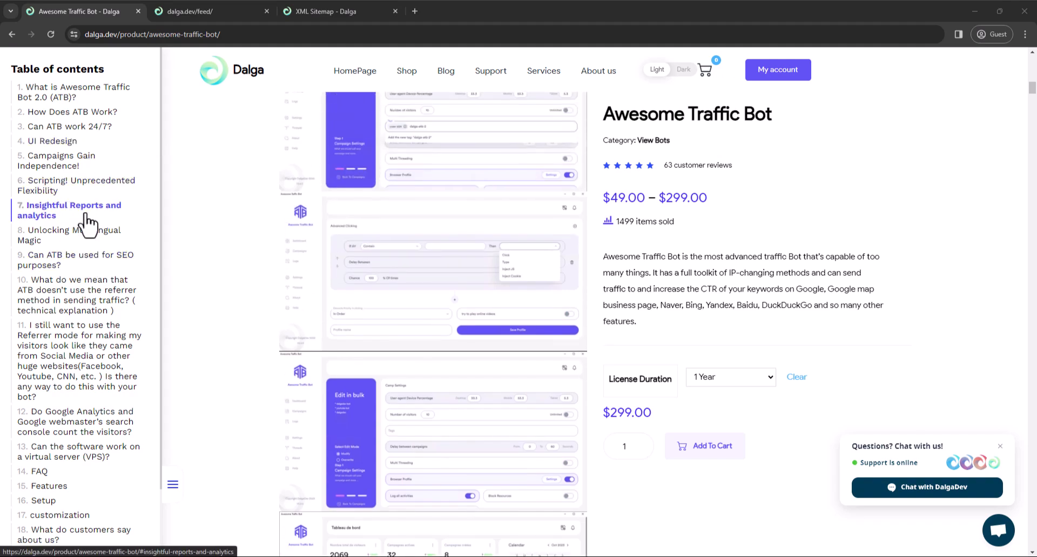
Jump to the referrer section, then the Features section, and scroll through the features list.
click(81, 296)
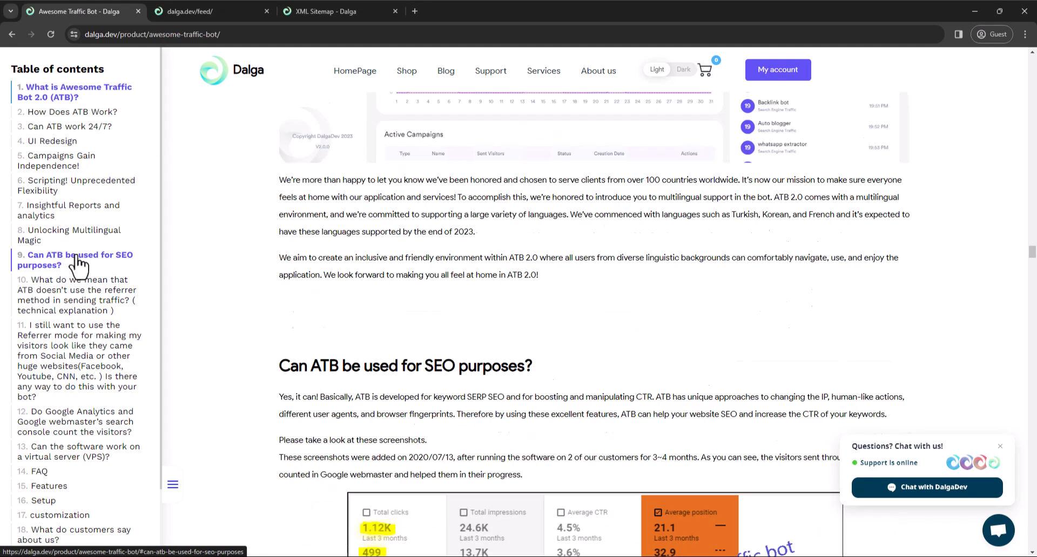
click(41, 487)
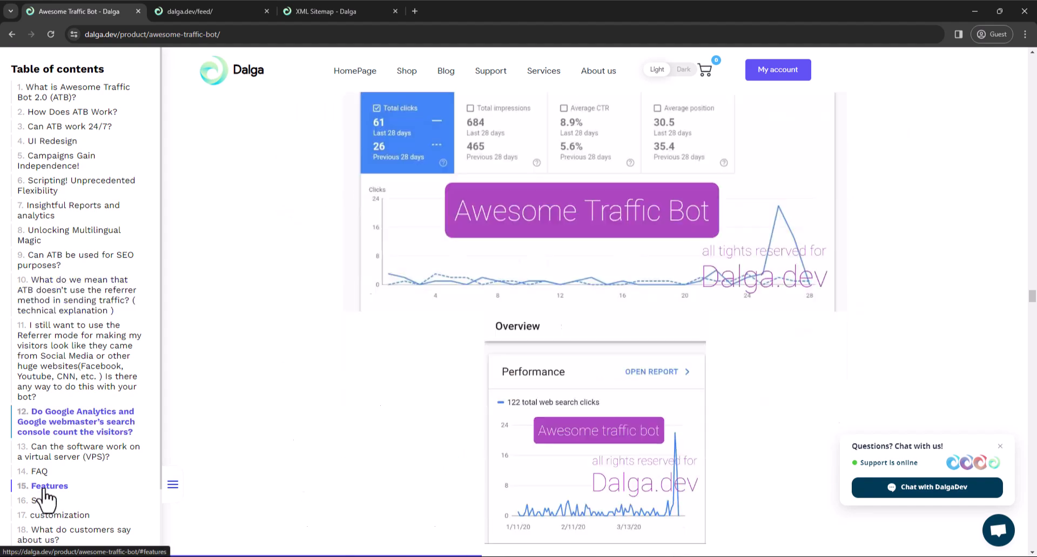
scroll(503, 238, up, 1)
scroll(501, 243, down, 4)
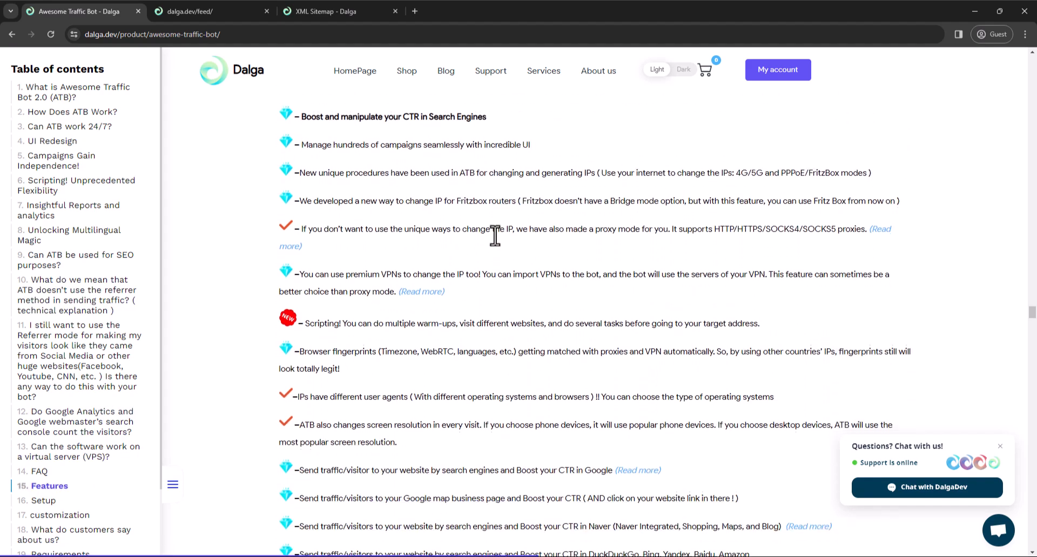
scroll(500, 246, down, 12)
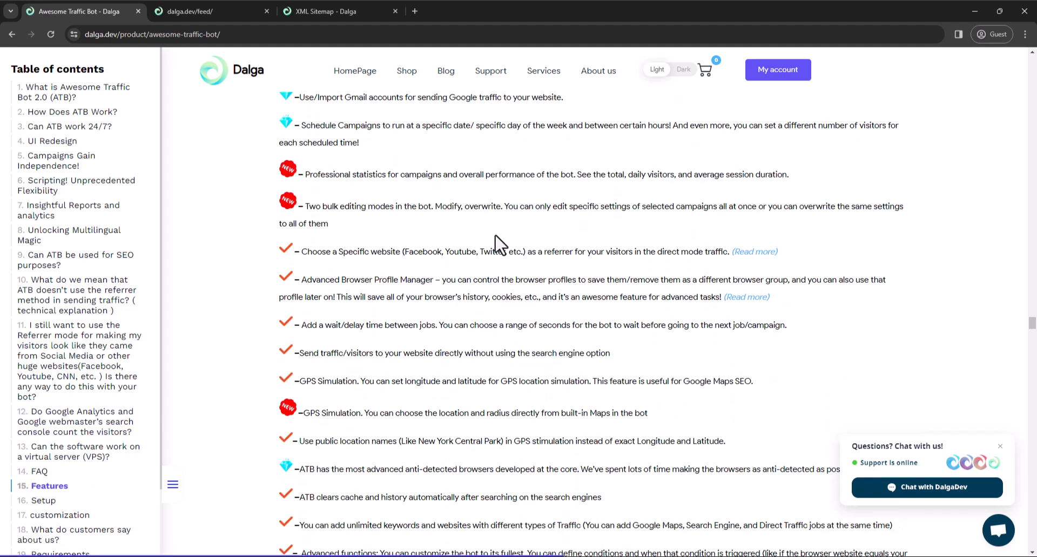
scroll(499, 246, down, 9)
scroll(498, 244, up, 6)
scroll(481, 235, up, 12)
scroll(41, 243, up, 3)
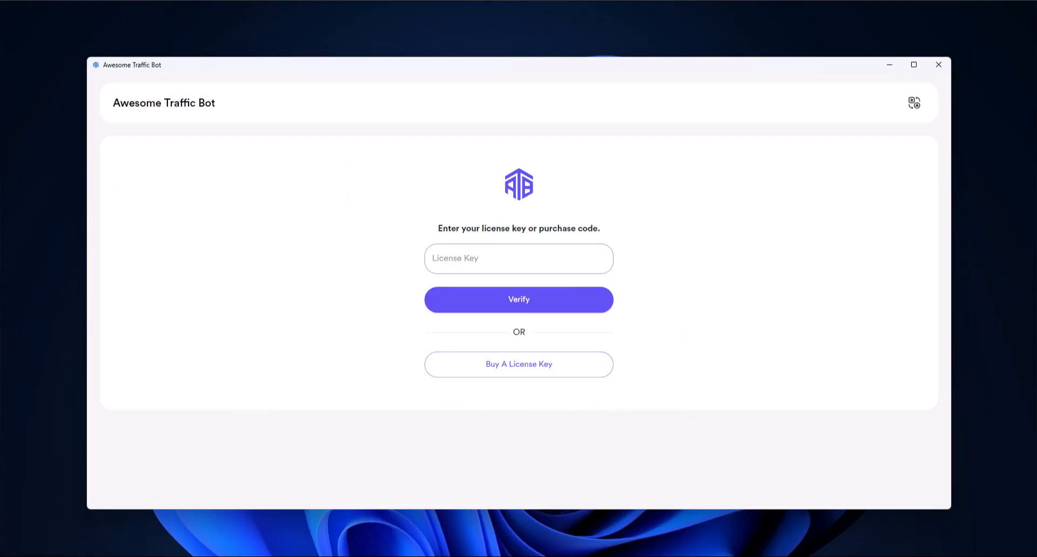
Bring up the Notepad note of seven system requirements, read it, and minimize it.
mouse_move(758, 556)
click(799, 500)
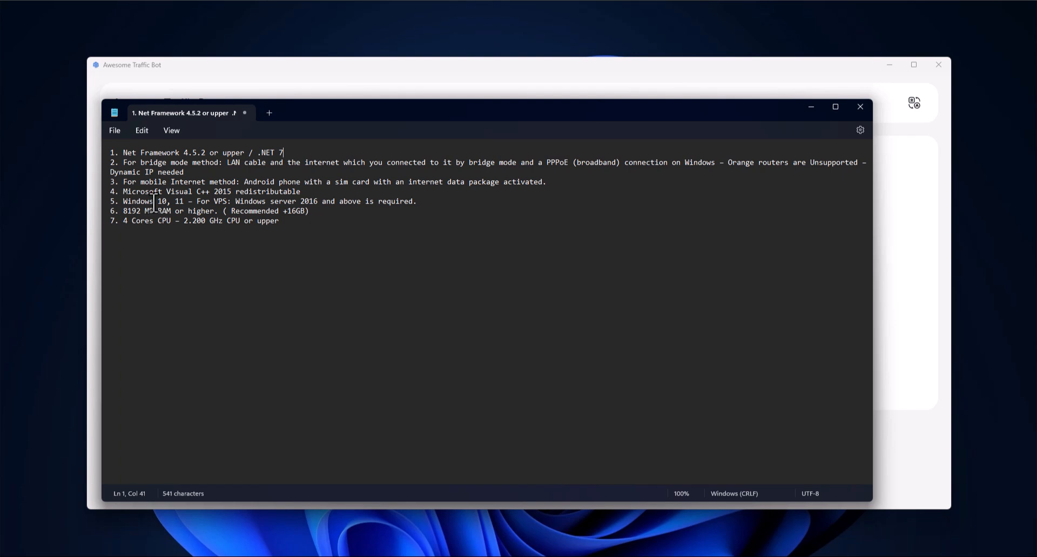
click(810, 107)
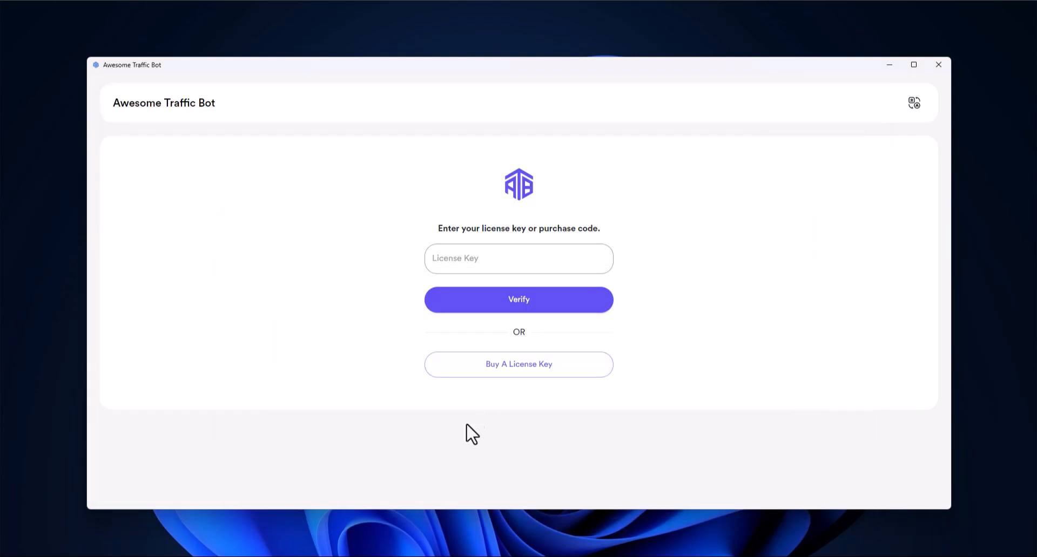
Load docs.dalga.dev in a new Chrome tab.
click(781, 513)
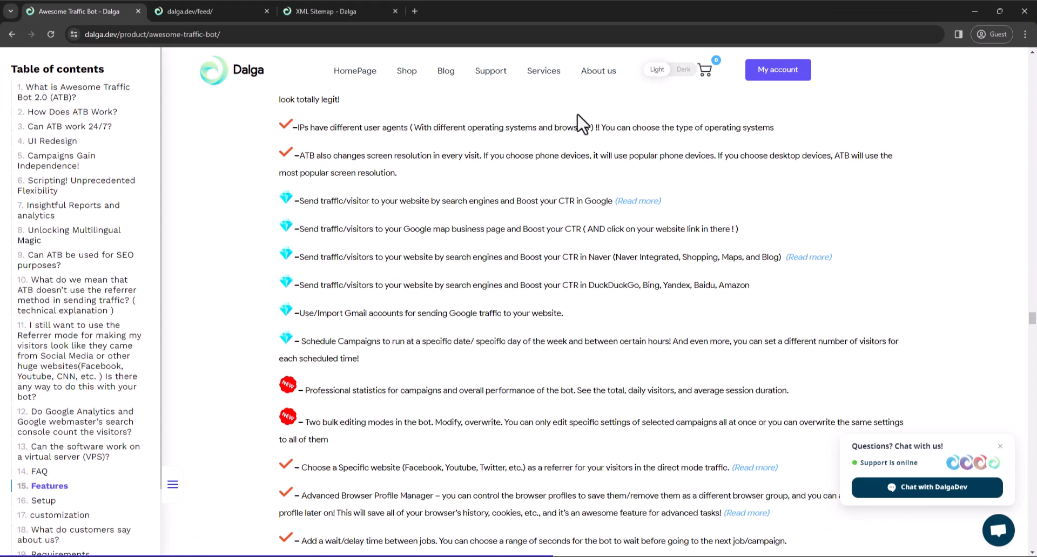
key(ctrl+t)
text(docs.dal)
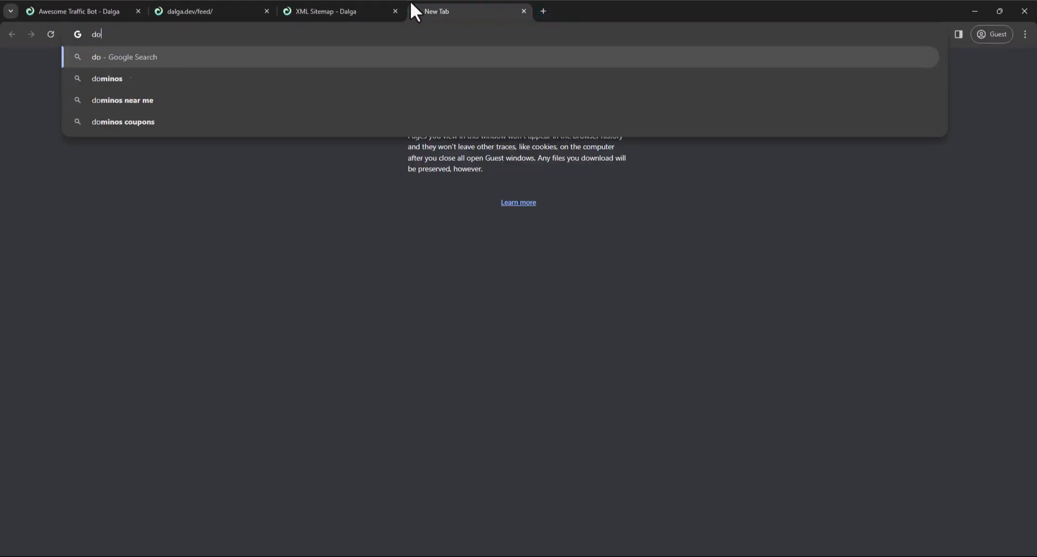
text(ga.dev)
key(Return)
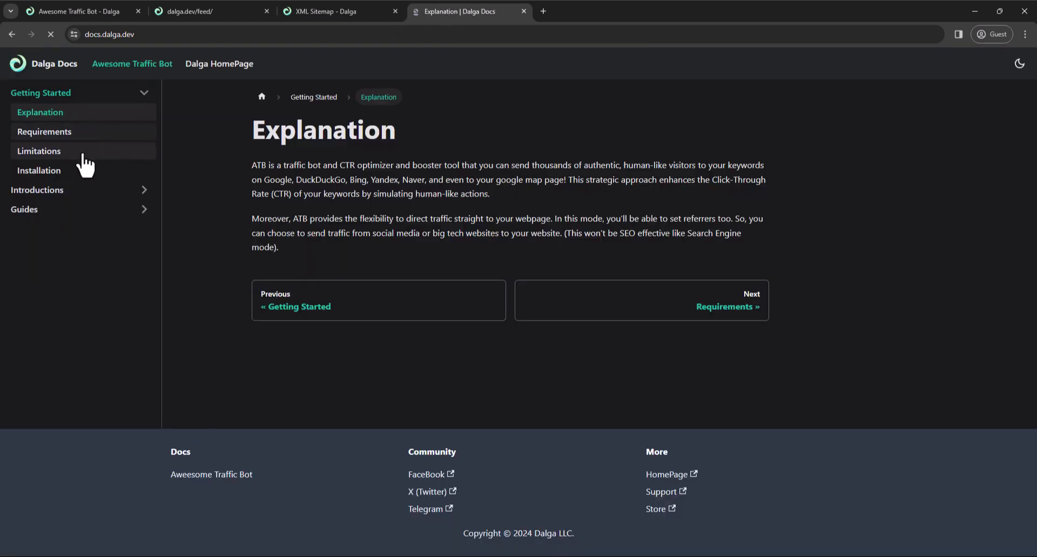
Open the IP Changing Mode page under Introductions, skim it, and minimize Chrome.
click(80, 191)
click(80, 269)
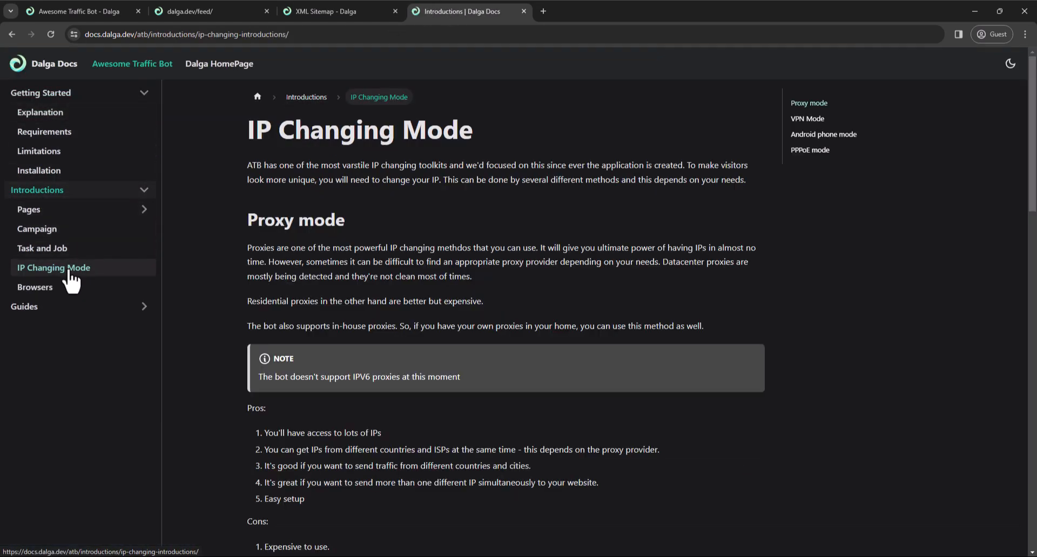
scroll(373, 228, down, 13)
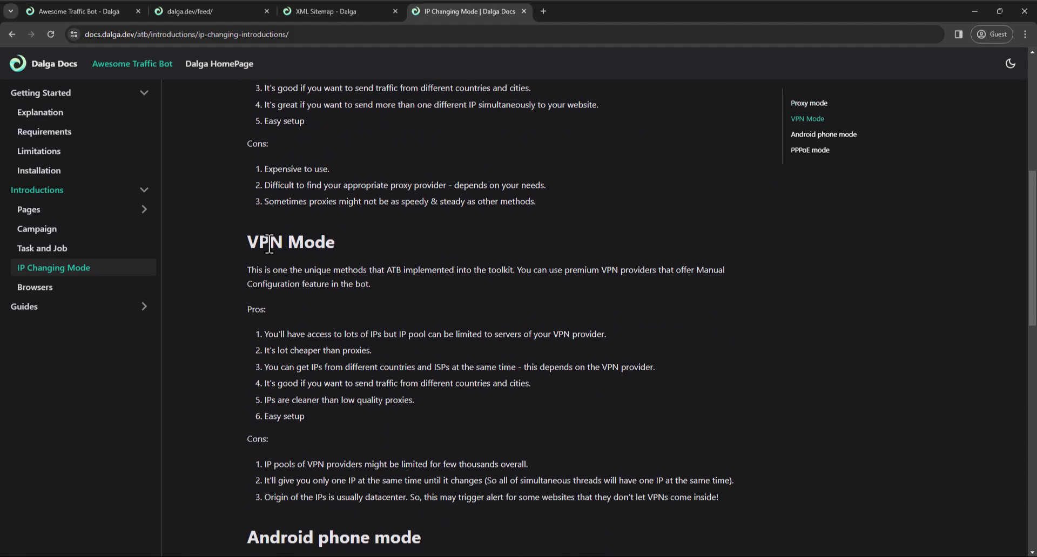
scroll(275, 405, down, 5)
scroll(371, 314, up, 18)
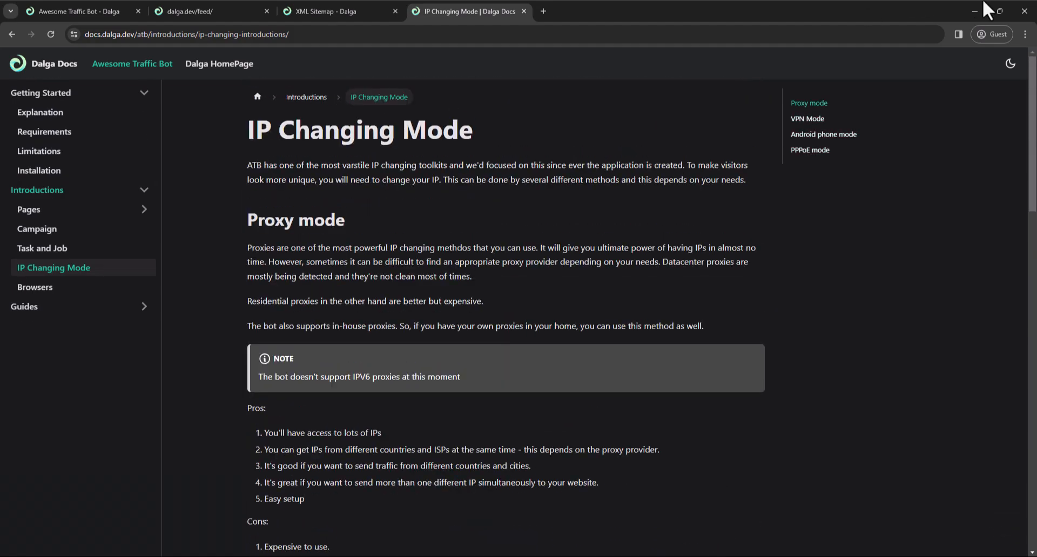
click(970, 4)
Enter the license key and verify it to reach the Dashboard.
click(505, 252)
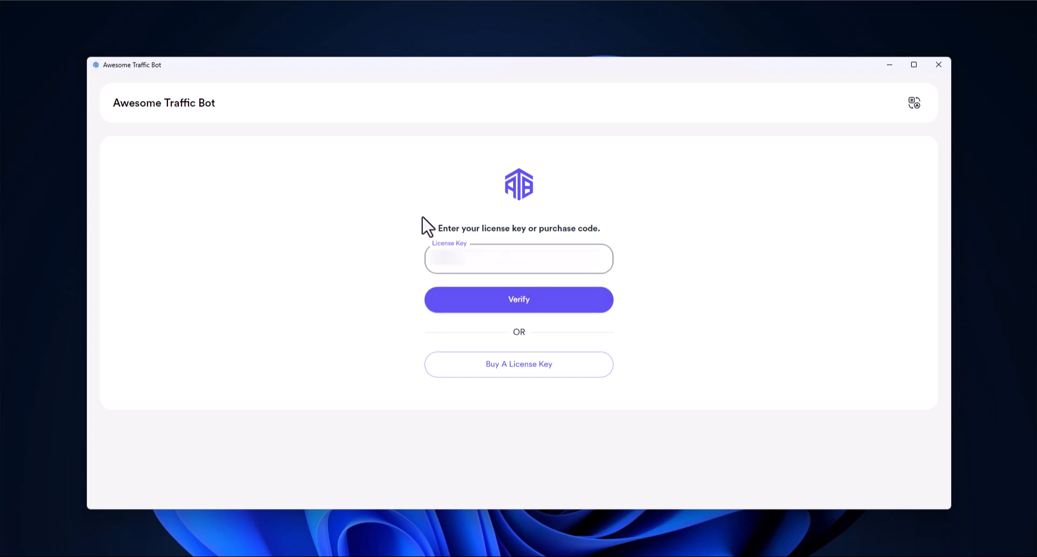
click(511, 298)
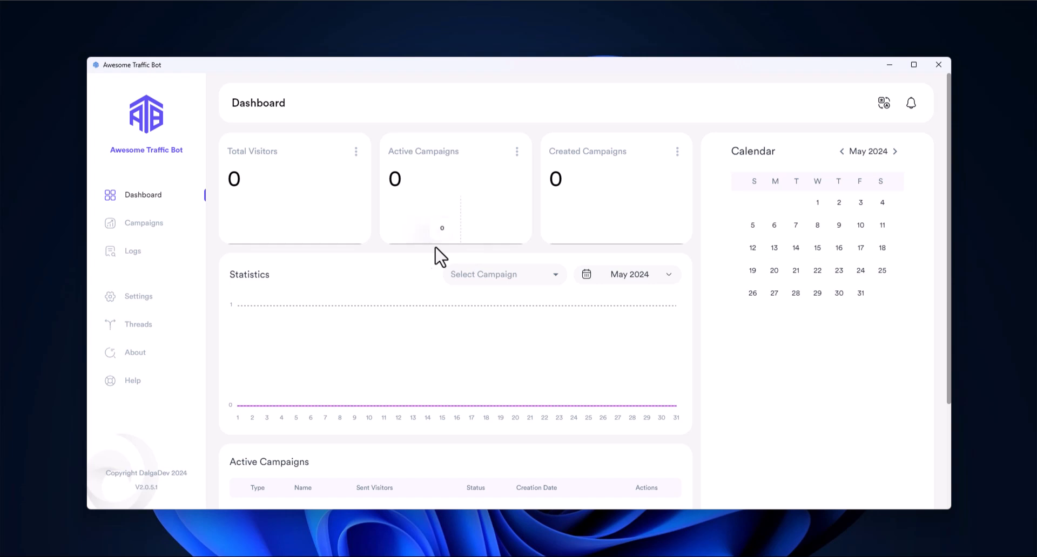
scroll(348, 336, down, 2)
scroll(498, 359, up, 2)
scroll(324, 324, down, 3)
scroll(528, 324, up, 2)
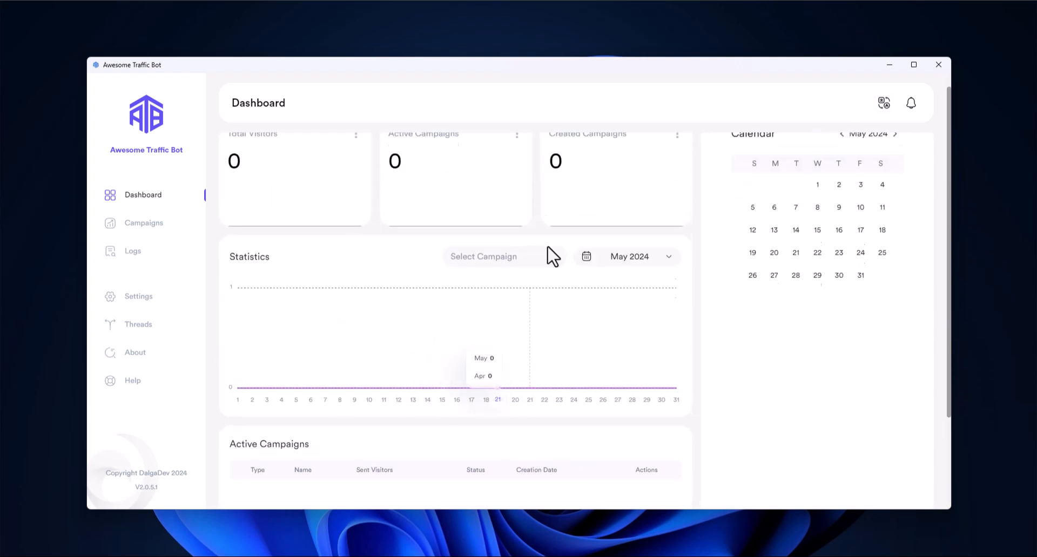
scroll(537, 291, up, 1)
Check the language list and the empty notifications panel without changing anything.
click(884, 102)
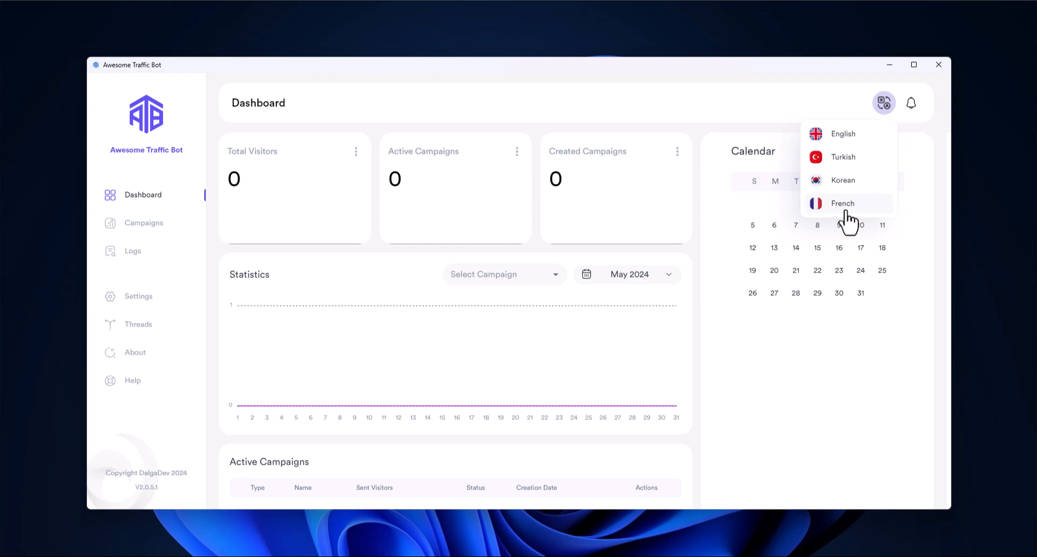
click(861, 93)
click(911, 106)
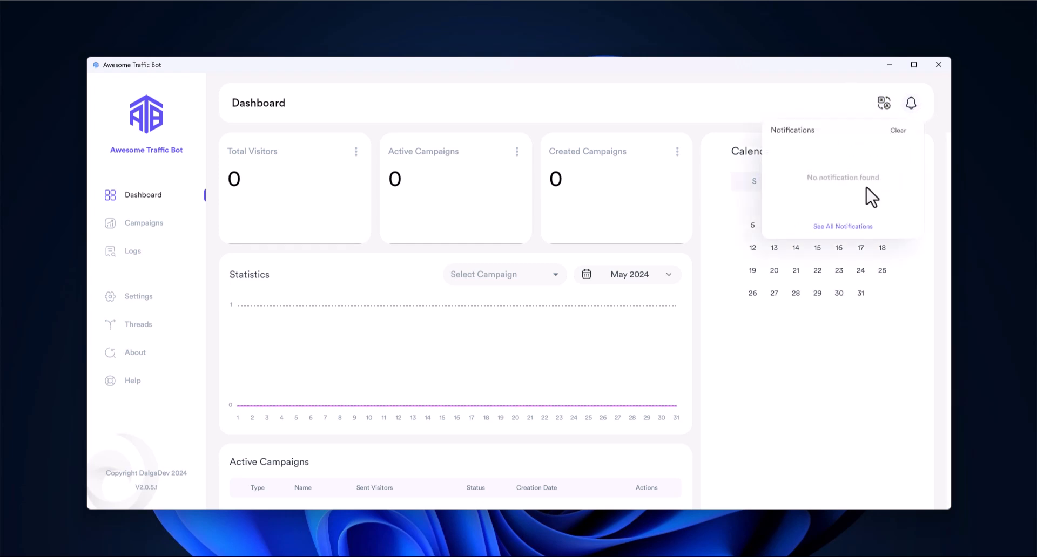
click(701, 102)
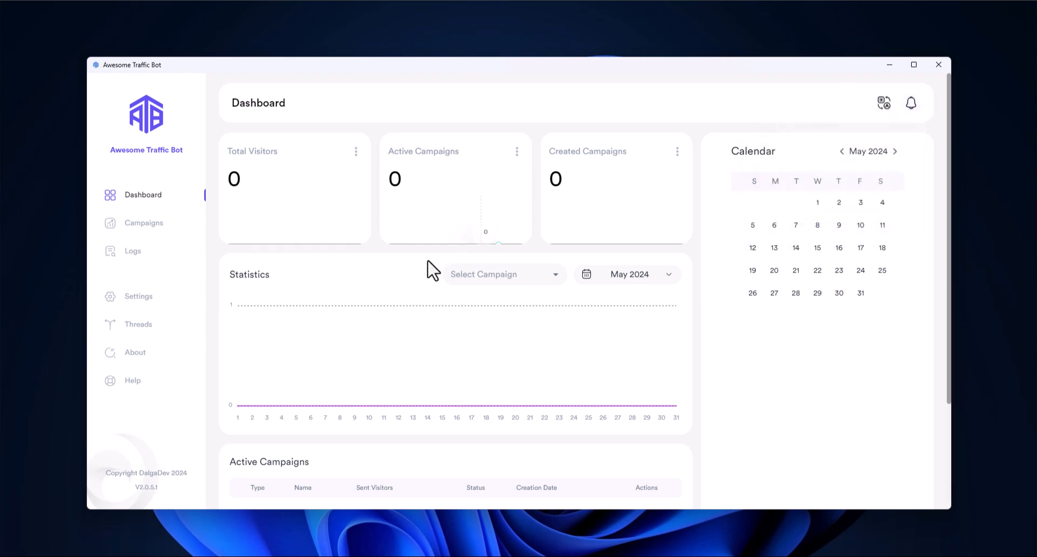
Look through the Campaigns and Logs pages, then go to Settings.
click(180, 232)
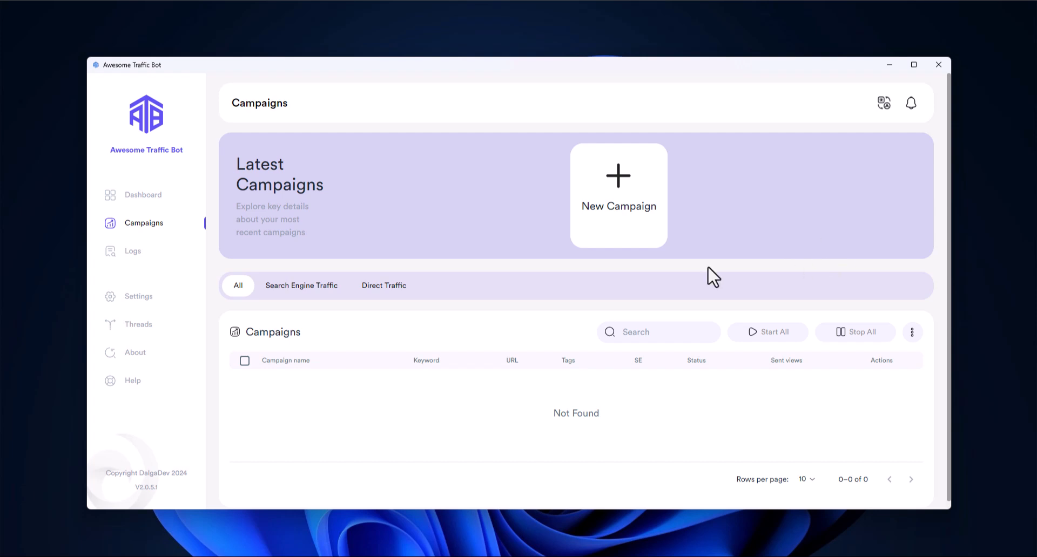
click(132, 260)
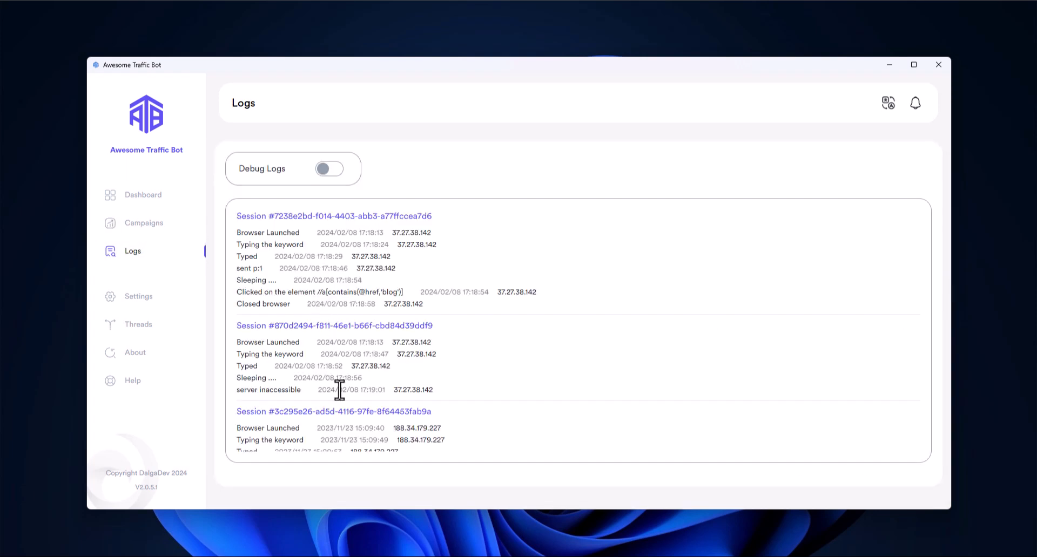
click(147, 298)
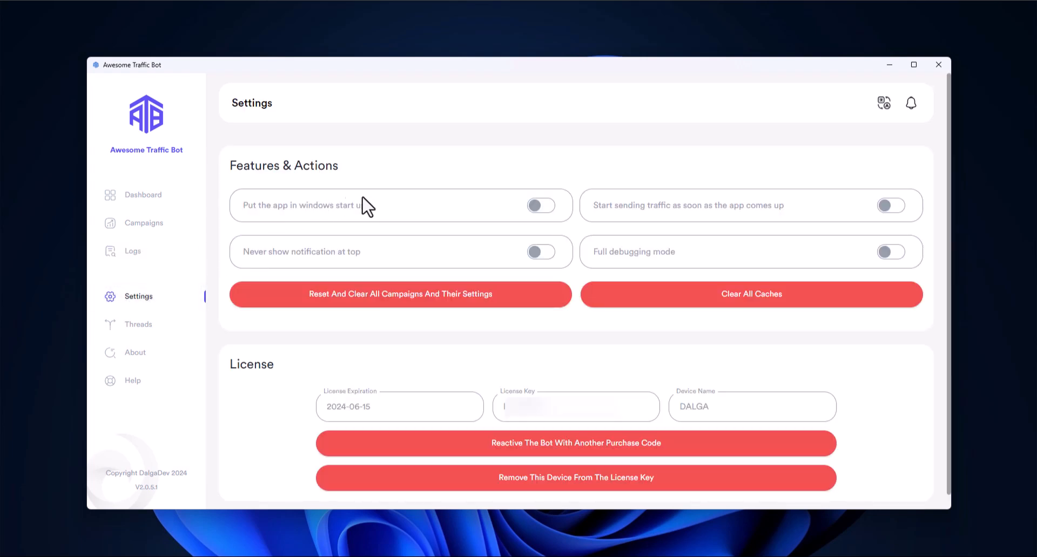
Leave 'Put the app in windows start up' switched off and go to the Threads page.
click(540, 209)
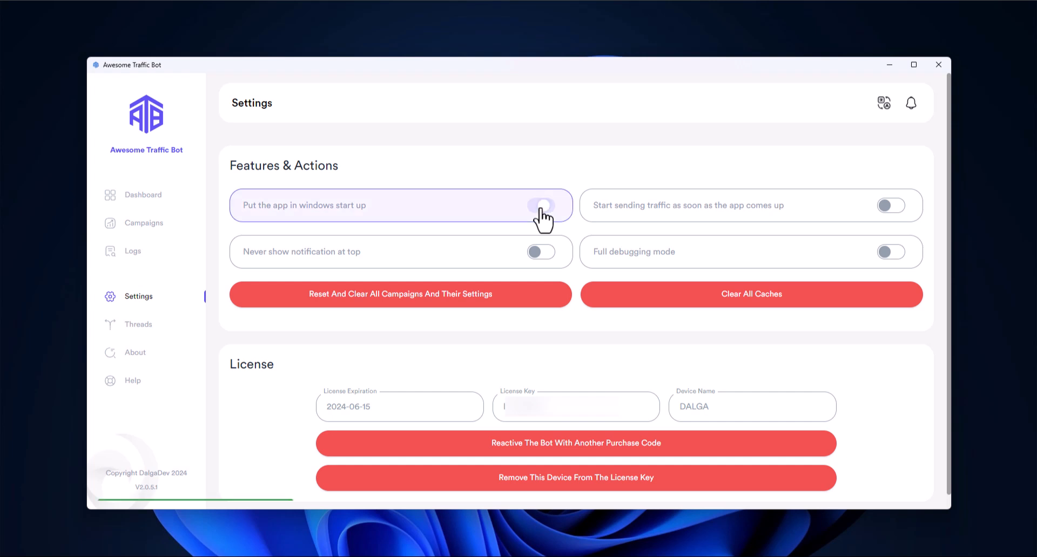
click(541, 207)
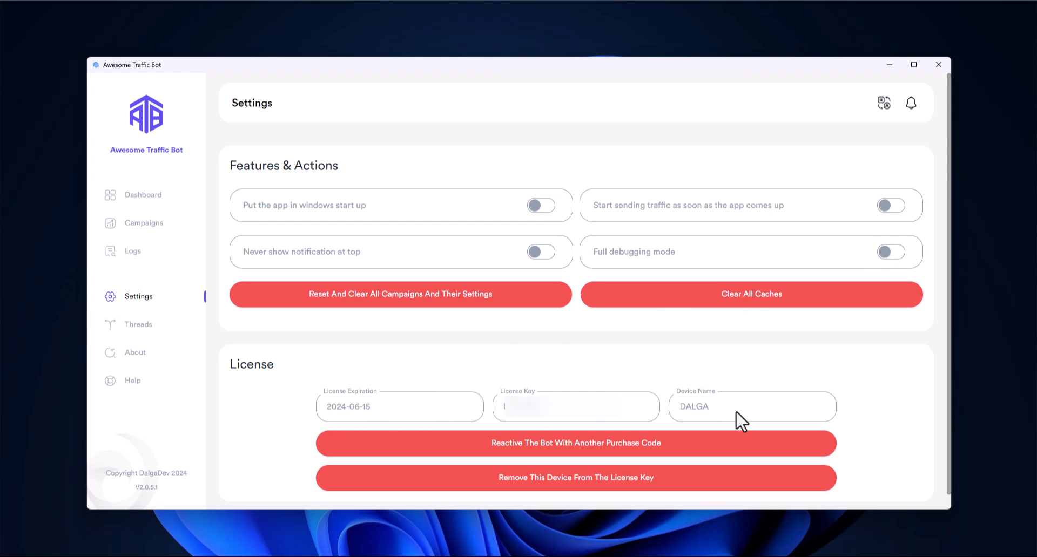
scroll(335, 400, down, 1)
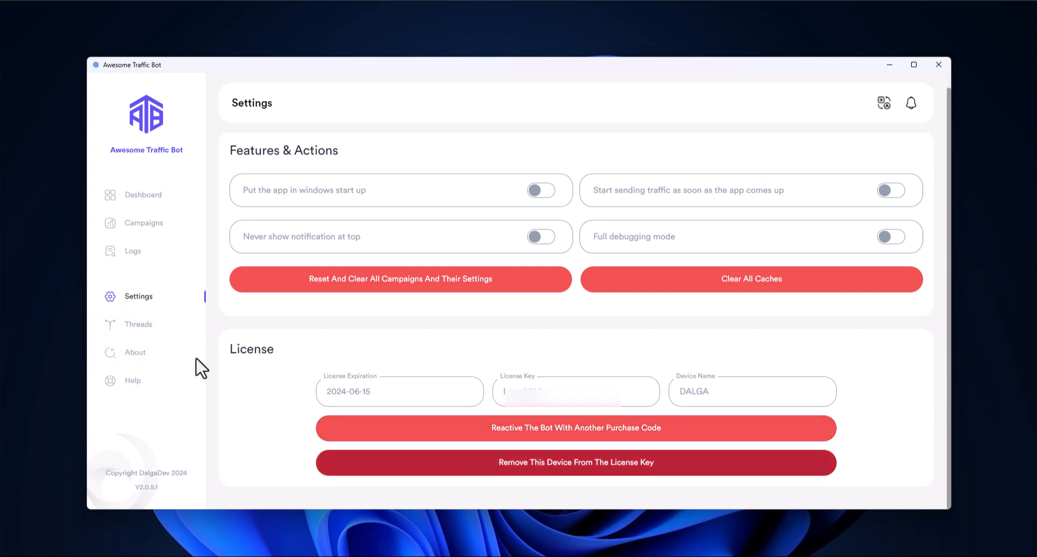
click(136, 326)
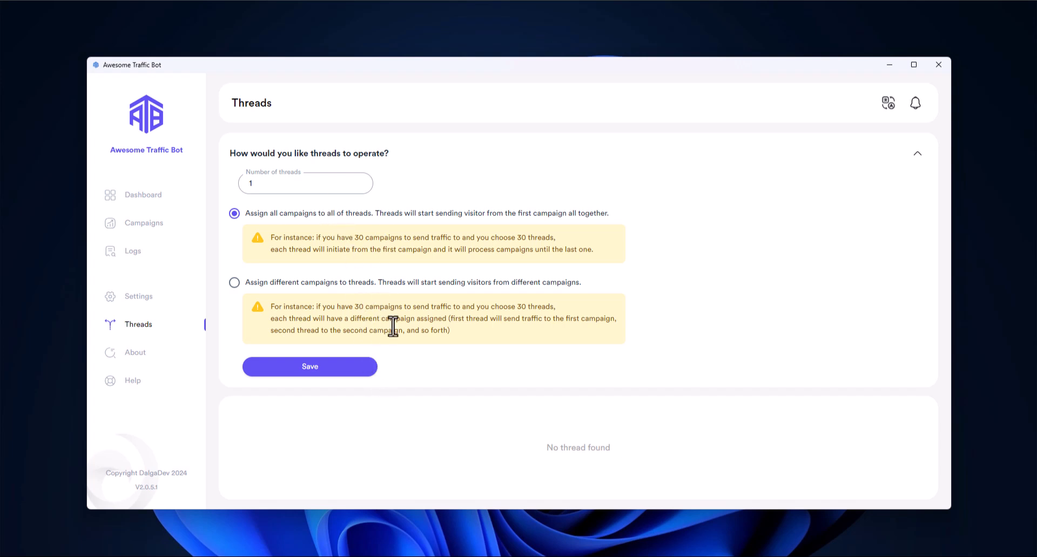
Return to the Dashboard, dismiss the tour popup, and check the empty statistics campaign picker.
click(175, 390)
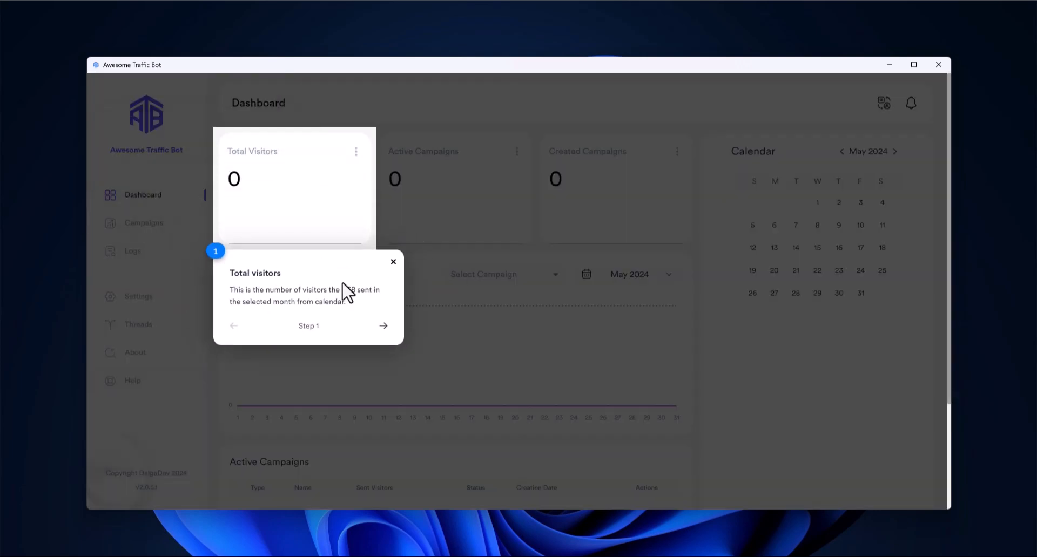
click(392, 263)
scroll(294, 254, down, 1)
scroll(296, 265, up, 1)
click(466, 276)
click(283, 270)
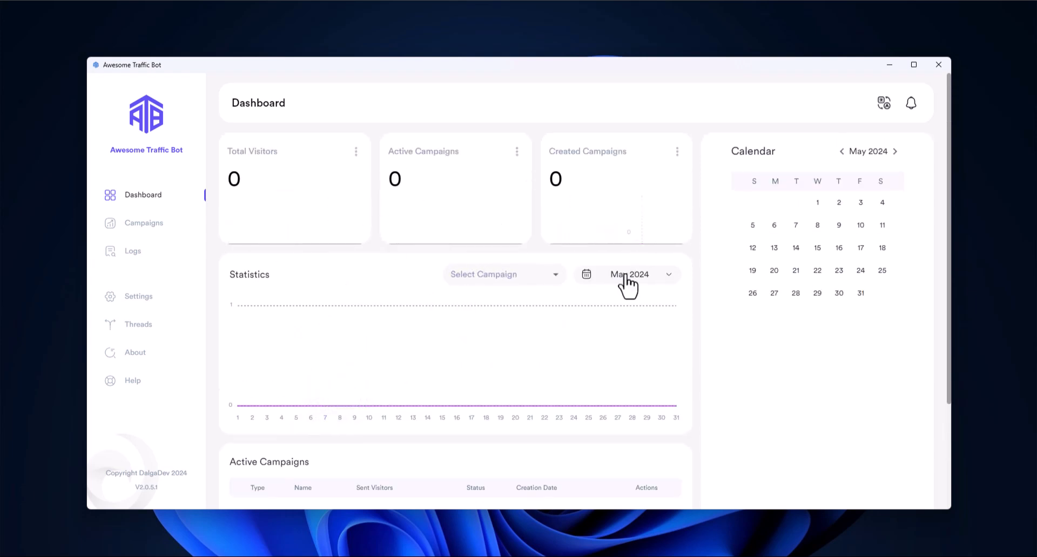
click(528, 277)
click(612, 258)
Page the calendar back a few months, then forward to May 2024.
click(843, 152)
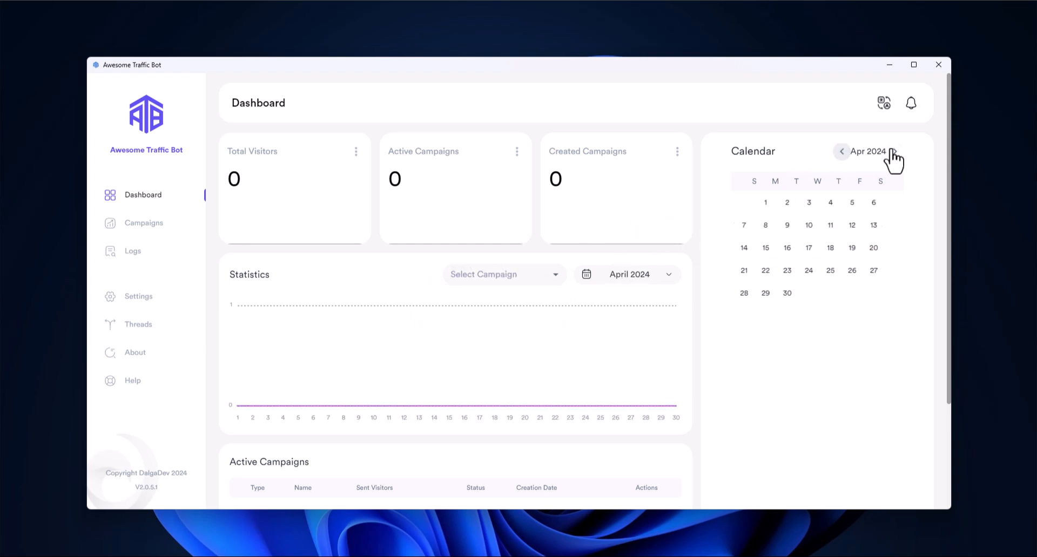
click(841, 152)
click(840, 152)
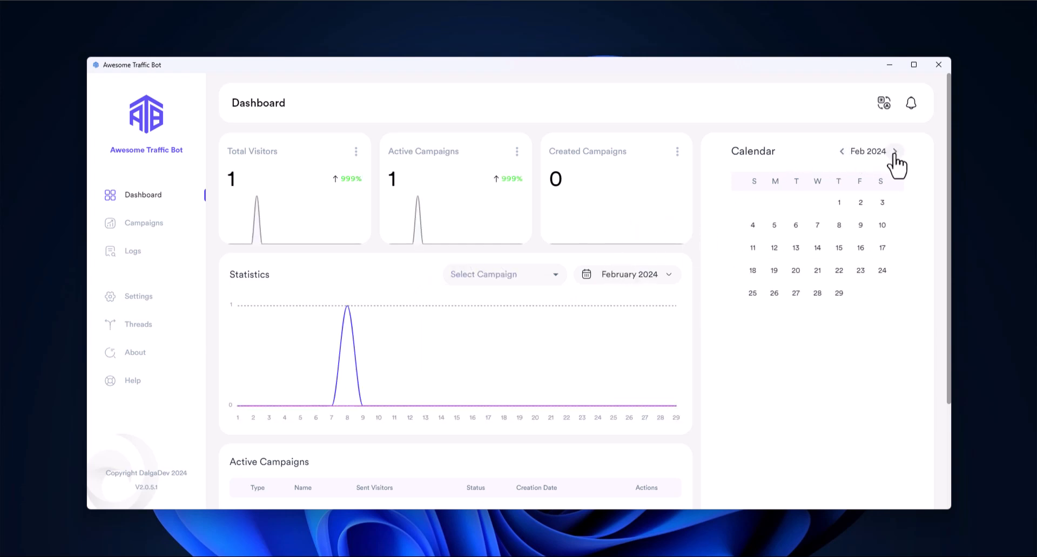
click(895, 152)
click(895, 152)
click(895, 152)
scroll(824, 288, down, 2)
scroll(825, 287, up, 2)
On the empty Campaigns page, try the Search Engine Traffic, Google and All filters, then show bulk actions.
click(181, 228)
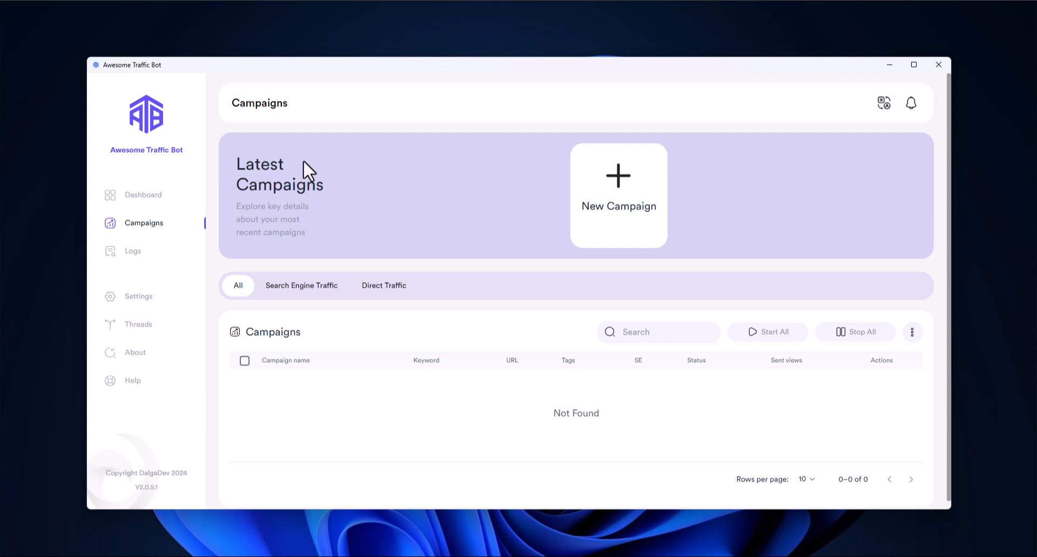
click(324, 291)
click(283, 319)
click(246, 321)
click(241, 286)
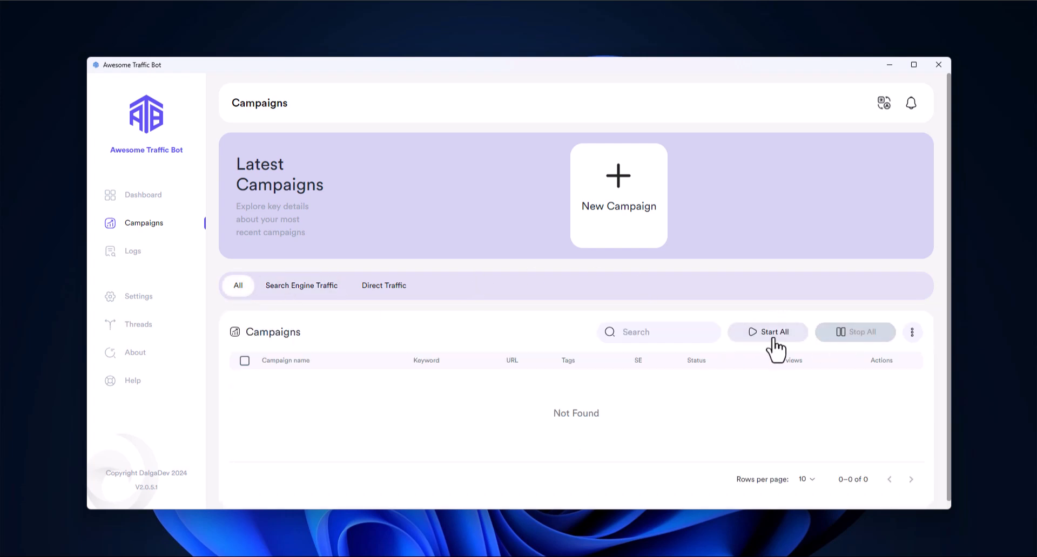
click(912, 336)
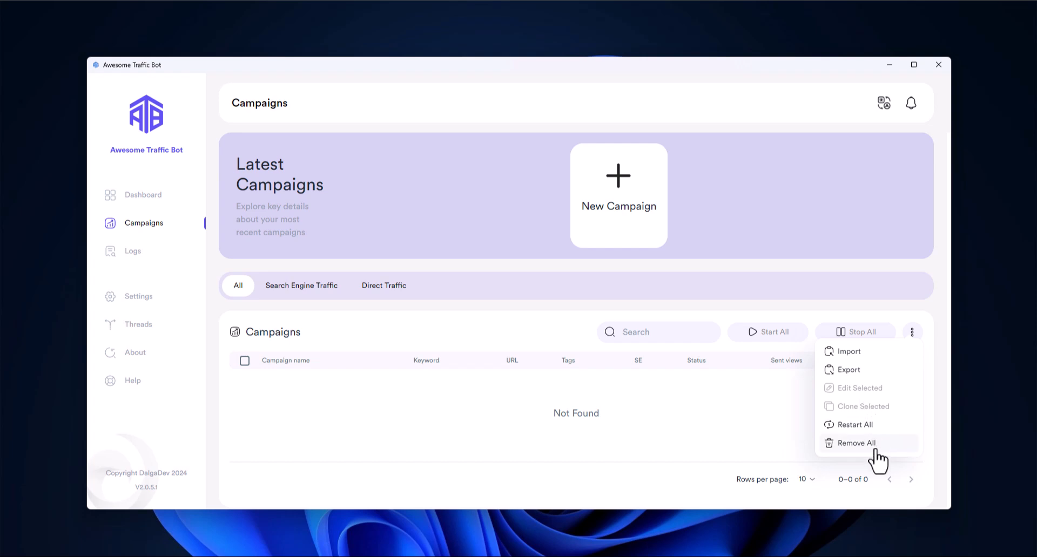
Look through the File, RSS and Sitemap import modes and close the dialog without importing.
click(878, 358)
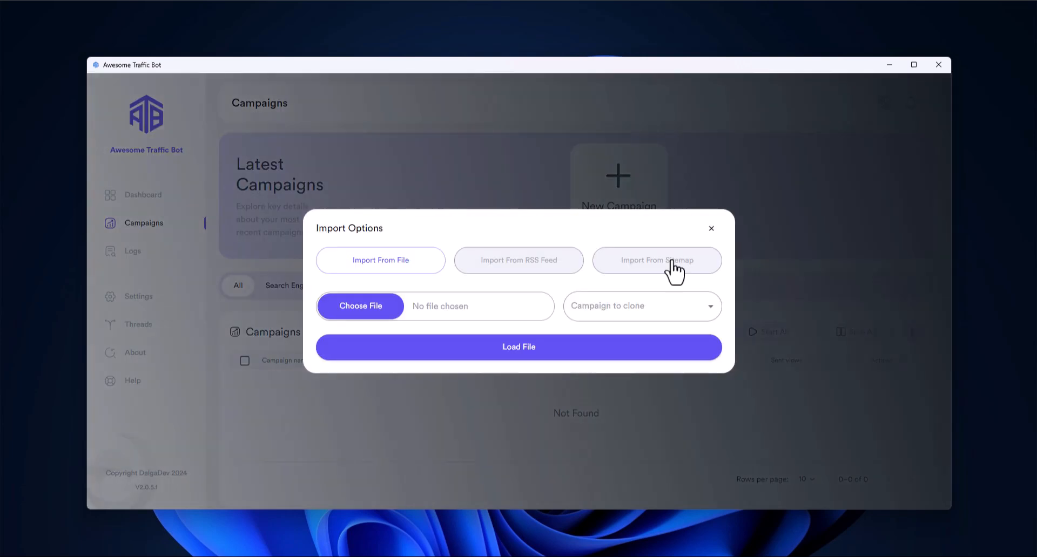
click(520, 264)
click(682, 237)
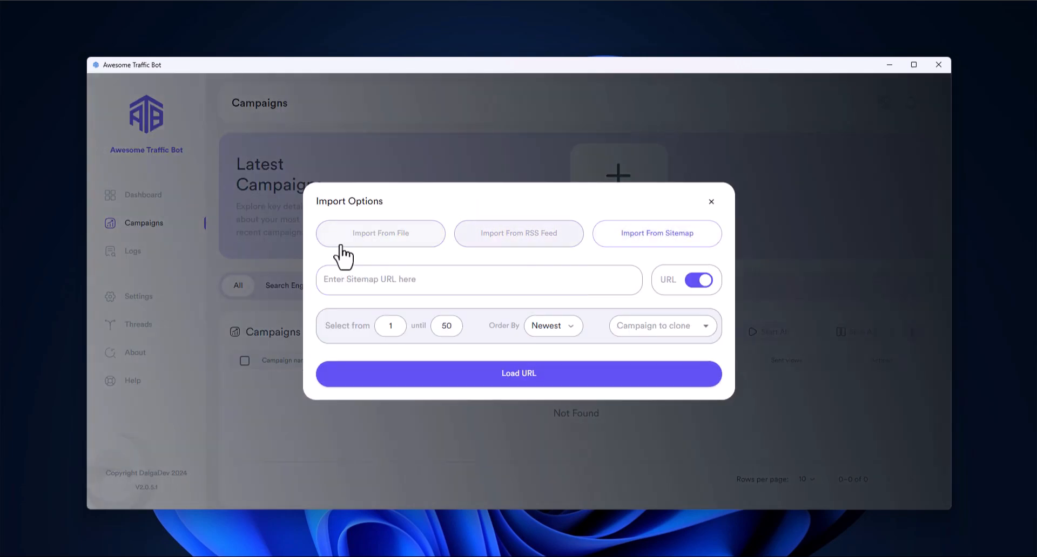
click(341, 246)
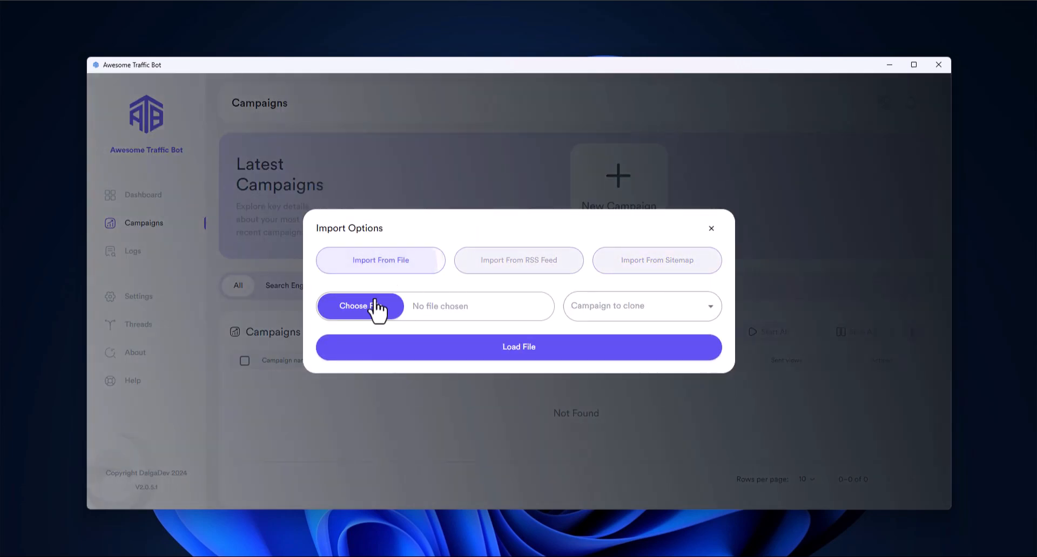
click(701, 302)
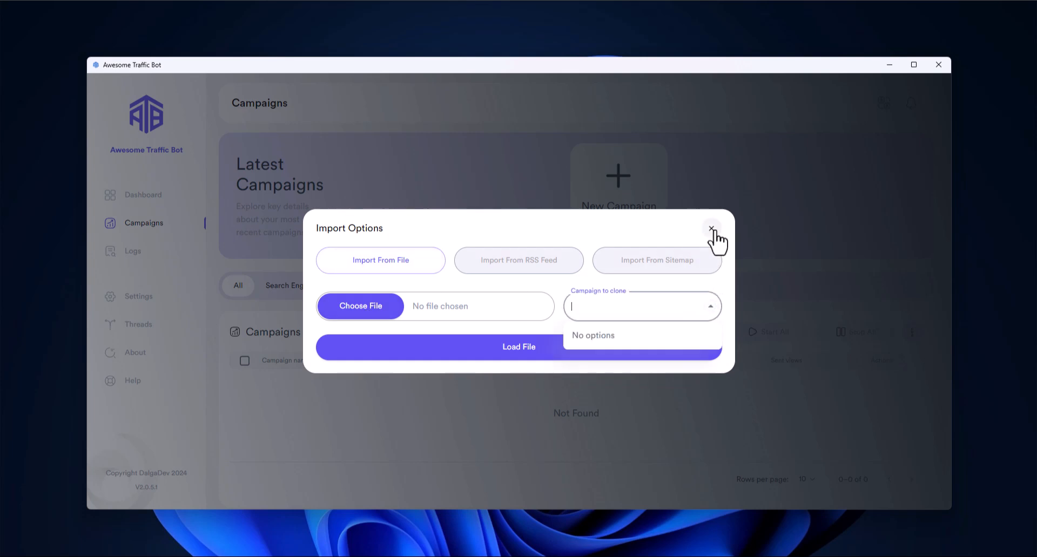
click(711, 228)
Dismiss the bulk actions menu and start creating a new campaign.
click(912, 331)
click(630, 283)
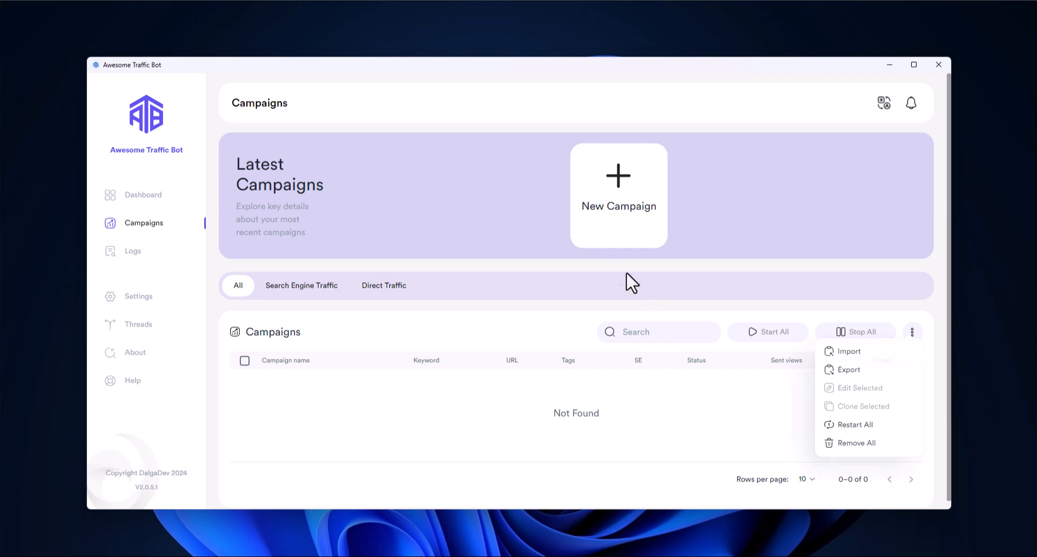
click(596, 241)
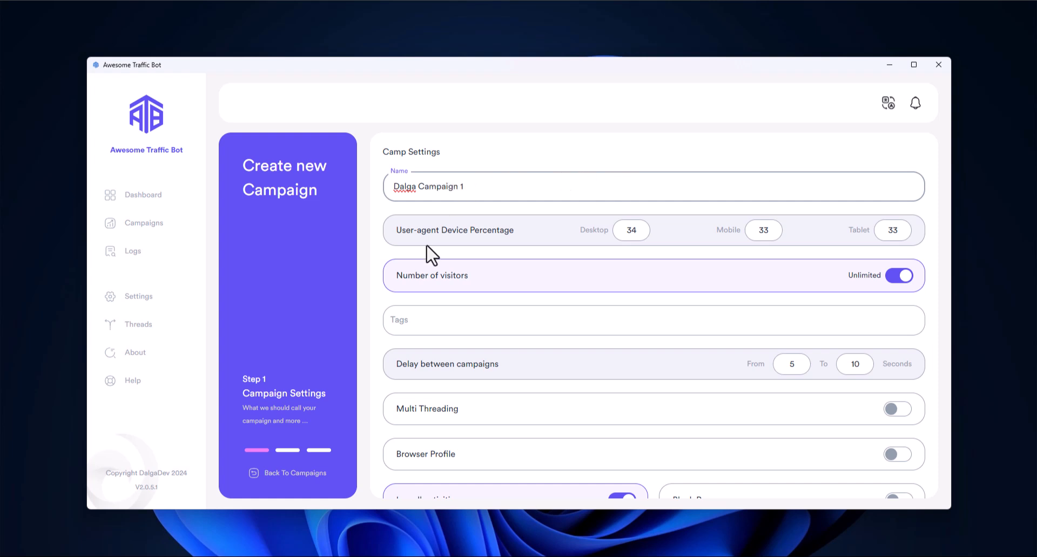
Review the Desktop and Mobile percentages and limit visitors to 10 instead of unlimited.
double_click(615, 232)
click(751, 230)
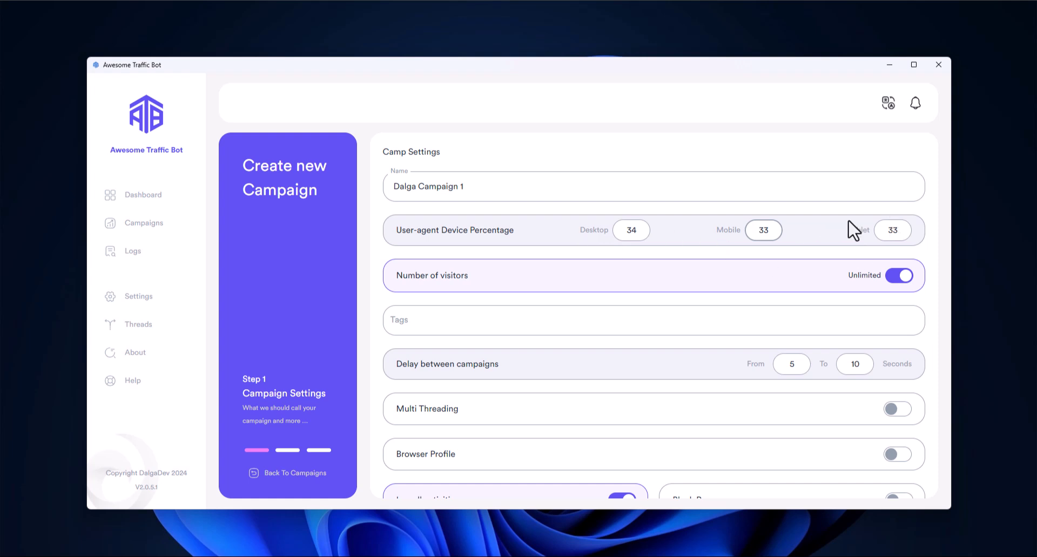
click(898, 277)
click(417, 277)
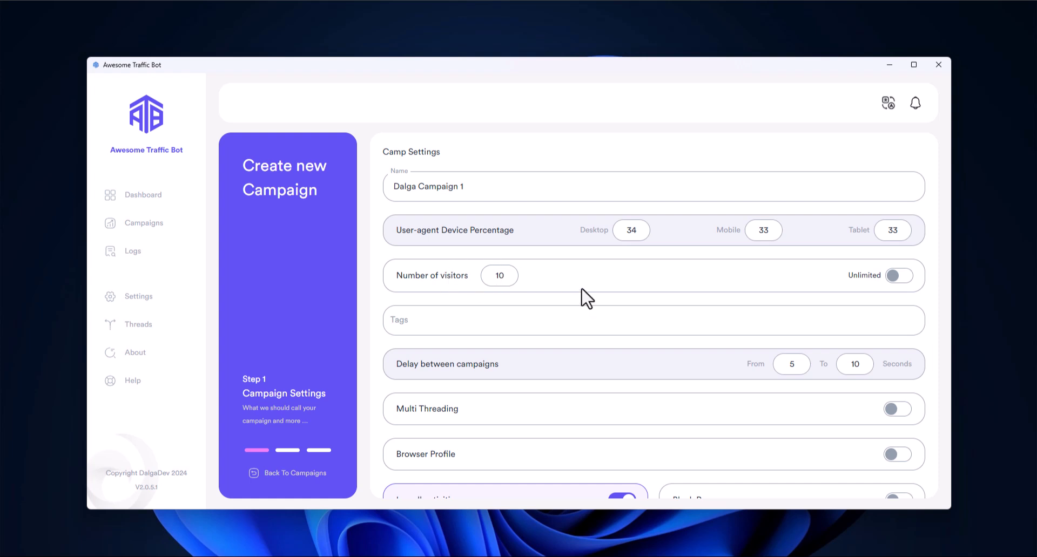
scroll(594, 296, down, 5)
click(690, 488)
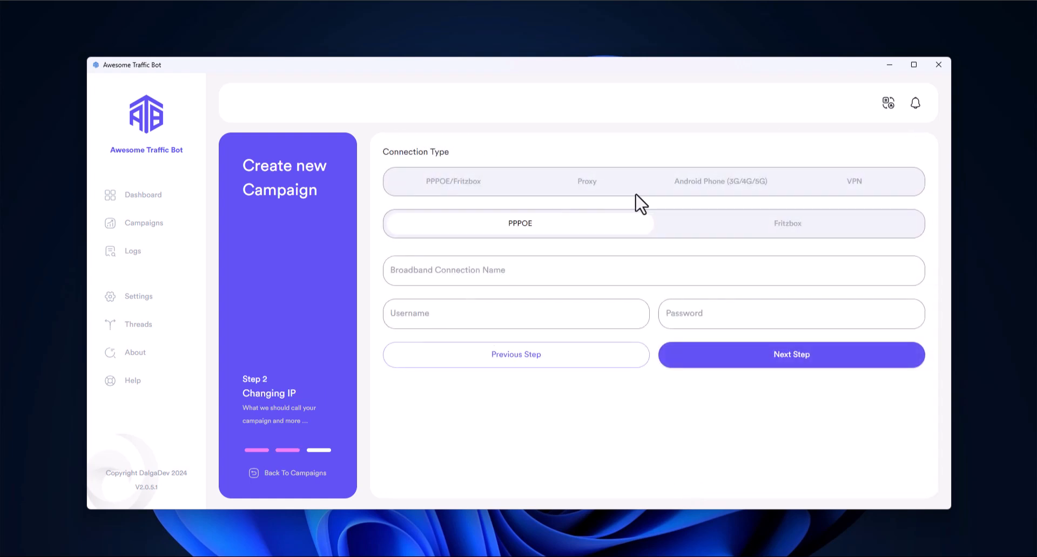
Browse the Proxy, Android and VPN connection types, keep PPPOE/Fritzbox, and move on to Tasks.
click(594, 184)
click(669, 184)
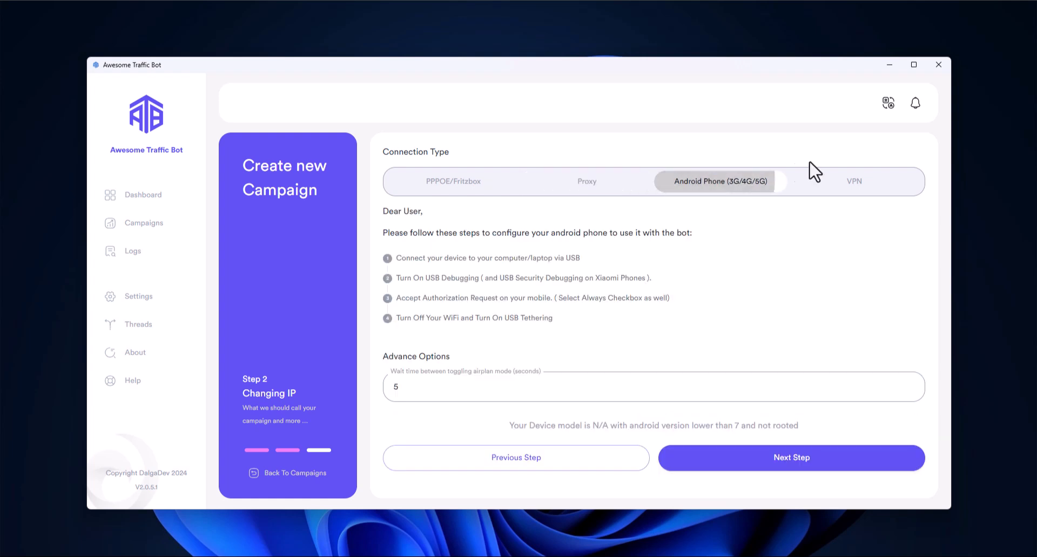
click(880, 190)
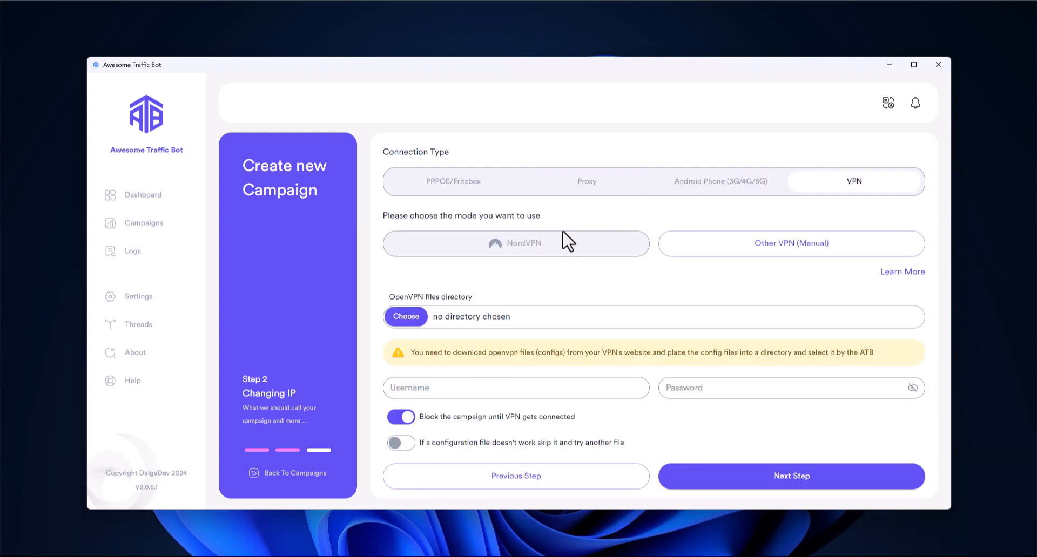
click(473, 200)
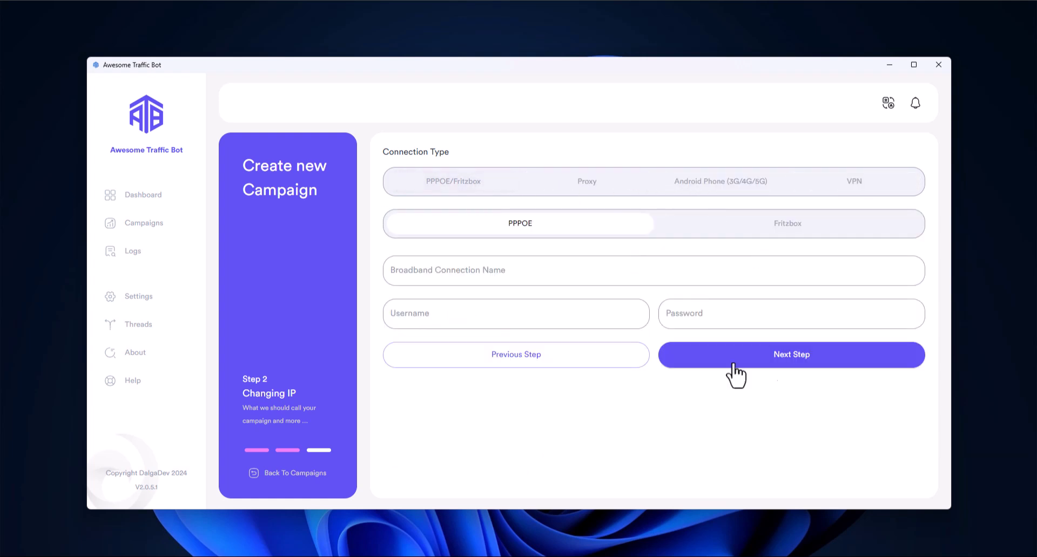
click(776, 362)
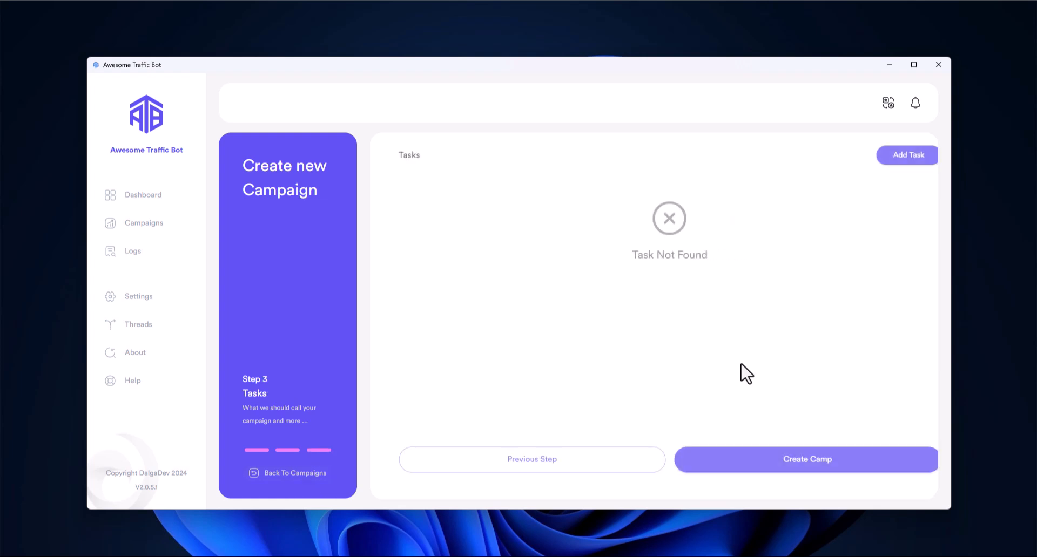
Start a new task and try out the GPS simulation and advanced functions toggles.
click(885, 160)
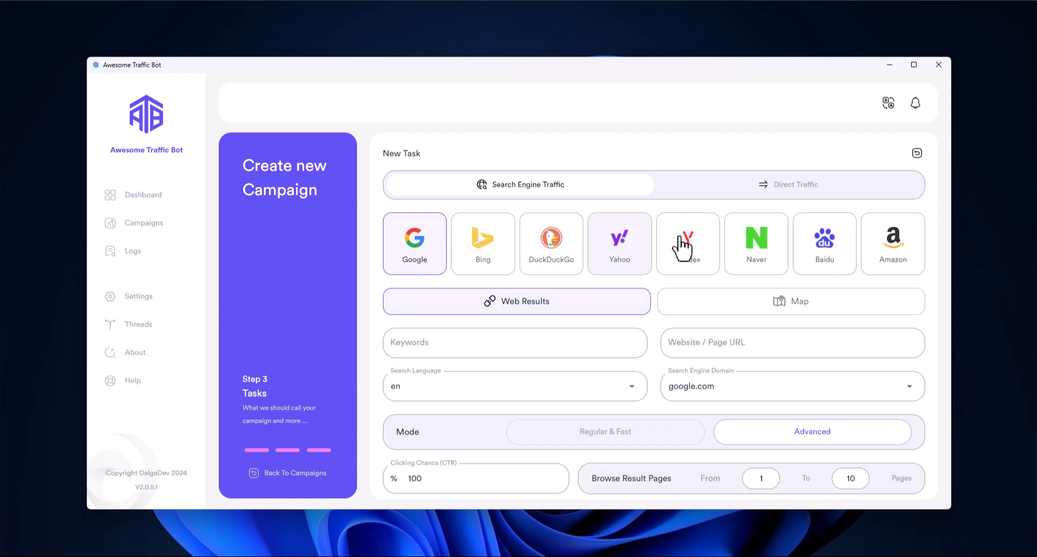
scroll(659, 334, down, 3)
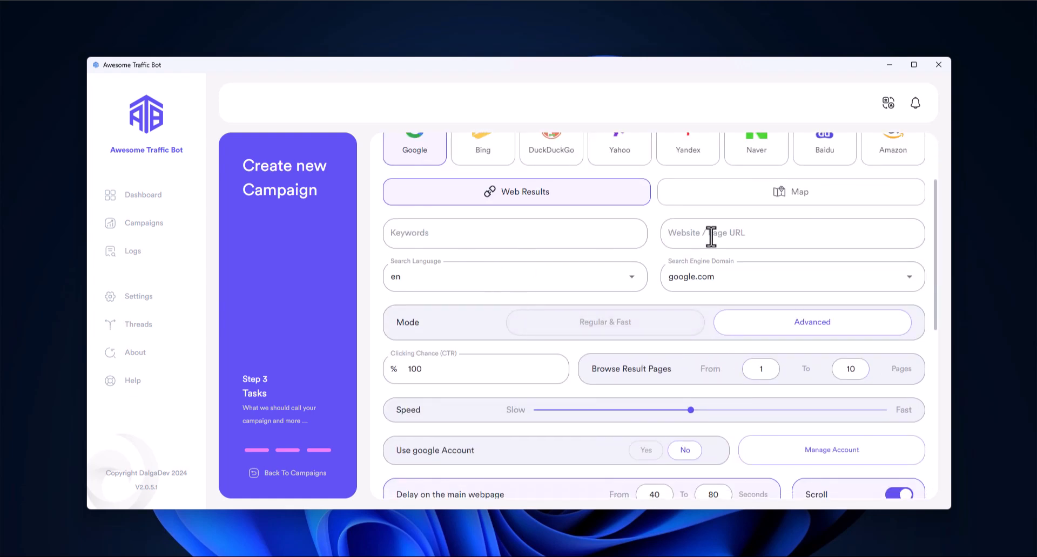
scroll(658, 259, down, 2)
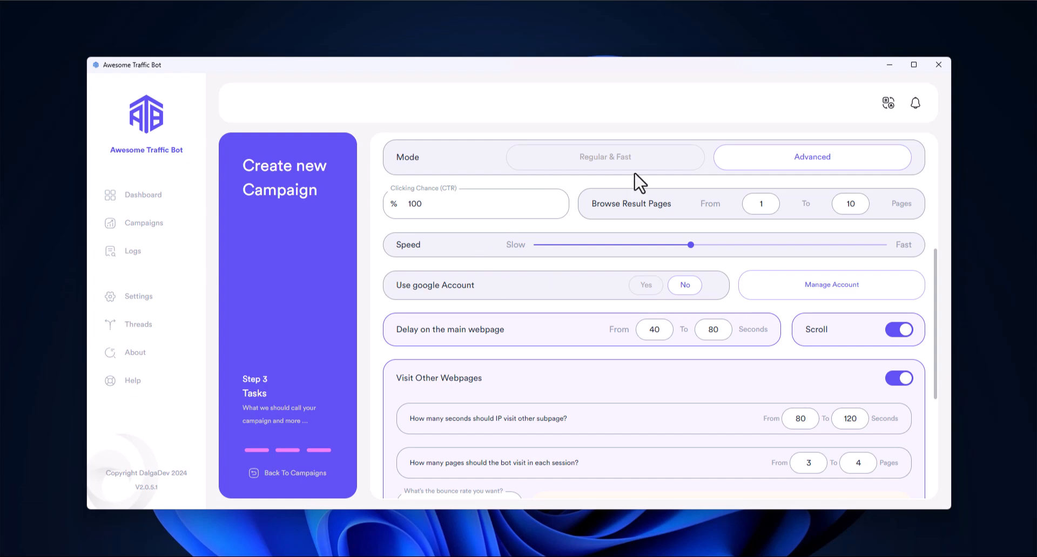
scroll(687, 219, down, 3)
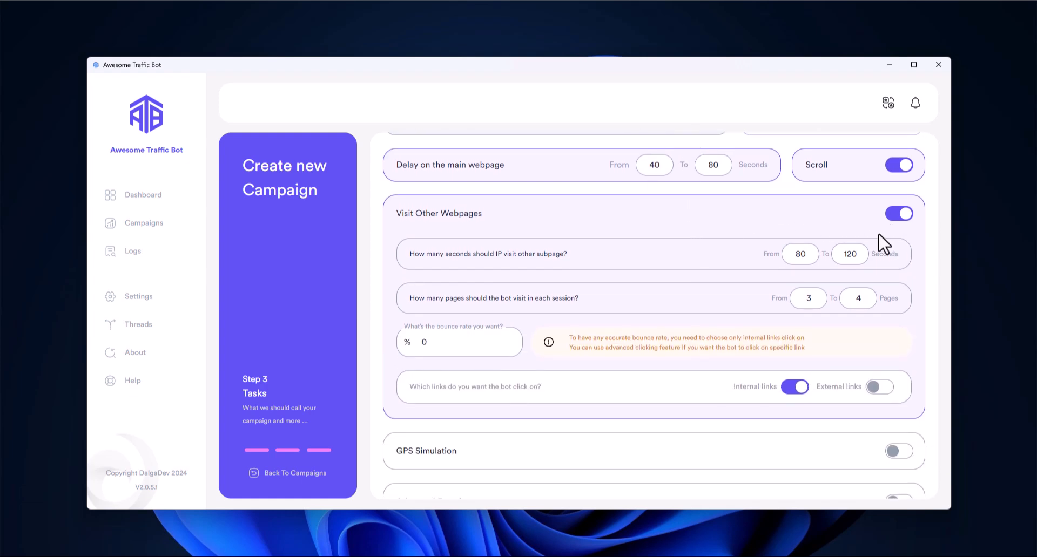
scroll(486, 222, down, 1)
scroll(454, 248, up, 2)
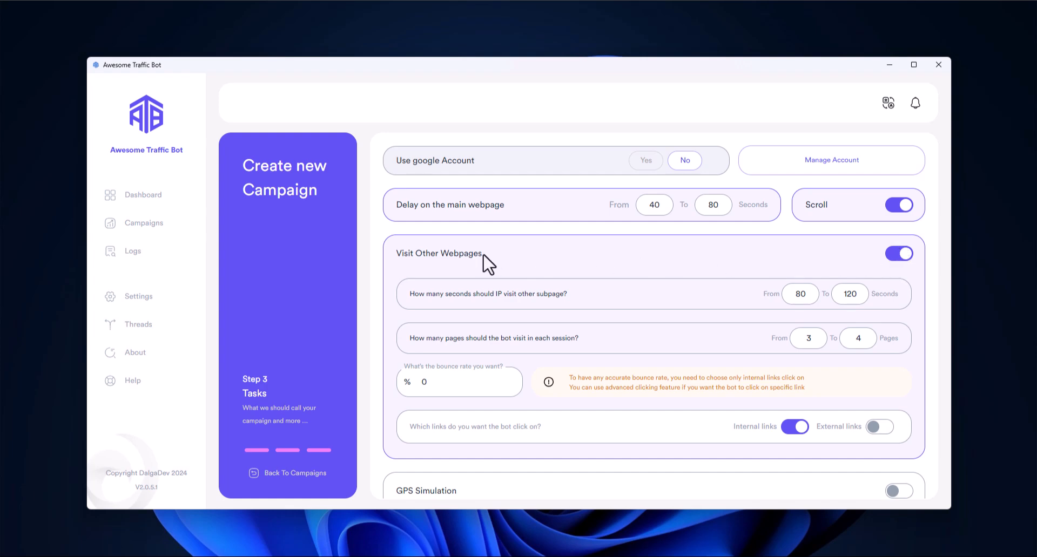
scroll(567, 253, down, 2)
click(899, 382)
click(899, 381)
click(899, 432)
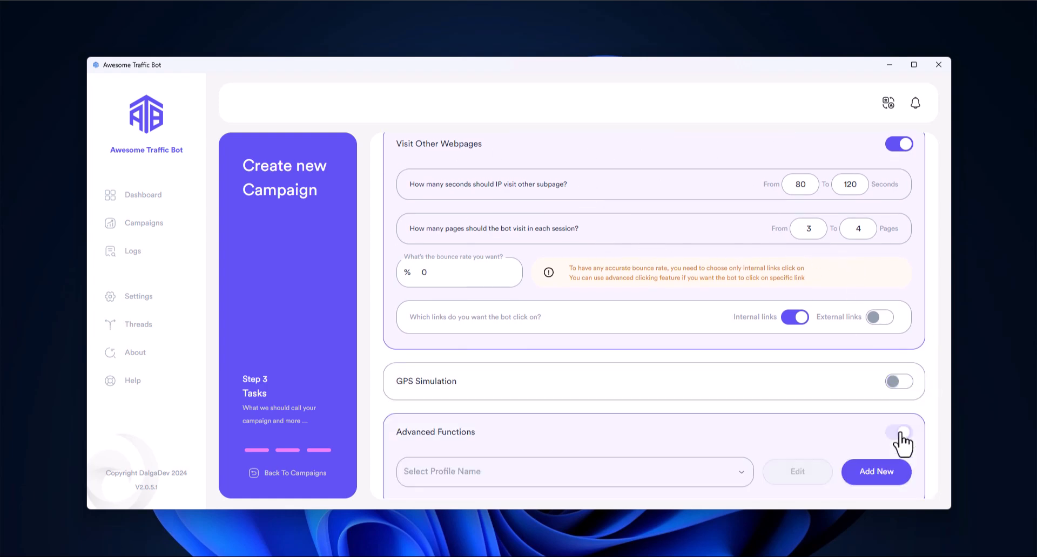
click(899, 382)
scroll(696, 443, down, 3)
scroll(659, 378, up, 5)
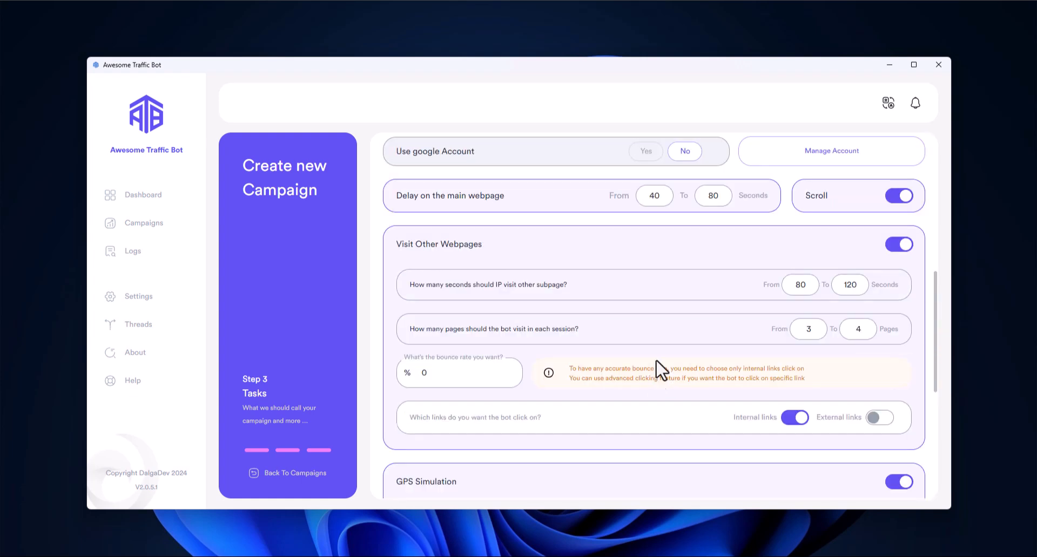
scroll(585, 271, up, 5)
scroll(691, 281, down, 3)
scroll(729, 313, up, 3)
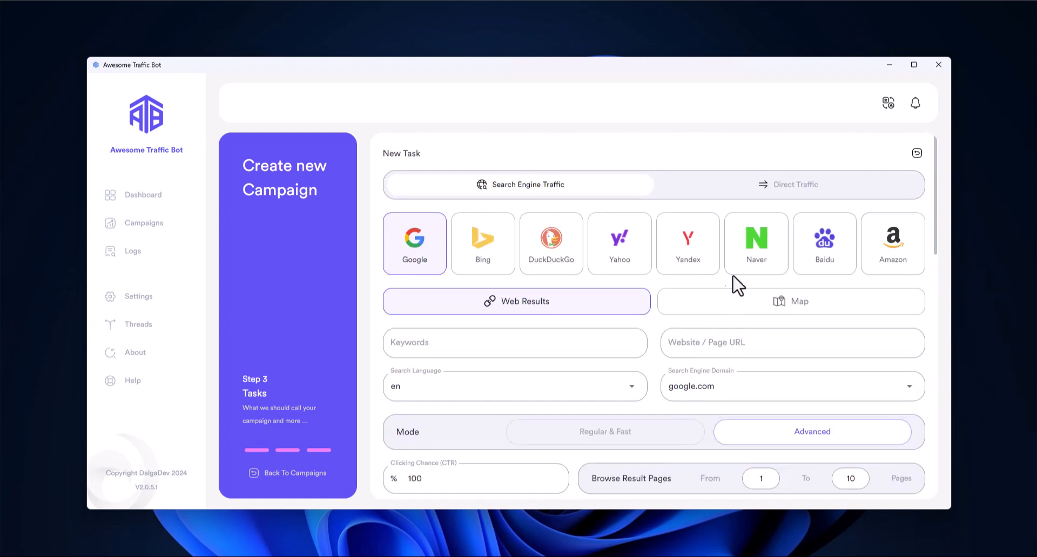
Add a Direct Traffic task for dalga.dev with a 10–20 second delay and other webpages, GPS and advanced functions off.
click(744, 195)
click(520, 219)
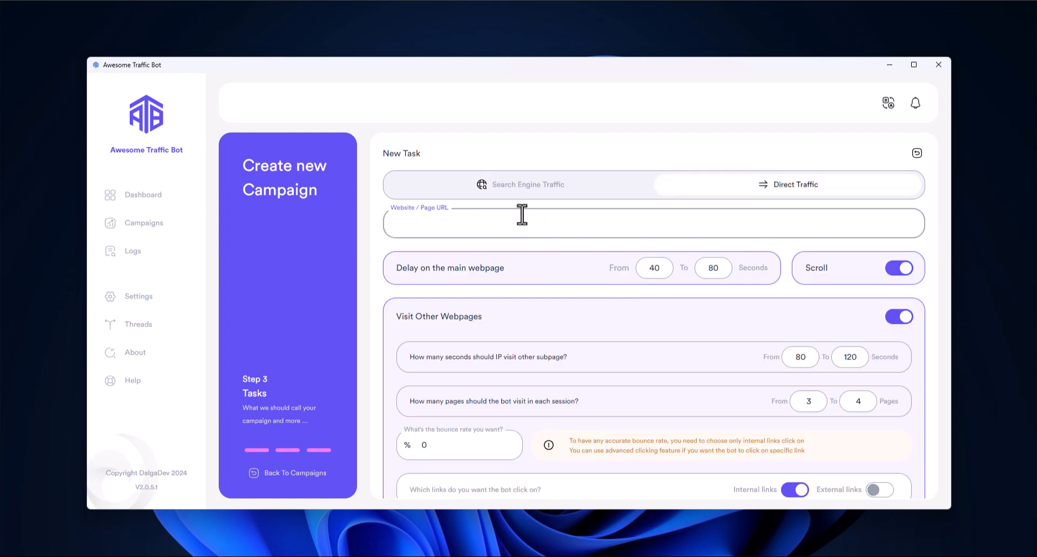
text(dalga.dev)
click(899, 316)
click(899, 419)
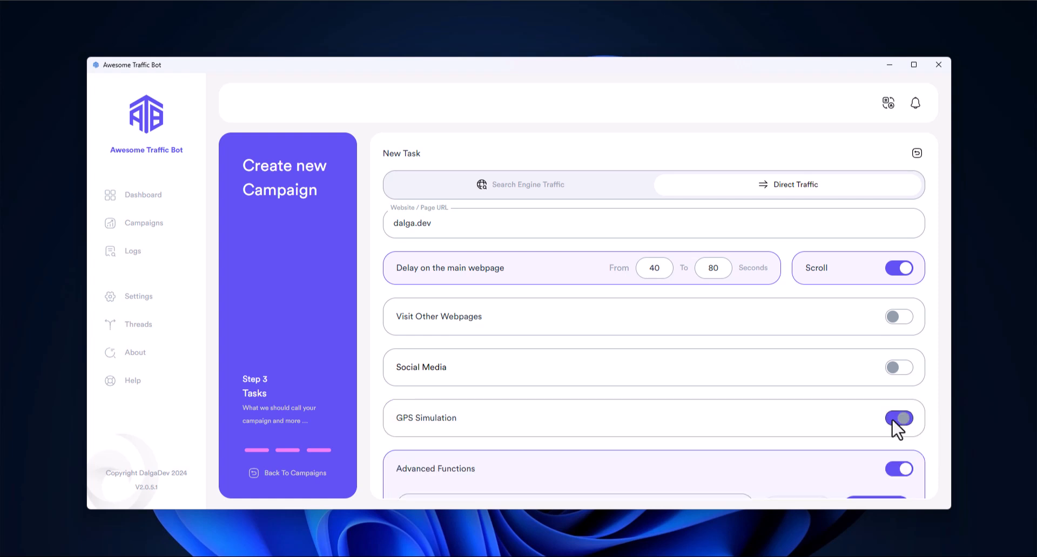
scroll(893, 427, down, 2)
click(896, 378)
double_click(656, 232)
key(Tab)
text(60)
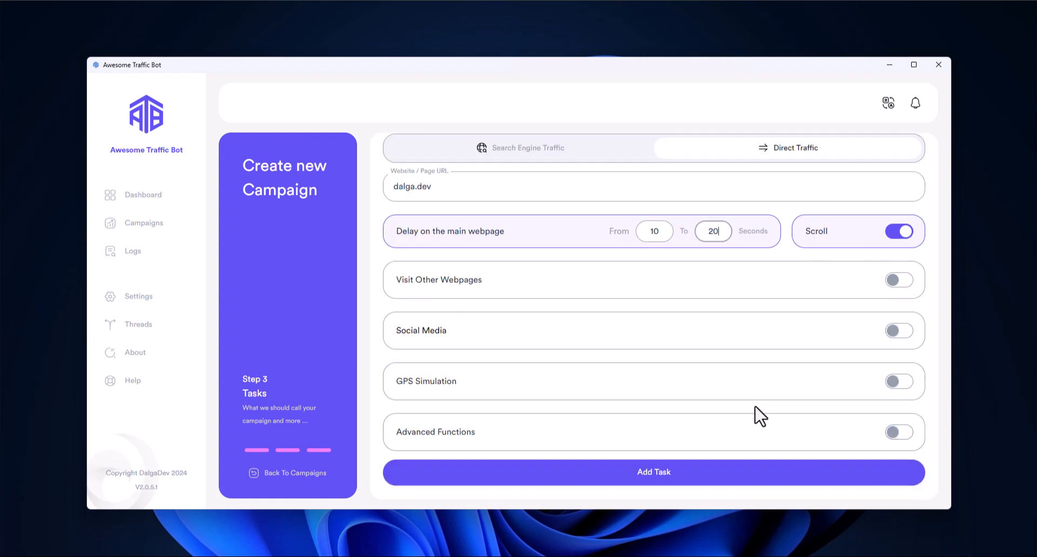
click(726, 480)
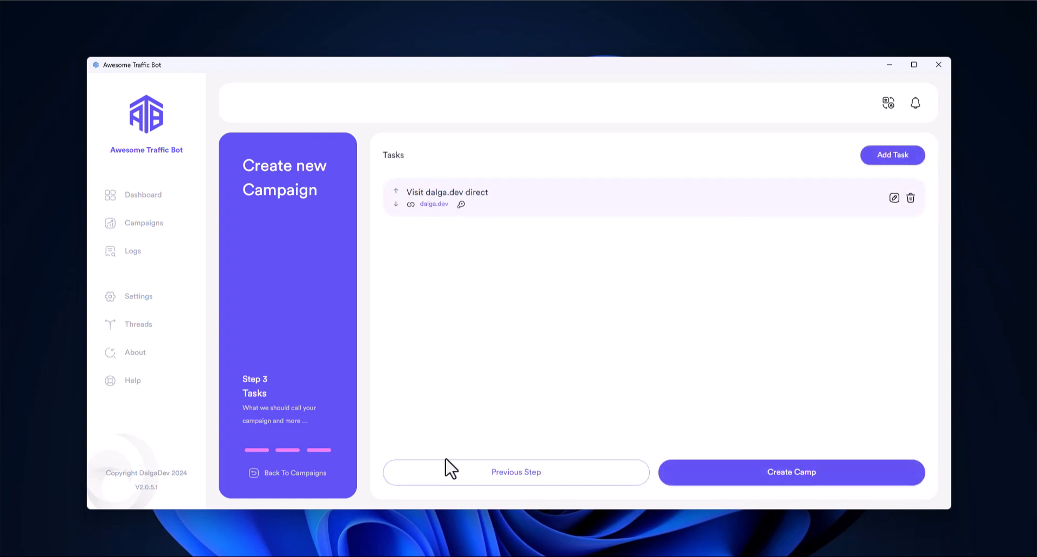
Back on the Step 1 campaign settings, set Number of visitors to Unlimited.
click(258, 451)
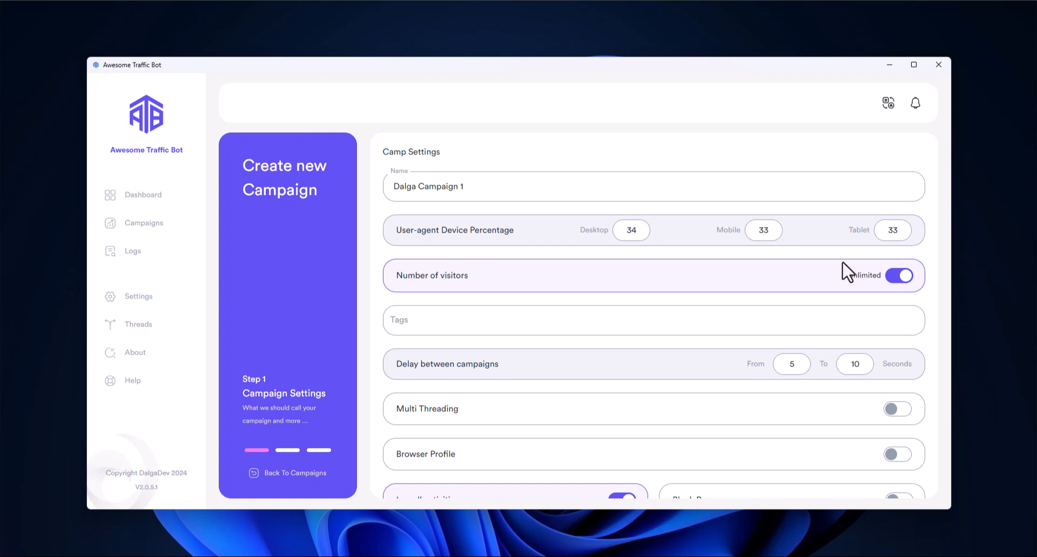
click(897, 278)
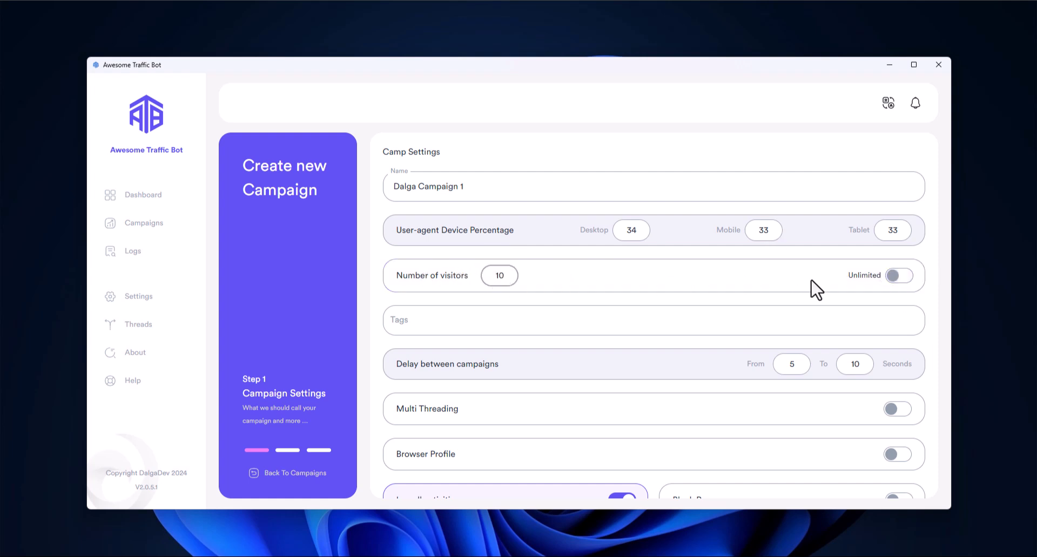
click(892, 283)
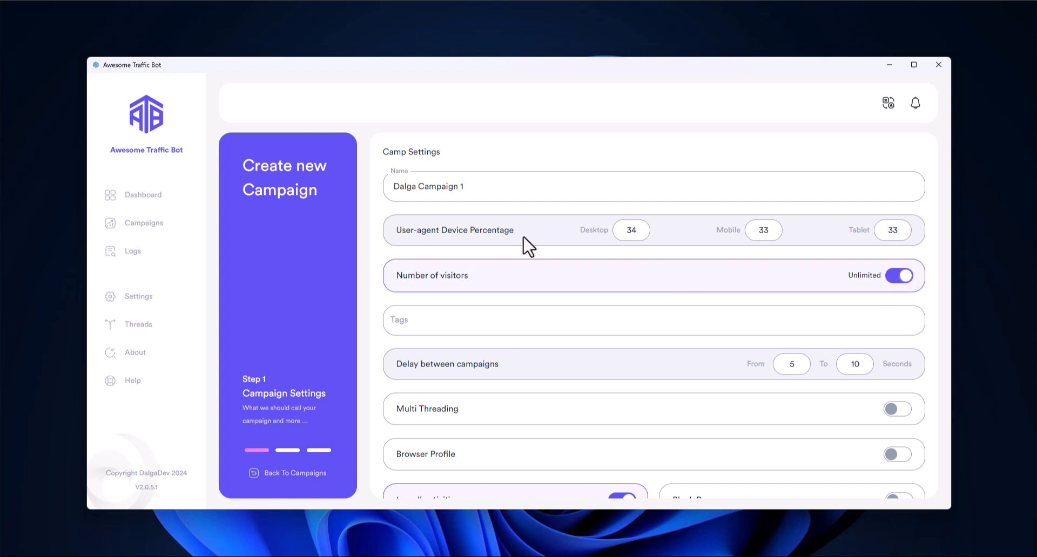
Add an order-number tag to the campaign and enter GMB NYC as a second tag.
click(527, 319)
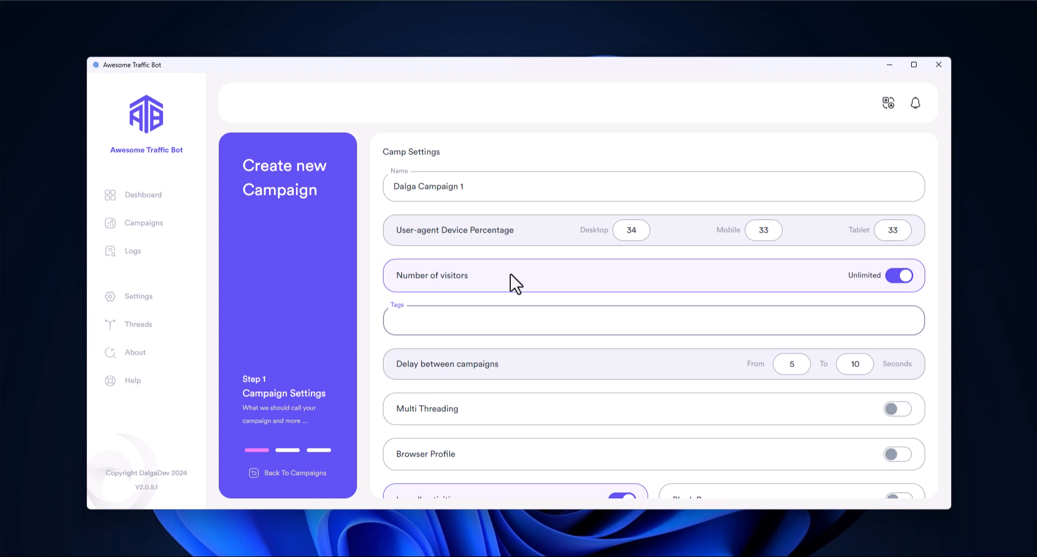
text(Or)
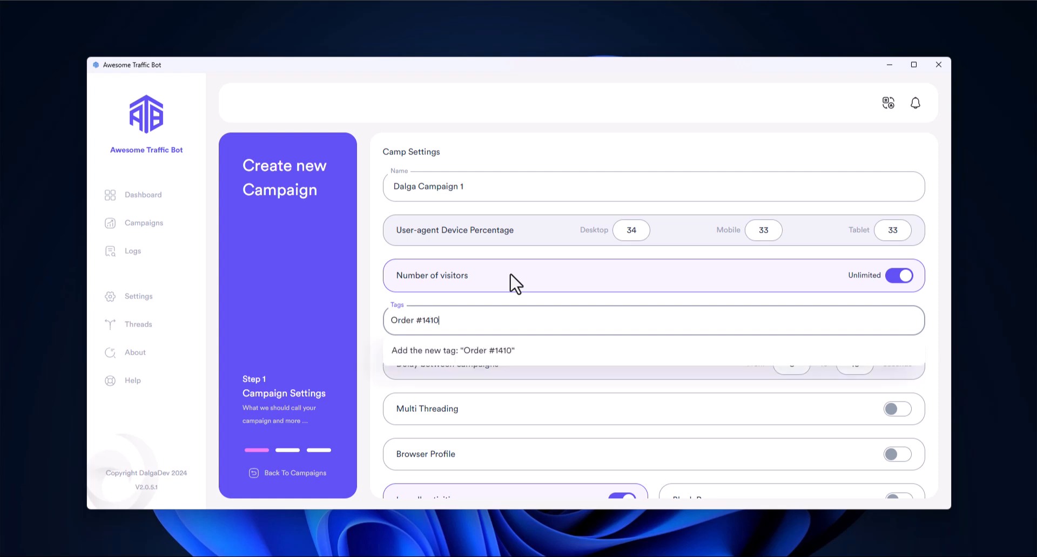
text(der #1410)
click(505, 352)
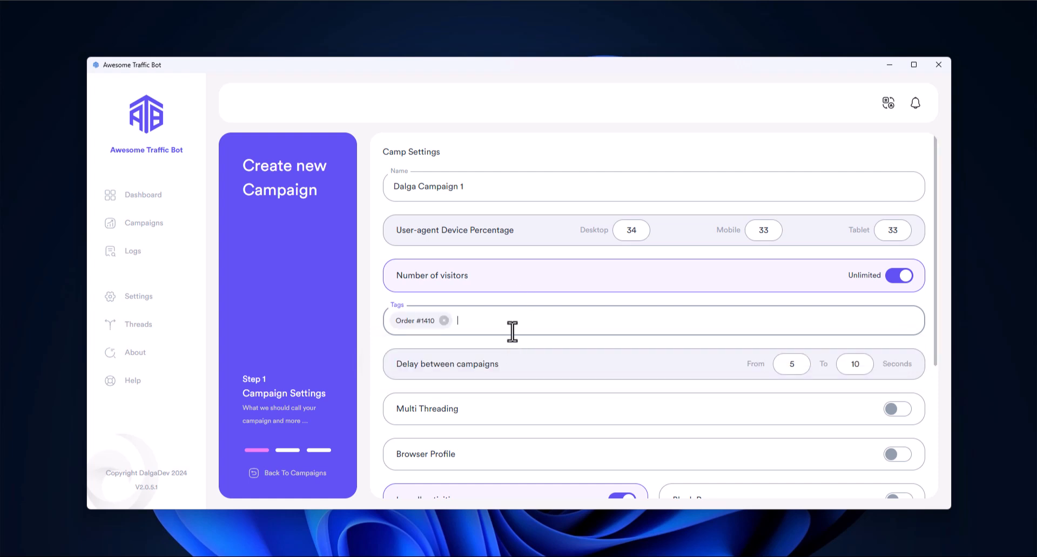
text(GMB NYC)
Add GMB NYC as a campaign tag.
click(520, 350)
scroll(540, 292, down, 2)
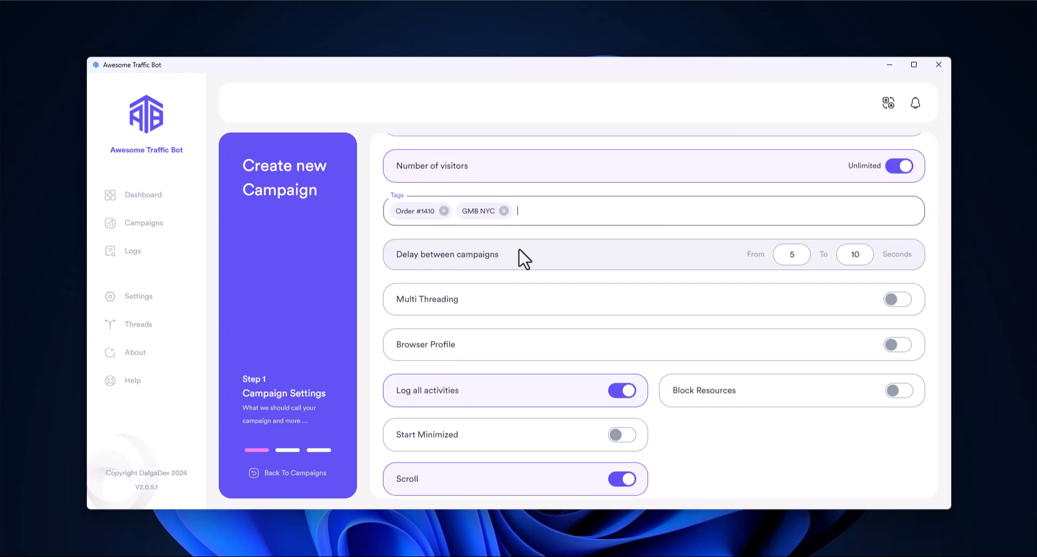
scroll(609, 259, up, 2)
scroll(594, 323, down, 2)
Turn on Multi Threading and set it to Custom with 1 thread.
click(886, 307)
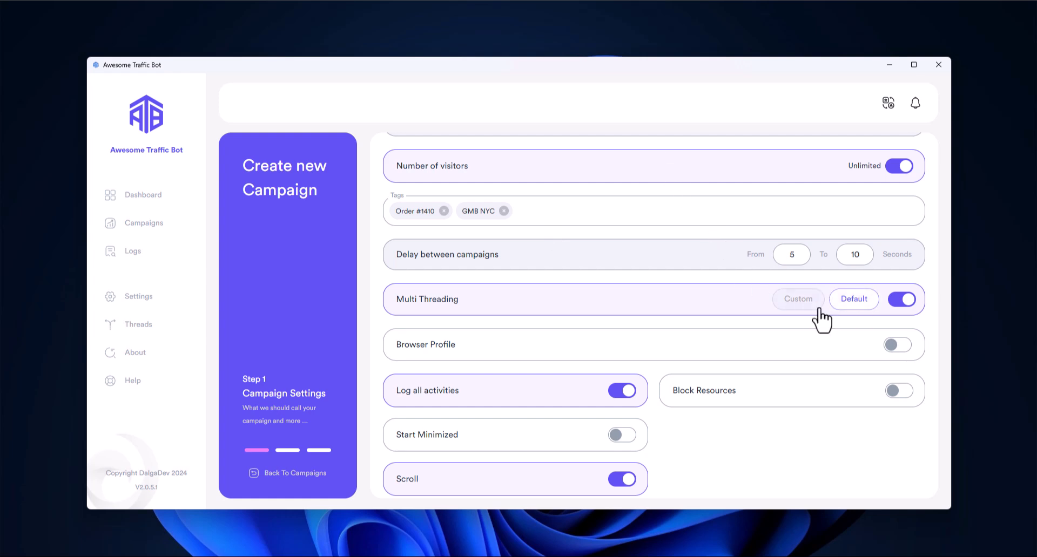
click(858, 306)
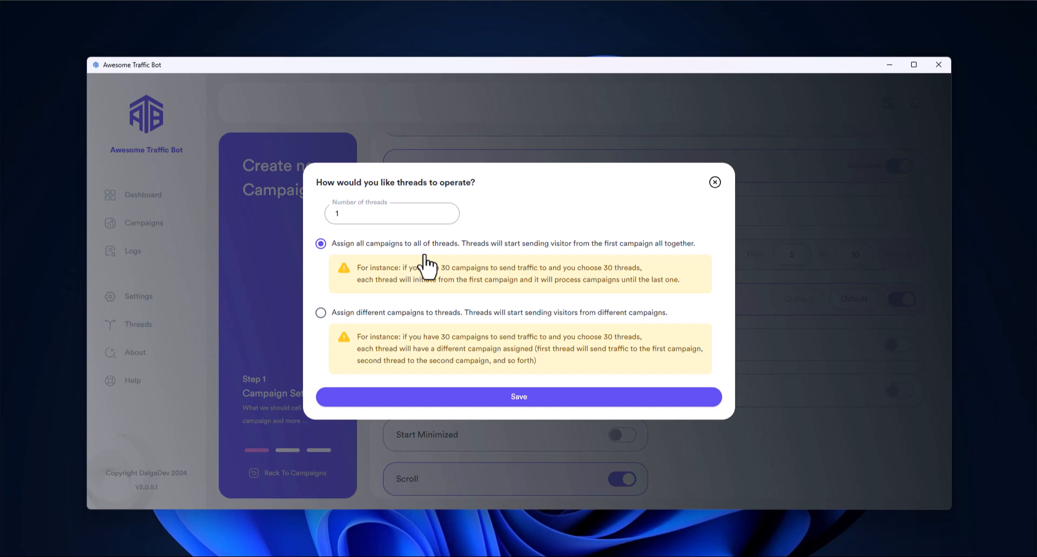
click(492, 397)
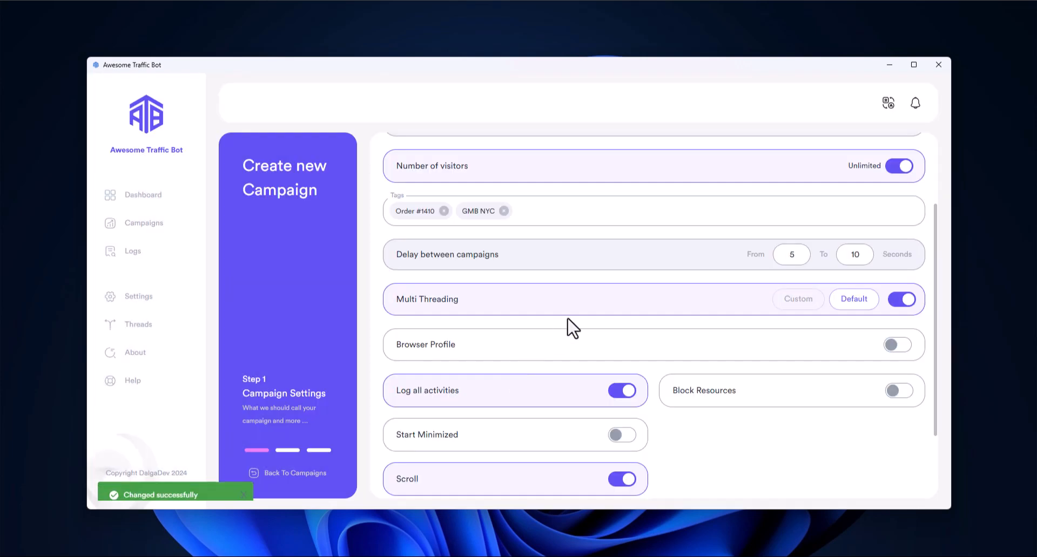
click(795, 300)
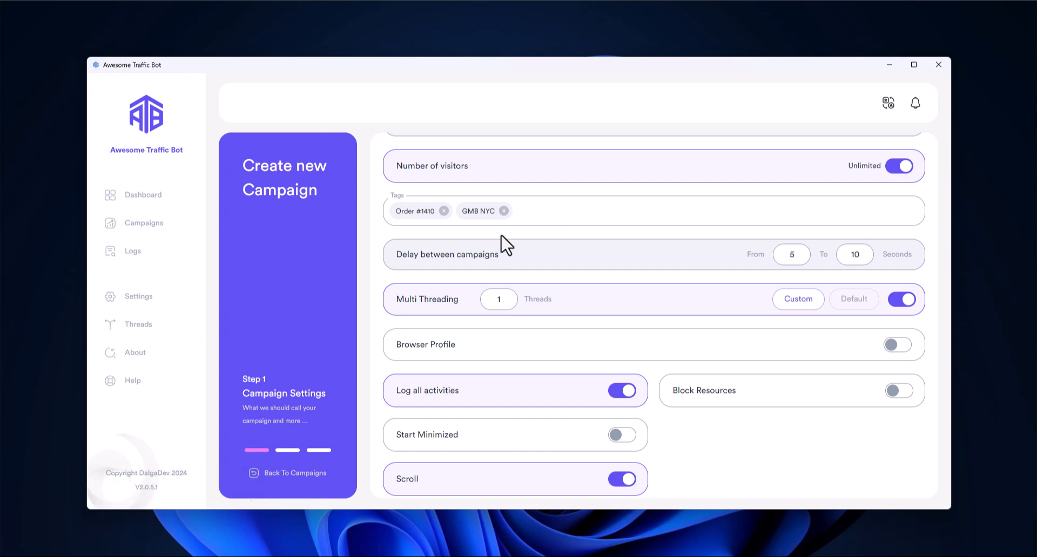
scroll(573, 329, down, 1)
scroll(572, 330, down, 1)
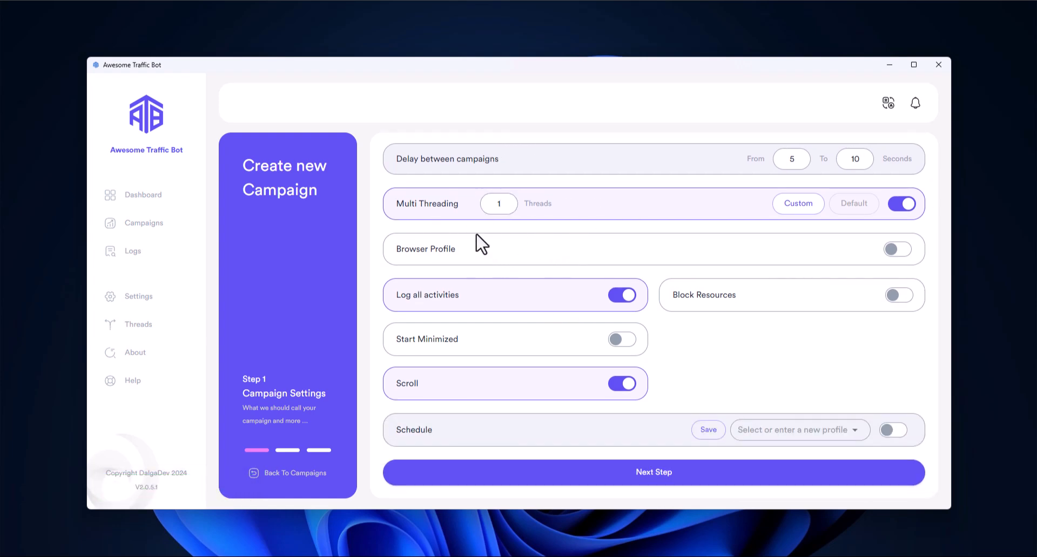
Switch on Browser Profile with Create New Profiles and Save browser directories, then close its dialog.
click(891, 249)
click(604, 195)
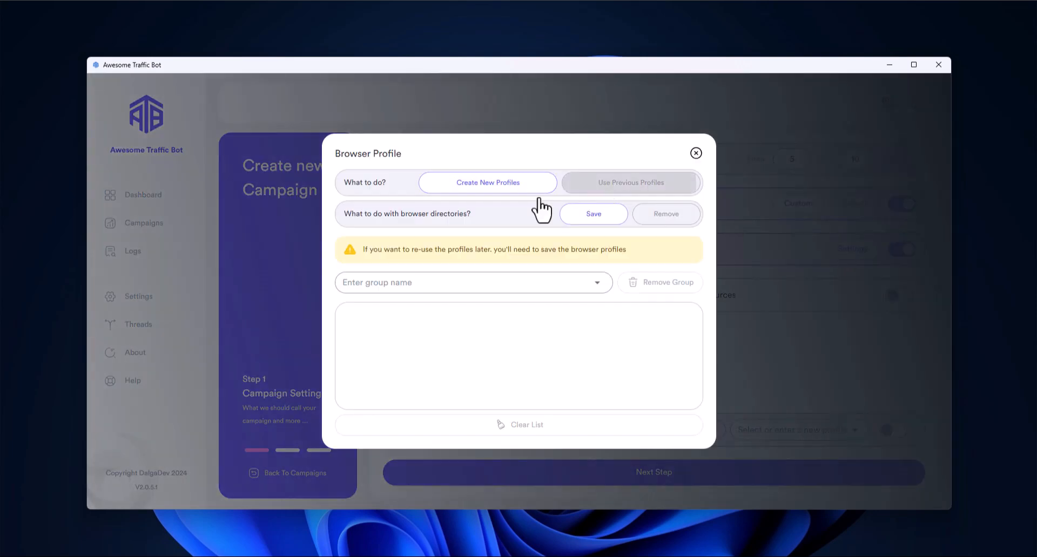
click(504, 199)
click(656, 215)
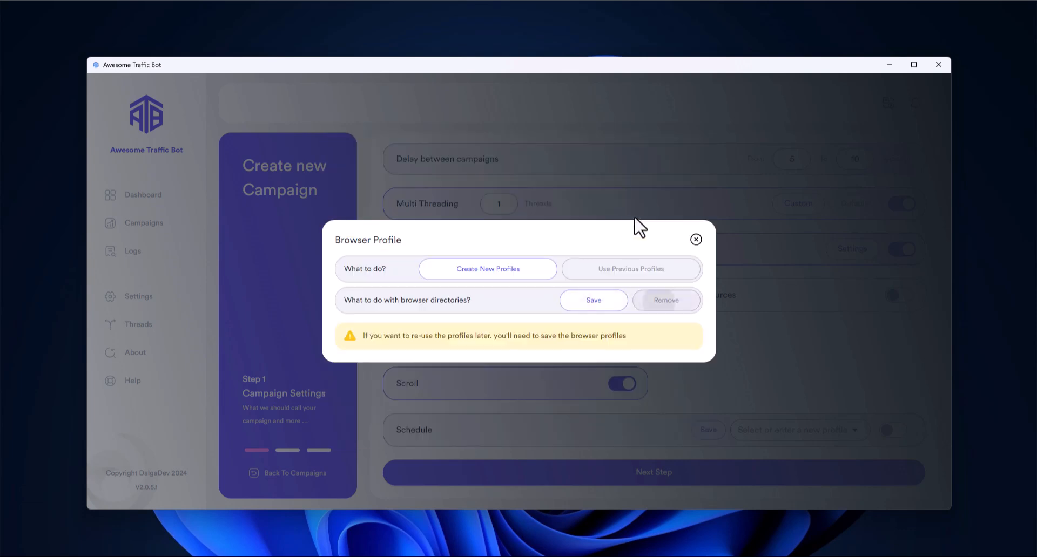
click(588, 214)
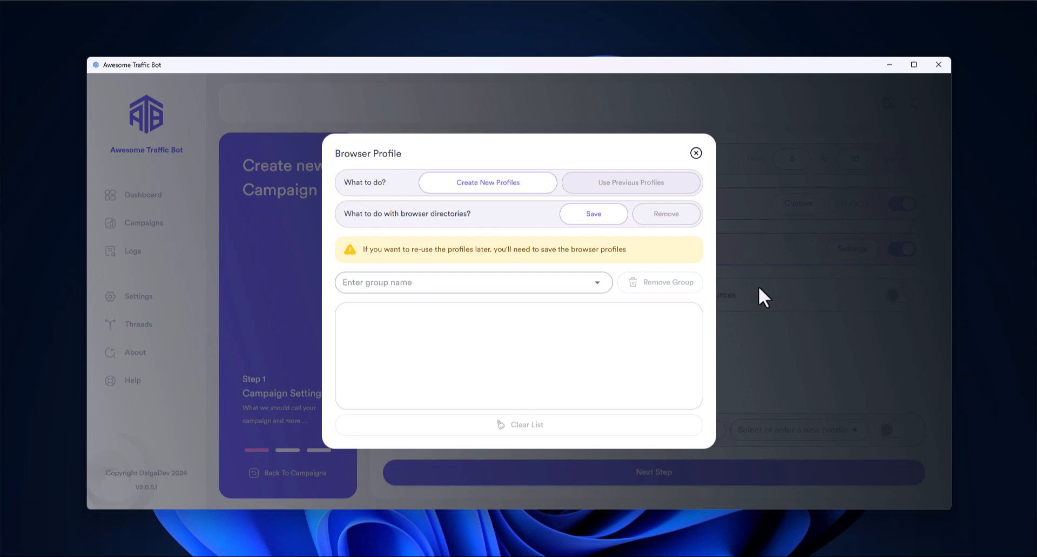
click(695, 154)
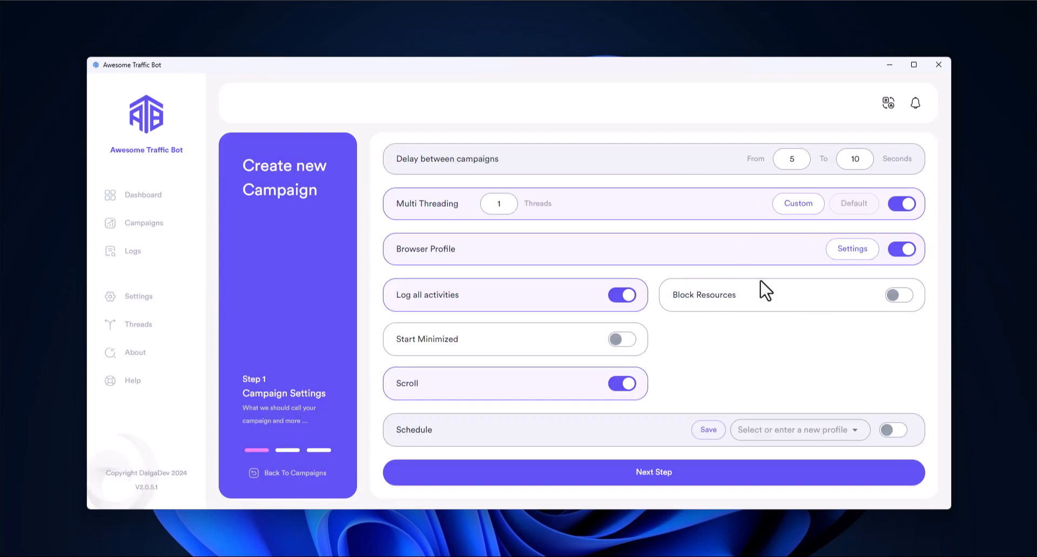
click(895, 297)
click(687, 319)
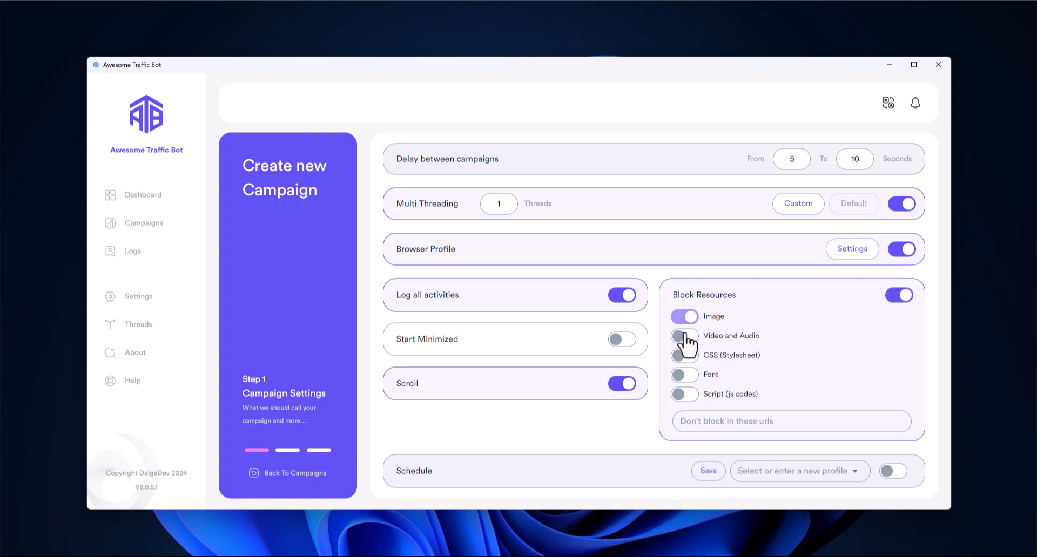
click(684, 356)
click(683, 375)
click(683, 394)
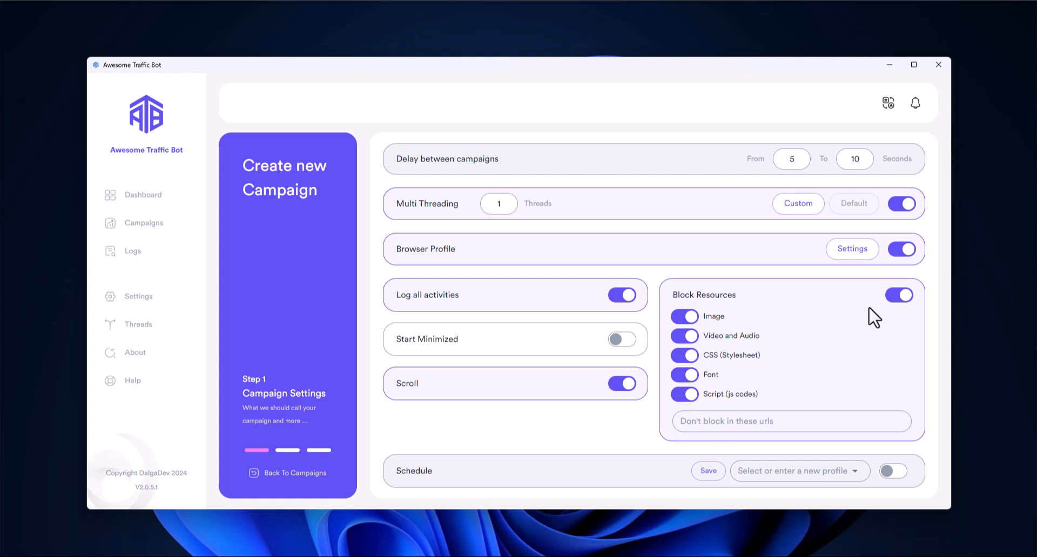
click(783, 427)
text(google.com)
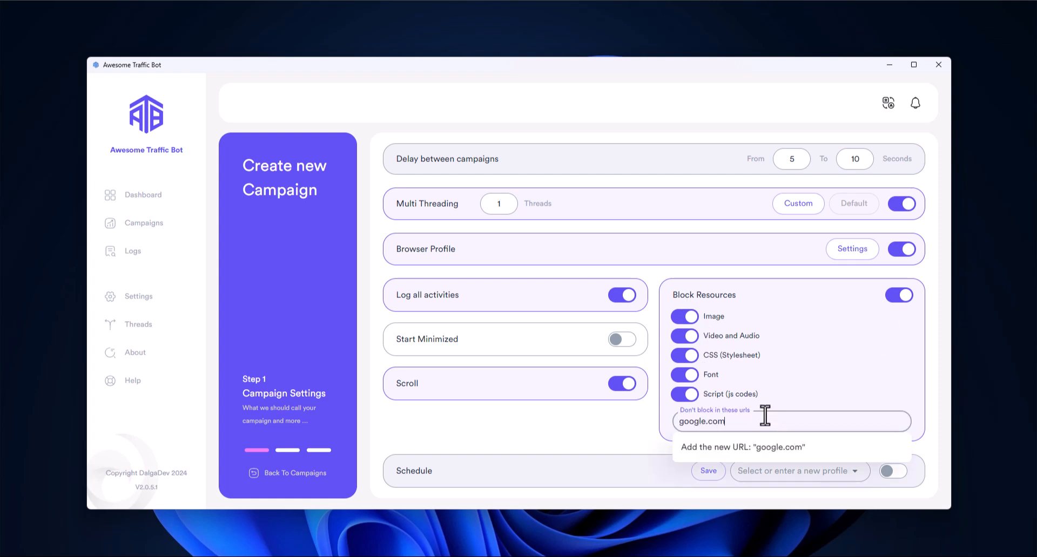
click(755, 448)
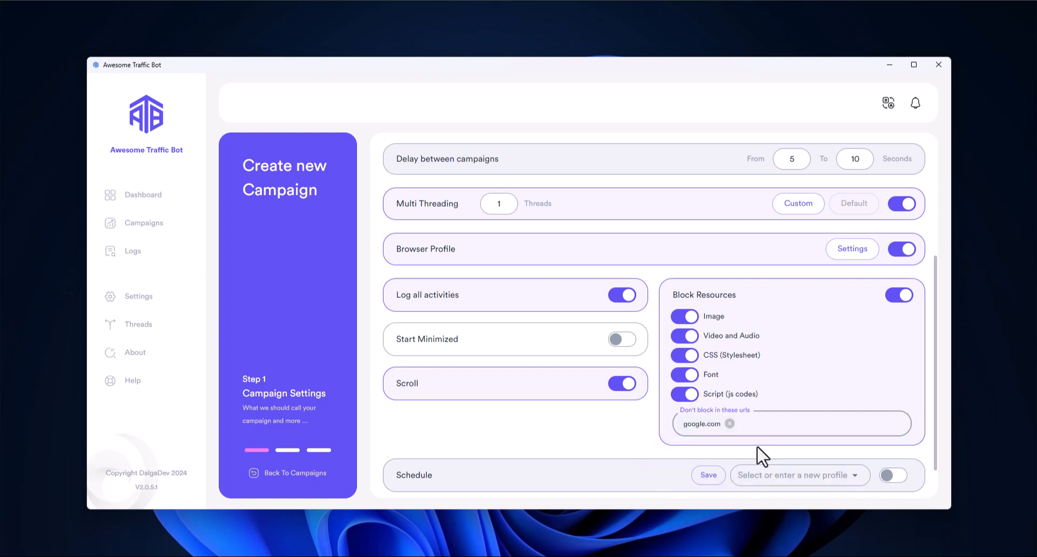
click(899, 302)
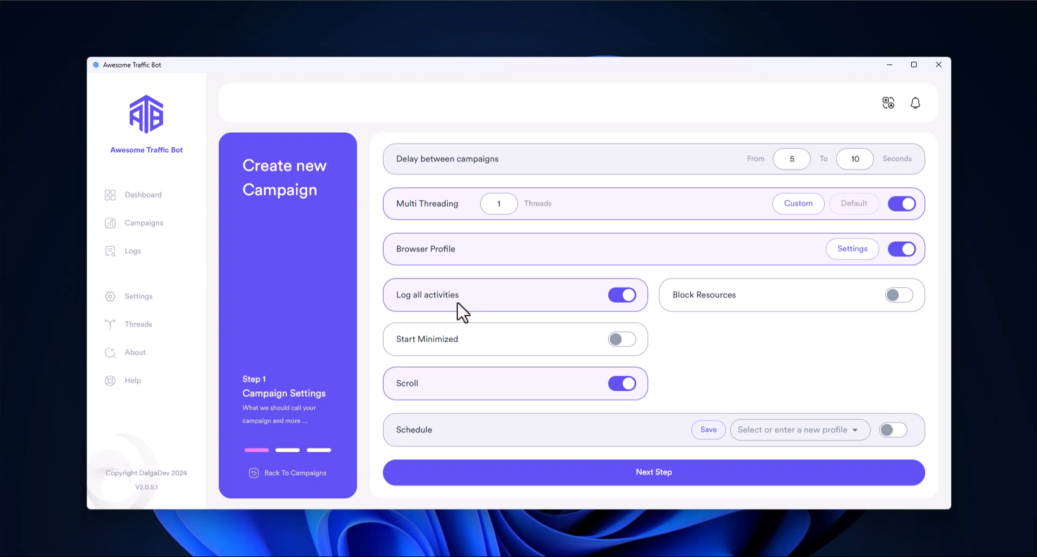
click(624, 341)
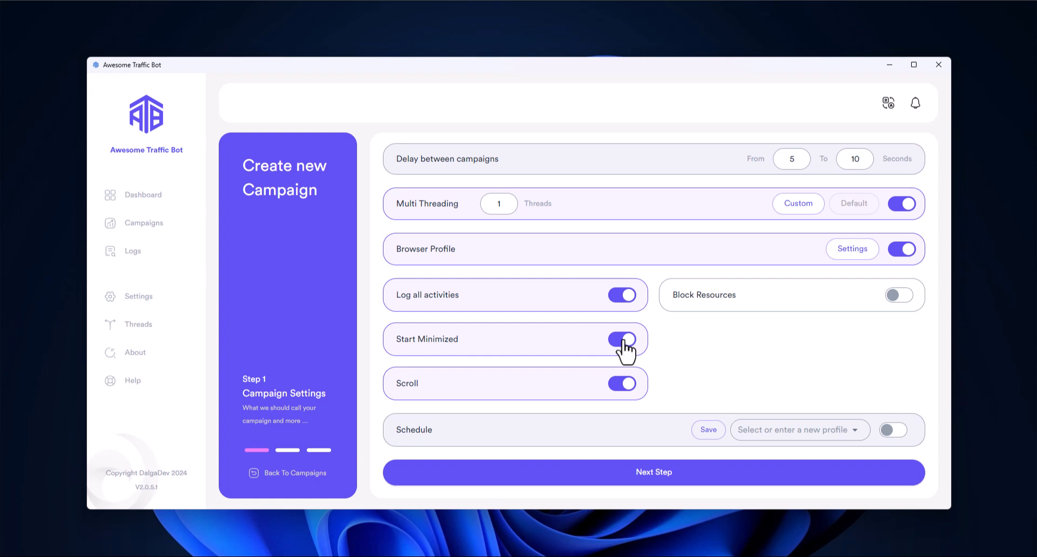
click(624, 341)
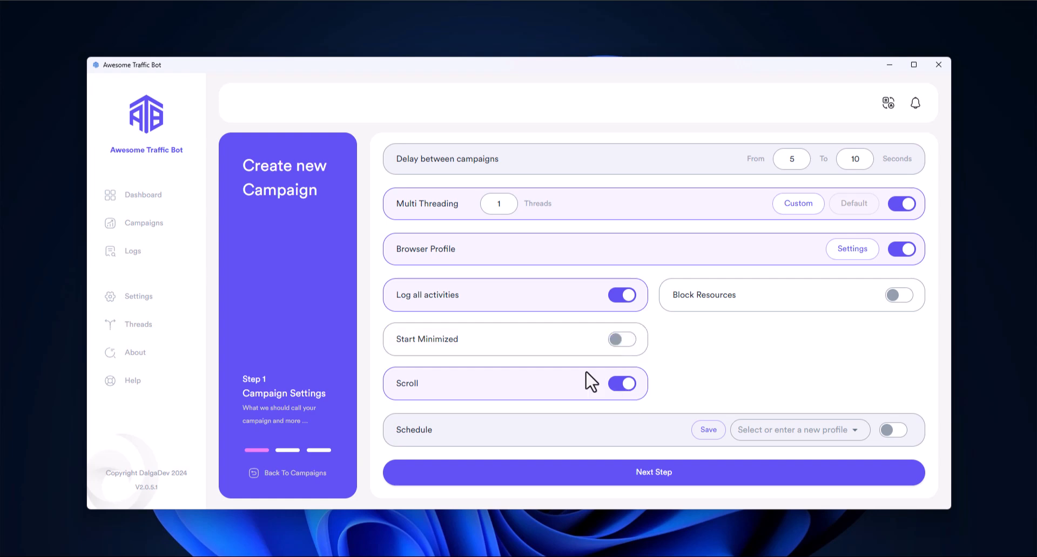
scroll(742, 398, up, 2)
scroll(745, 403, down, 2)
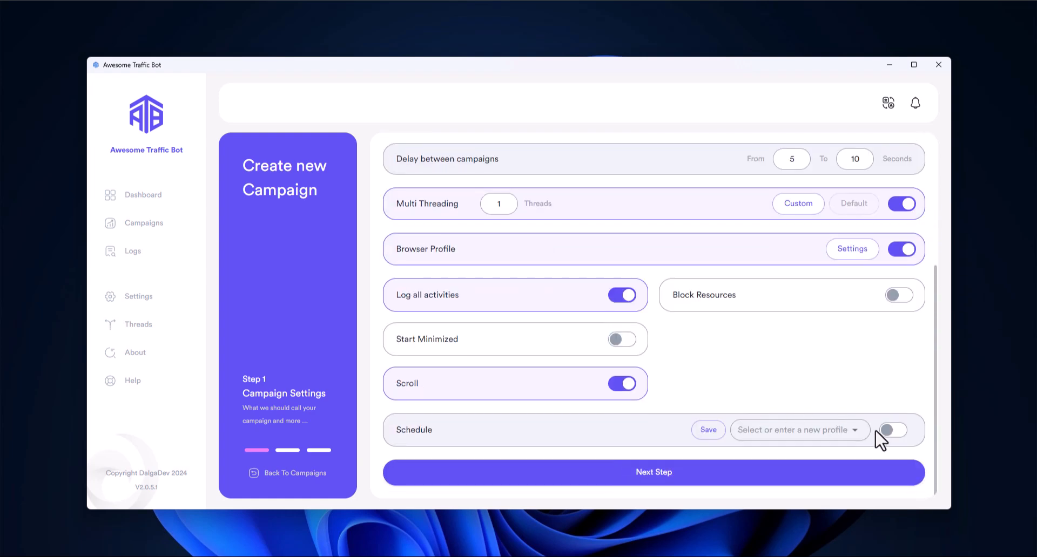
Turn on Schedule and add a schedule entry with date and time fields.
click(891, 434)
scroll(702, 389, down, 1)
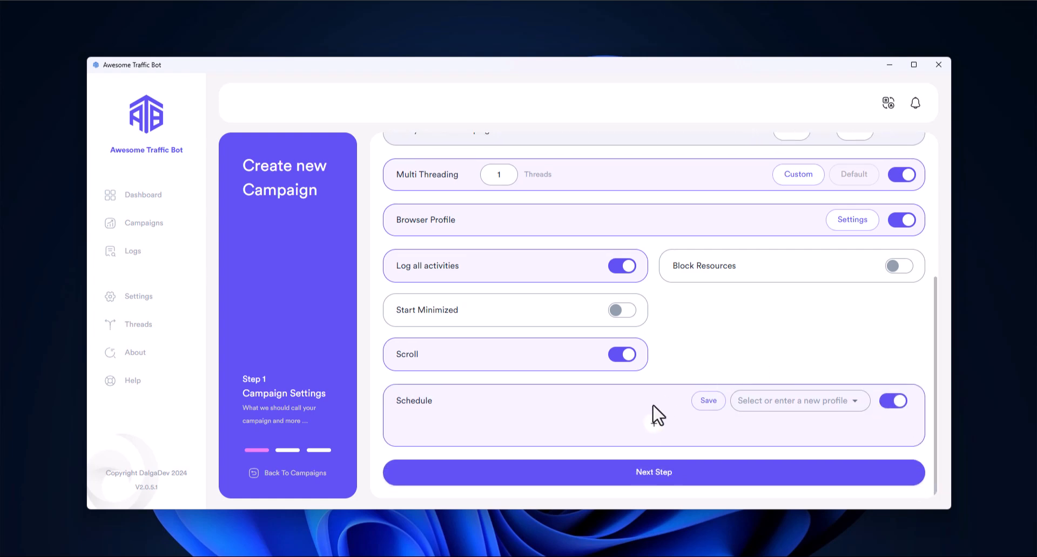
click(656, 429)
scroll(532, 277, down, 1)
scroll(537, 281, up, 2)
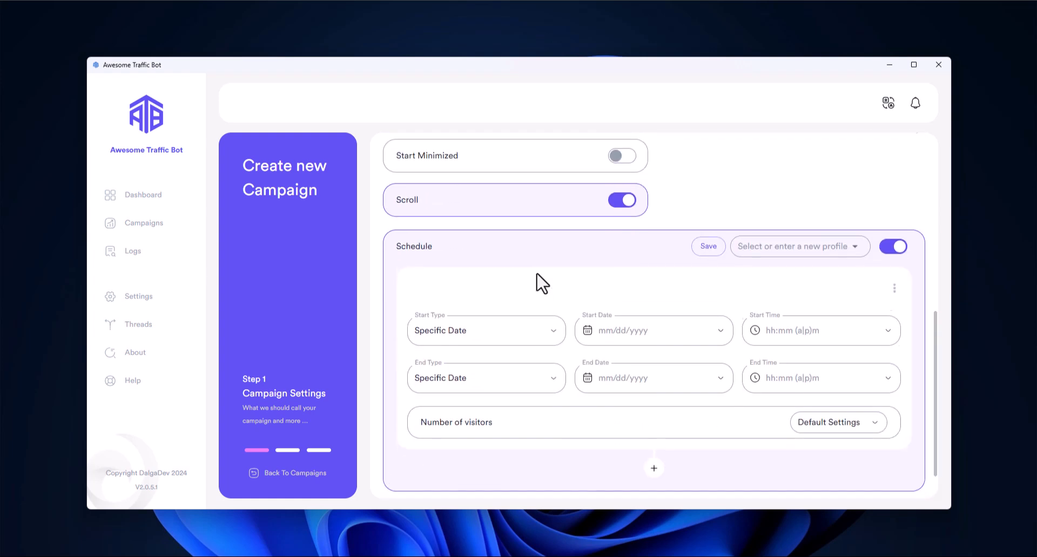
scroll(540, 286, down, 2)
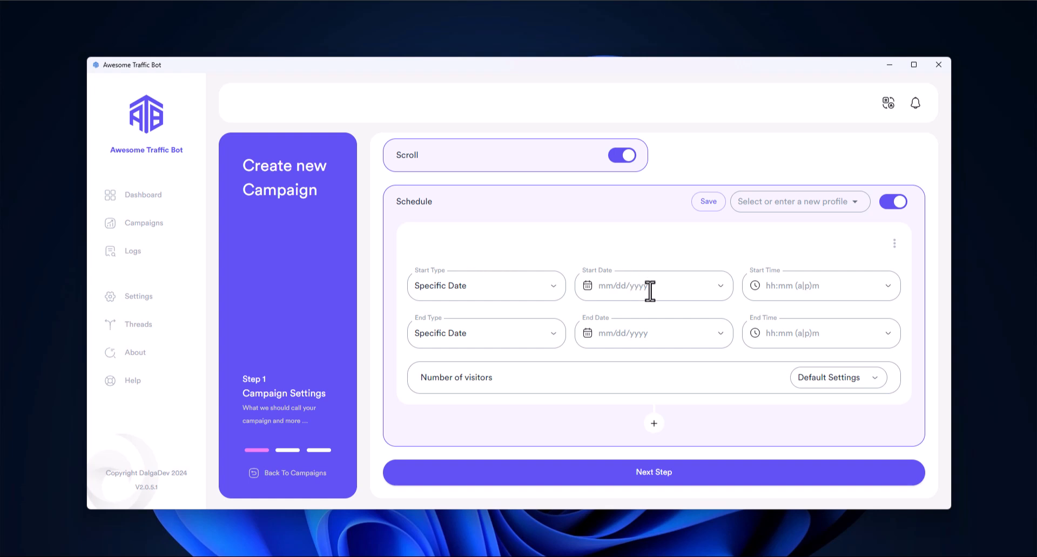
Try the schedule start types Specific Date and Day Of week, with Sunday as start day.
click(520, 295)
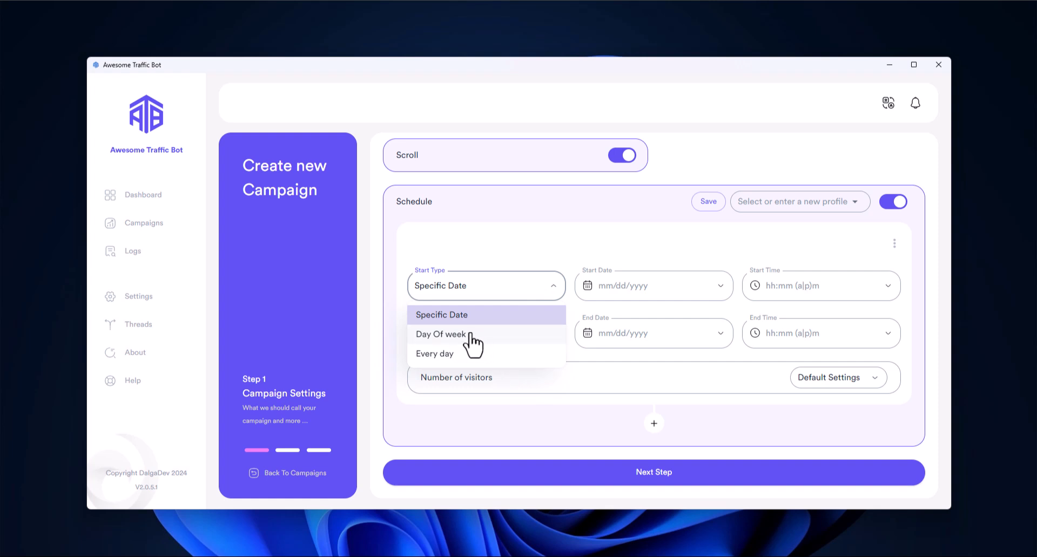
click(605, 286)
click(604, 287)
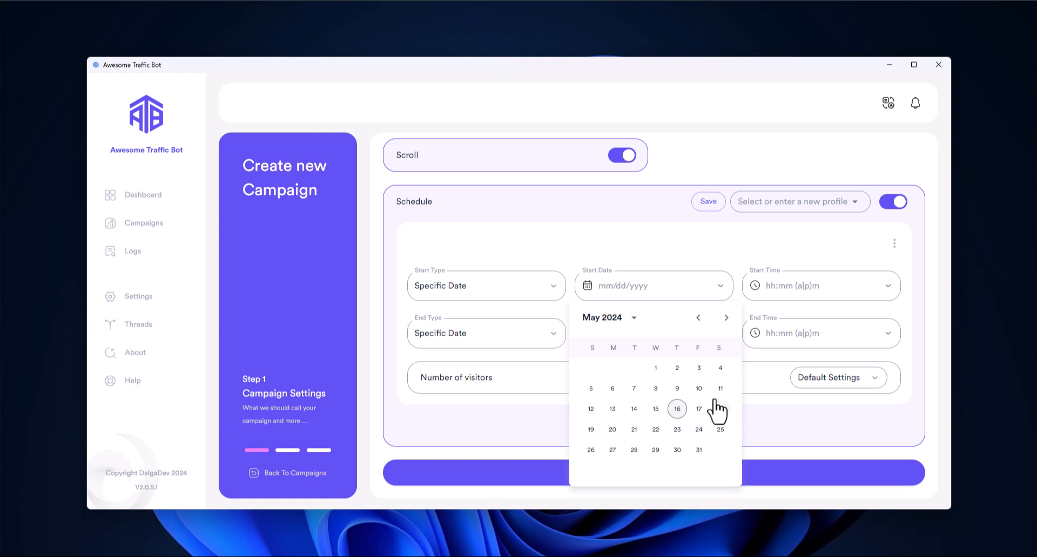
click(542, 290)
click(486, 336)
click(607, 291)
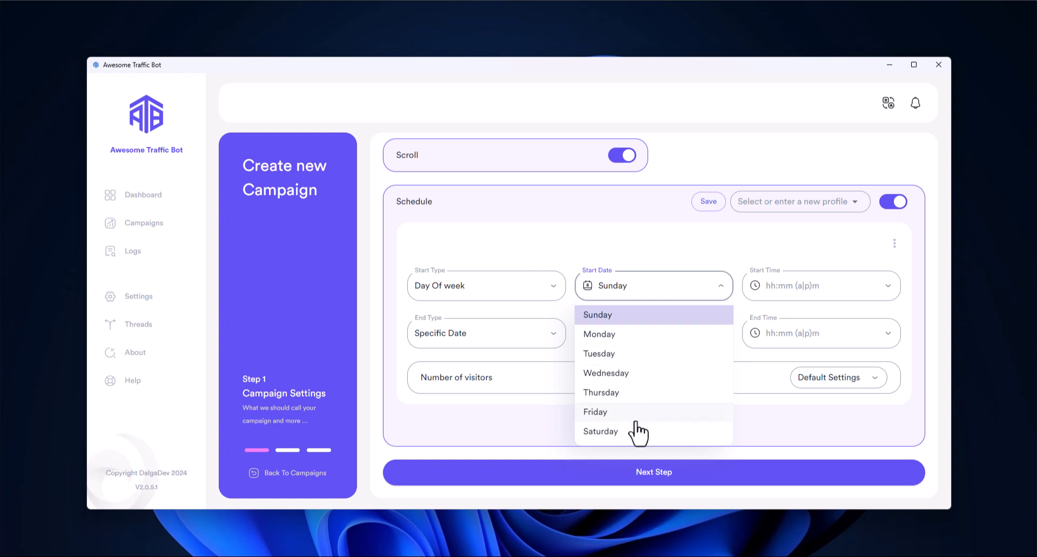
click(766, 298)
click(776, 283)
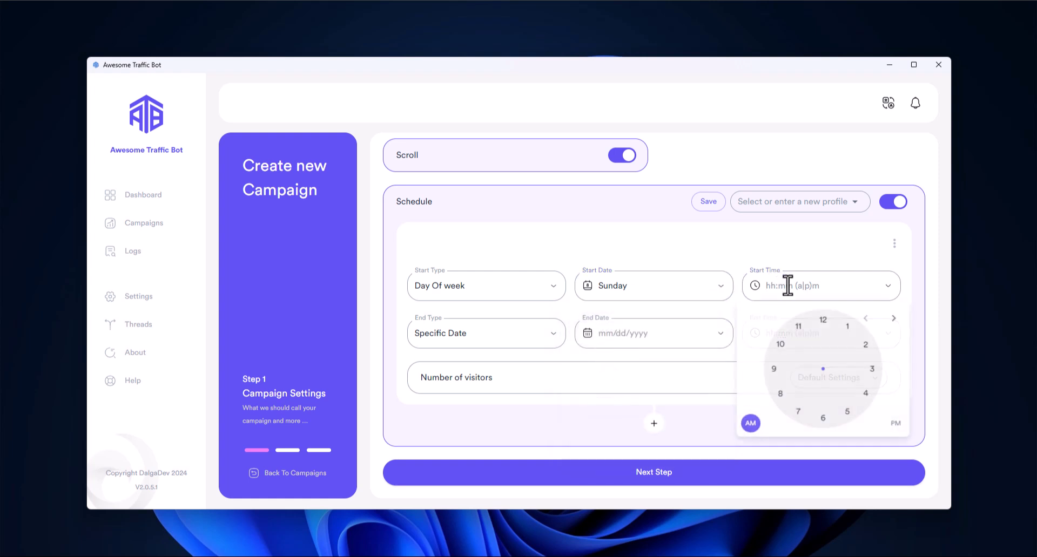
Set the schedule start type to Every day, then Specific Date, and the end type to Every day.
click(507, 292)
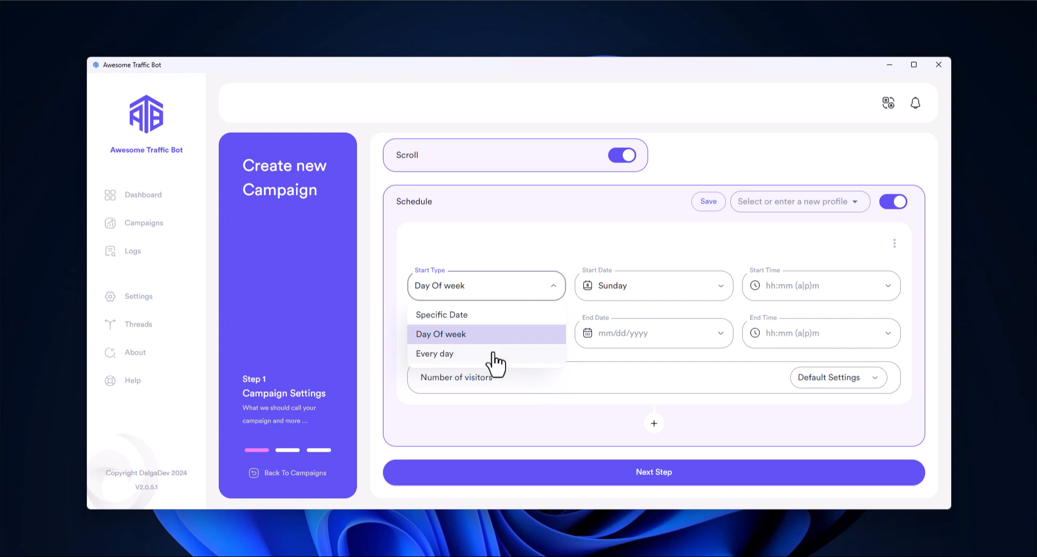
click(454, 353)
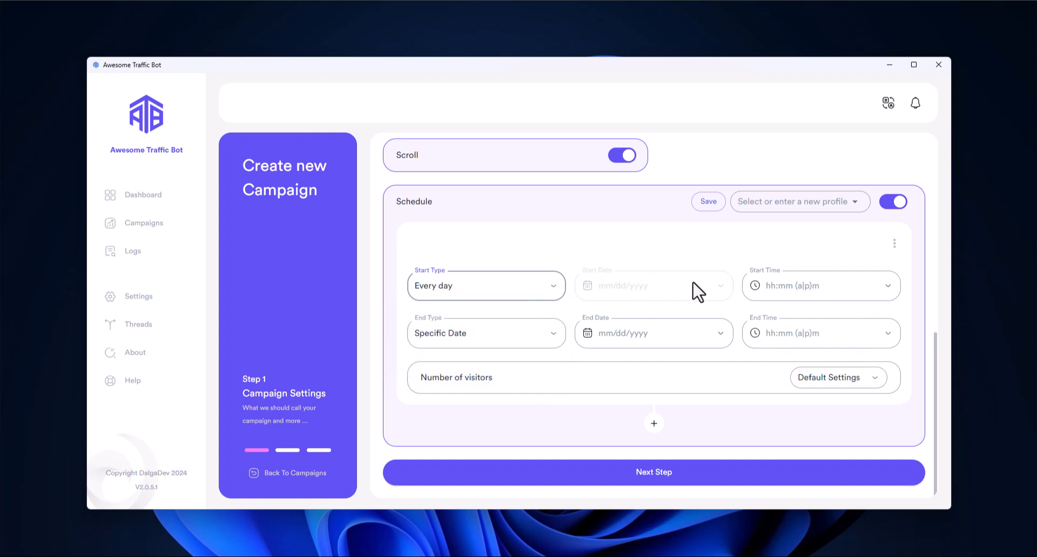
click(443, 289)
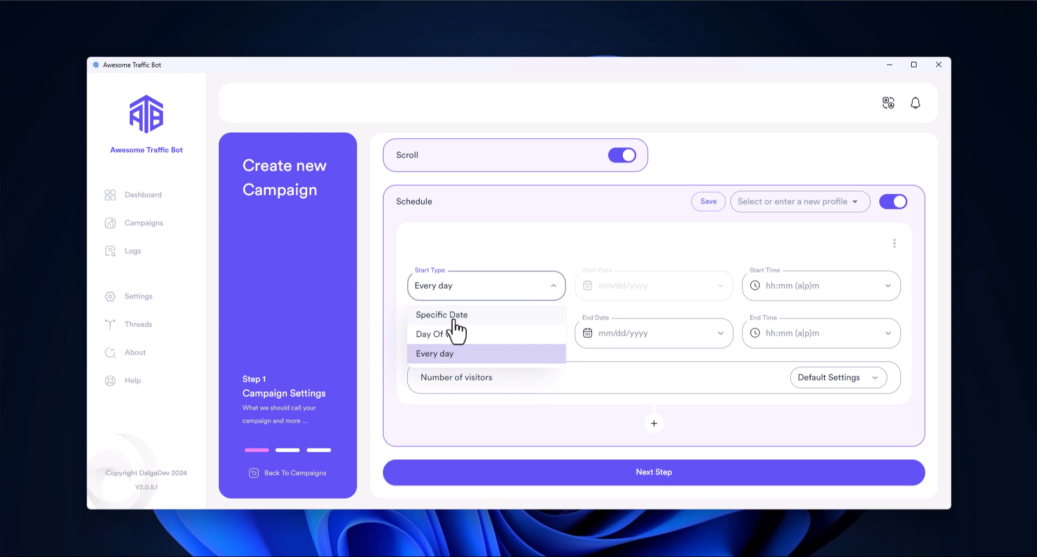
click(448, 315)
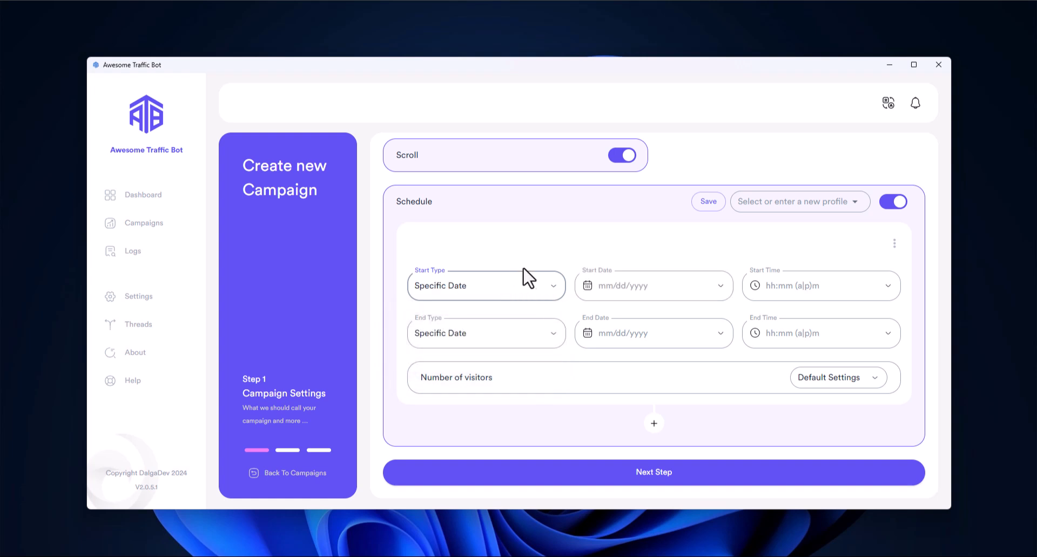
click(540, 335)
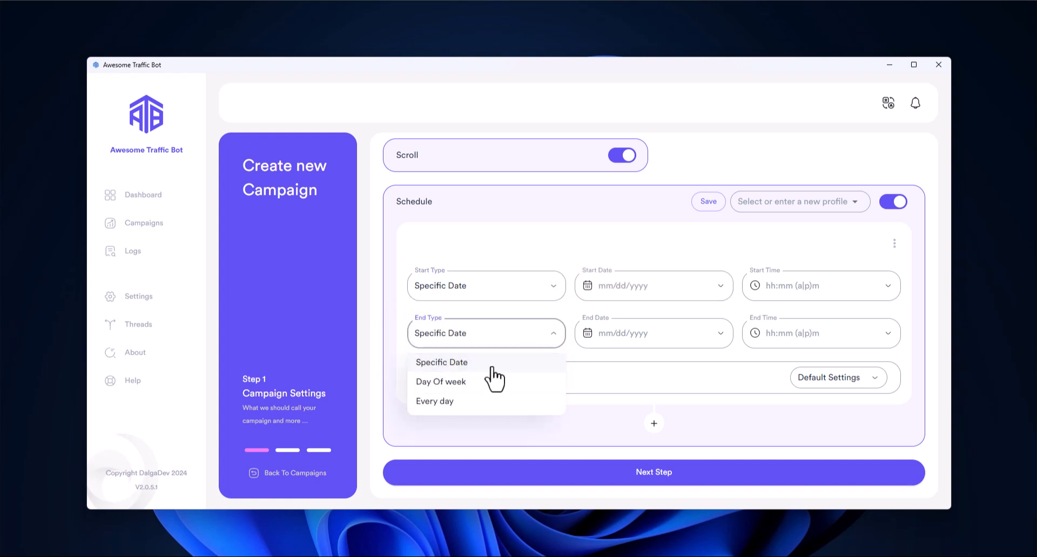
click(451, 404)
scroll(540, 304, up, 5)
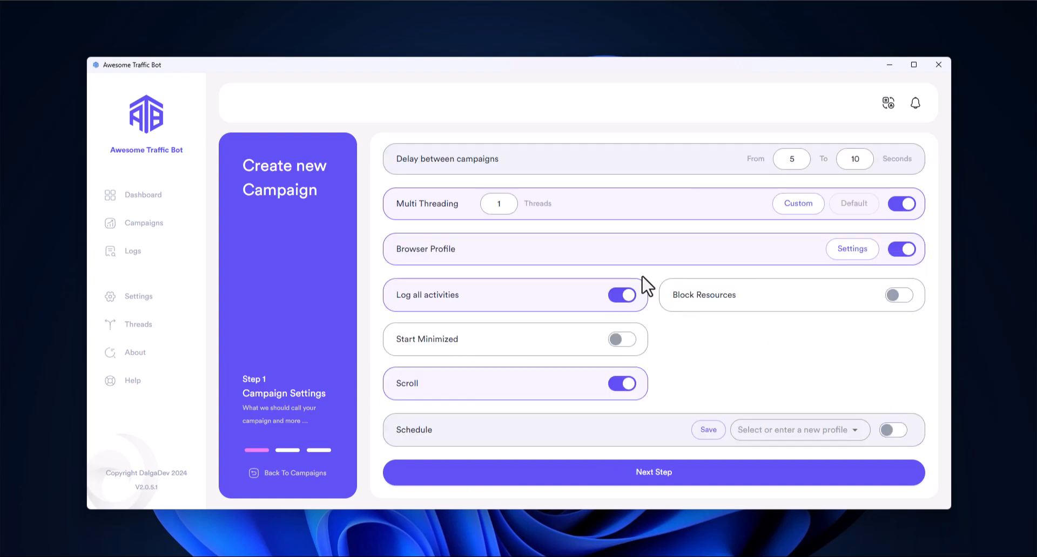
Set the User-agent shares to Desktop 0 and Tablet 0, keeping Mobile at 33.
scroll(651, 283, up, 3)
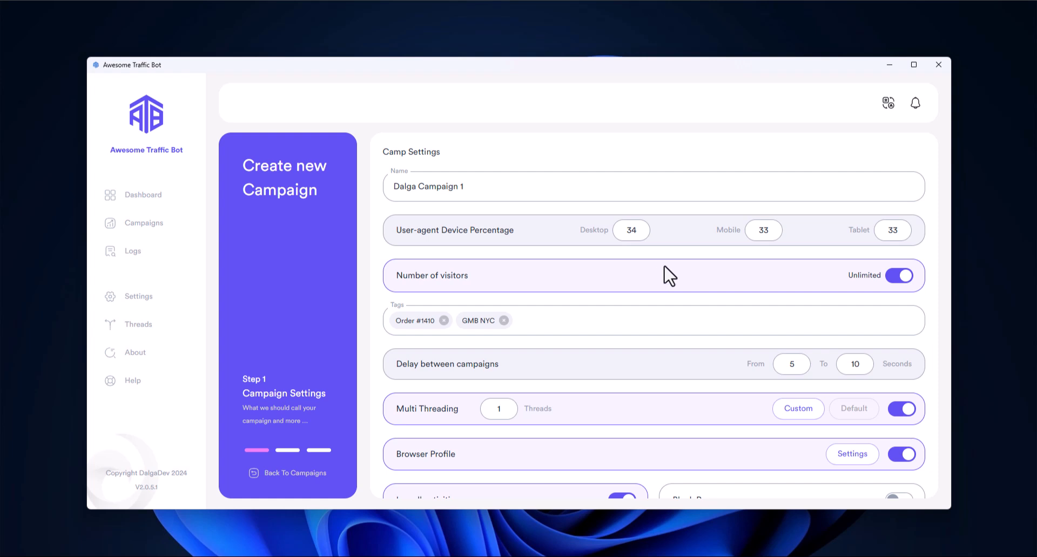
scroll(622, 231, down, 5)
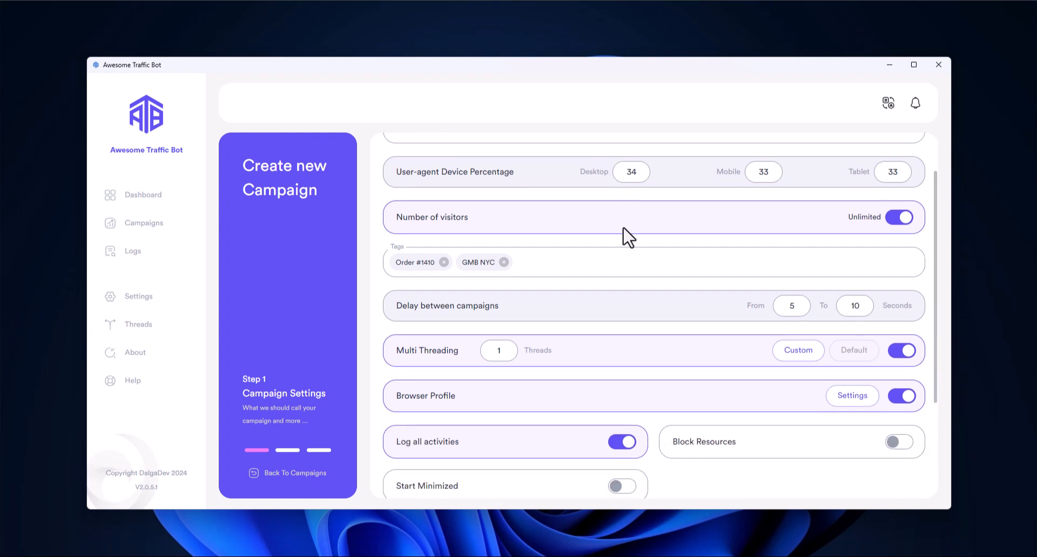
scroll(627, 236, up, 5)
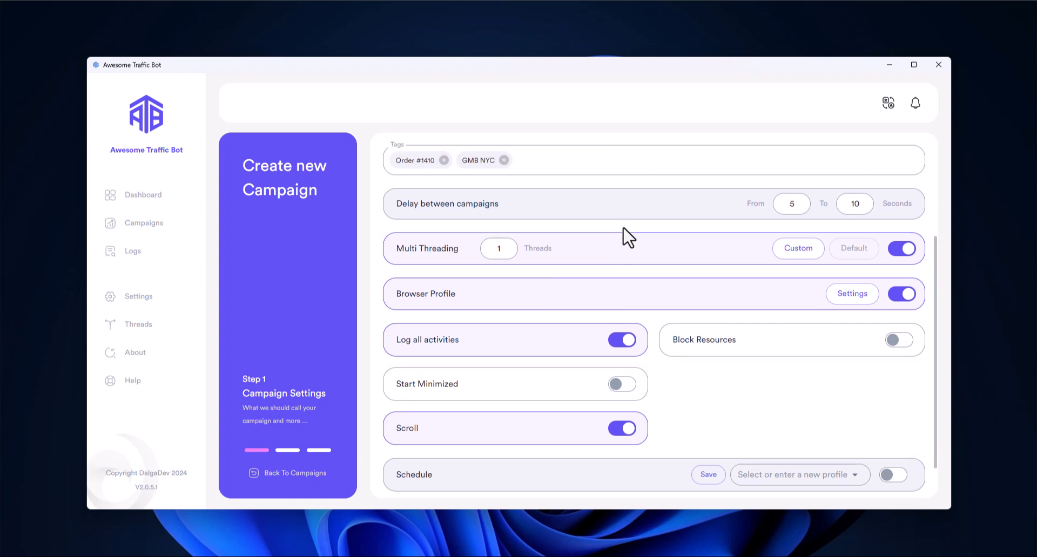
double_click(625, 230)
double_click(768, 238)
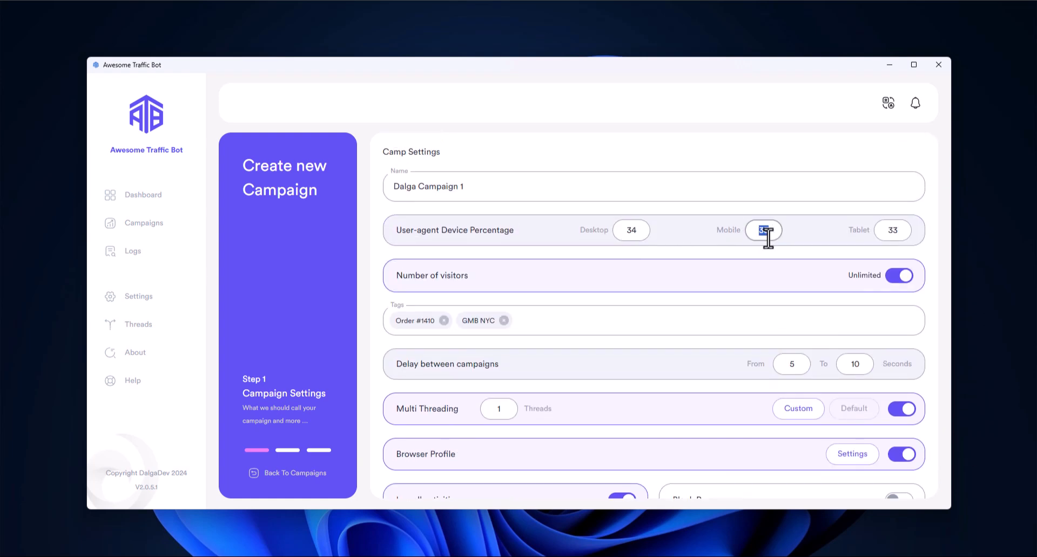
double_click(891, 231)
click(639, 227)
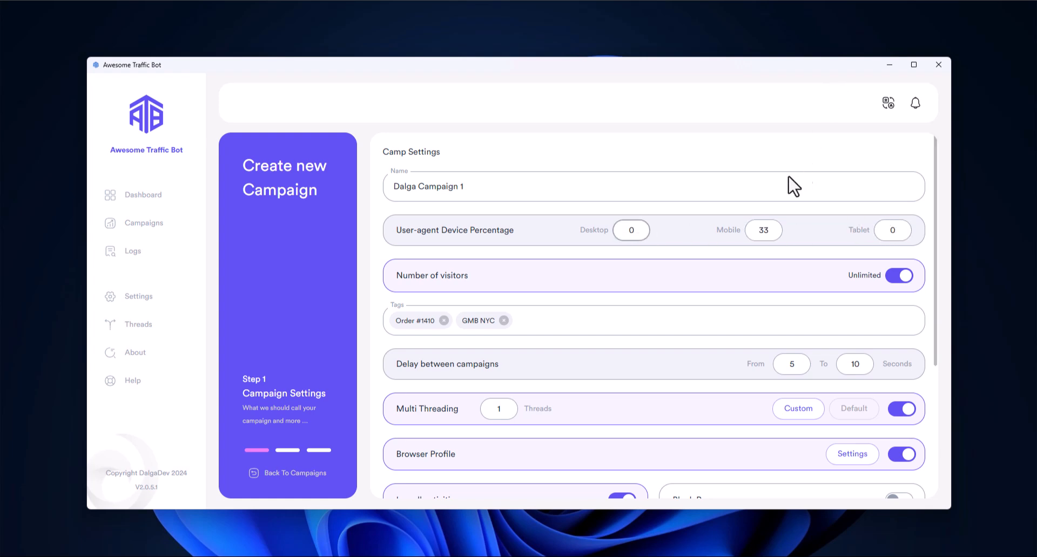
scroll(767, 173, down, 3)
scroll(747, 200, up, 1)
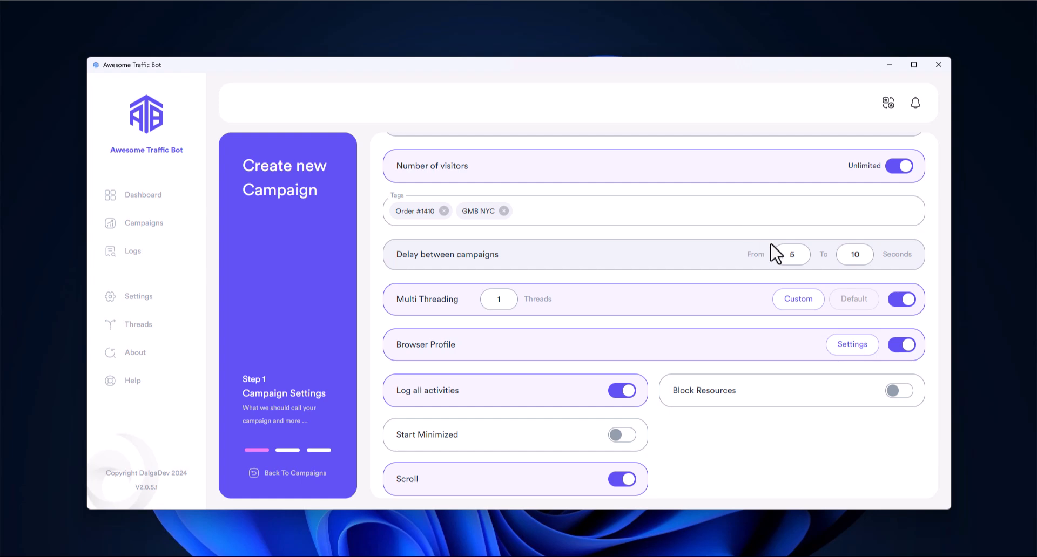
Switch Multi Threading to Default and dismiss the thread operation prompt.
click(844, 306)
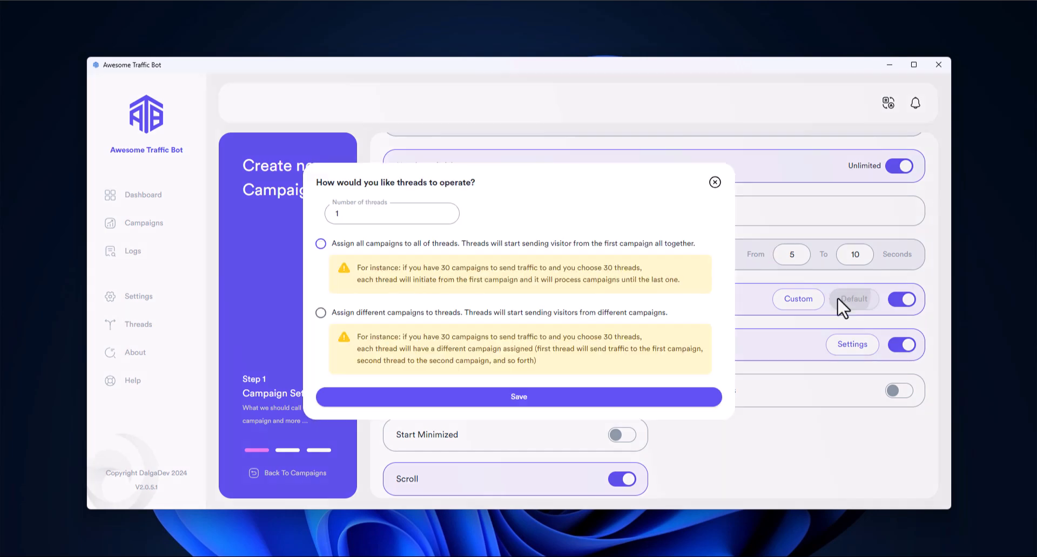
click(716, 182)
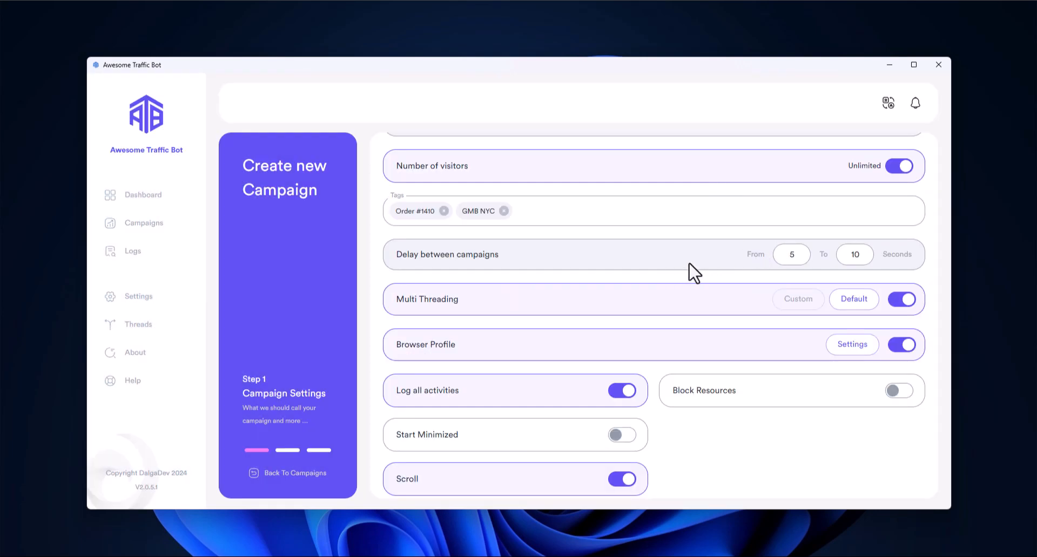
scroll(775, 247, down, 2)
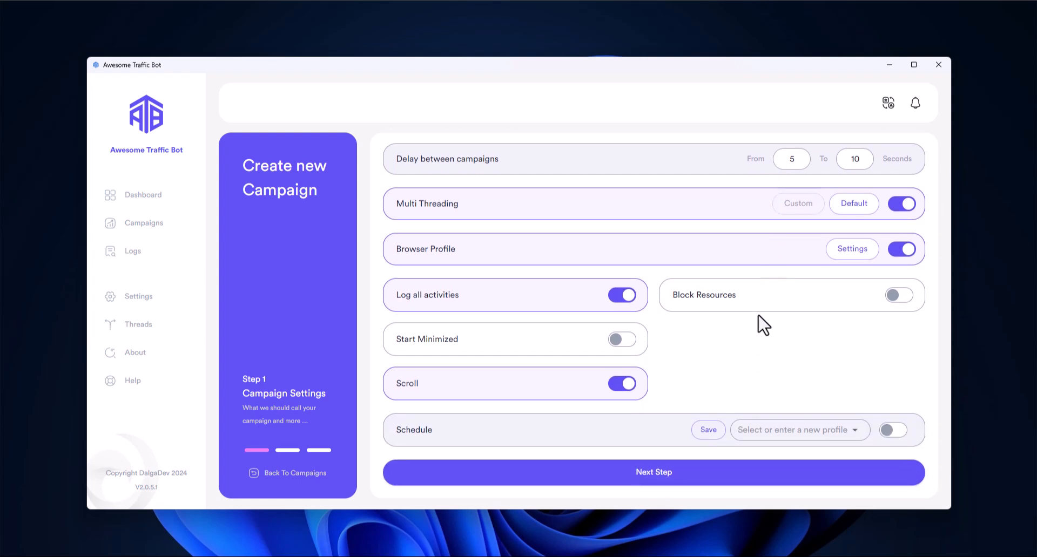
Advance through Changing IP and Tasks, create Dalga Campaign 1, and go to the Campaigns list.
click(644, 475)
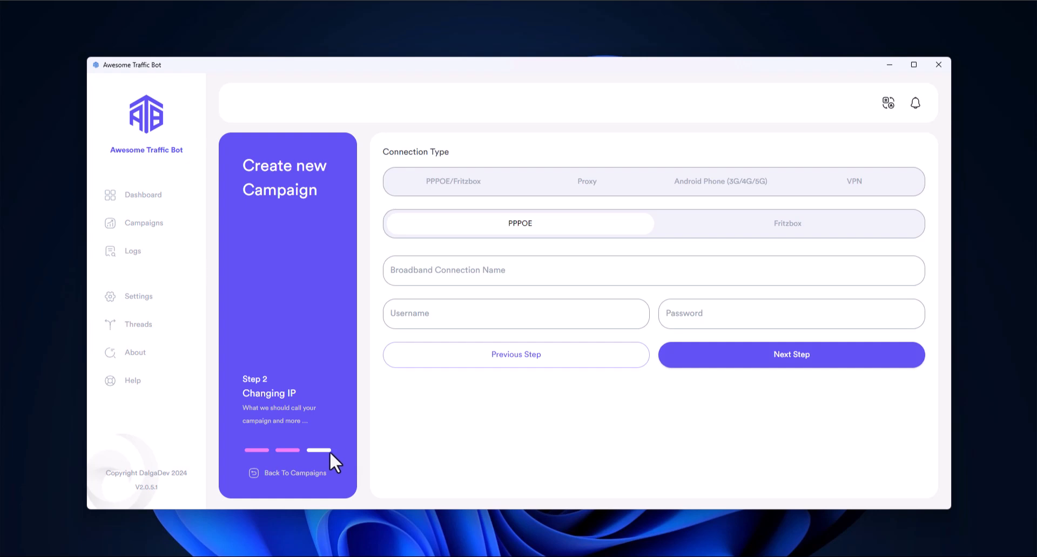
click(757, 356)
click(770, 478)
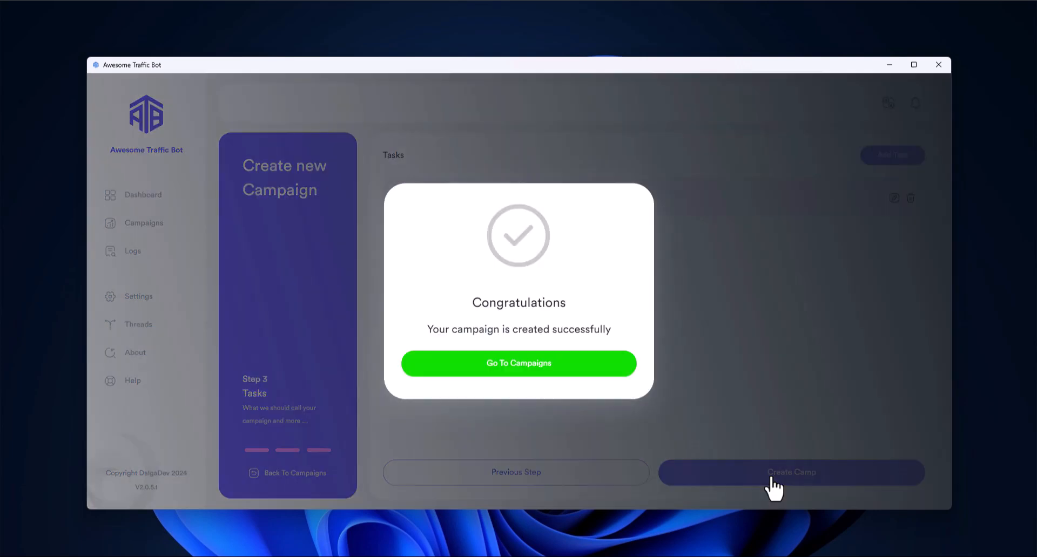
click(577, 372)
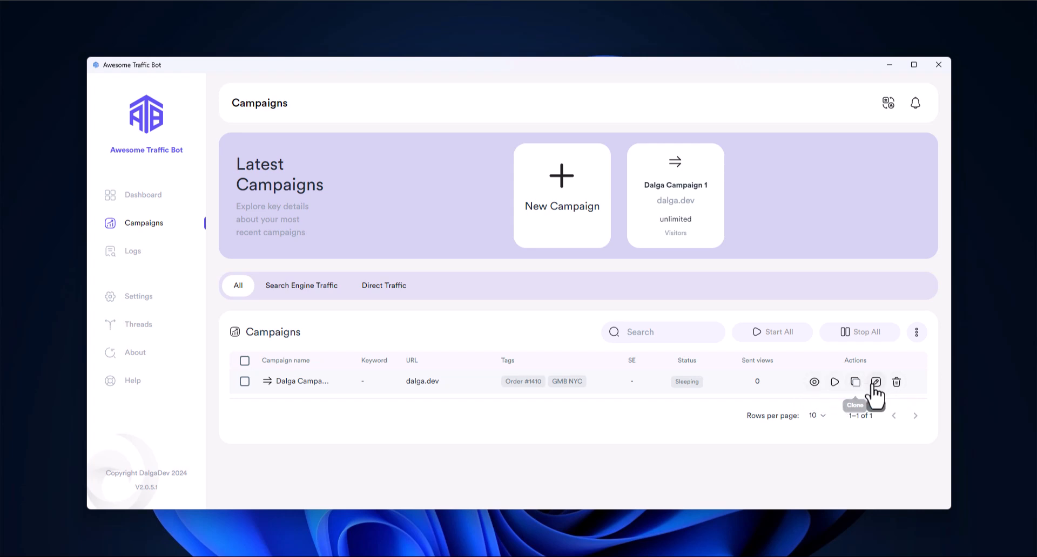
click(814, 383)
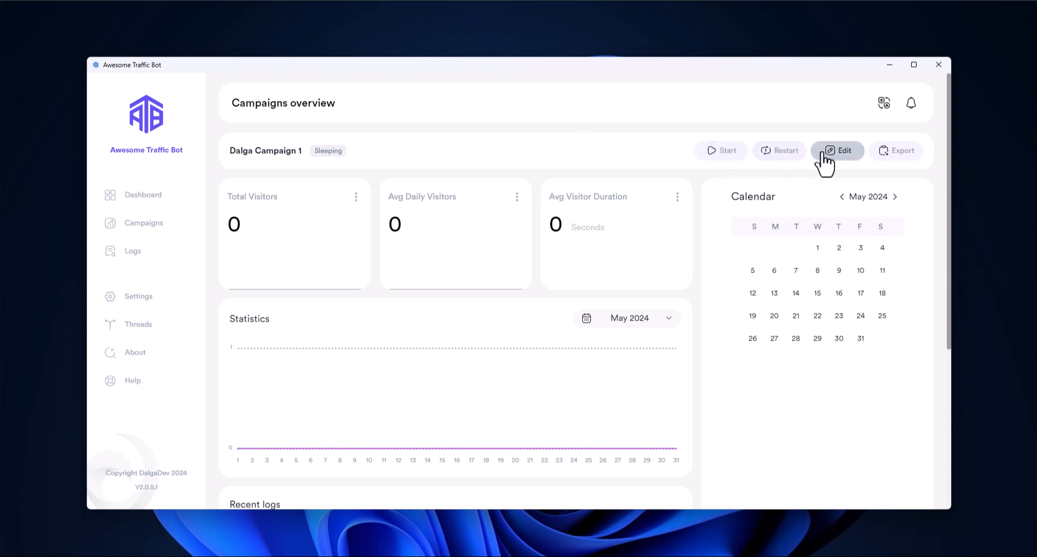
scroll(740, 231, down, 5)
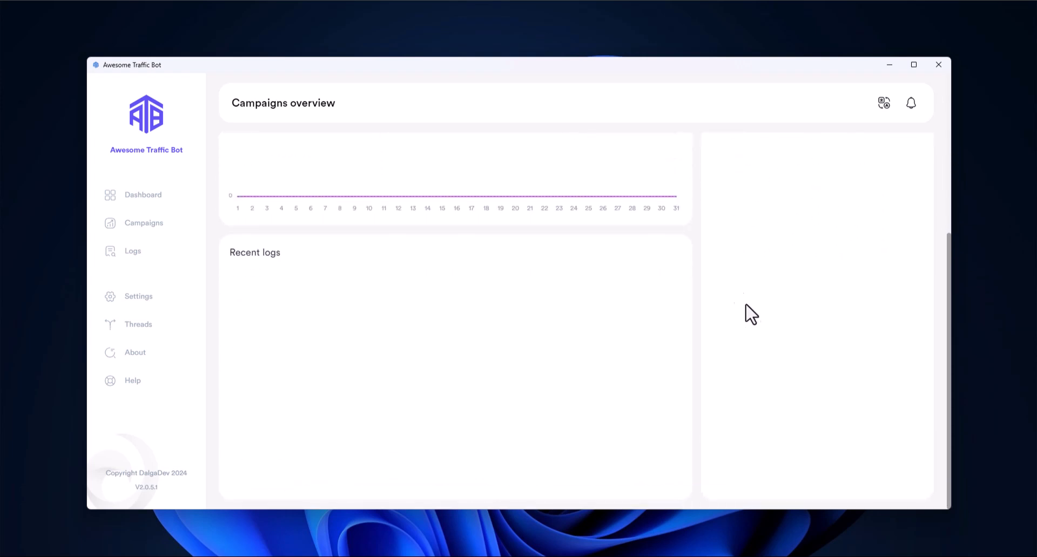
scroll(745, 314, up, 5)
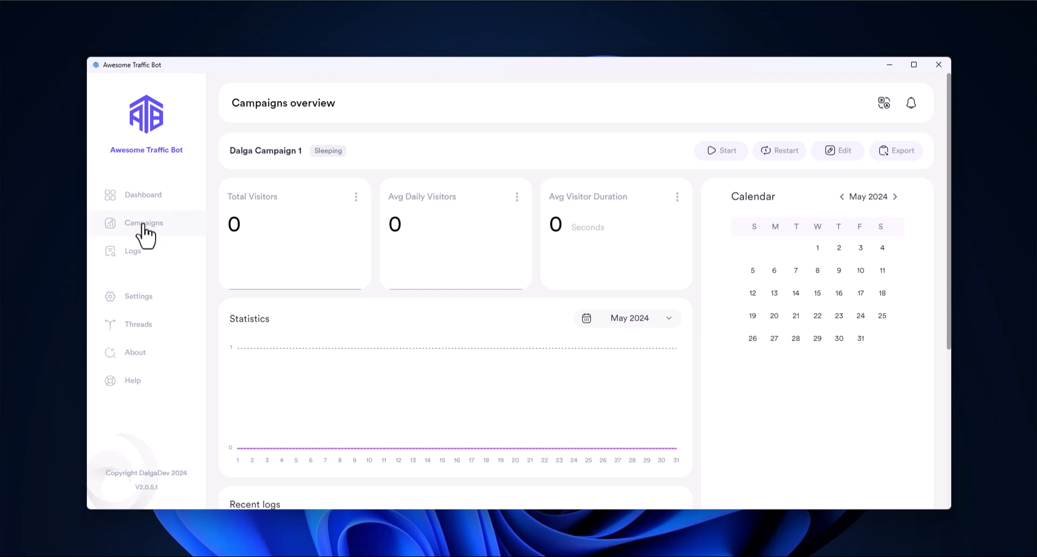
click(181, 226)
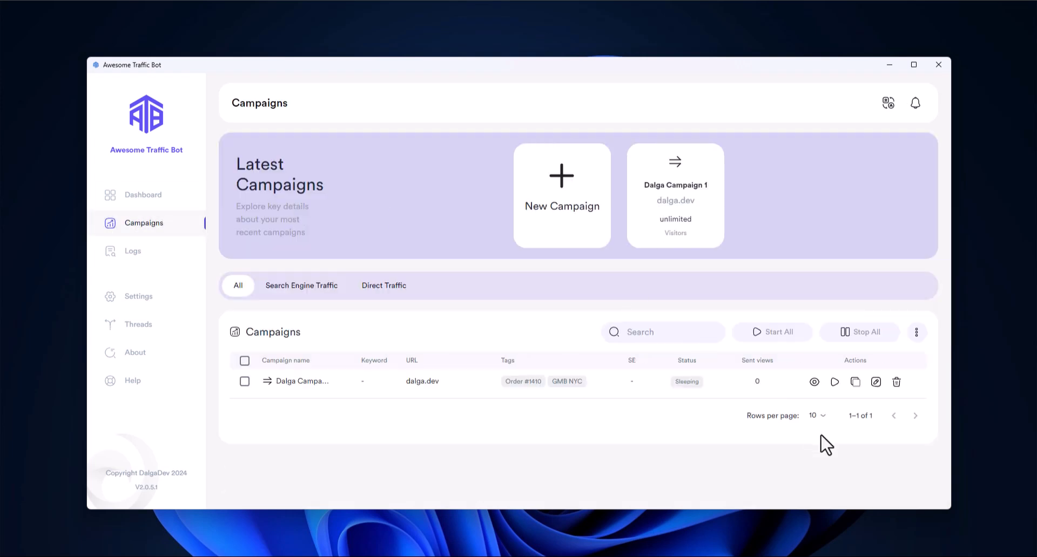
click(875, 382)
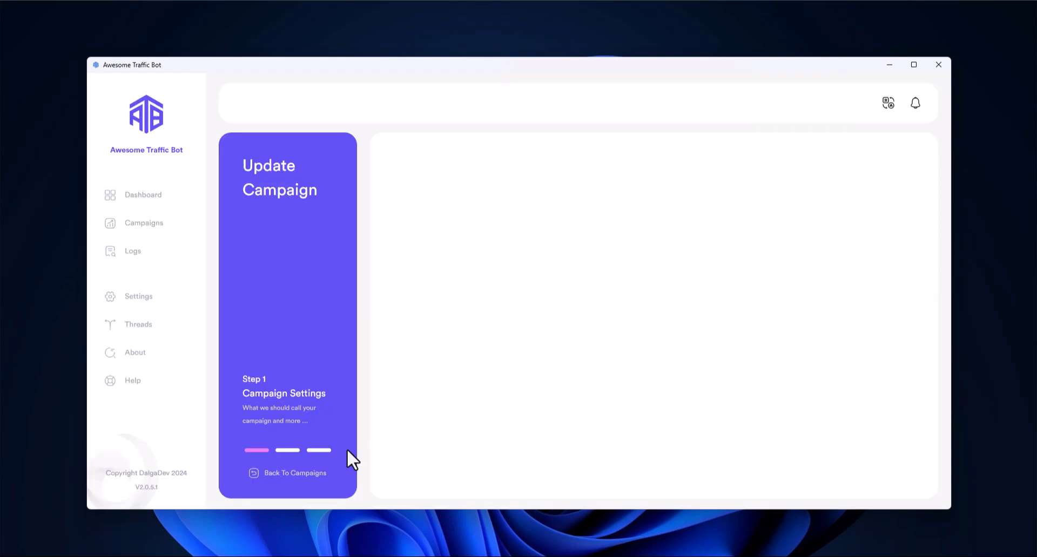
click(291, 450)
click(318, 450)
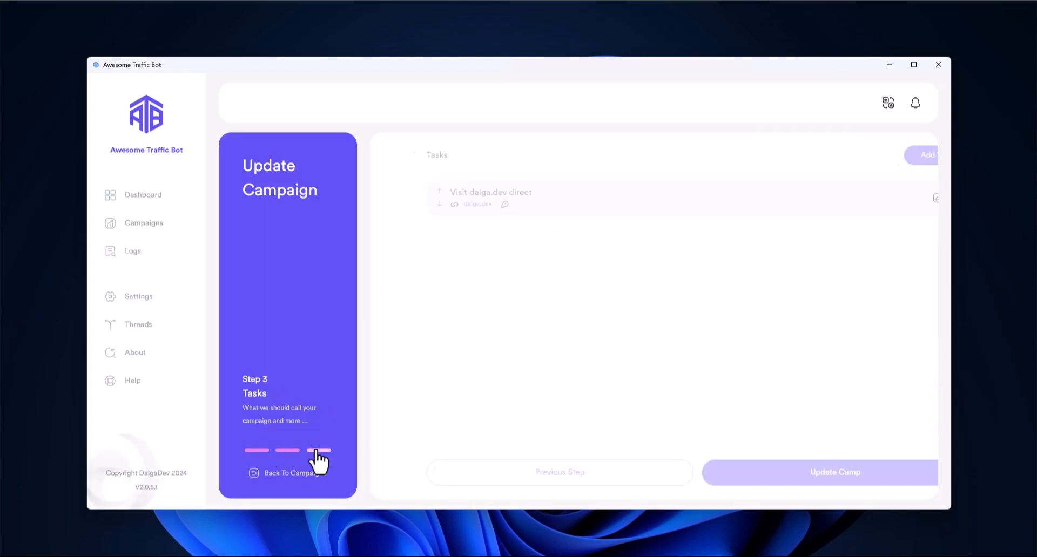
click(320, 477)
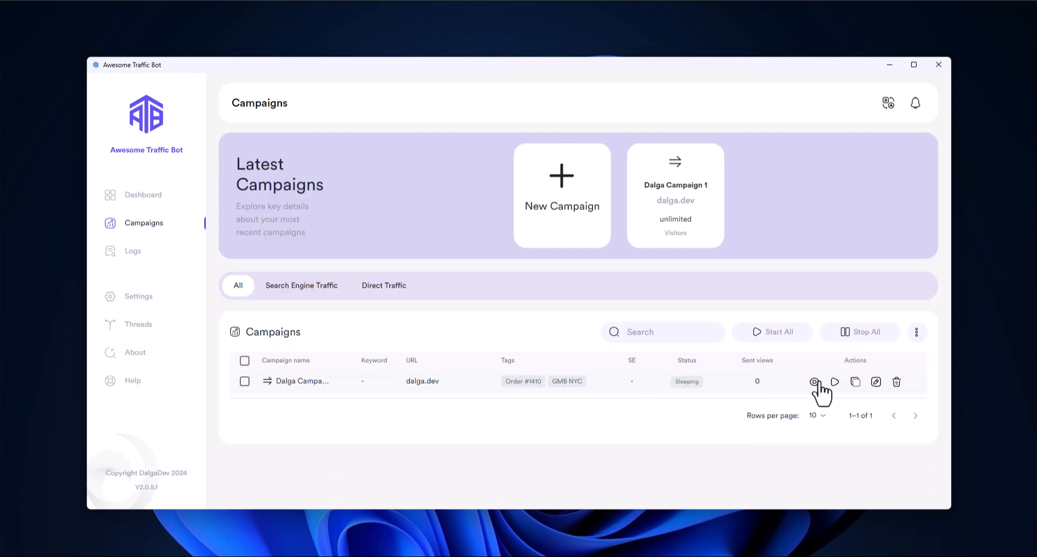
Clone Dalga Campaign 1 and start running the cloned copy.
click(853, 381)
click(577, 312)
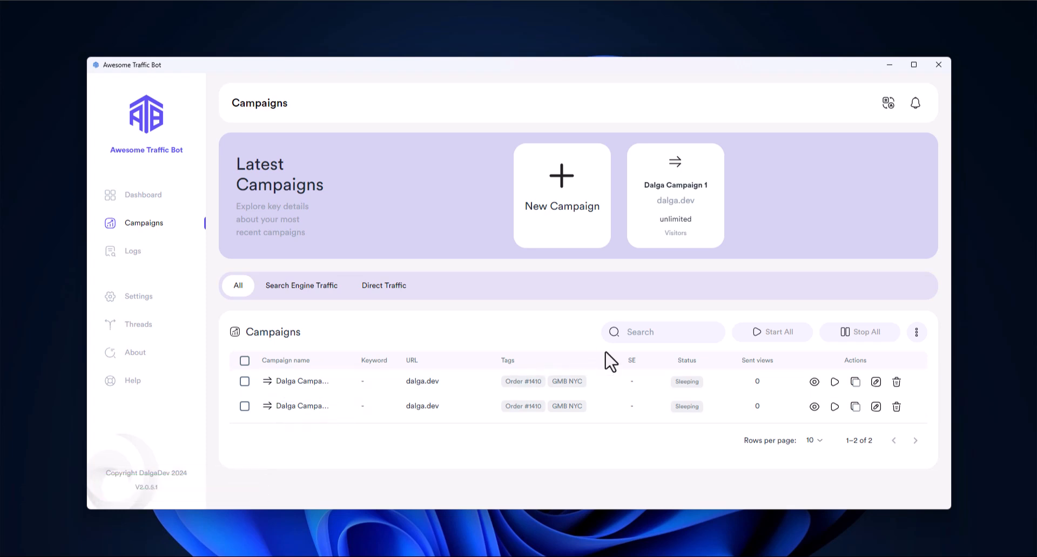
click(837, 407)
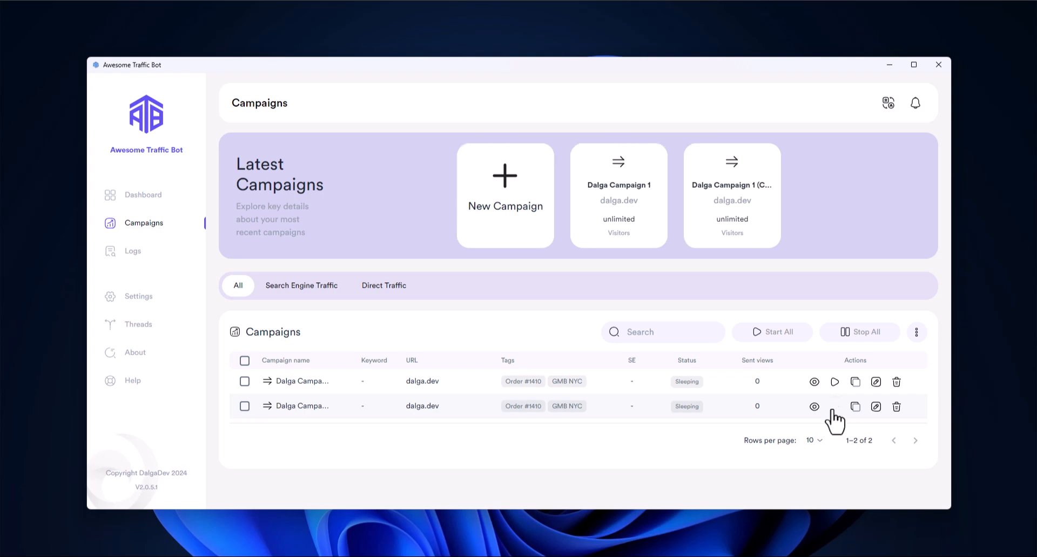
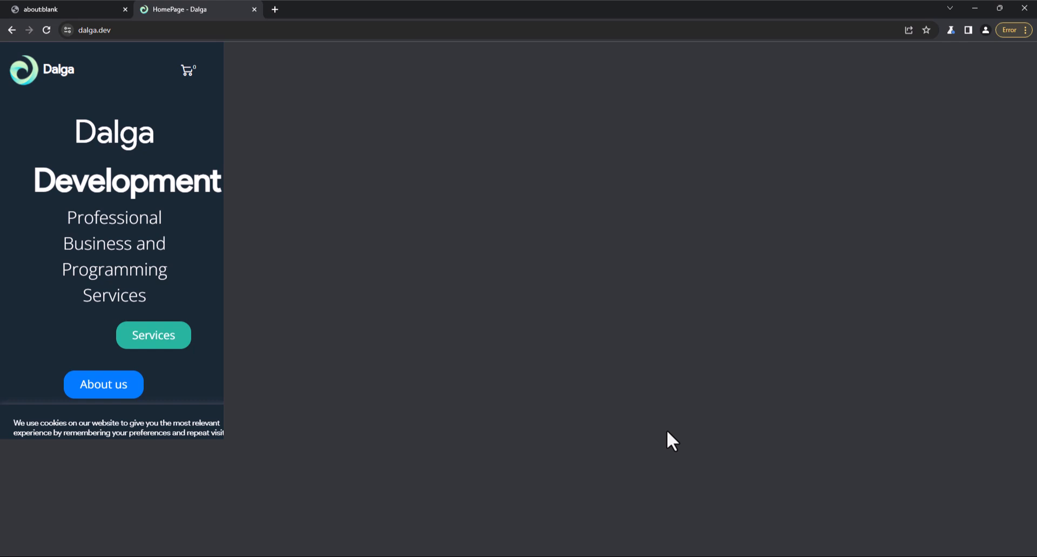
Scroll the dalga.dev homepage in Chromium down to its 'Who are we?' section.
scroll(666, 430, down, 5)
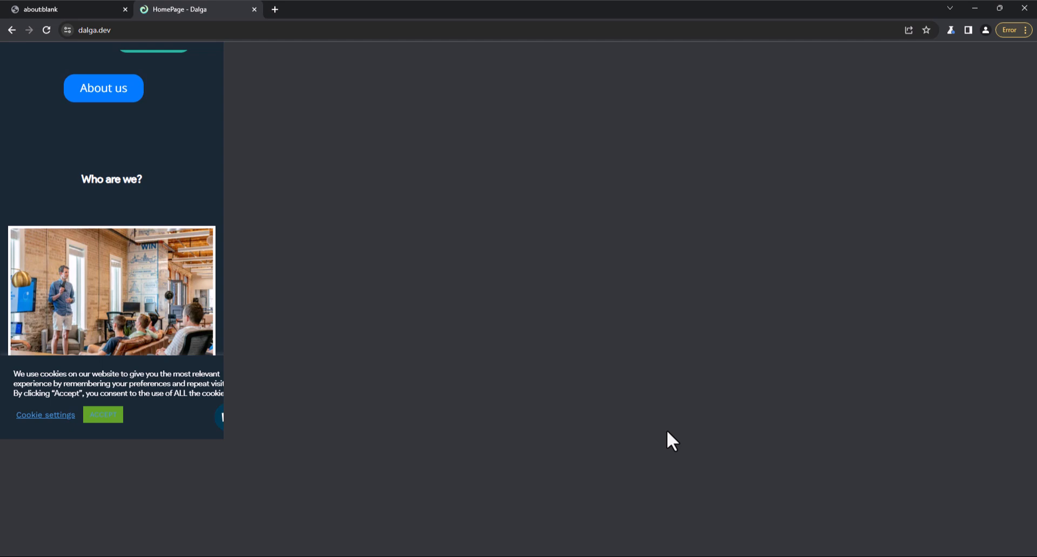
scroll(666, 430, down, 2)
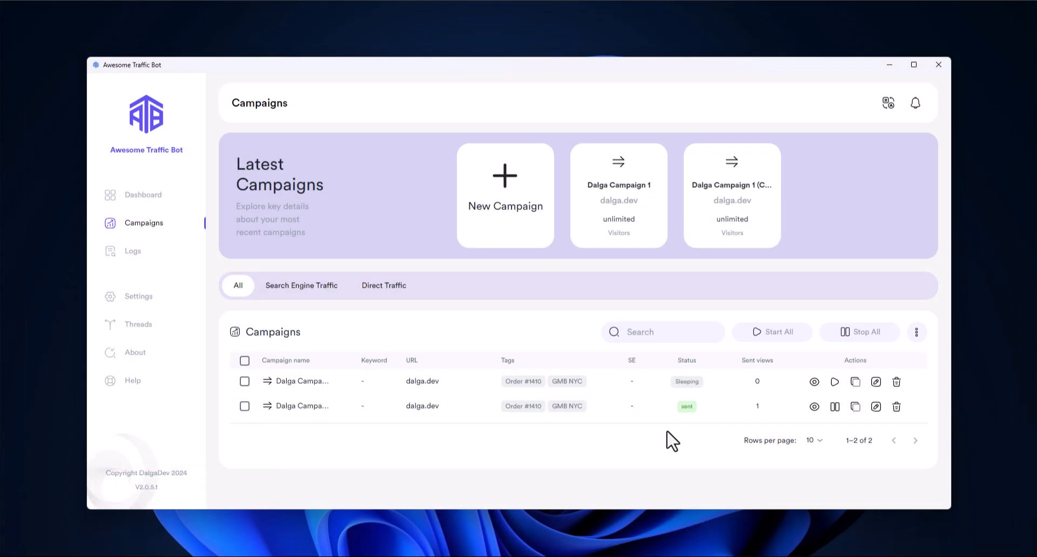
View Dalga Campaign 1's overview and scroll through its statistics and recent logs.
click(813, 407)
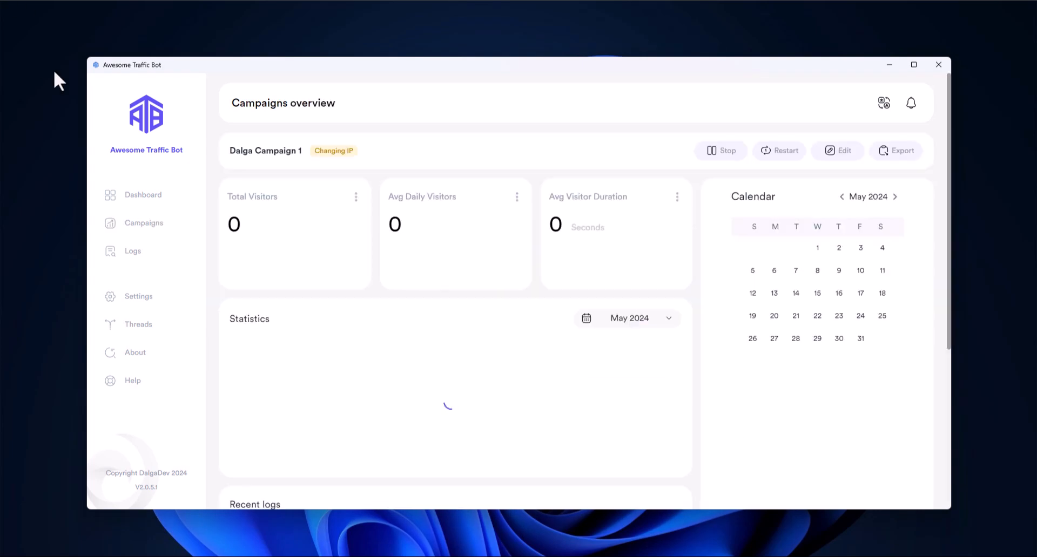
scroll(393, 298, down, 3)
scroll(390, 302, down, 3)
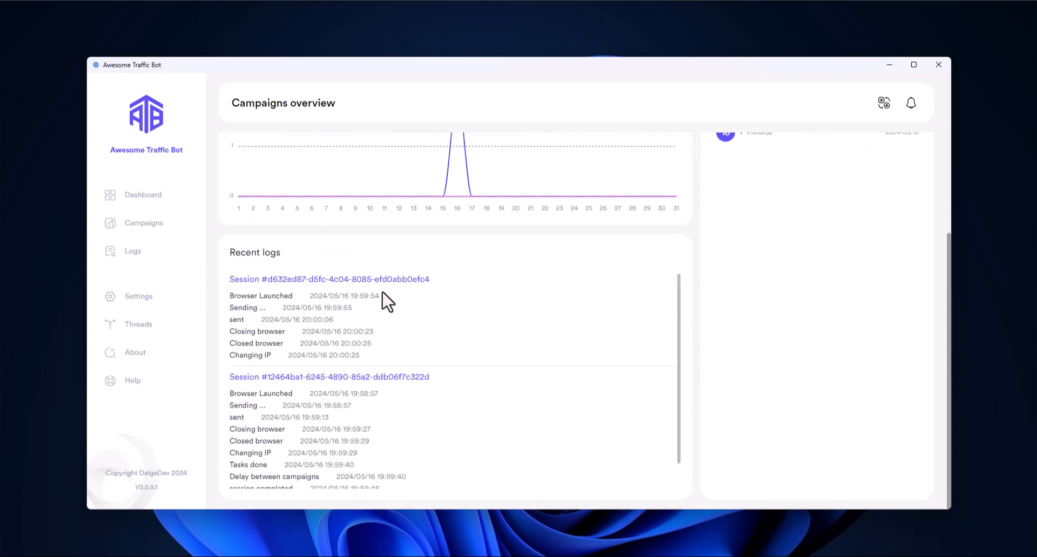
scroll(294, 324, down, 1)
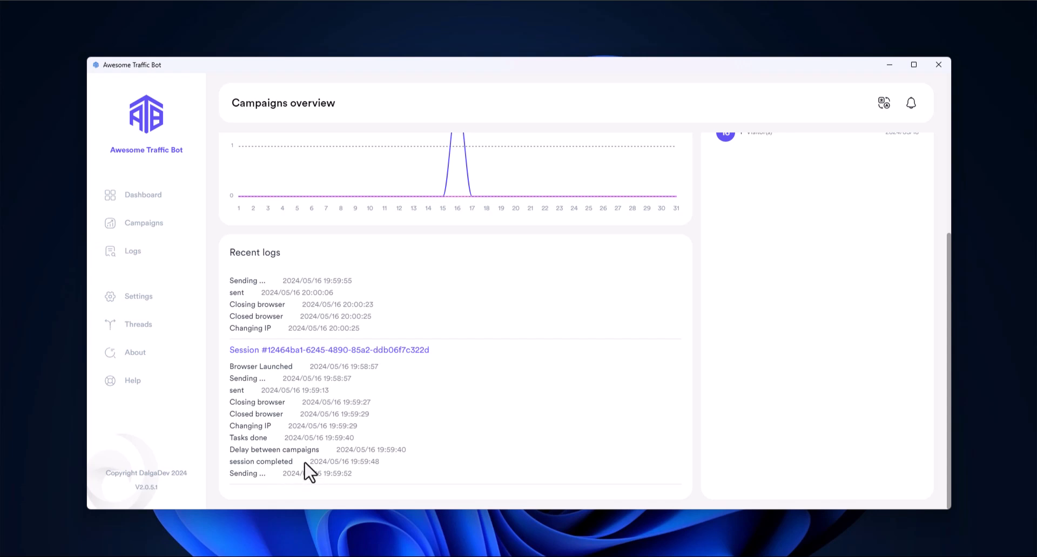
scroll(259, 342, up, 2)
scroll(266, 377, up, 2)
scroll(286, 426, down, 2)
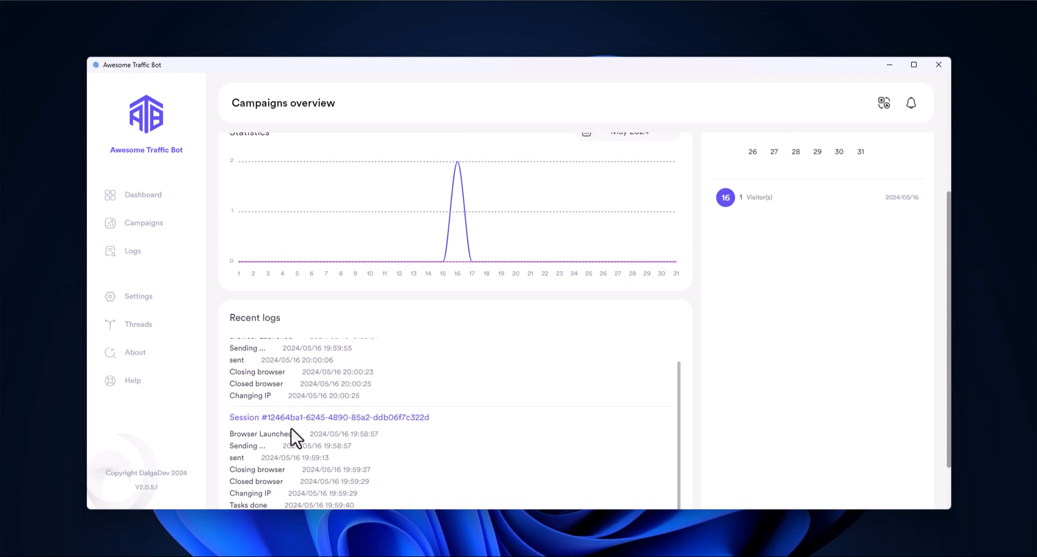
scroll(292, 433, down, 1)
Select a Recent logs entry, then stop the running Dalga Campaign 1.
triple_click(273, 452)
scroll(317, 398, up, 1)
scroll(613, 281, up, 5)
click(735, 155)
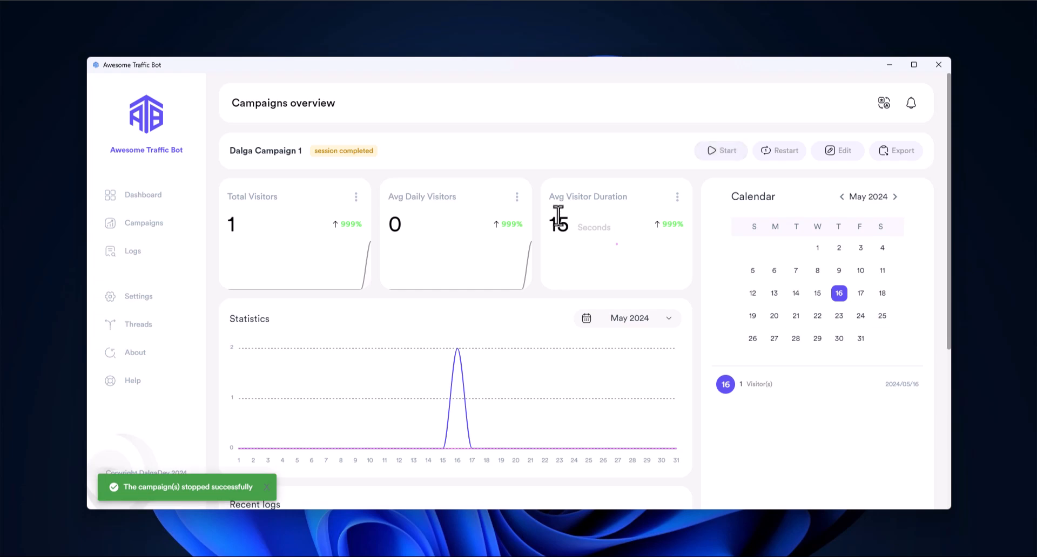
Edit the campaign and set the delay between campaigns from 100 to 200 seconds.
click(829, 153)
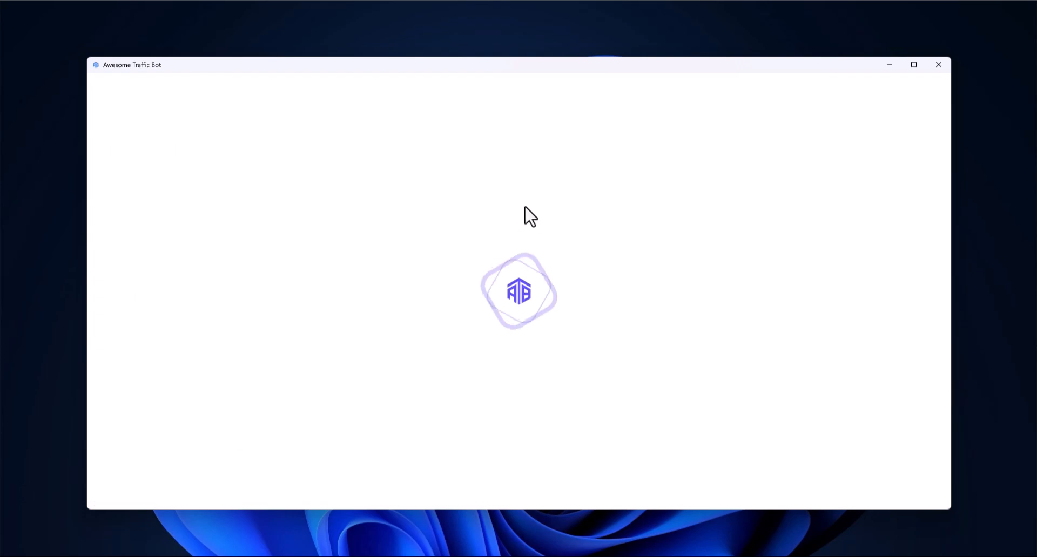
scroll(551, 281, down, 3)
scroll(571, 308, up, 2)
double_click(793, 323)
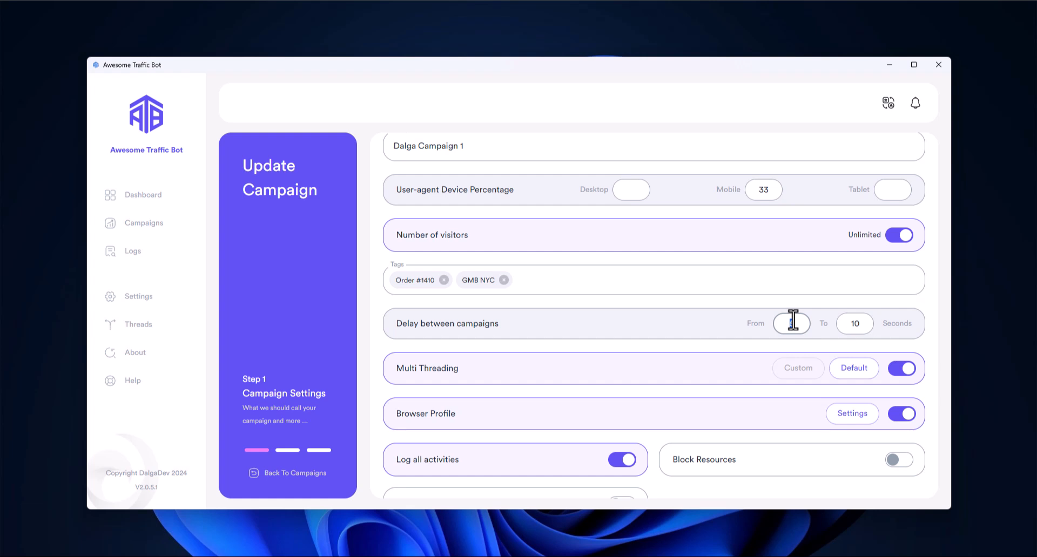
text(100)
double_click(854, 323)
text(200)
Bring up the Custom Multi Threading thread operation settings.
scroll(508, 291, down, 4)
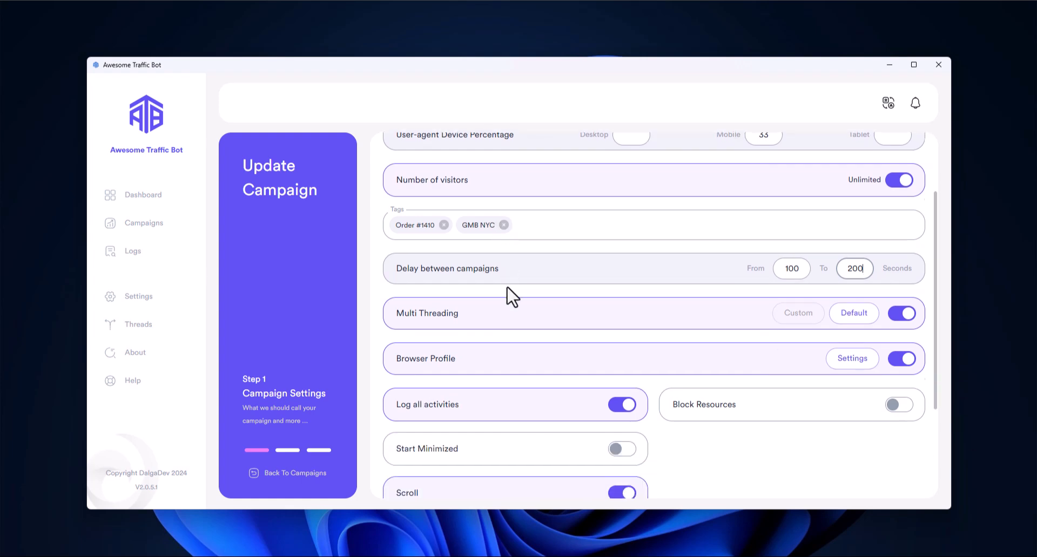
scroll(540, 292, up, 2)
scroll(616, 281, up, 1)
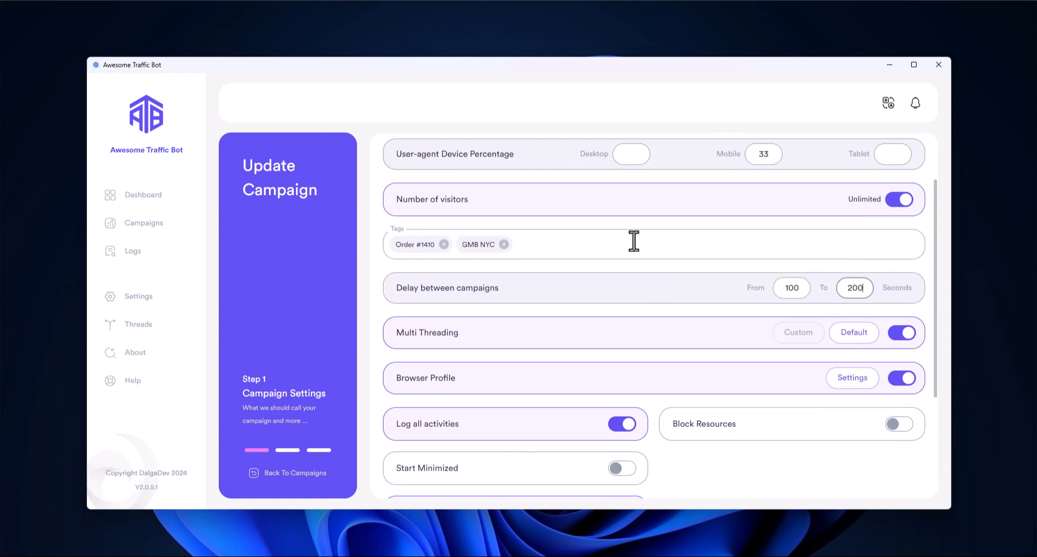
scroll(793, 286, down, 1)
click(797, 278)
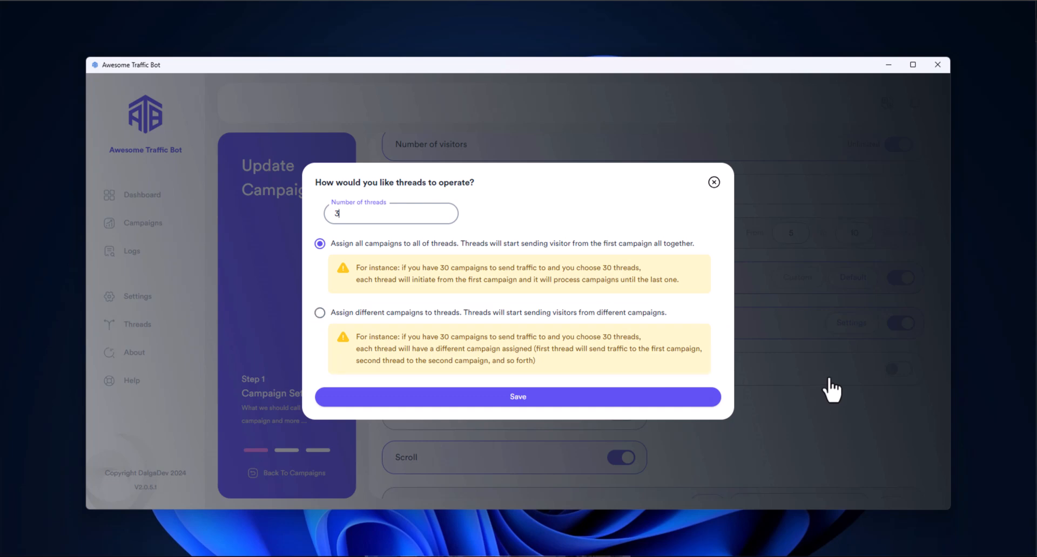
Save the 3-thread setting, enter 3 as the campaign's thread count, and Quick Update the campaign.
double_click(385, 216)
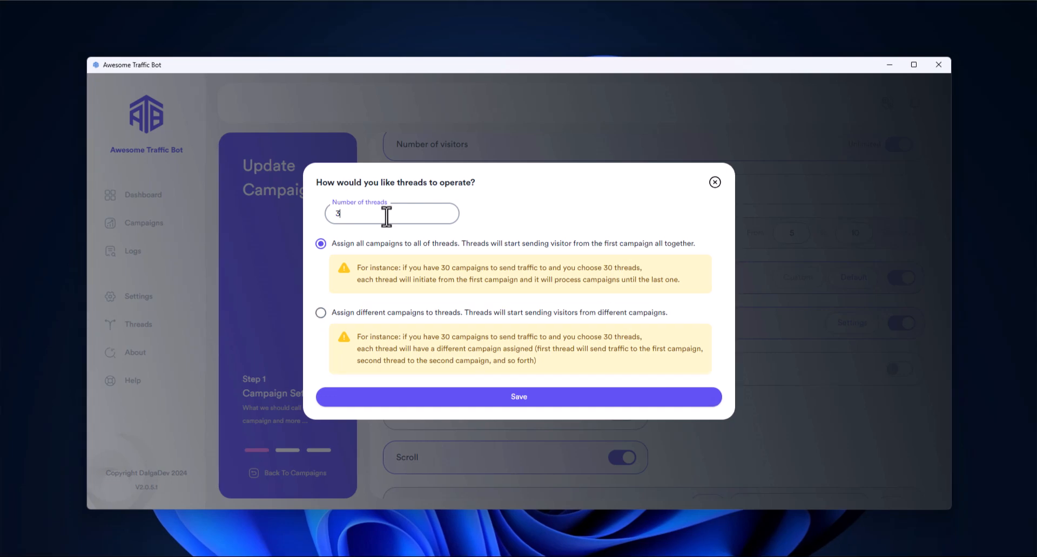
click(595, 396)
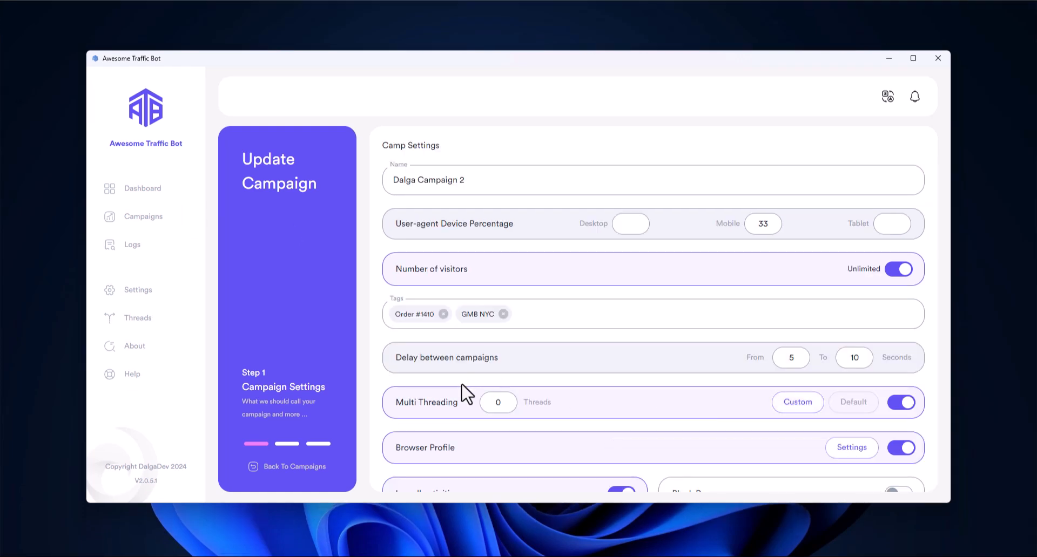
double_click(506, 411)
text(3)
scroll(752, 358, down, 5)
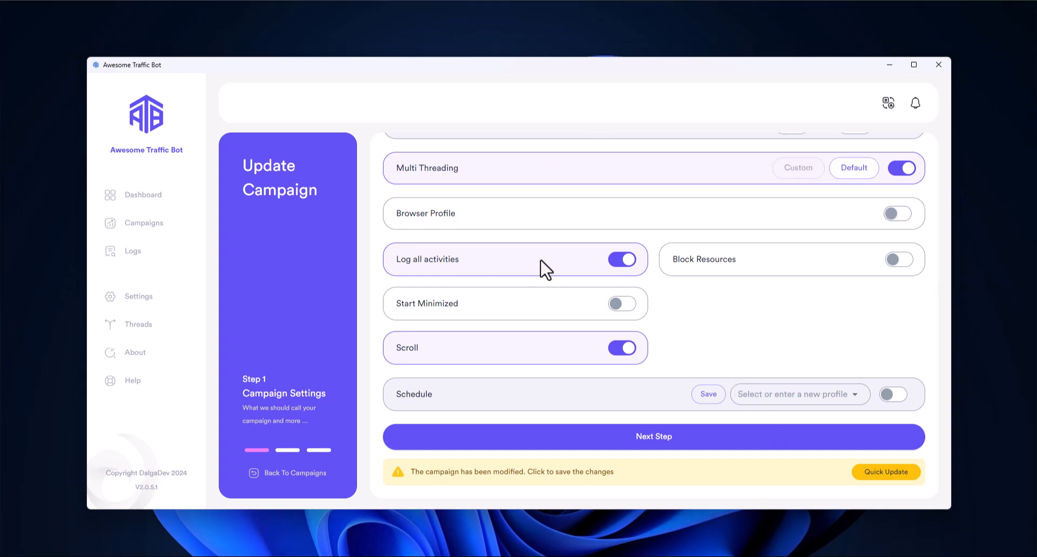
click(896, 477)
scroll(527, 268, up, 4)
scroll(524, 263, up, 2)
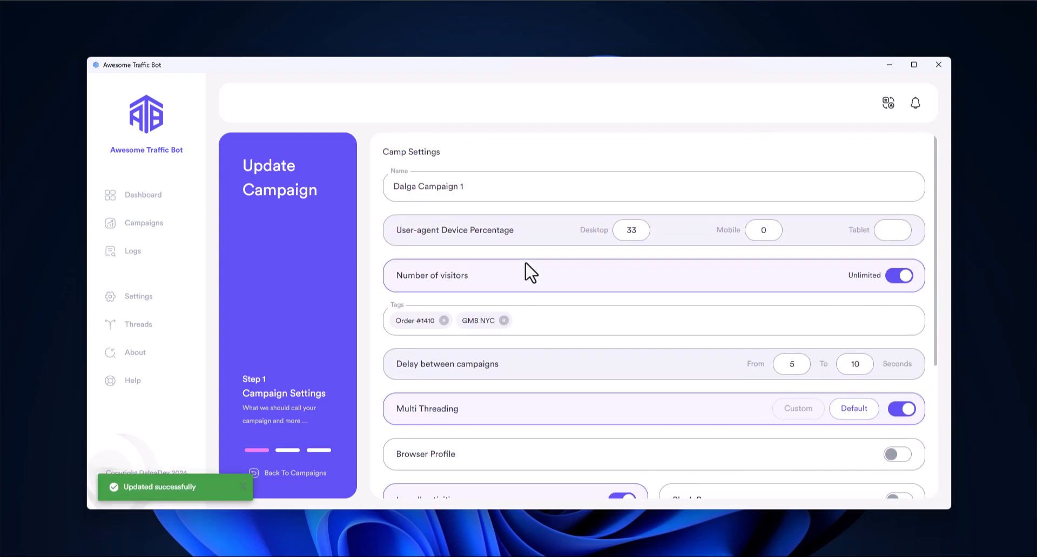
scroll(513, 256, down, 5)
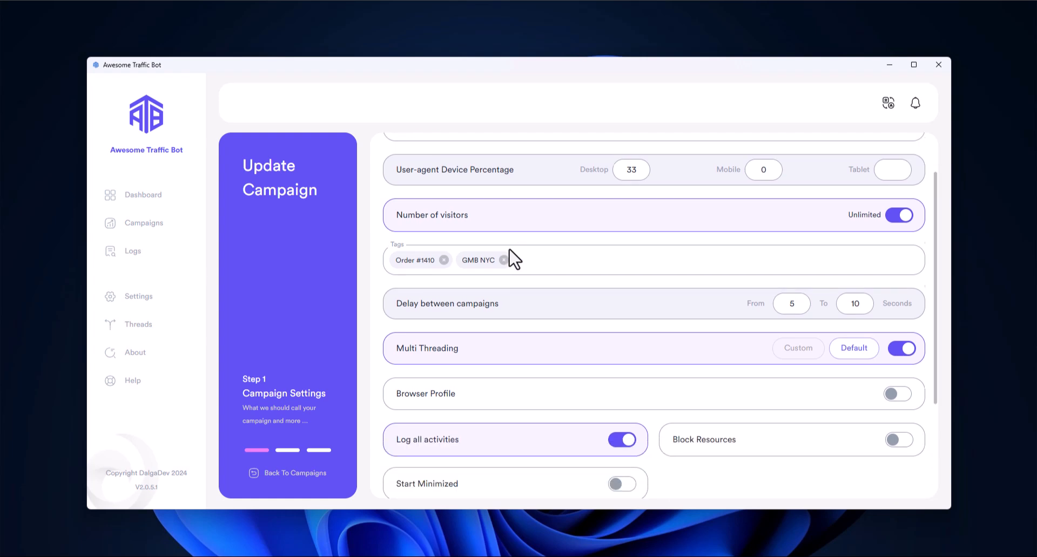
Return to the Campaigns list and restart Dalga Campaign 1 from the beginning.
click(321, 467)
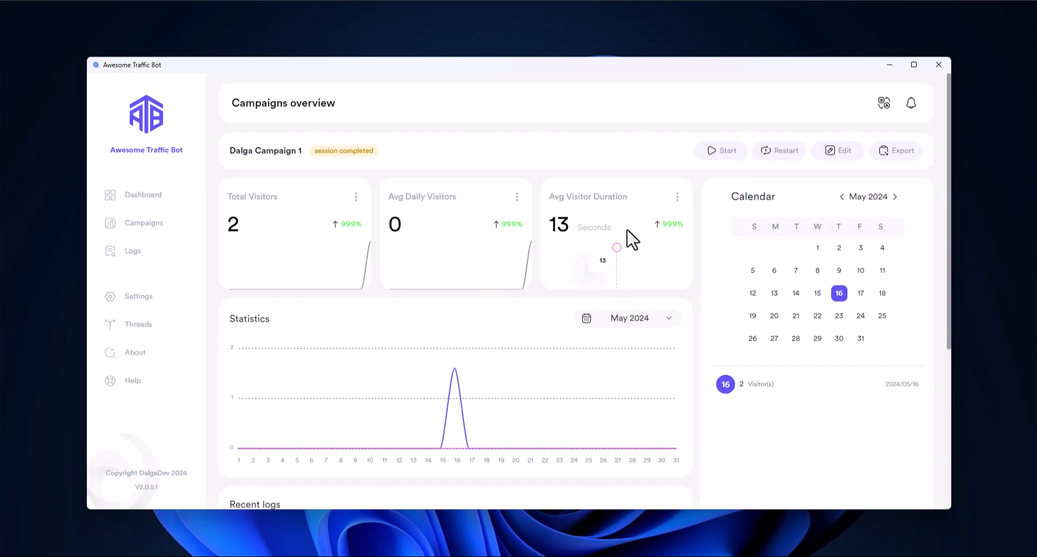
scroll(408, 295, down, 2)
scroll(407, 294, down, 3)
scroll(400, 343, down, 2)
scroll(398, 352, up, 5)
scroll(446, 336, up, 3)
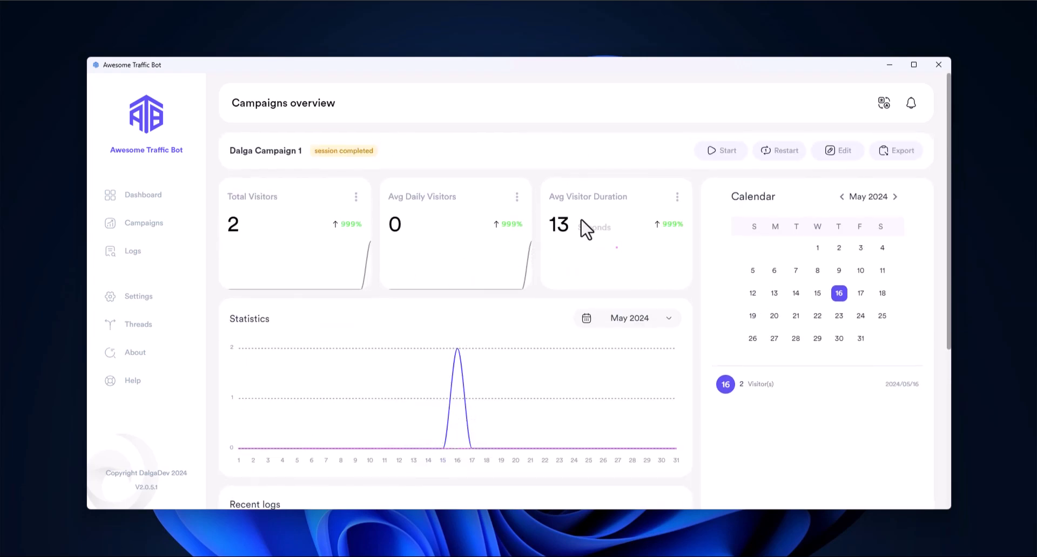
click(169, 225)
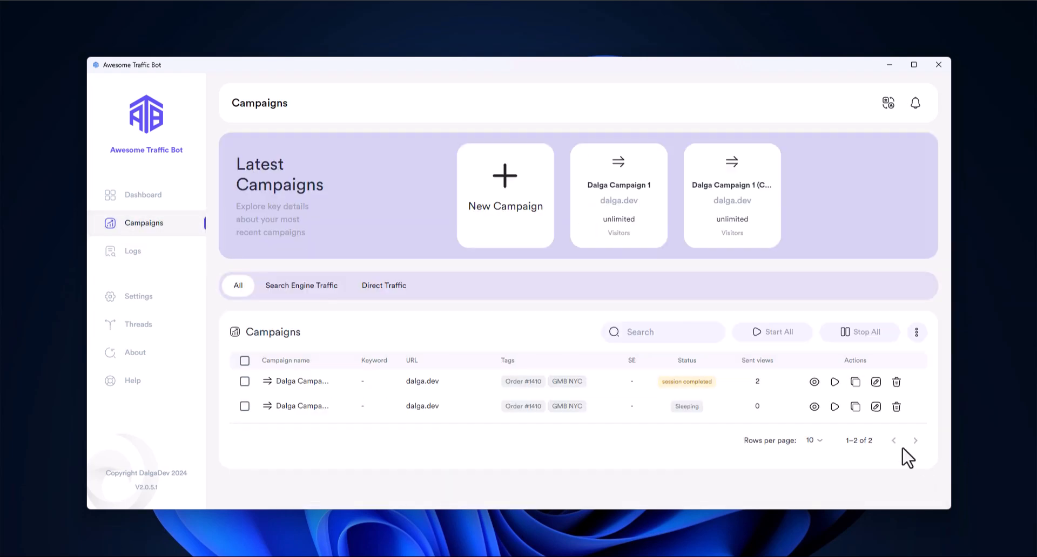
click(835, 383)
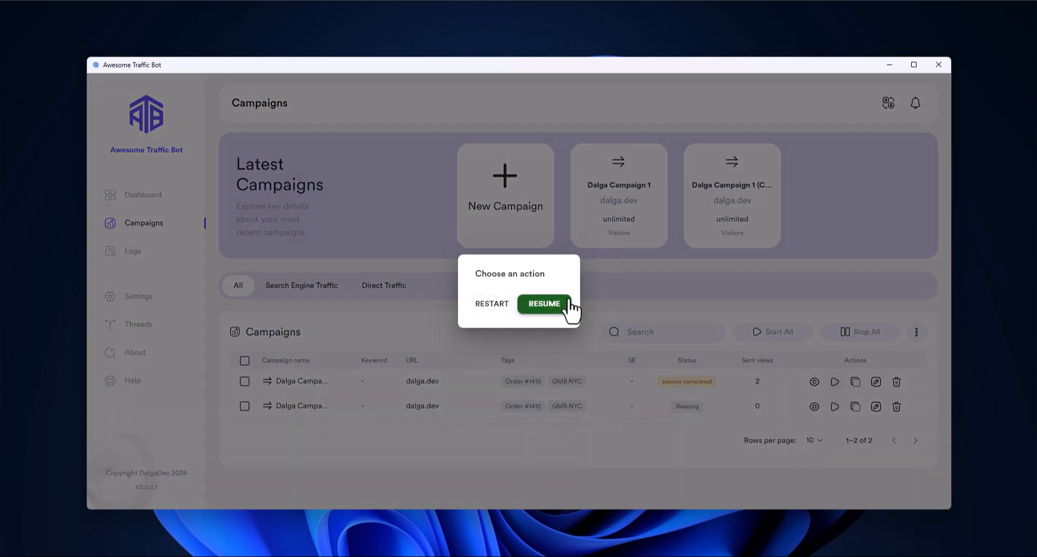
click(492, 304)
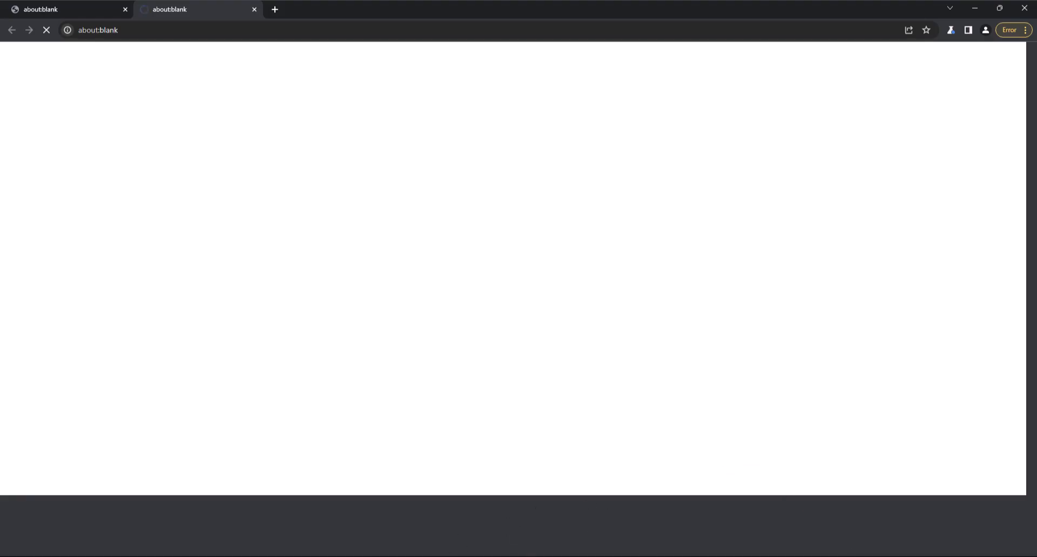
Check the running threads' status page and the Campaigns list while the campaign runs.
click(164, 331)
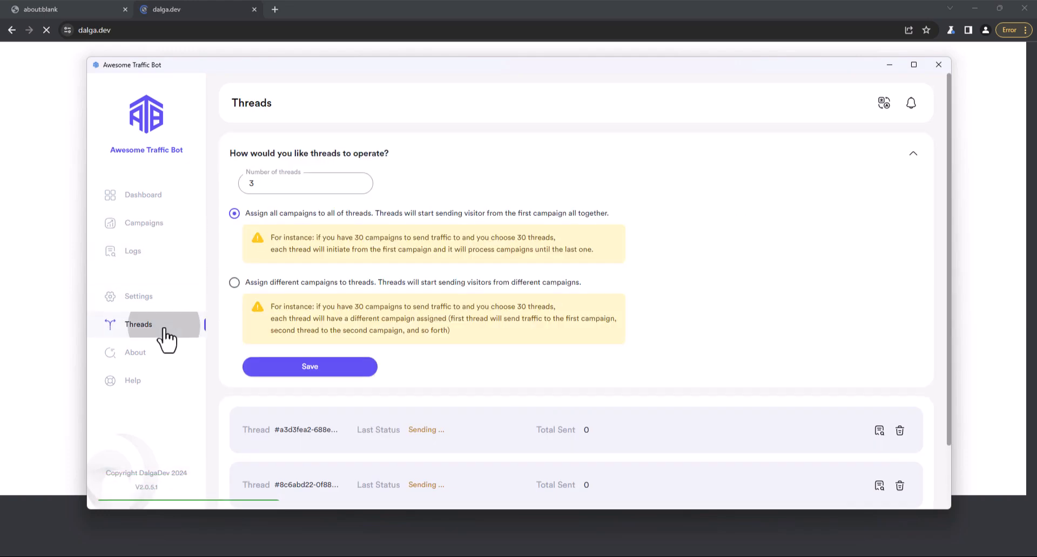
scroll(331, 326, down, 2)
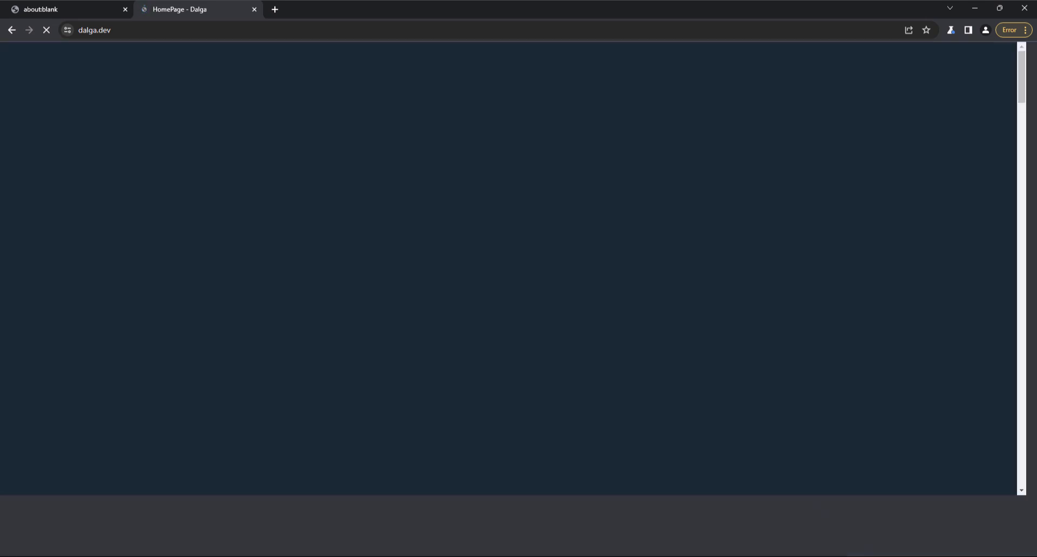
key(alt+Tab)
scroll(505, 377, up, 1)
scroll(514, 356, down, 1)
click(165, 223)
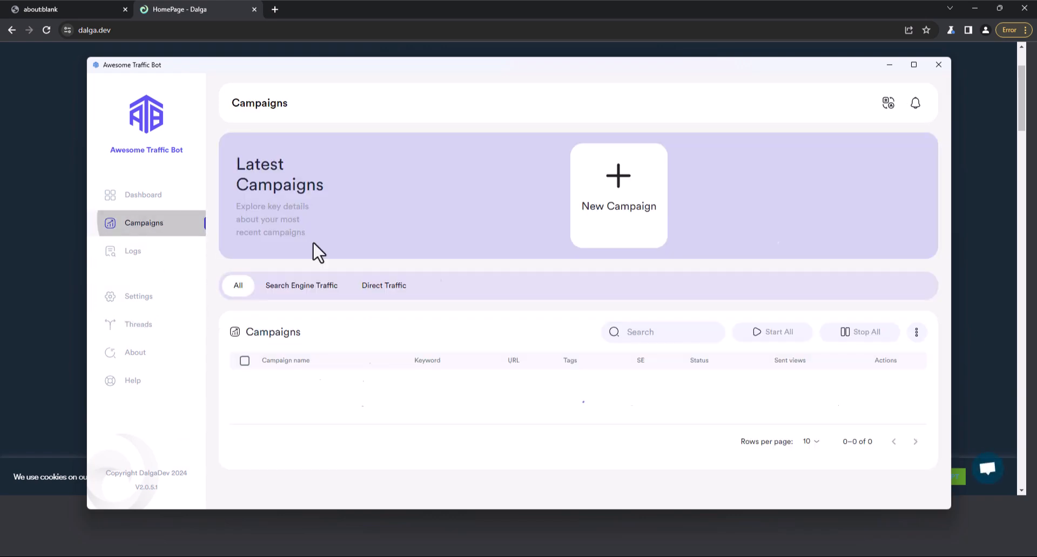
click(177, 330)
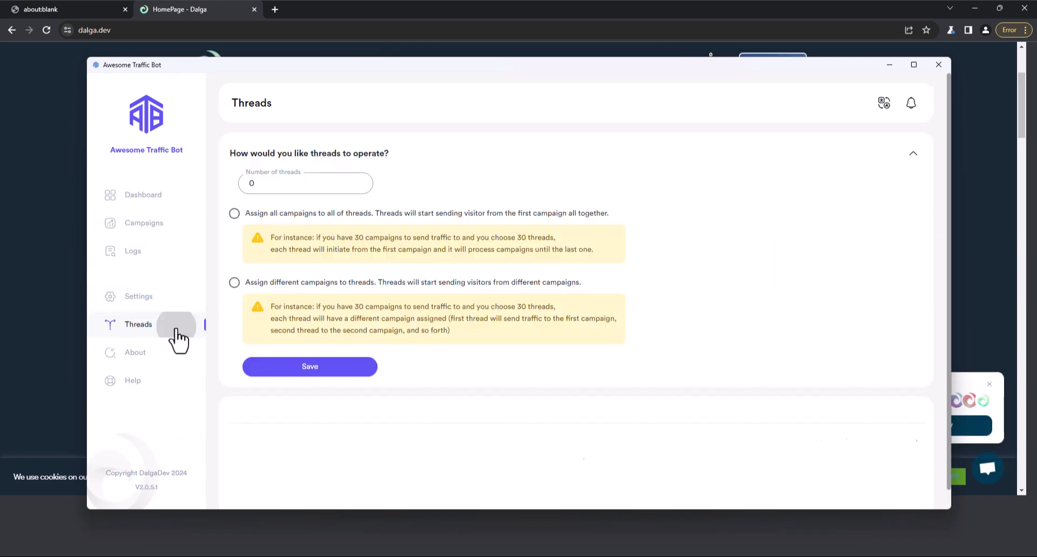
scroll(489, 340, down, 2)
Look at the browser window, then stop Dalga Campaign 1 from the Campaigns list.
click(834, 528)
scroll(835, 527, down, 1)
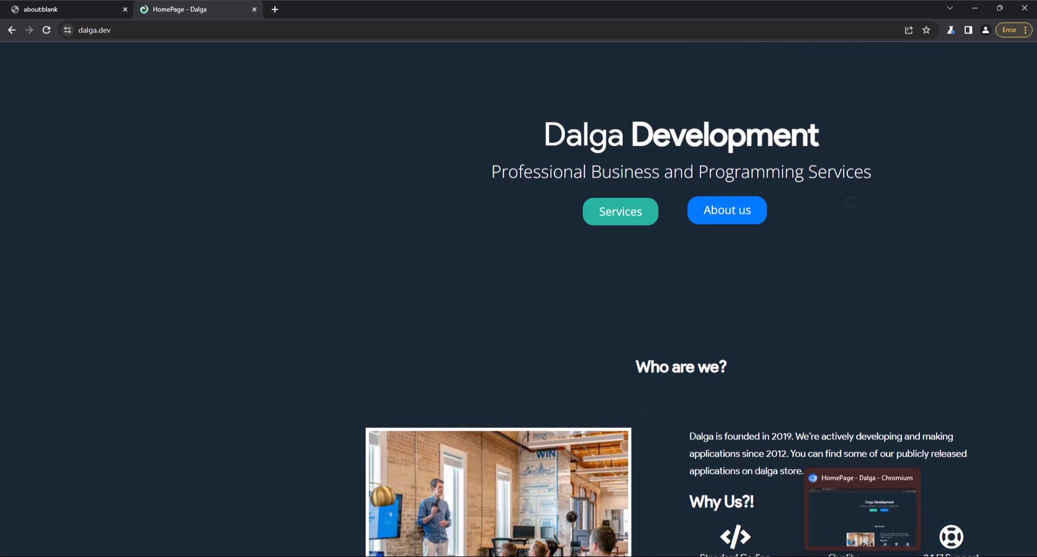
click(783, 509)
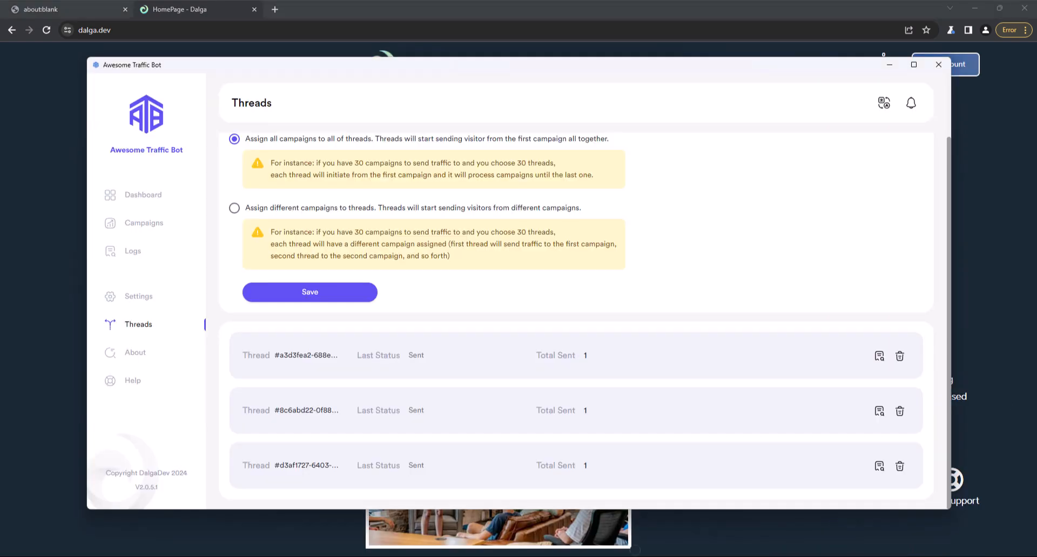
scroll(500, 283, up, 2)
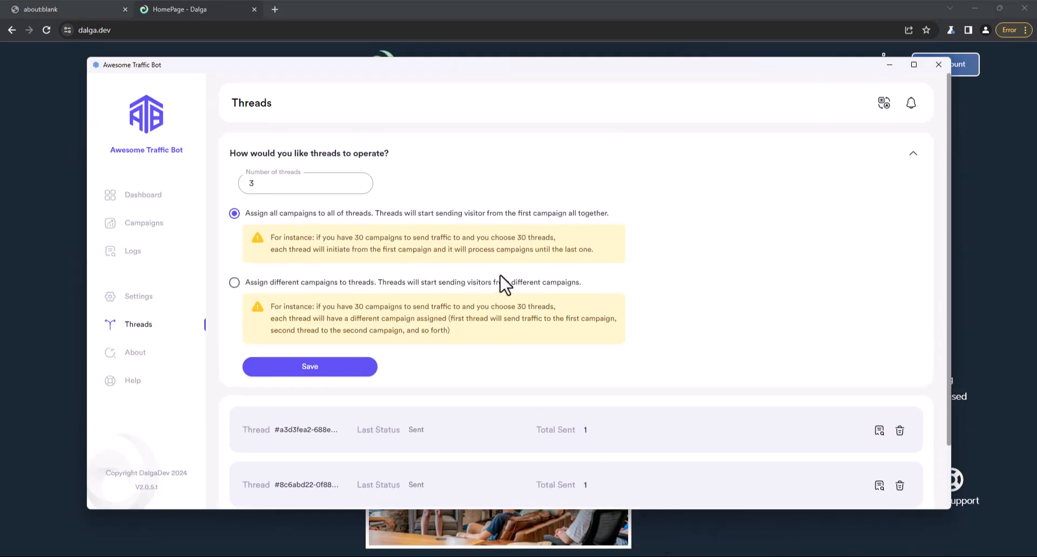
click(141, 223)
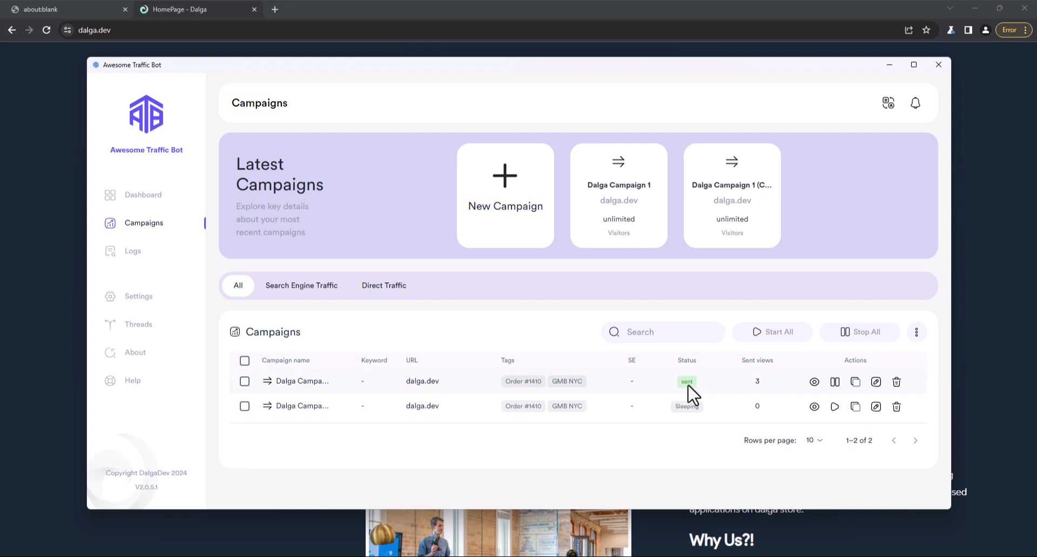
click(834, 385)
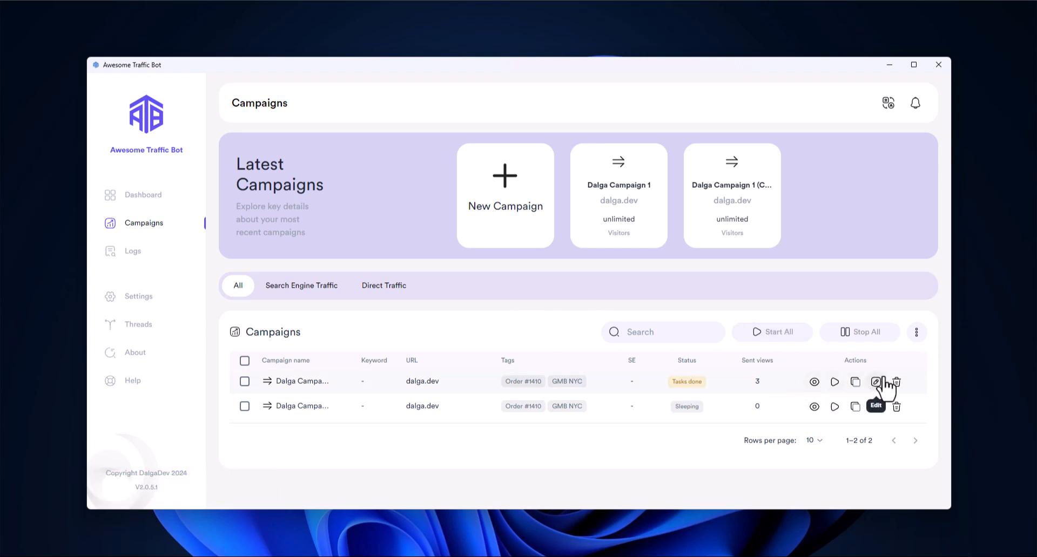
Rename the cloned campaign to Dalga Campaign 2.
click(876, 408)
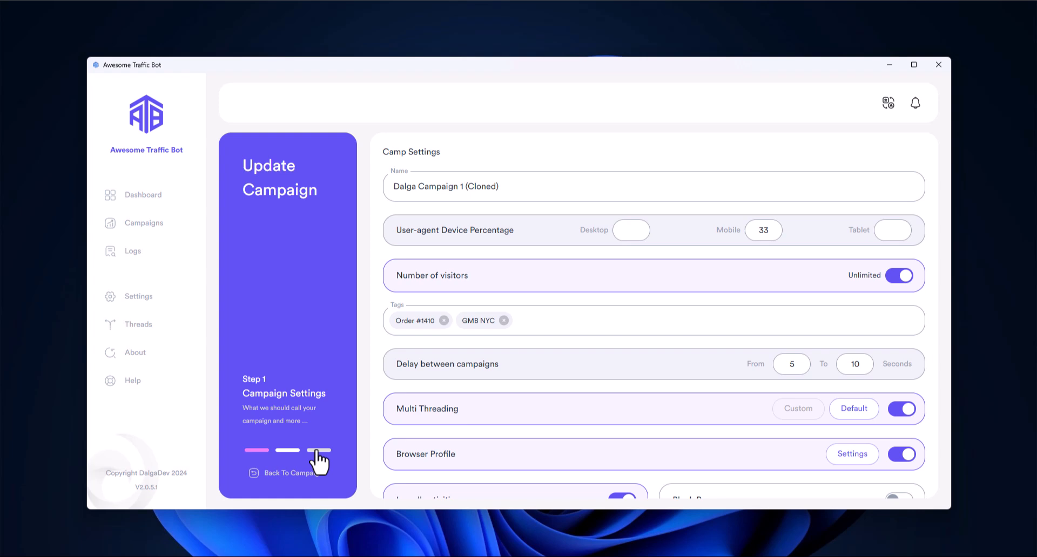
drag(461, 187, 579, 177)
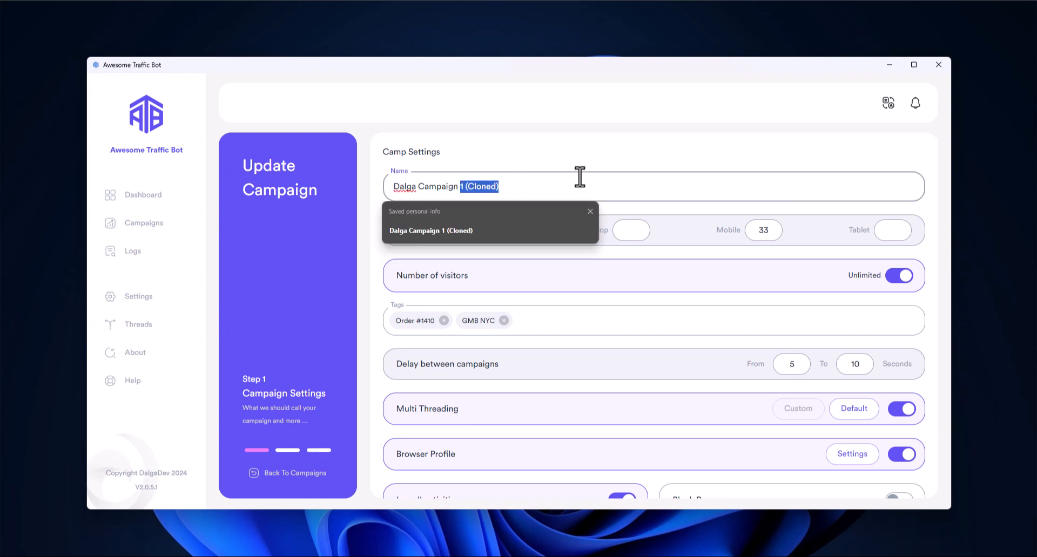
text(2)
scroll(599, 256, down, 1)
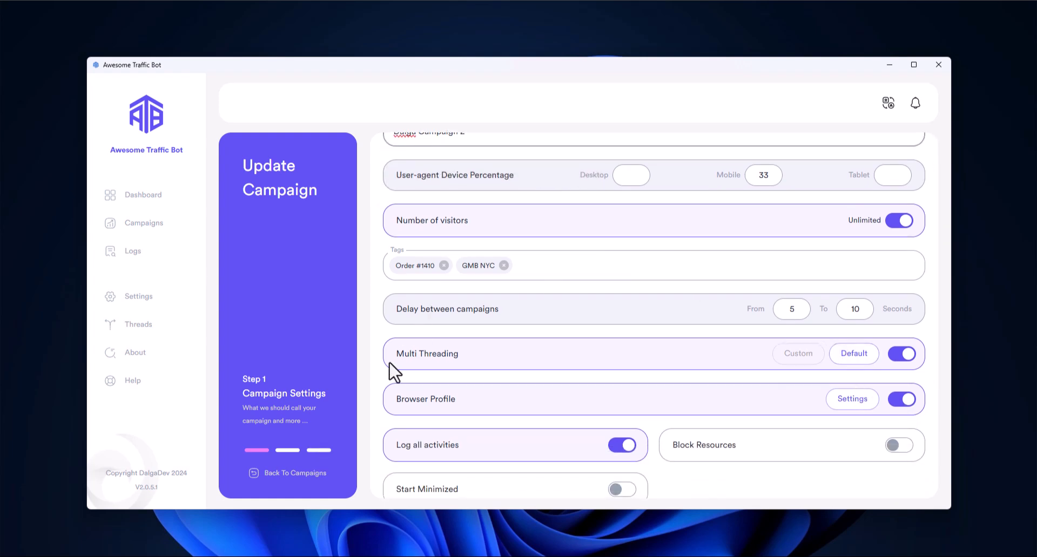
scroll(402, 355, down, 4)
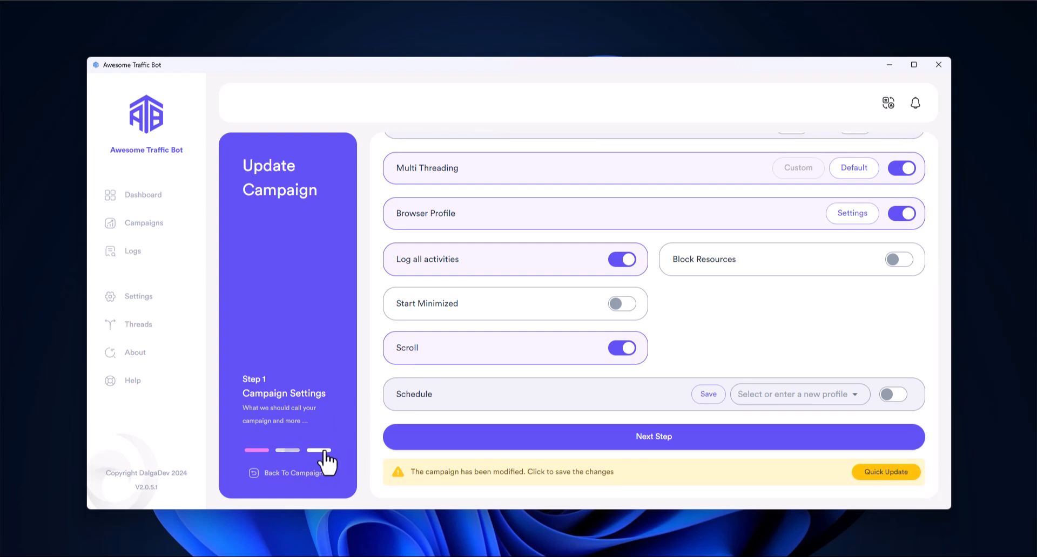
Change the campaign's task URL to whoer.net and Quick Update the campaign.
click(319, 451)
click(894, 198)
click(531, 216)
key(ctrl+shift+Left)
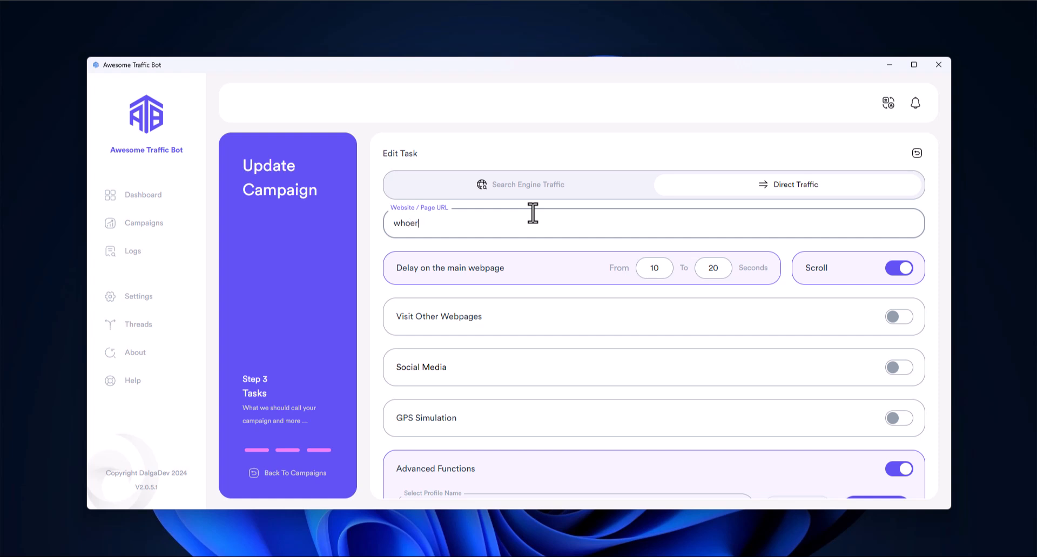
scroll(597, 227, down, 3)
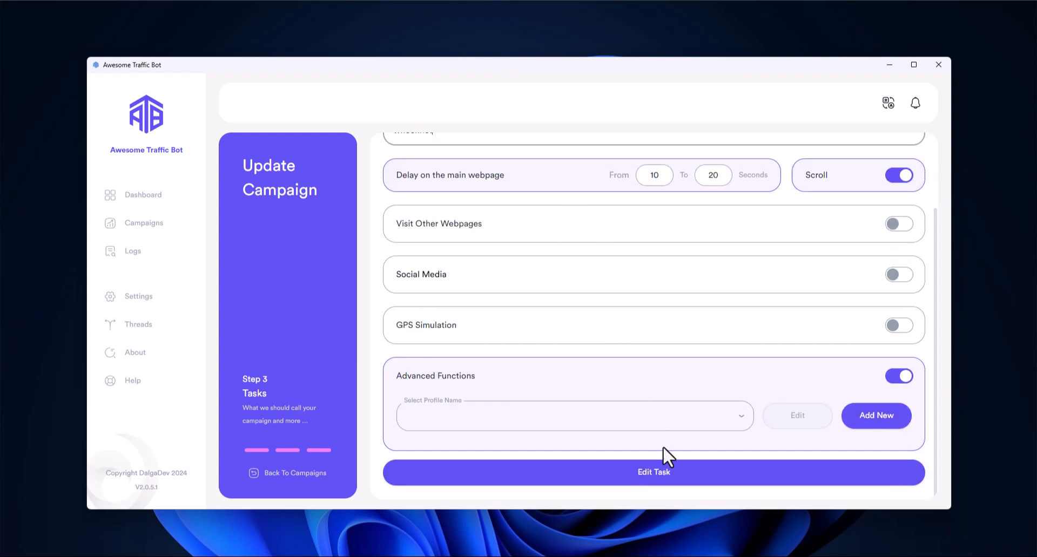
click(675, 470)
click(871, 471)
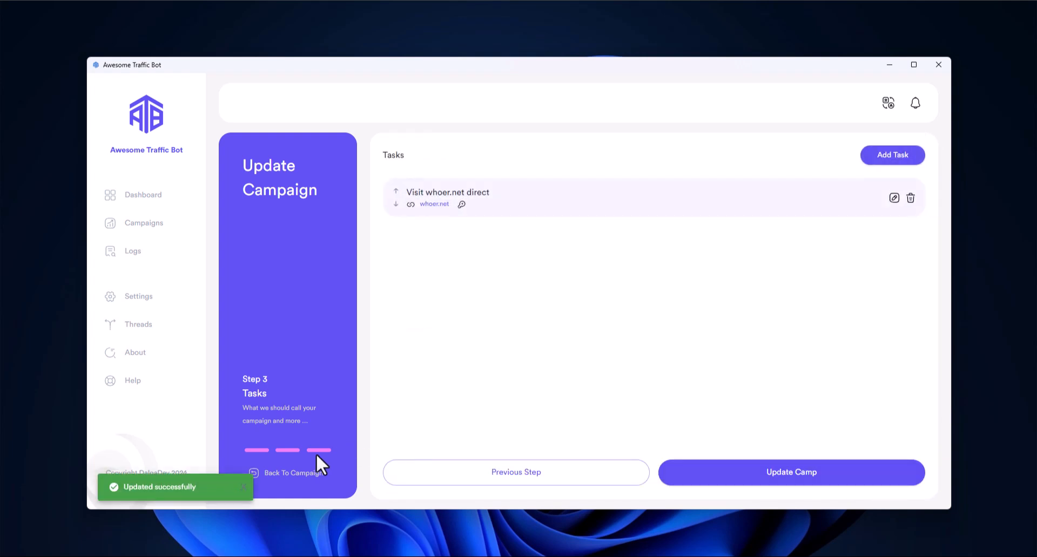
Save the thread settings and start all campaigns.
click(263, 450)
scroll(627, 386, down, 4)
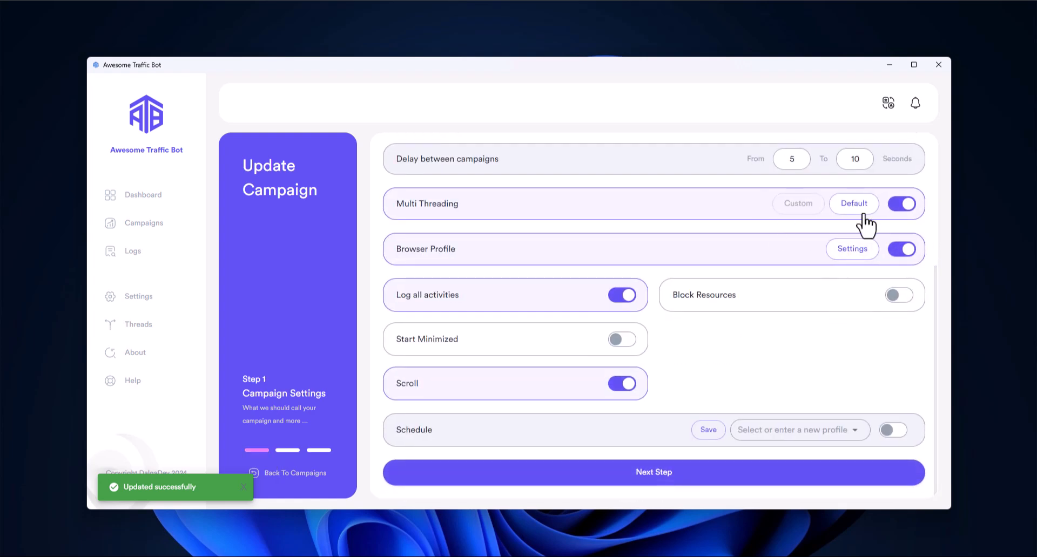
click(319, 475)
click(204, 312)
click(354, 373)
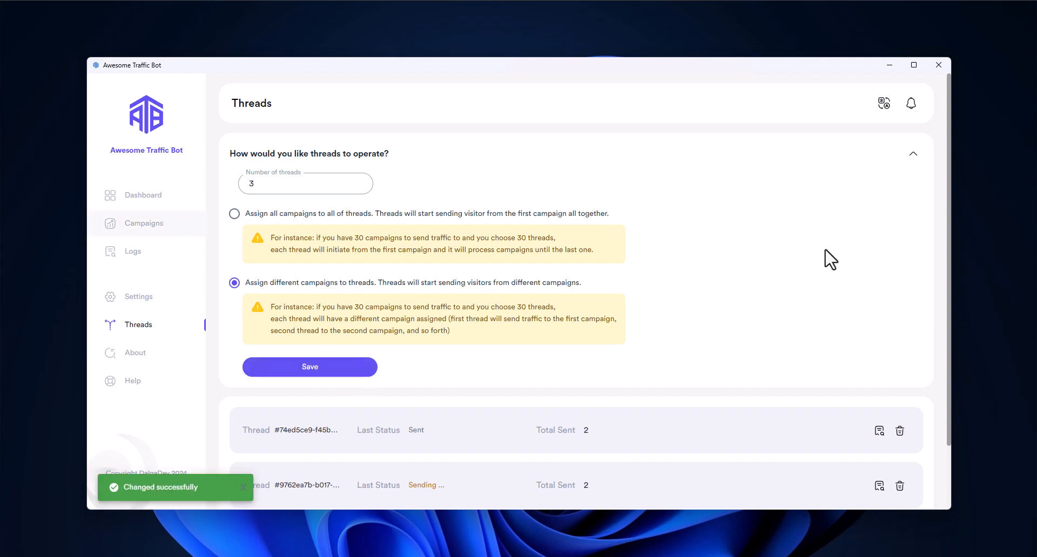
click(788, 346)
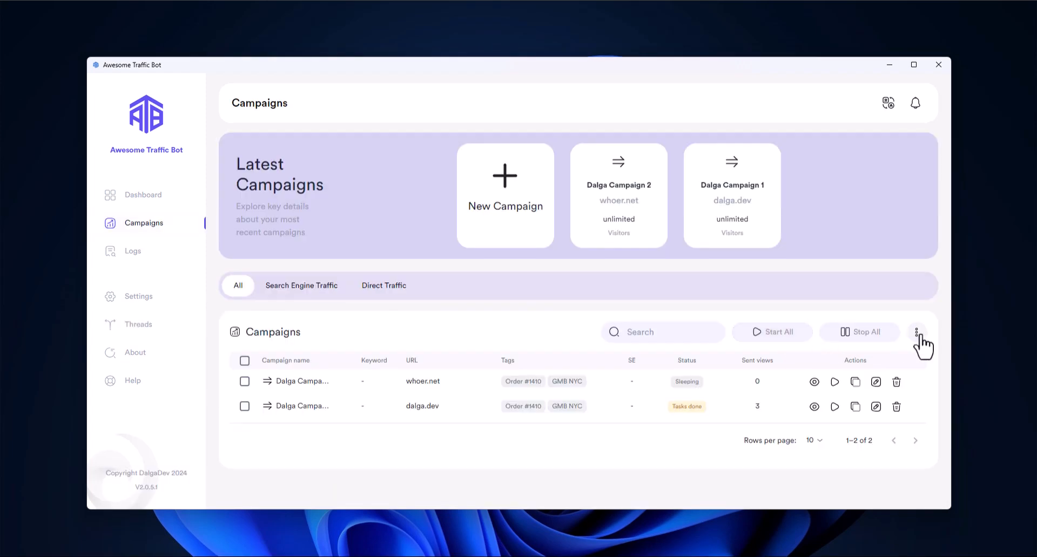
Restart all campaigns and confirm with YES.
click(916, 332)
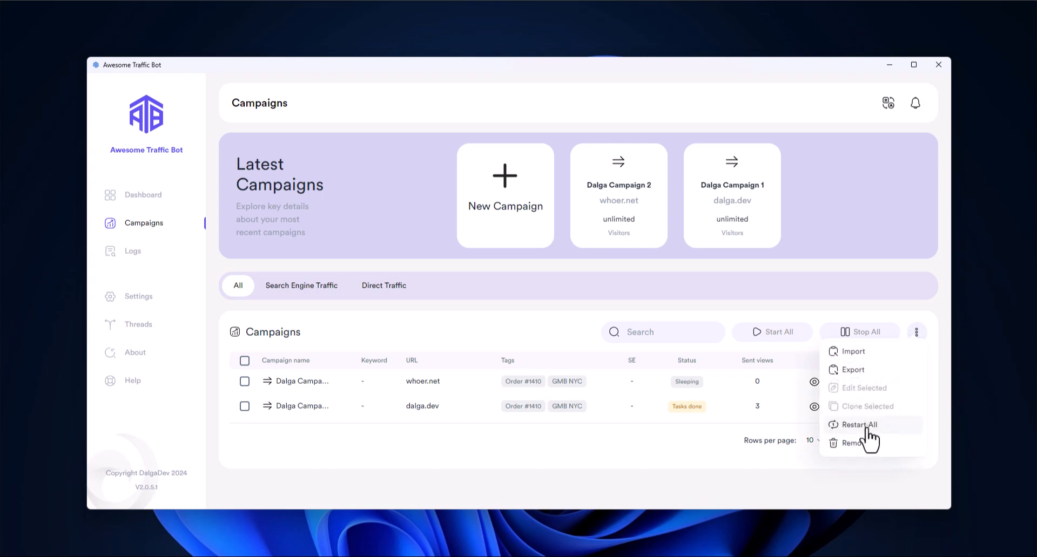
click(866, 427)
click(587, 306)
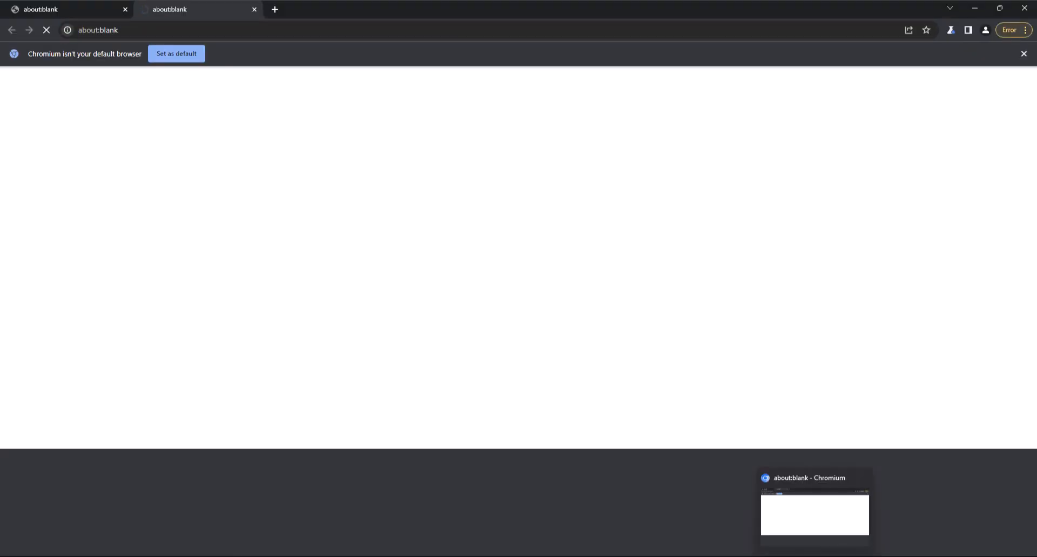
Check the browser windows sending visits, then stop all campaigns.
key(alt+Tab)
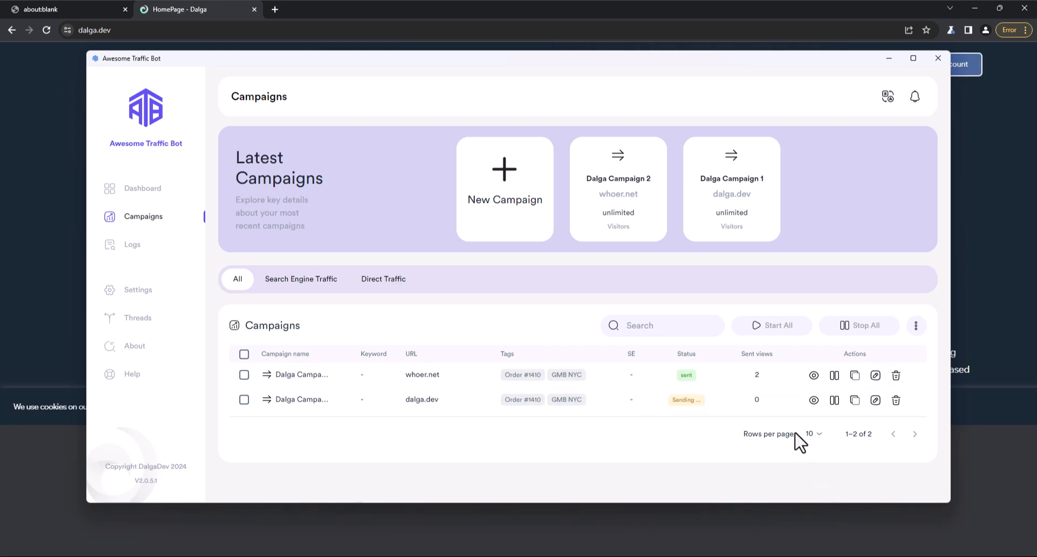
click(841, 556)
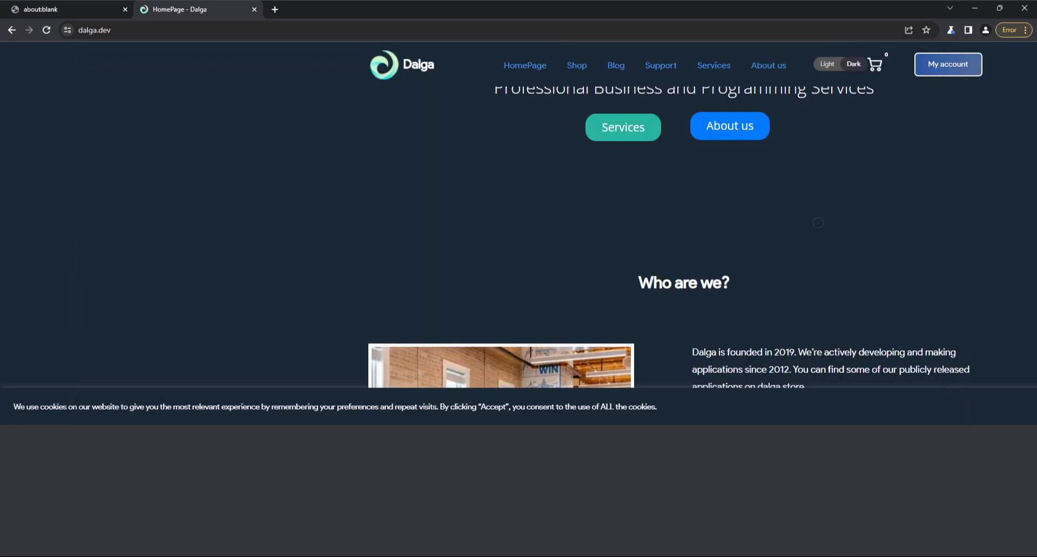
click(862, 556)
click(862, 556)
click(841, 555)
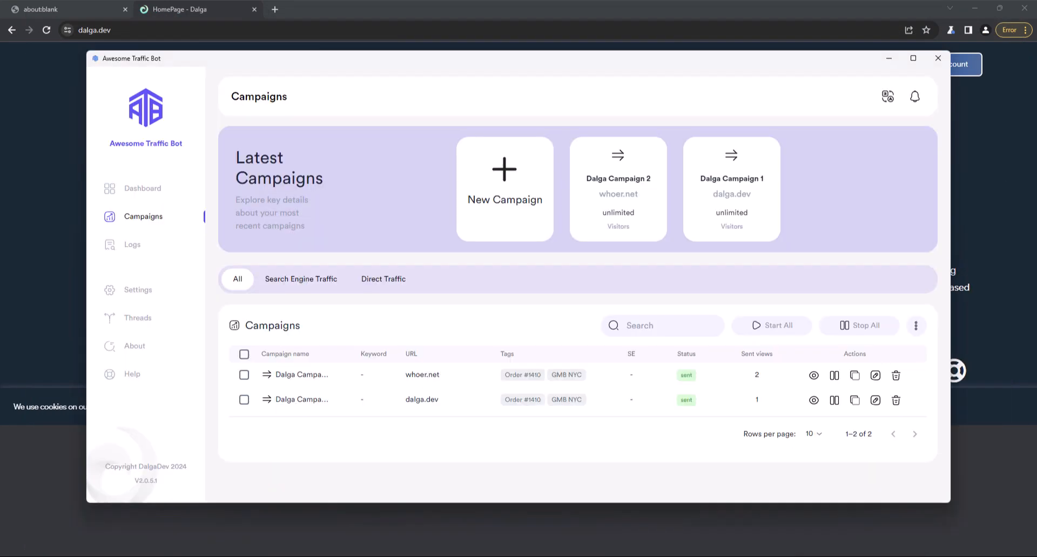
click(864, 329)
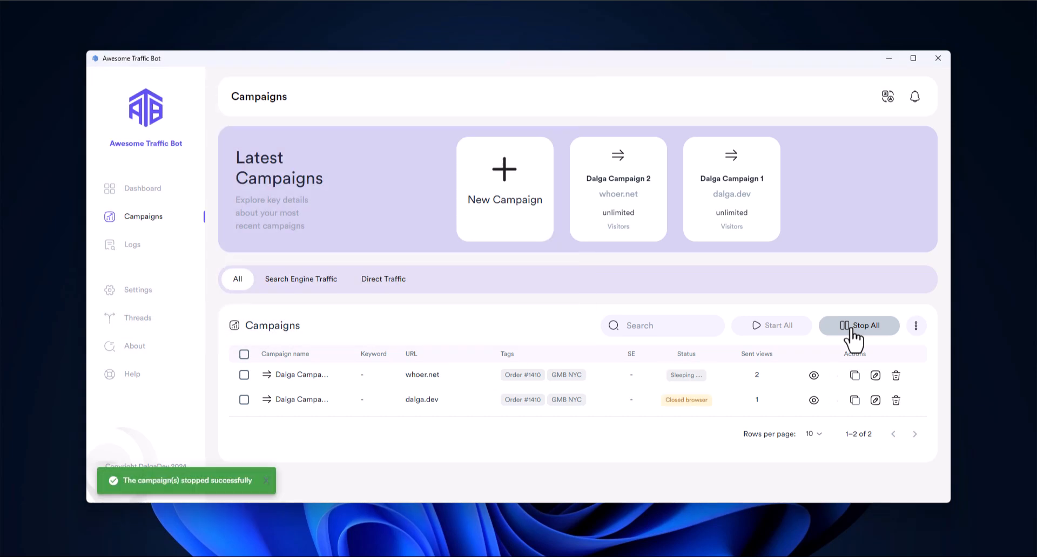
In Dalga Campaign 2's custom thread settings, save 1 as the number of threads.
click(876, 375)
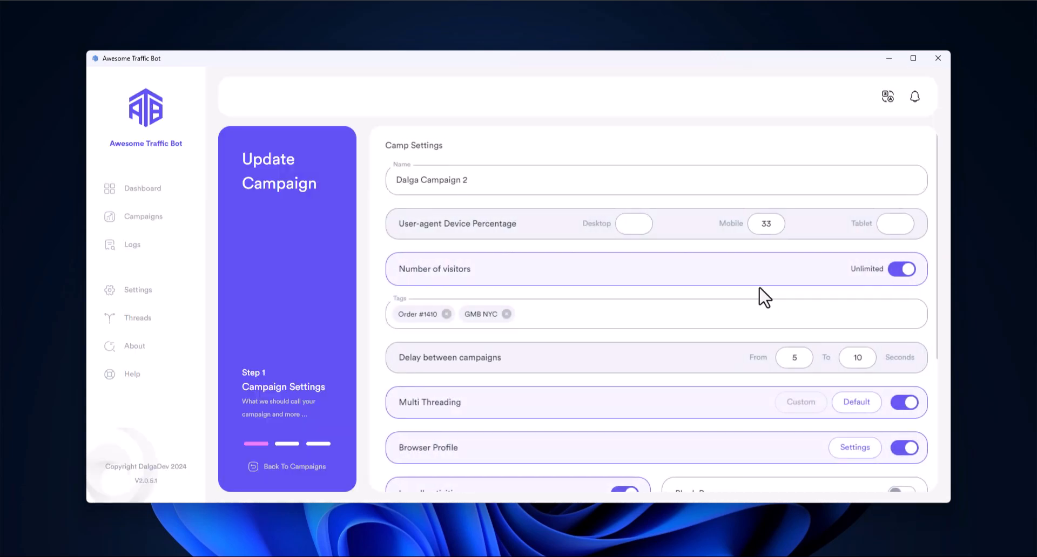
scroll(764, 294, down, 2)
scroll(777, 385, up, 2)
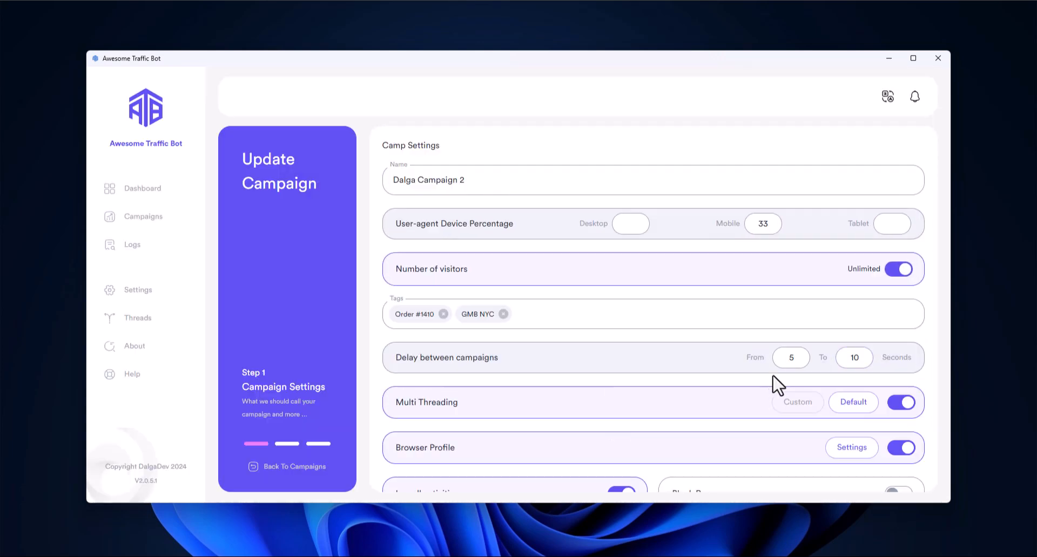
click(804, 406)
double_click(396, 208)
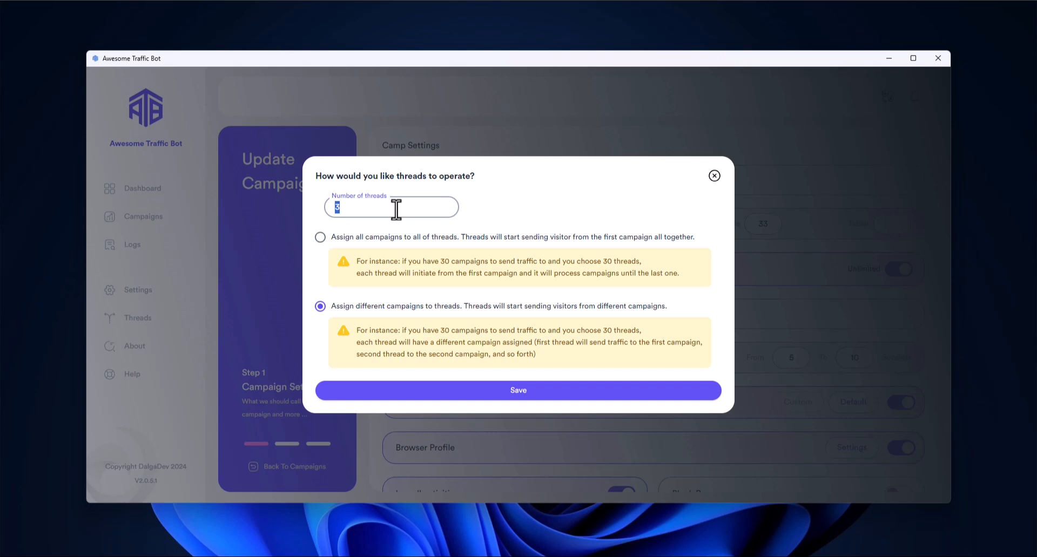
text(1)
click(458, 393)
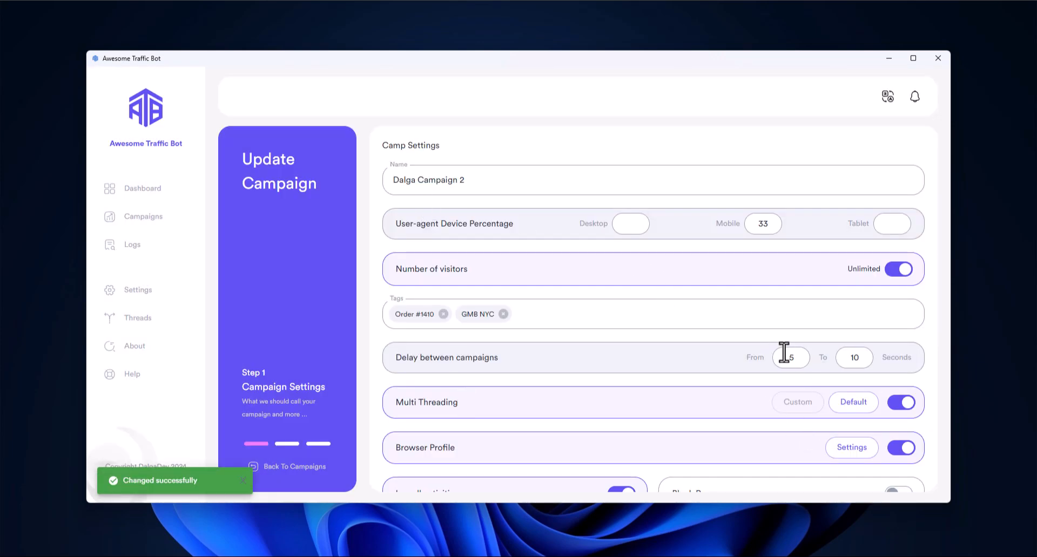
Switch Dalga Campaign 2 to custom multithreading with 3 threads and save it.
click(802, 405)
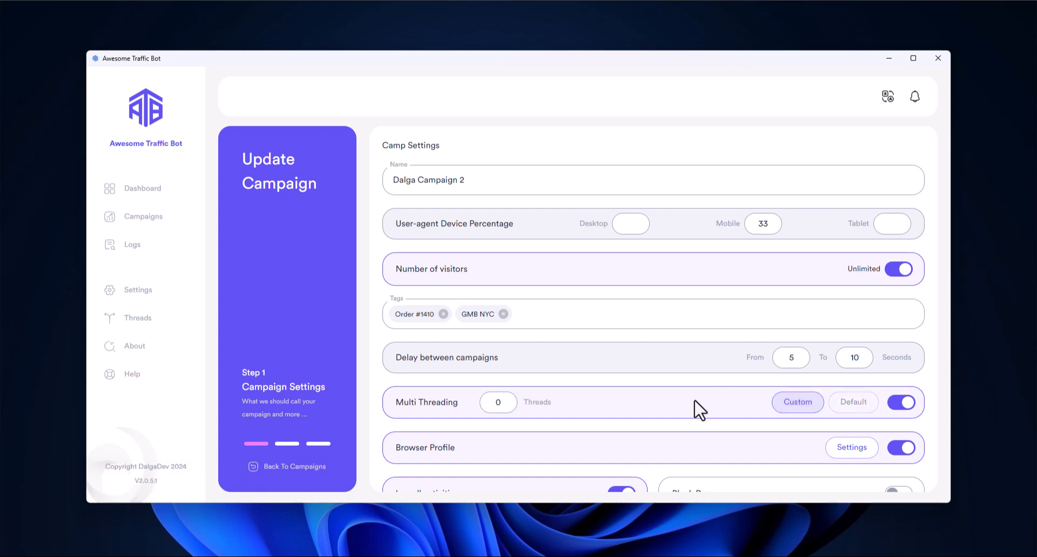
click(503, 402)
text(3)
scroll(502, 402, down, 5)
click(888, 468)
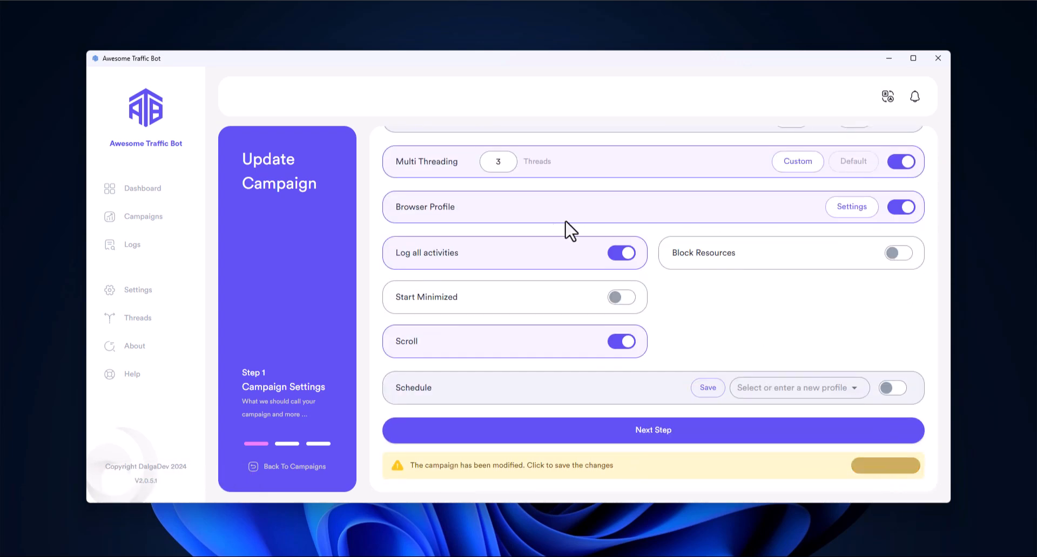
scroll(632, 262, up, 3)
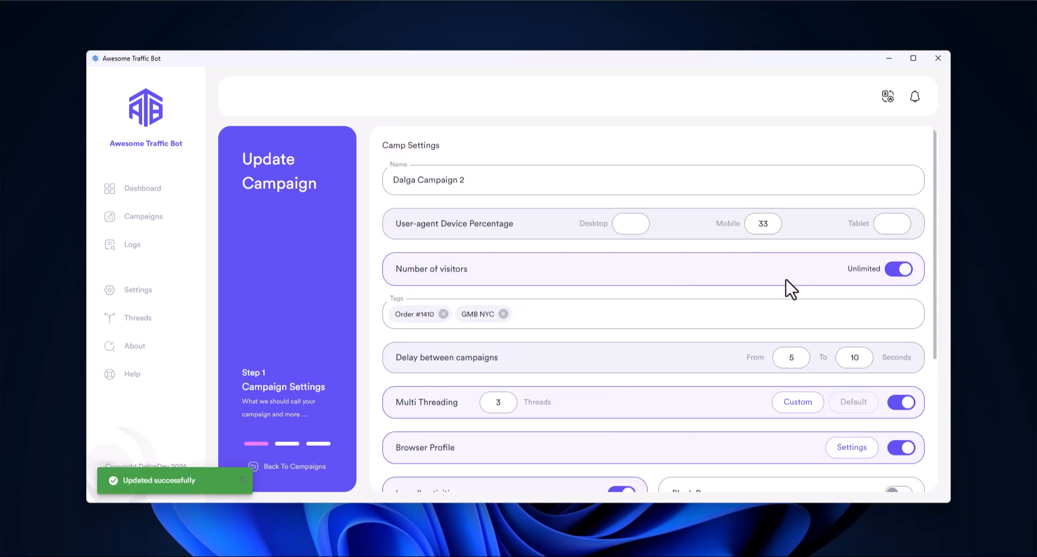
click(327, 474)
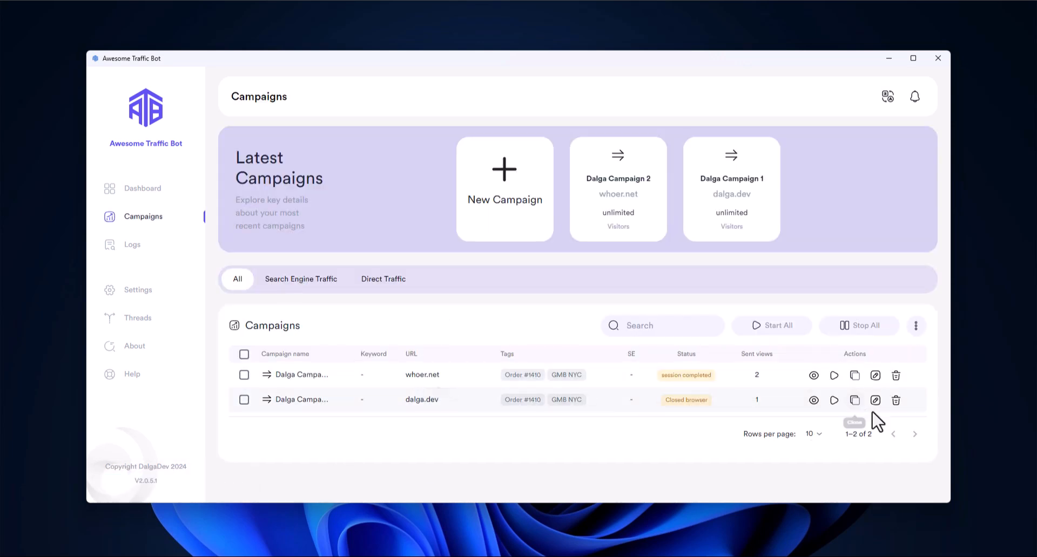
Glance at Dalga Campaign 1's settings, then restart all campaigns with YES.
click(874, 400)
scroll(882, 419, down, 5)
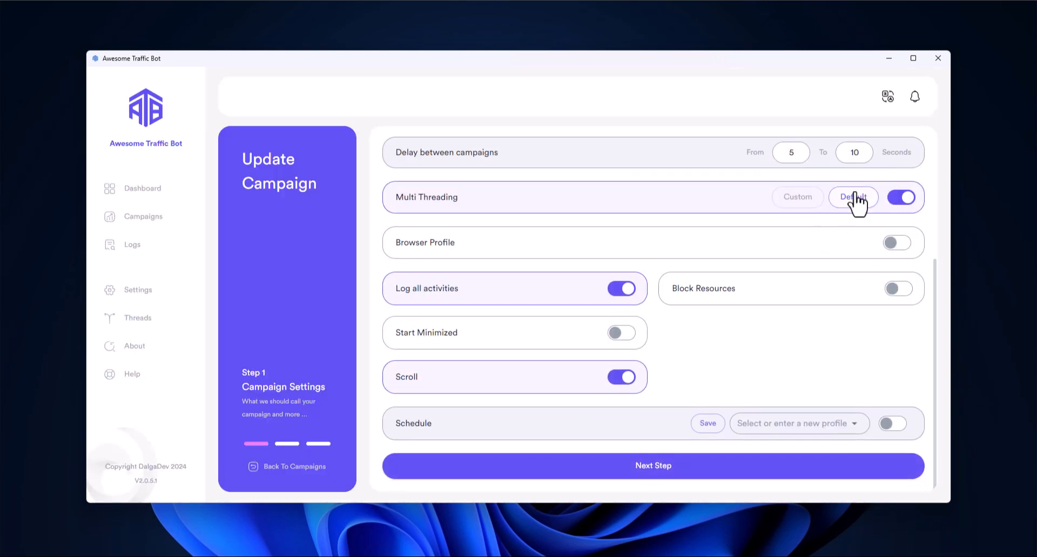
click(308, 457)
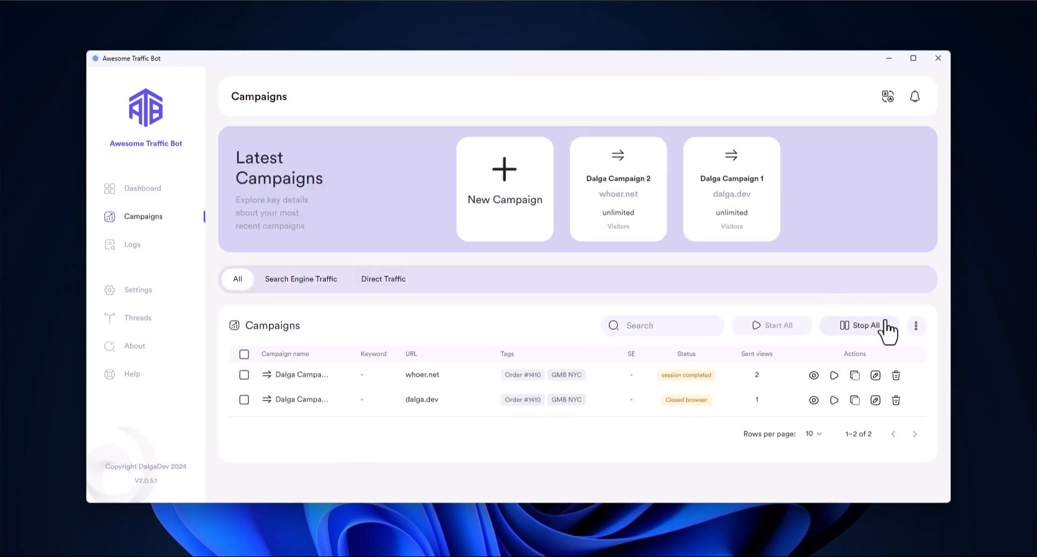
click(915, 325)
click(859, 418)
click(599, 299)
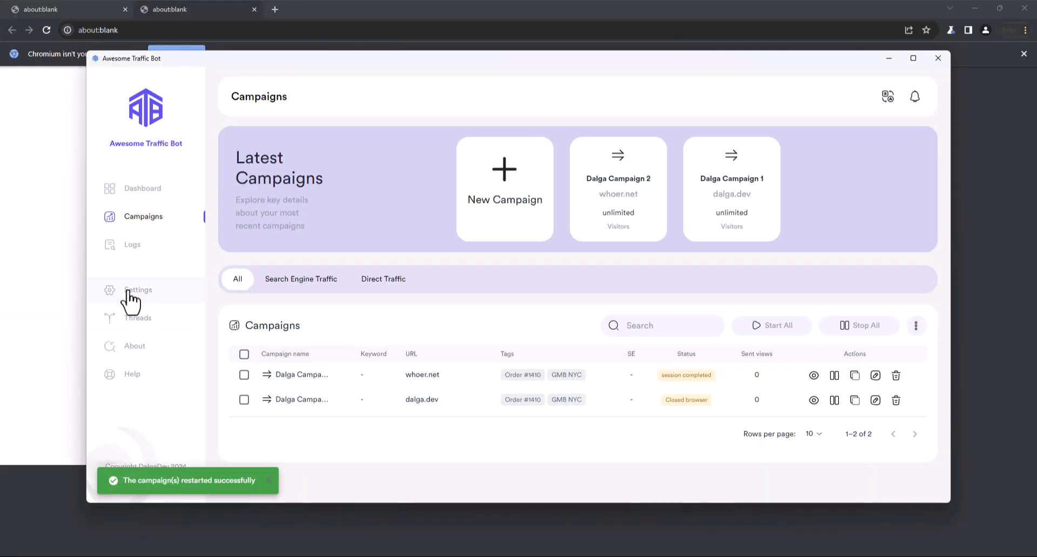
Check the threads overview and the dalga.dev and whoer.net browser windows, then return to the bot.
click(132, 320)
scroll(373, 324, down, 3)
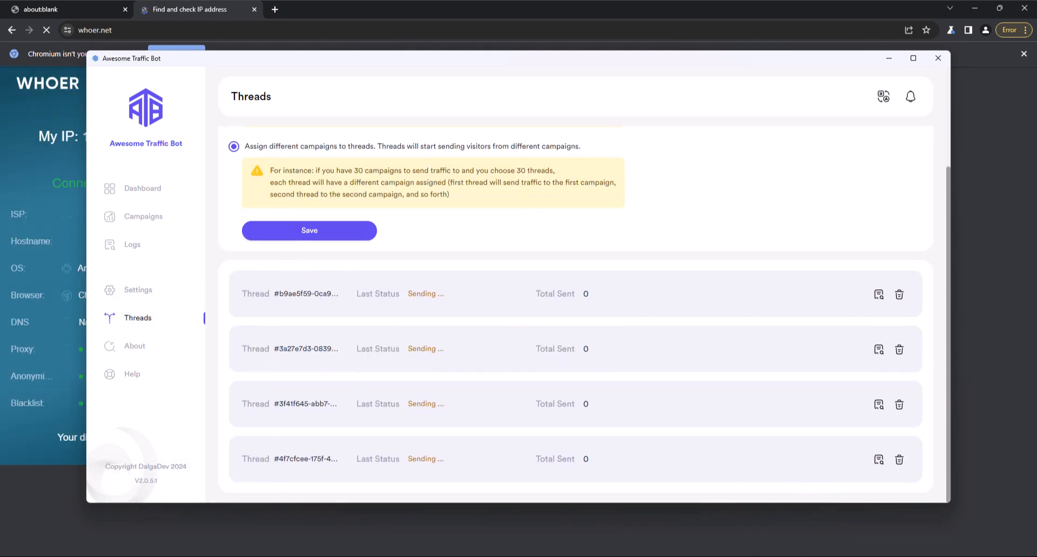
mouse_move(791, 555)
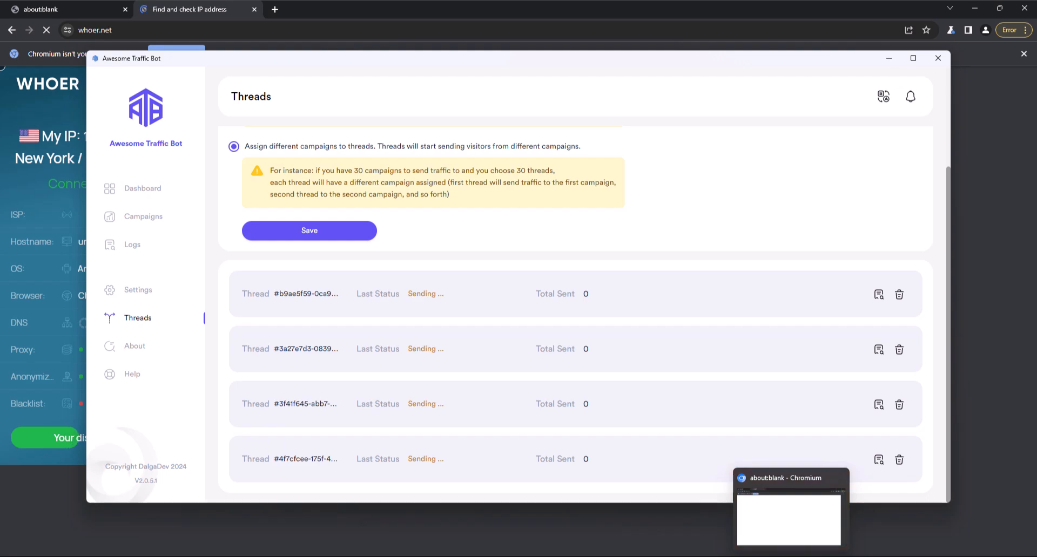
click(791, 556)
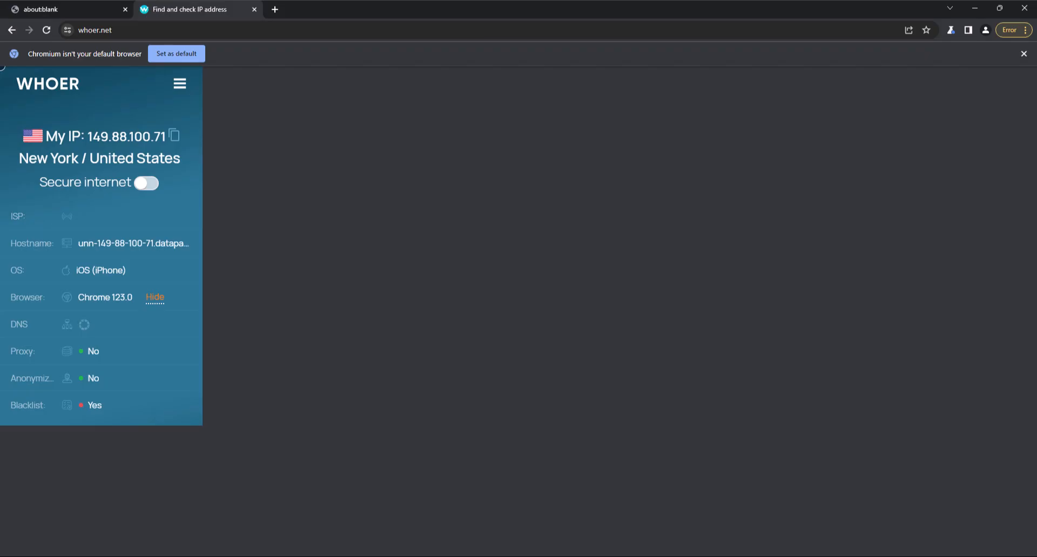
click(826, 556)
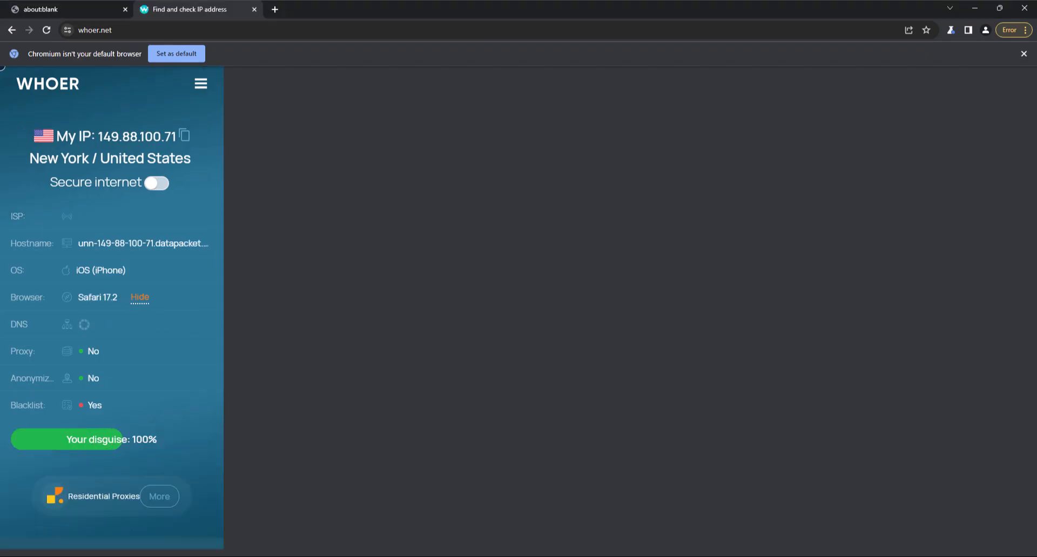
mouse_move(862, 556)
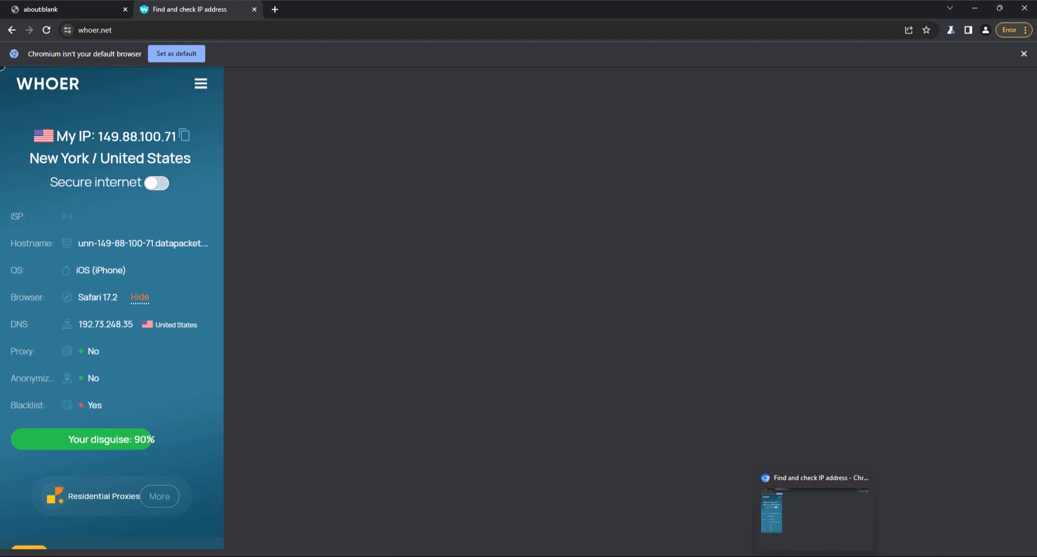
mouse_move(791, 556)
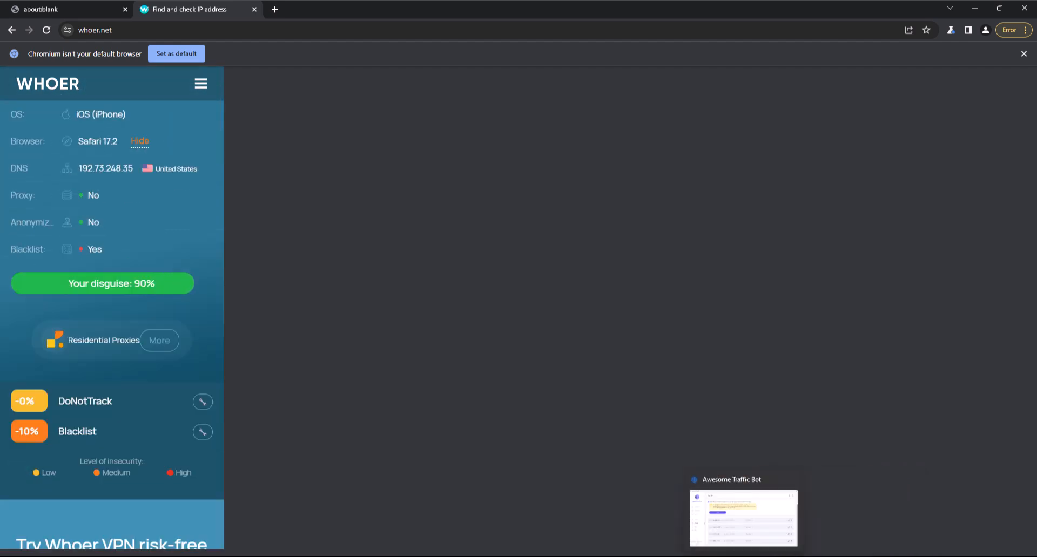
click(744, 555)
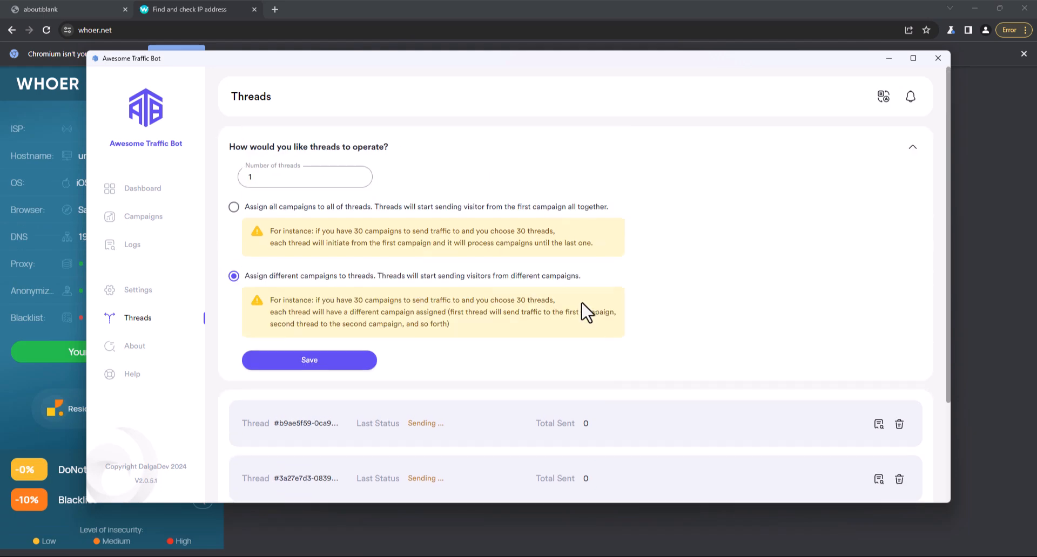
Show the Campaigns list, glance at the dalga.dev browser, and return to the bot.
click(192, 223)
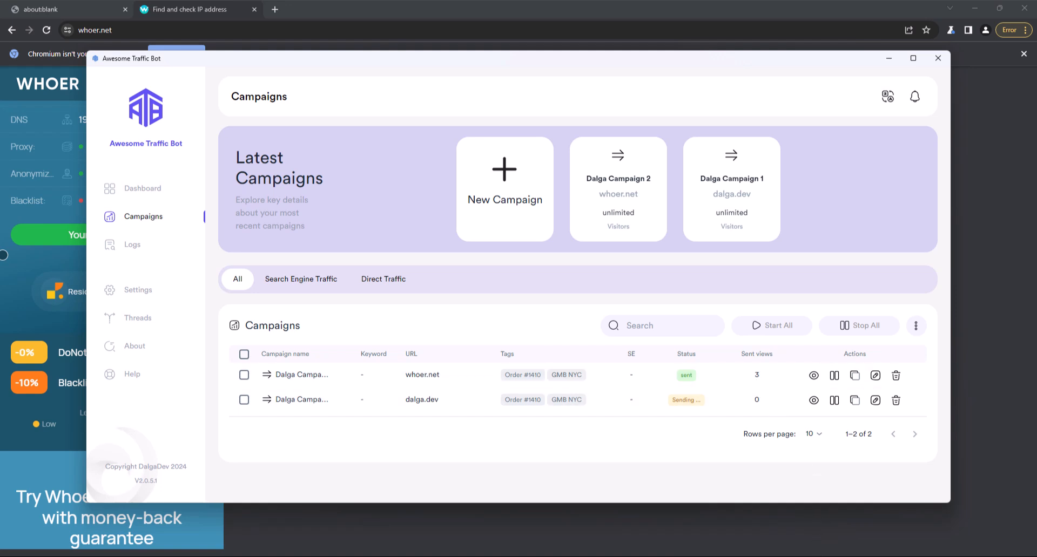
mouse_move(815, 554)
click(813, 515)
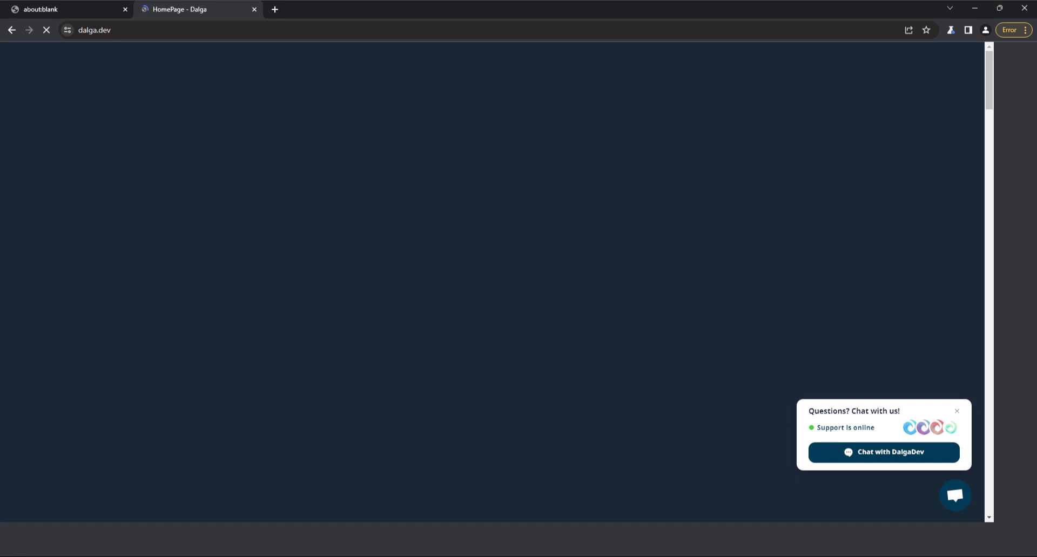
key(alt+Tab)
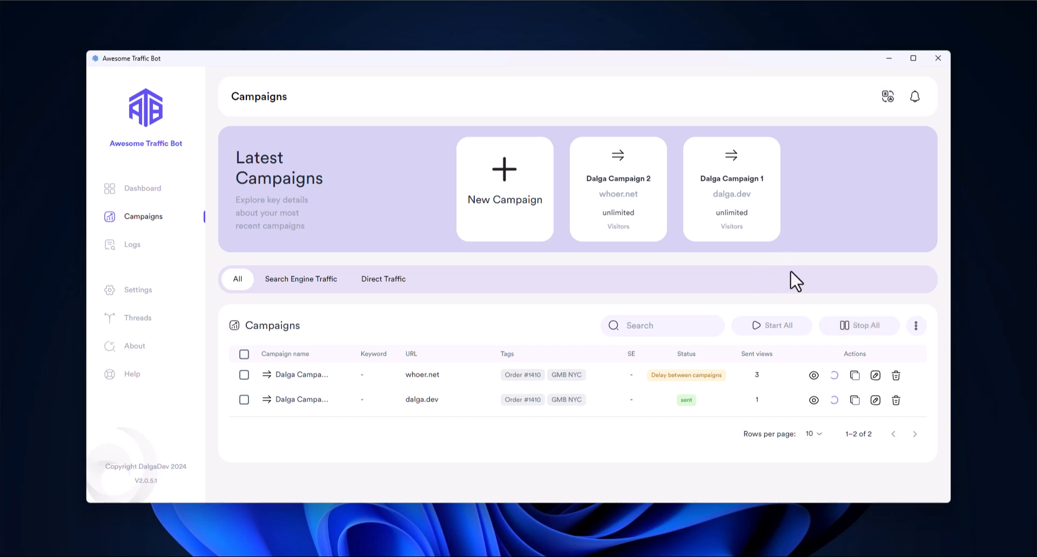
Stop all running campaigns and open the whoer.net campaign for editing.
click(853, 329)
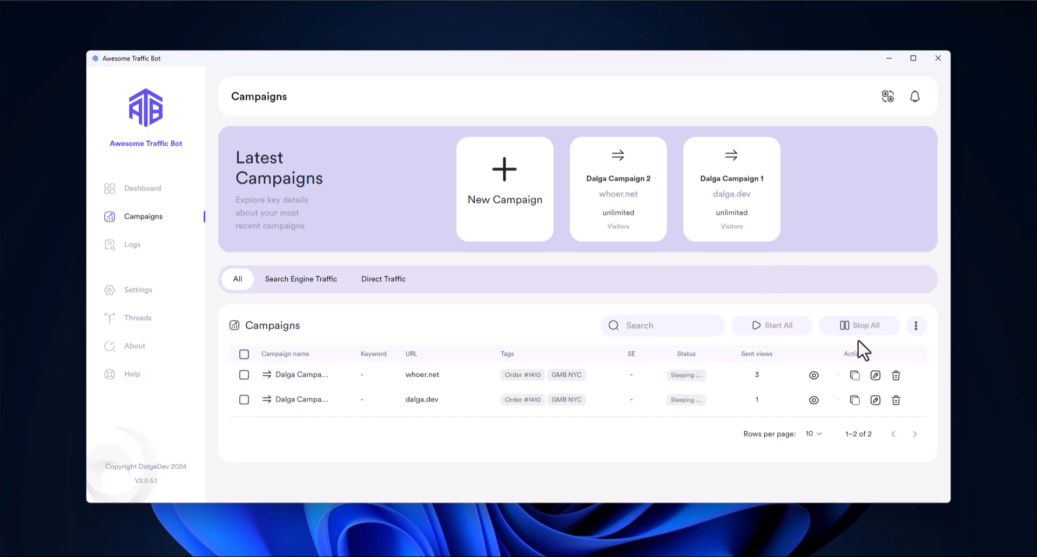
click(875, 376)
scroll(686, 221, down, 1)
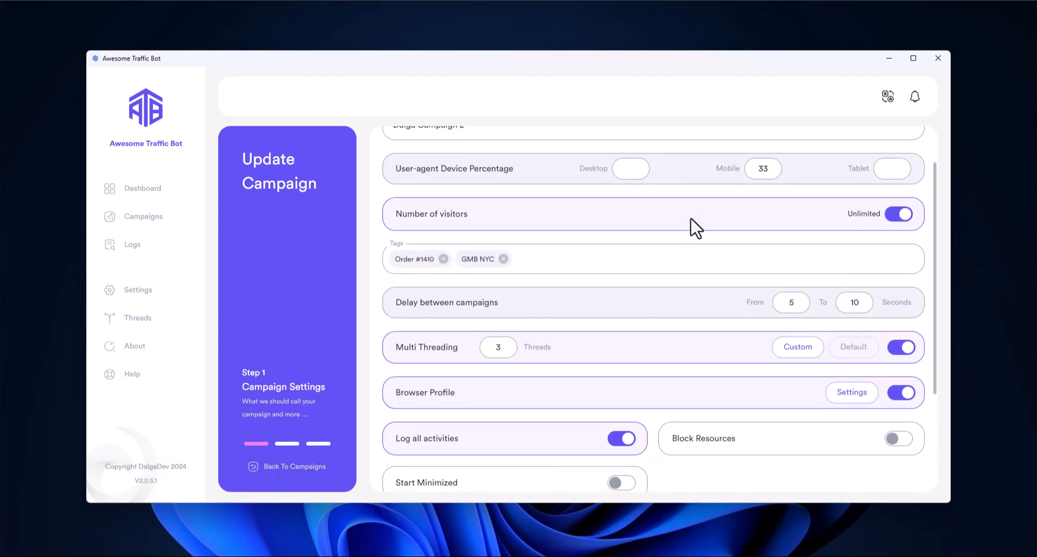
scroll(695, 227, down, 1)
Set multi-threading to Default with all campaigns assigned to all threads, then quick-update.
click(852, 295)
click(429, 239)
click(556, 388)
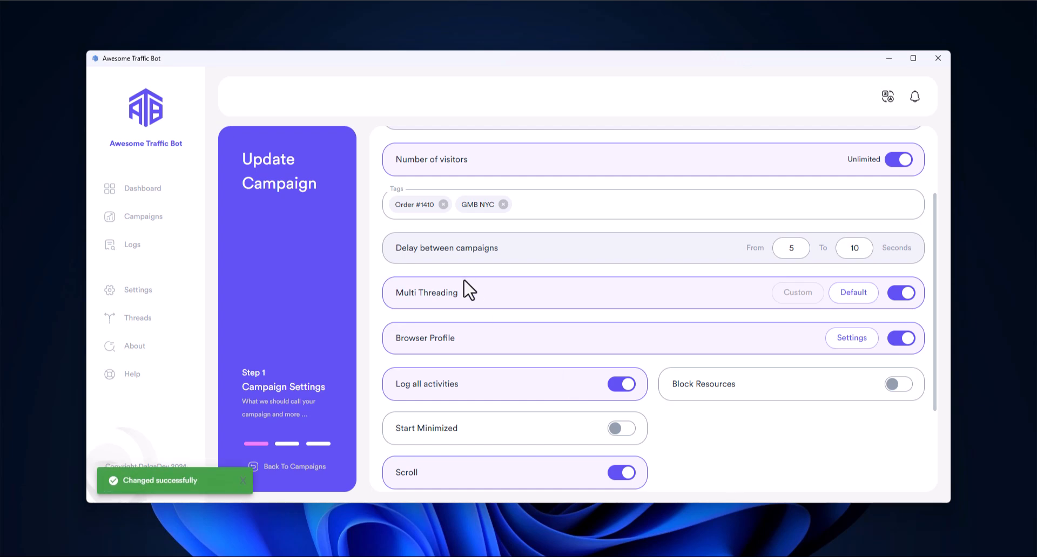
scroll(464, 288, down, 3)
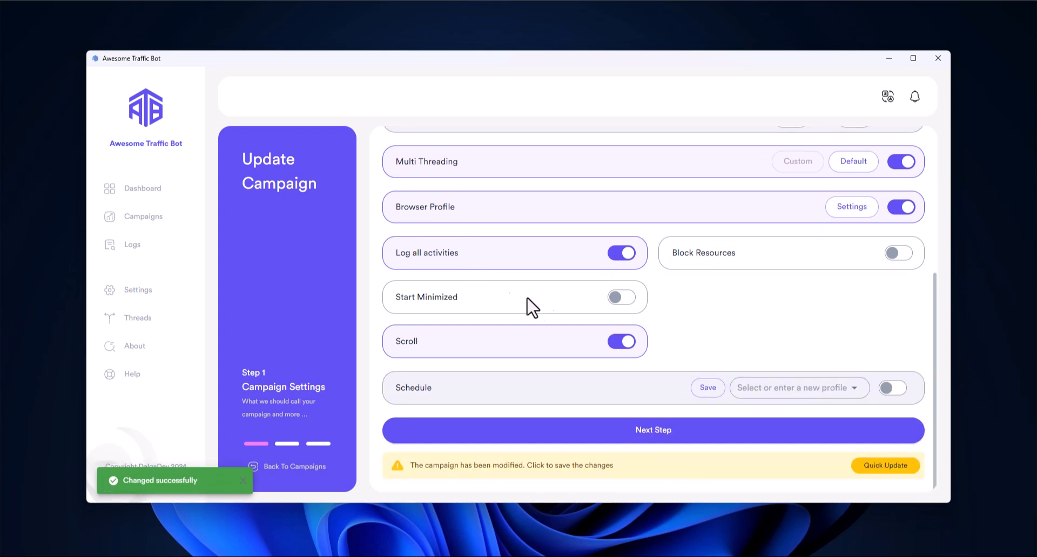
click(865, 472)
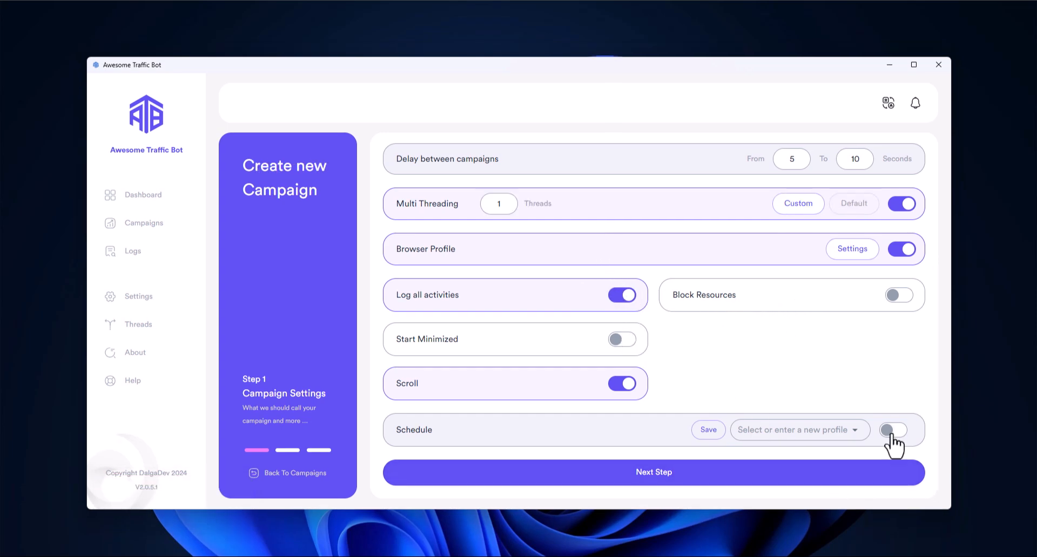
Enable scheduling for the new campaign and add a schedule entry.
click(891, 430)
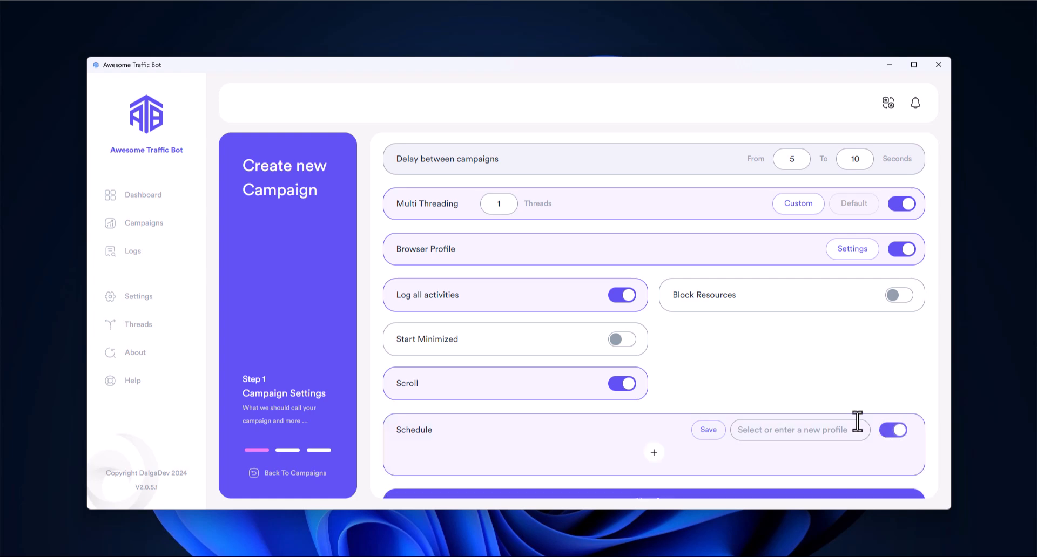
scroll(736, 370, down, 1)
click(654, 424)
scroll(532, 273, down, 4)
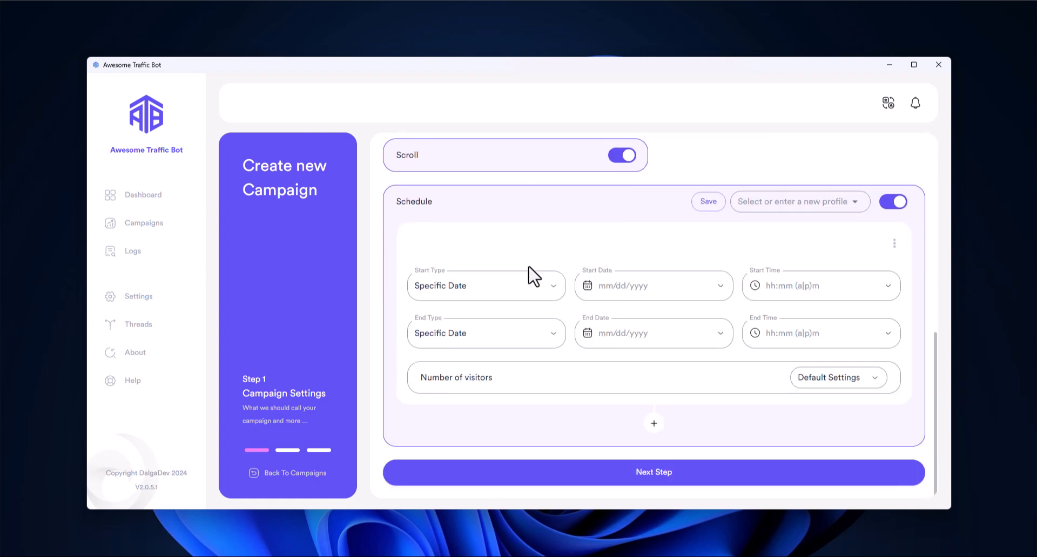
scroll(540, 282, up, 2)
scroll(540, 282, down, 2)
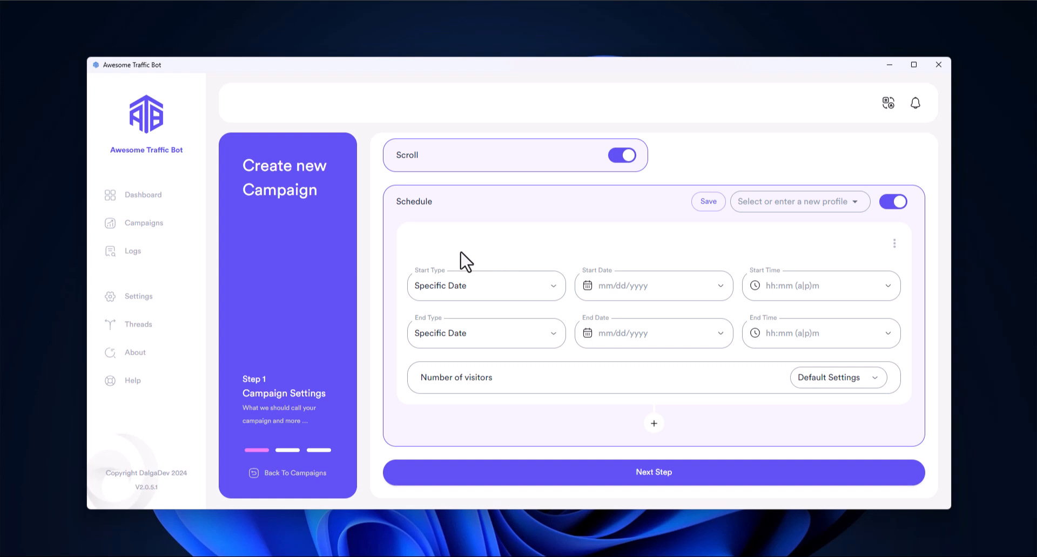
Set the schedule entry's Start Type and End Type to Every day.
click(529, 297)
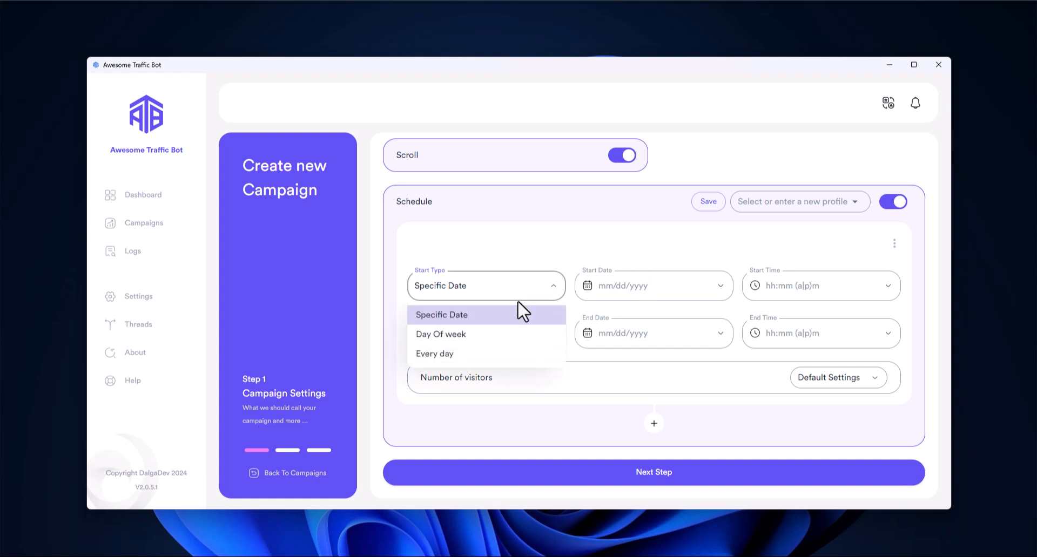
click(484, 357)
click(478, 345)
click(489, 401)
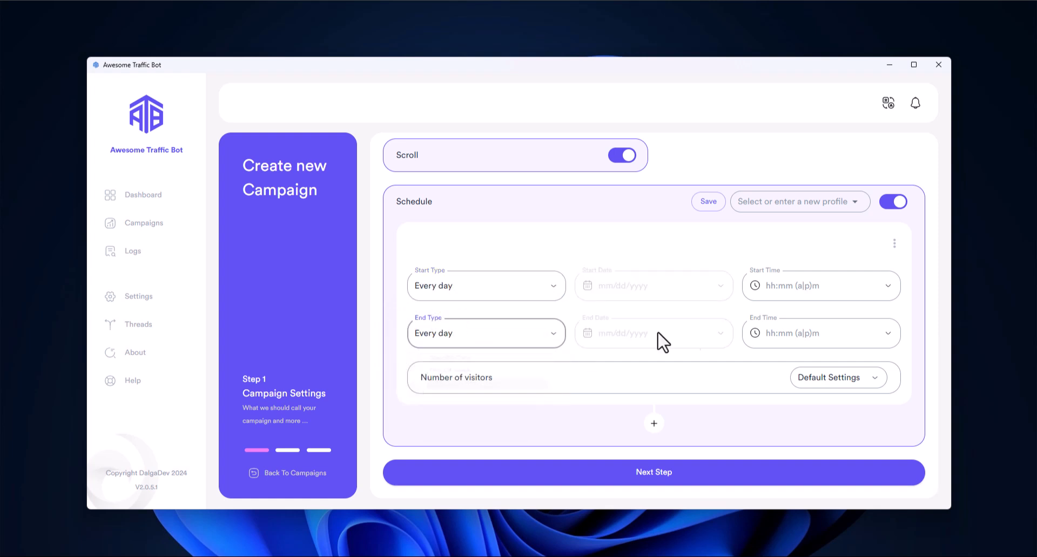
Turn off unlimited visitors for the campaign, leaving the schedule's visitor options unchanged.
click(809, 379)
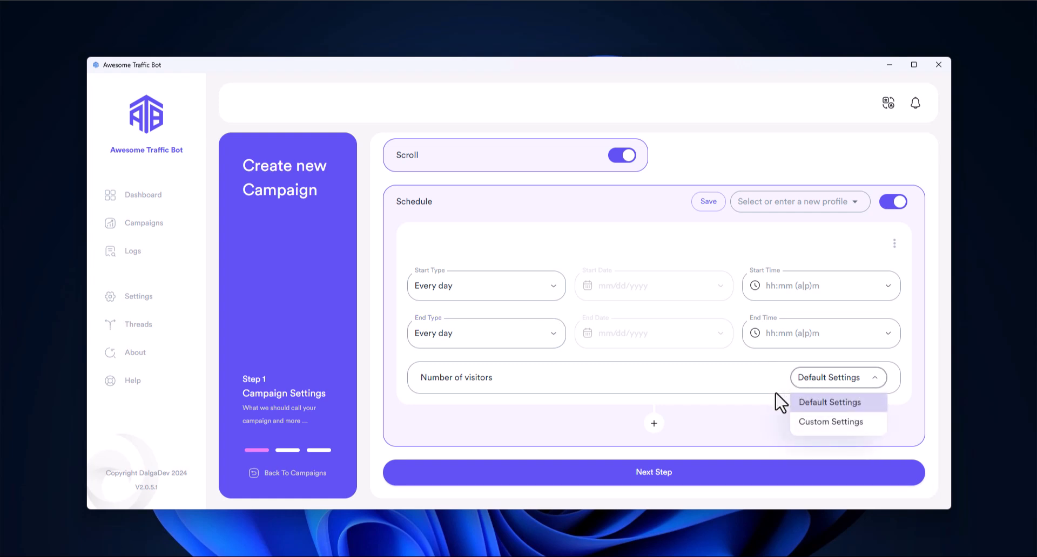
click(682, 384)
drag(491, 379, 430, 385)
click(427, 381)
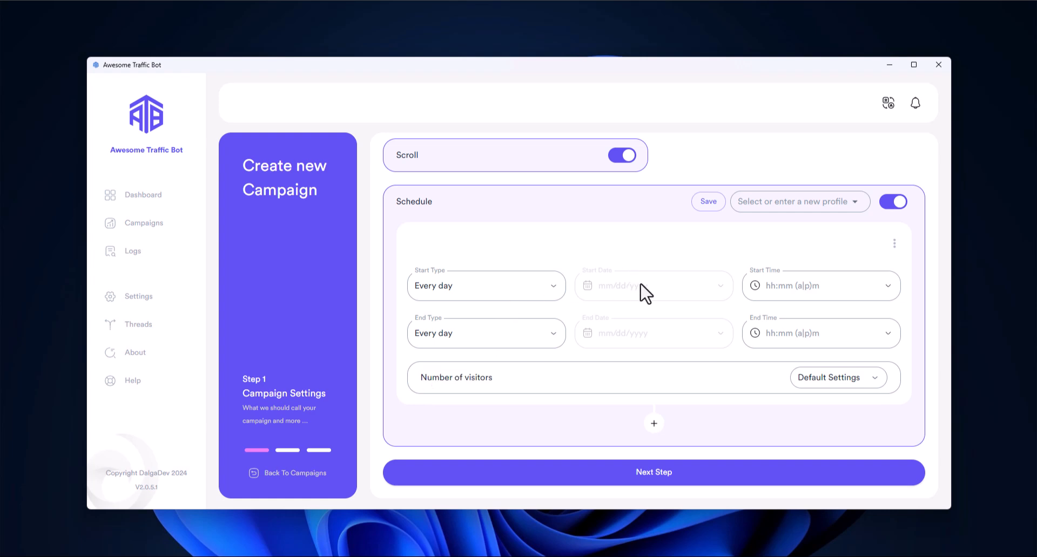
scroll(661, 311, up, 2)
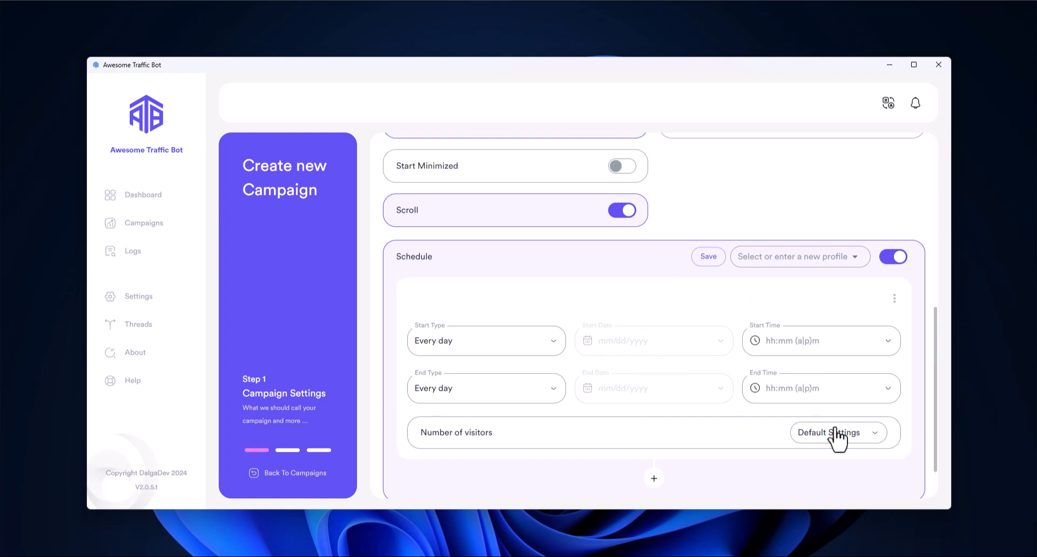
click(836, 438)
click(747, 388)
scroll(674, 365, up, 7)
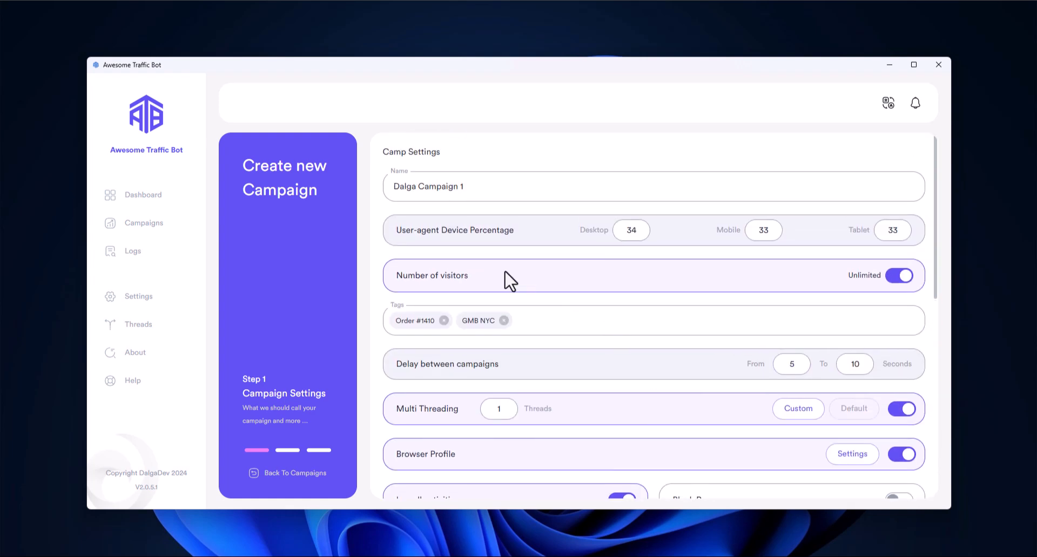
click(899, 276)
scroll(544, 273, down, 8)
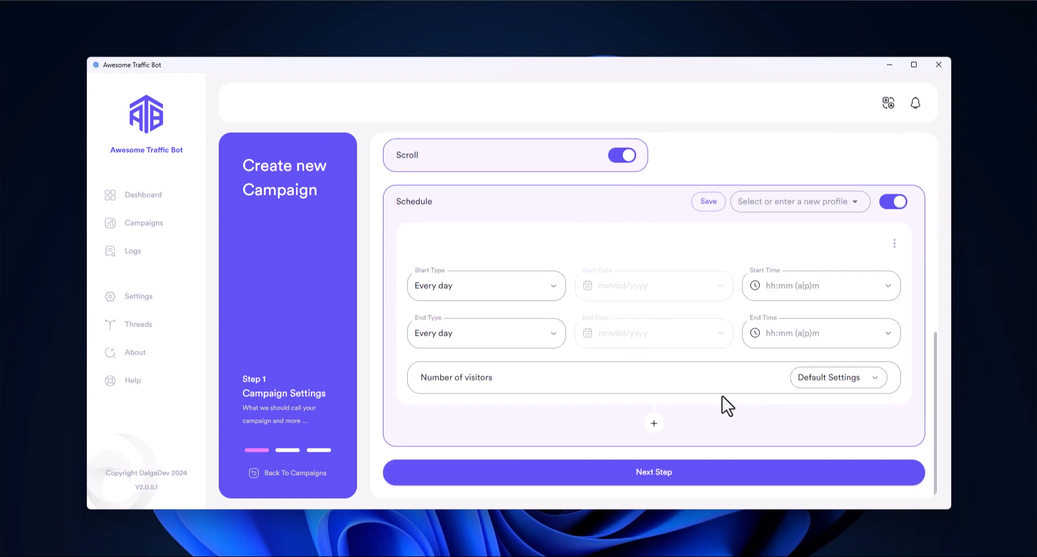
Set the schedule's start time to 12:00 AM and end time to 12:00 PM.
click(828, 286)
click(823, 322)
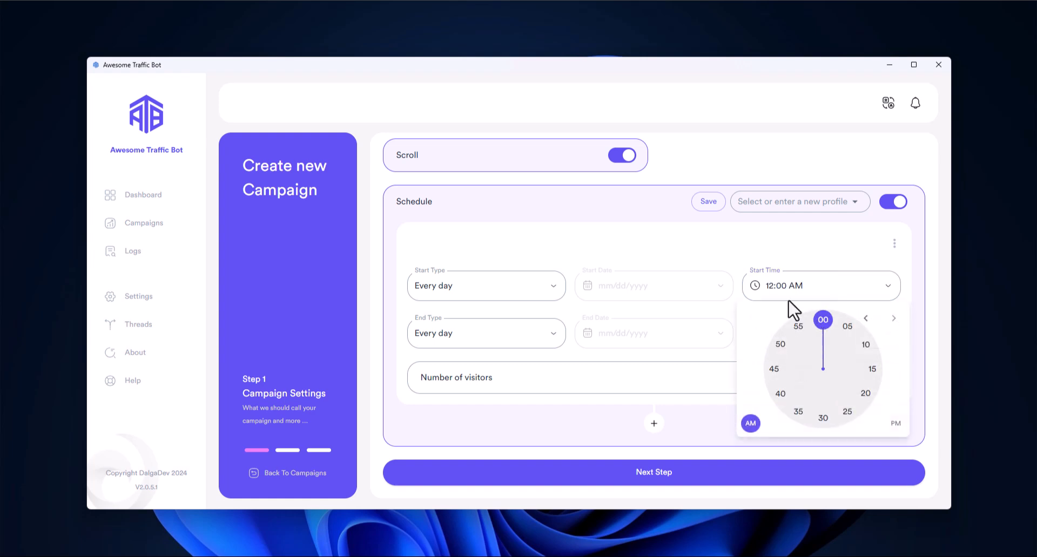
click(793, 320)
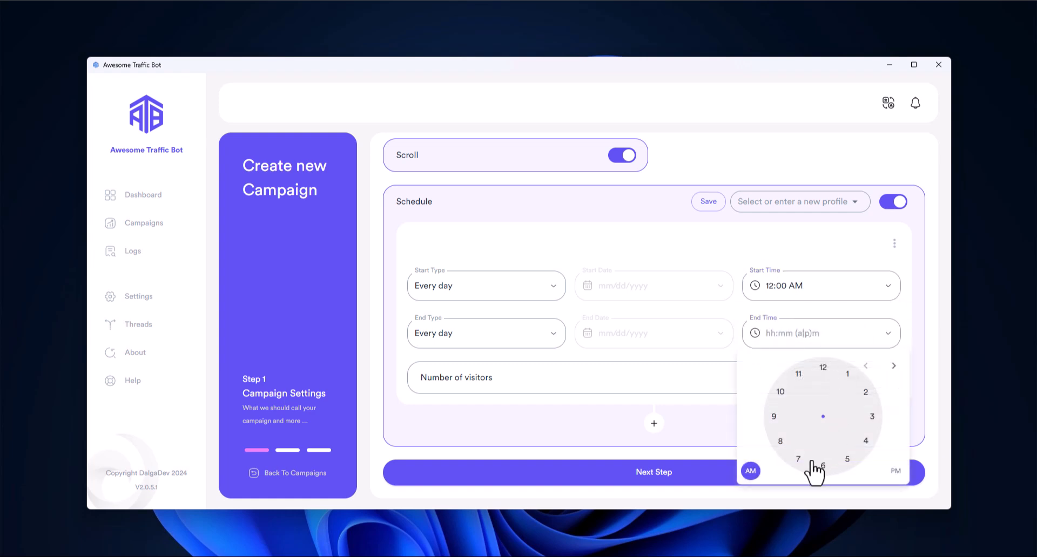
click(824, 369)
click(896, 472)
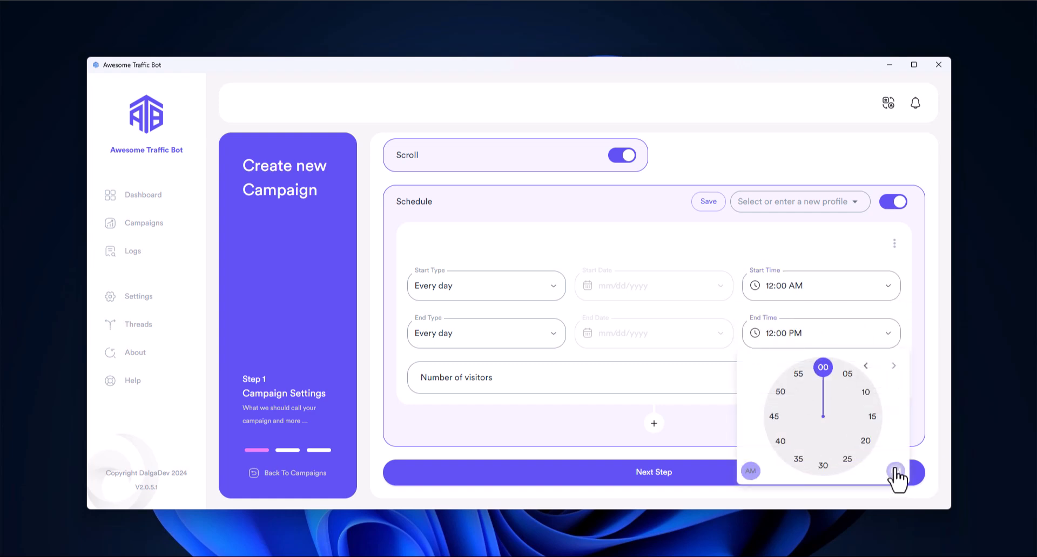
click(713, 326)
Switch the campaign's visitor count back to unlimited.
scroll(756, 386, up, 10)
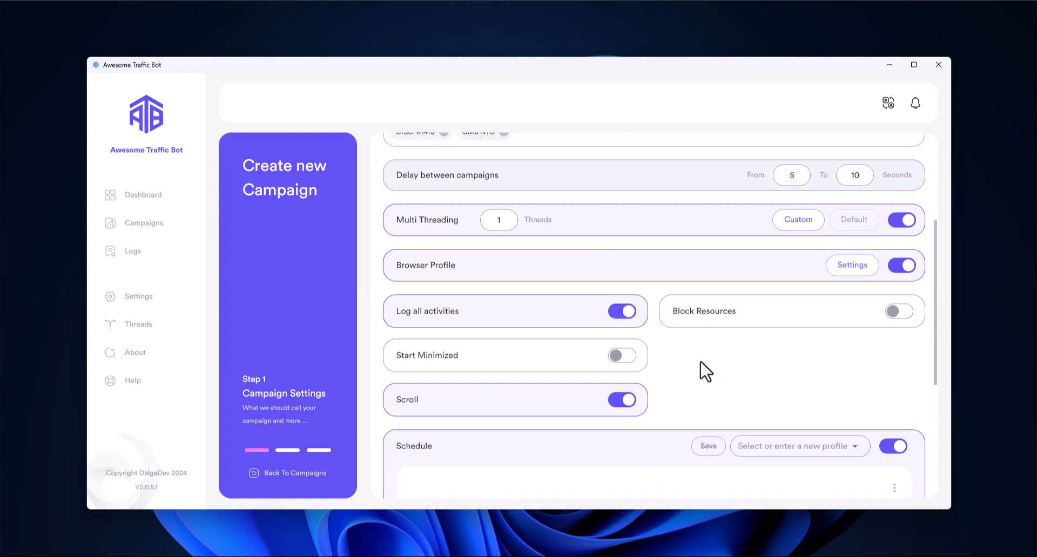
drag(474, 276, 392, 280)
click(597, 291)
scroll(597, 291, down, 10)
scroll(752, 354, up, 7)
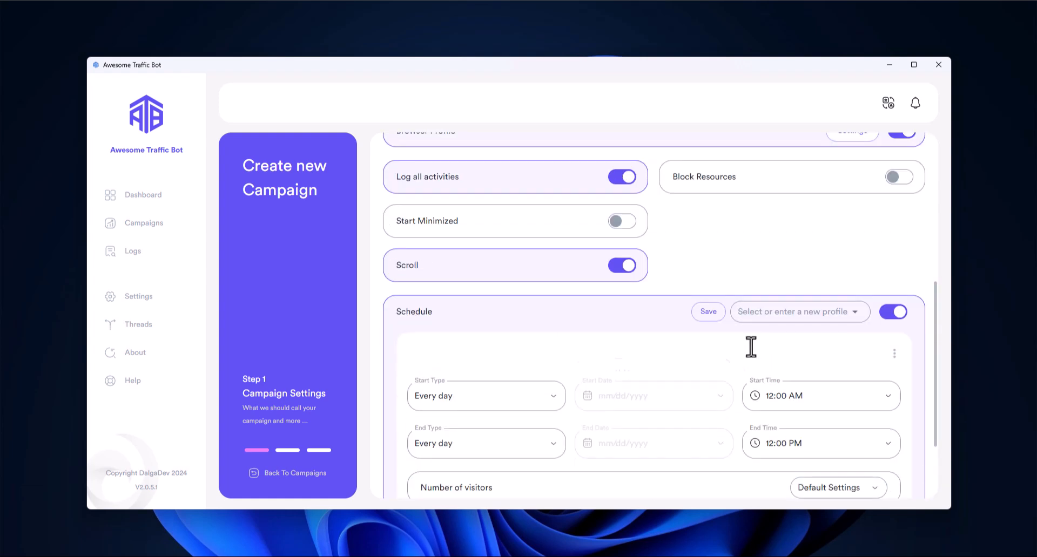
scroll(734, 340, down, 1)
scroll(724, 328, up, 1)
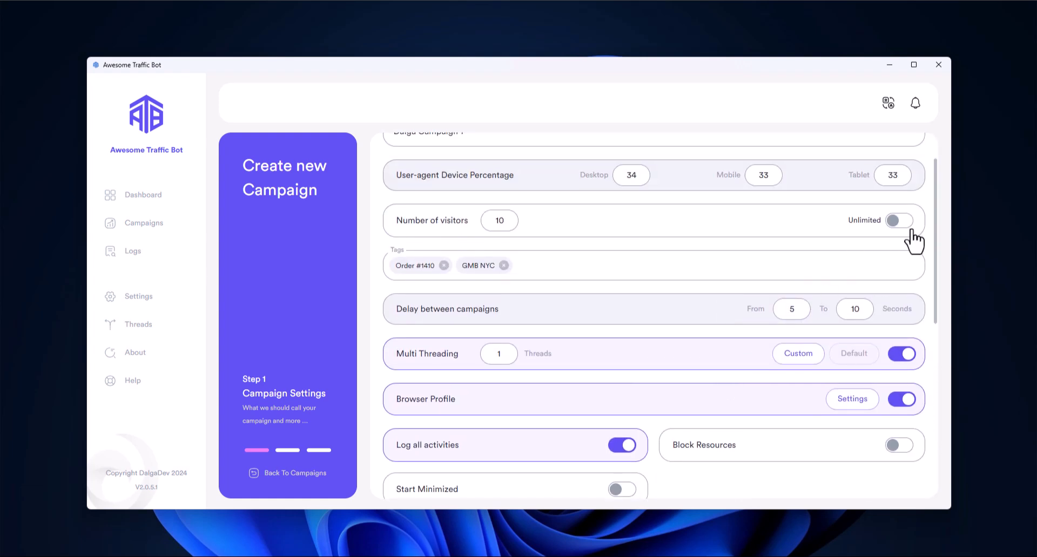
click(910, 231)
scroll(848, 421, down, 10)
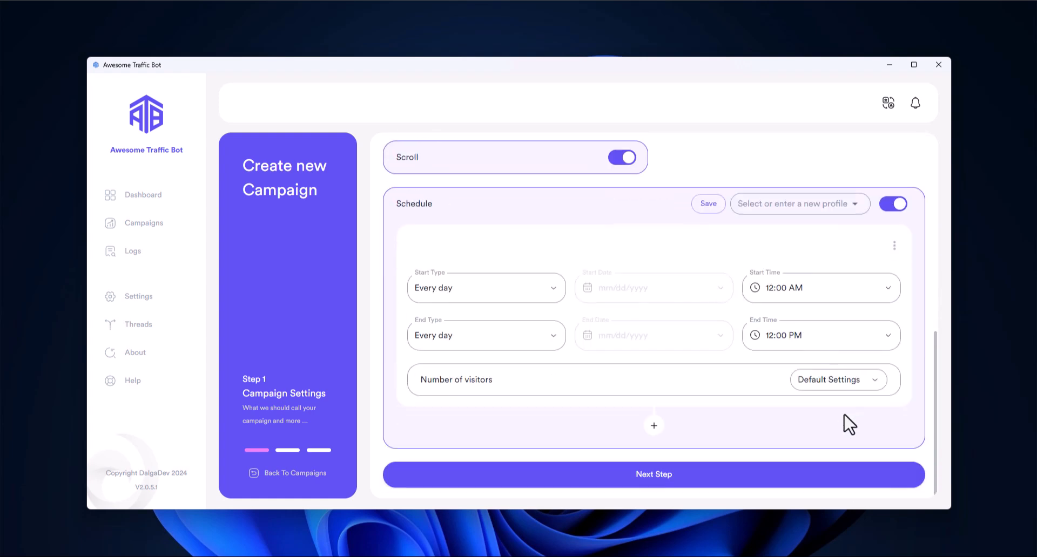
Give the schedule entry Custom Settings visitors between 1 and 10.
click(844, 381)
click(831, 422)
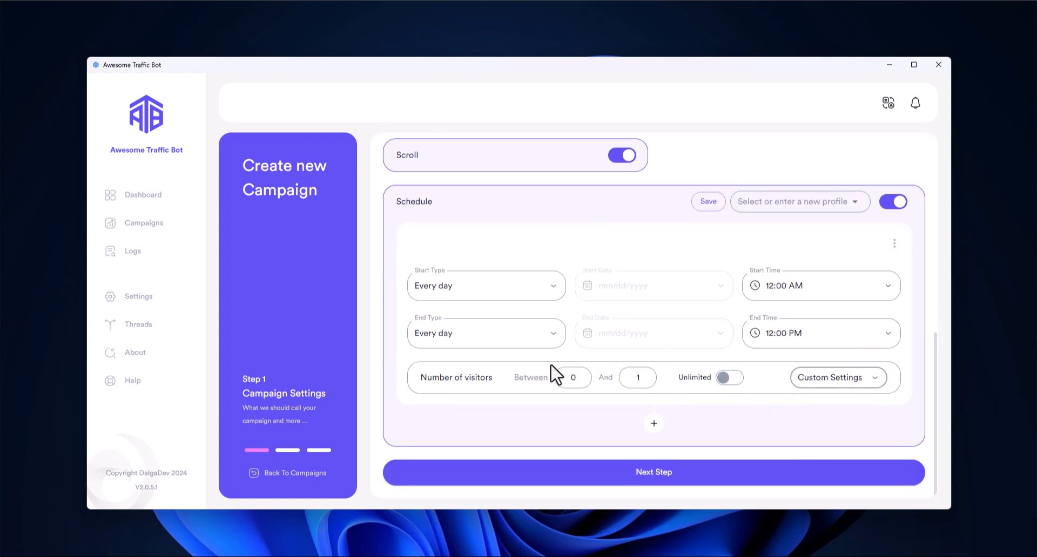
double_click(580, 372)
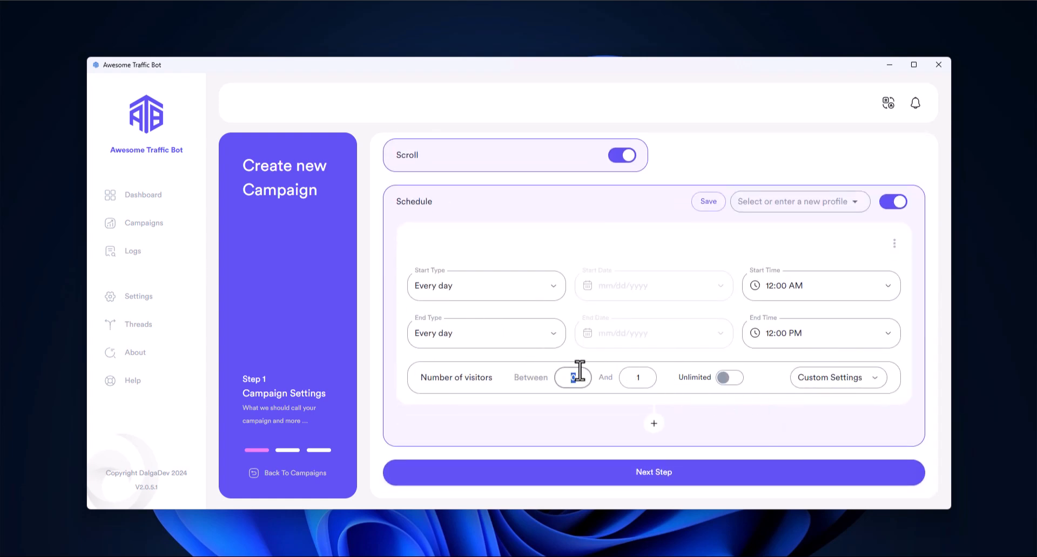
click(650, 374)
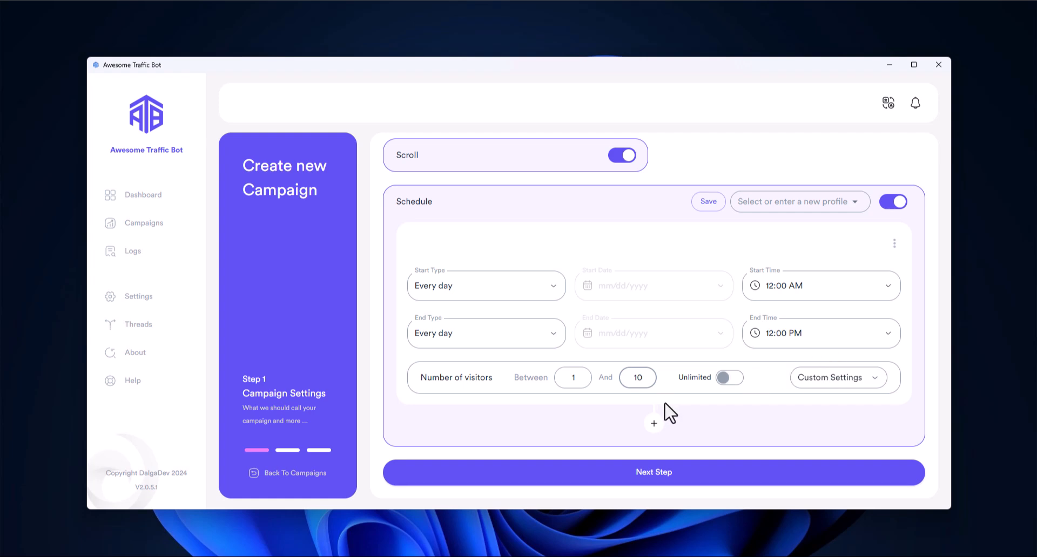
Add a second schedule slot with Start Type and End Type set to Every day.
click(655, 425)
scroll(589, 339, down, 3)
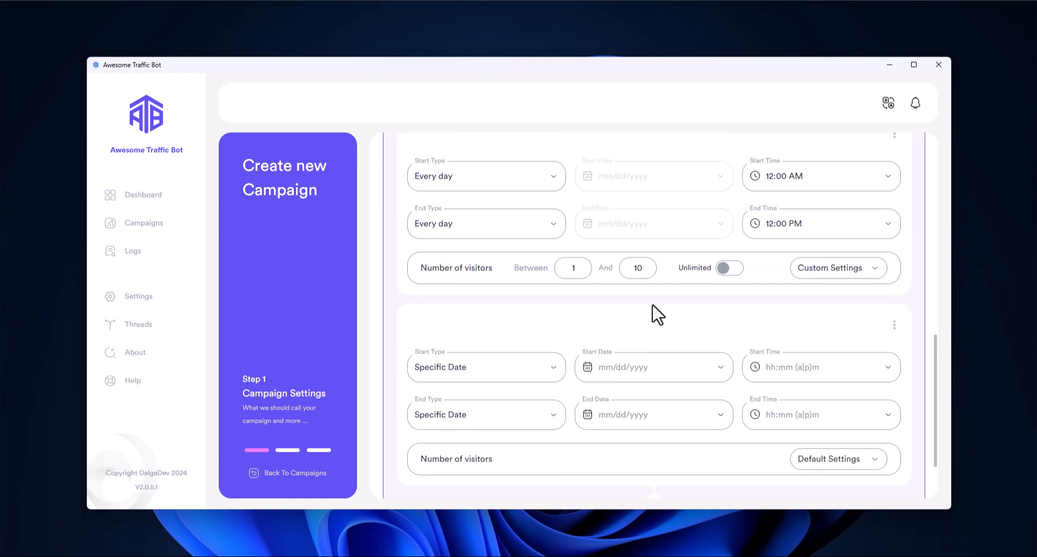
scroll(507, 330, up, 2)
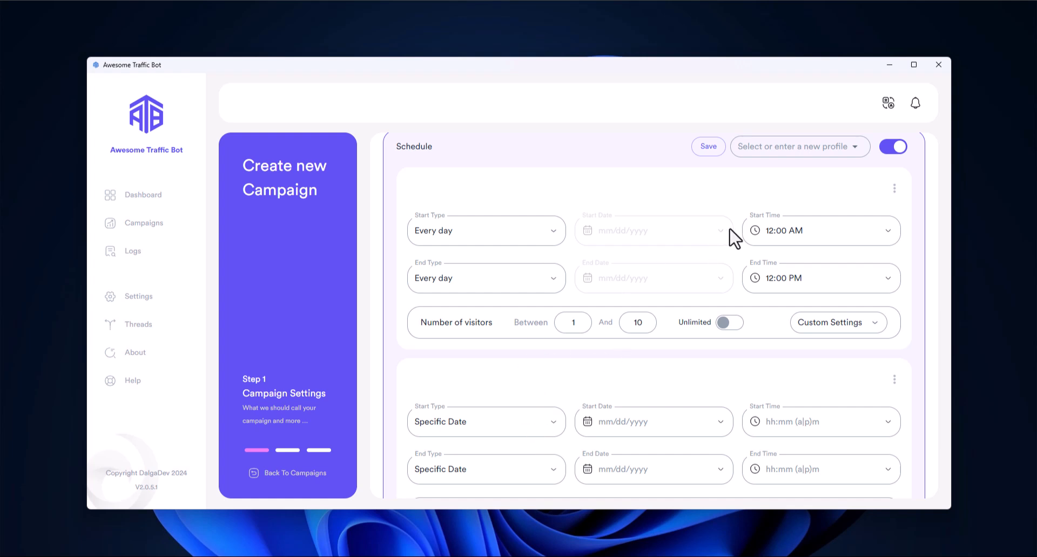
scroll(702, 257, down, 1)
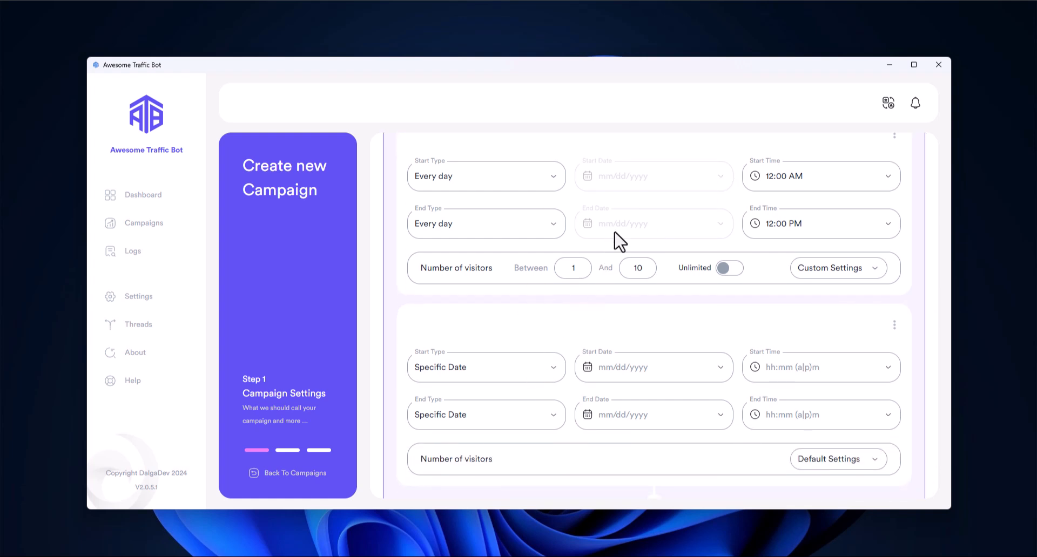
click(507, 376)
click(498, 437)
click(499, 435)
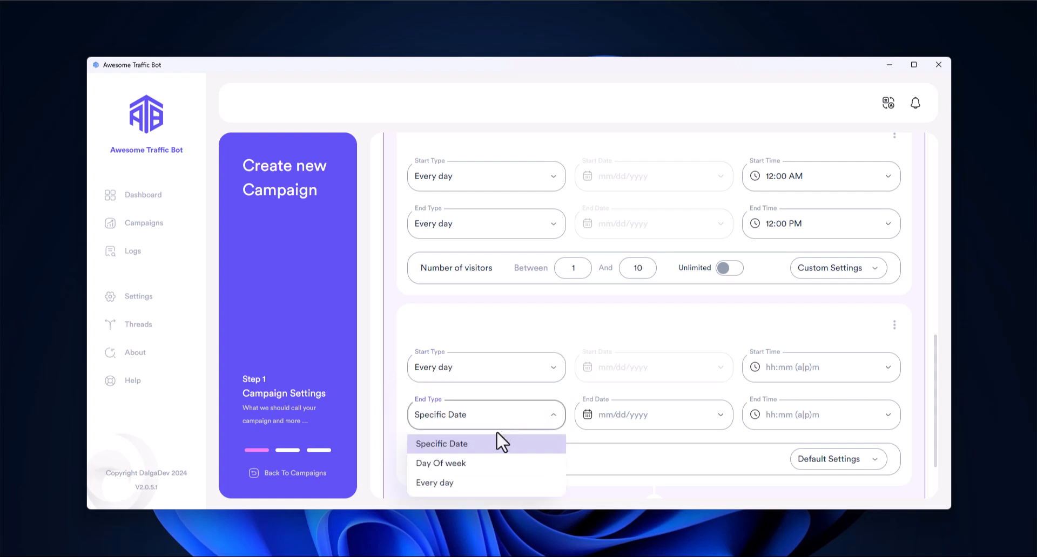
click(481, 480)
Change the first slot's end time to 06:00 AM.
click(786, 370)
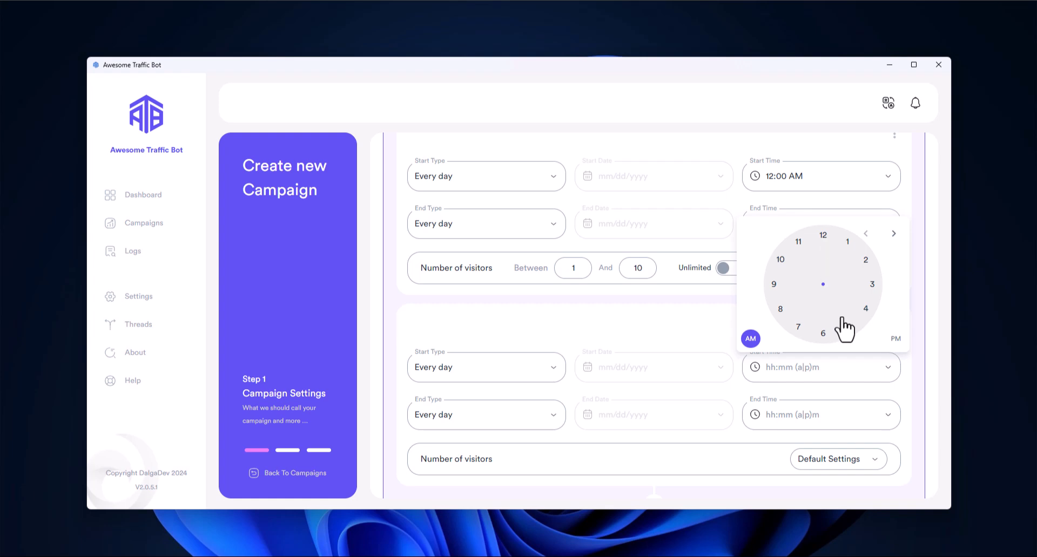
click(780, 200)
click(795, 222)
click(824, 355)
click(750, 361)
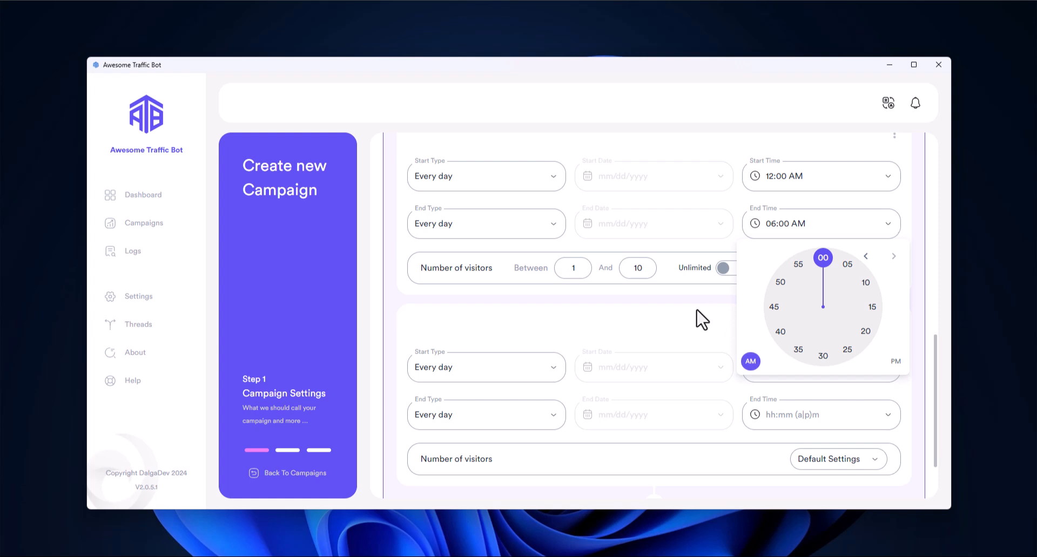
click(700, 317)
Set the second slot to run from 08:00 AM to 06:00 PM.
click(789, 366)
click(794, 329)
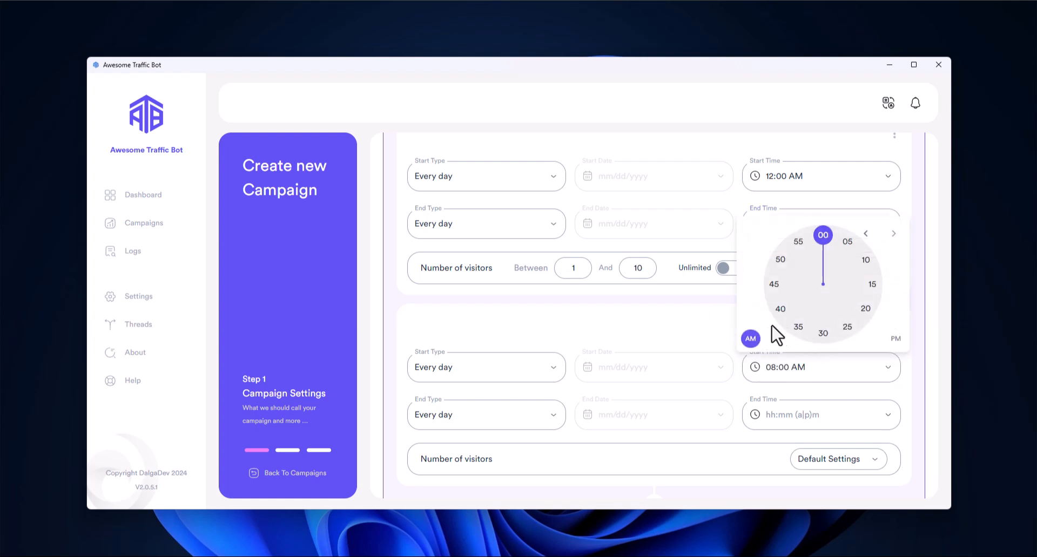
click(809, 416)
click(824, 384)
click(895, 386)
Give the second slot Custom Settings visitors between 10 and 20.
click(802, 461)
click(818, 487)
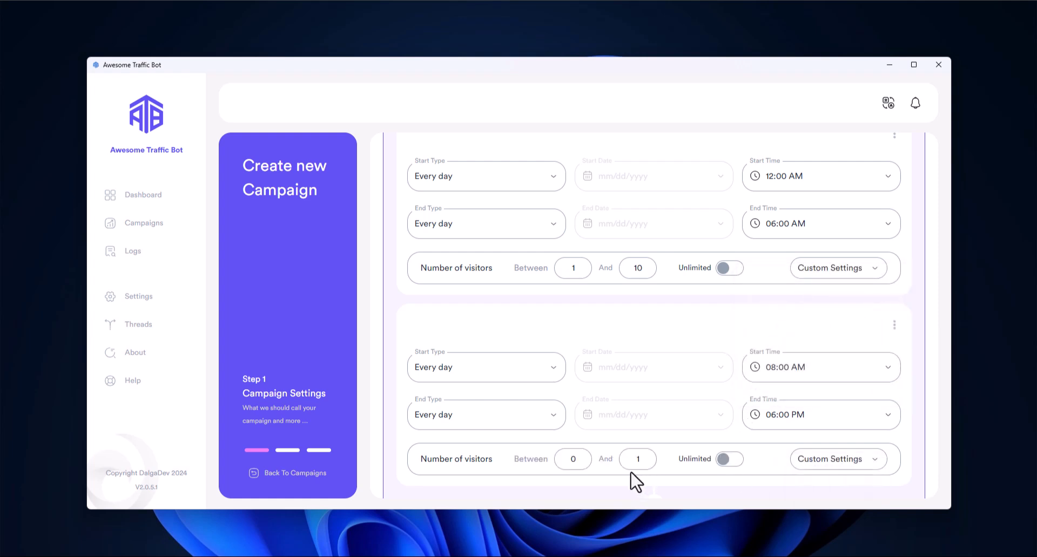
double_click(571, 458)
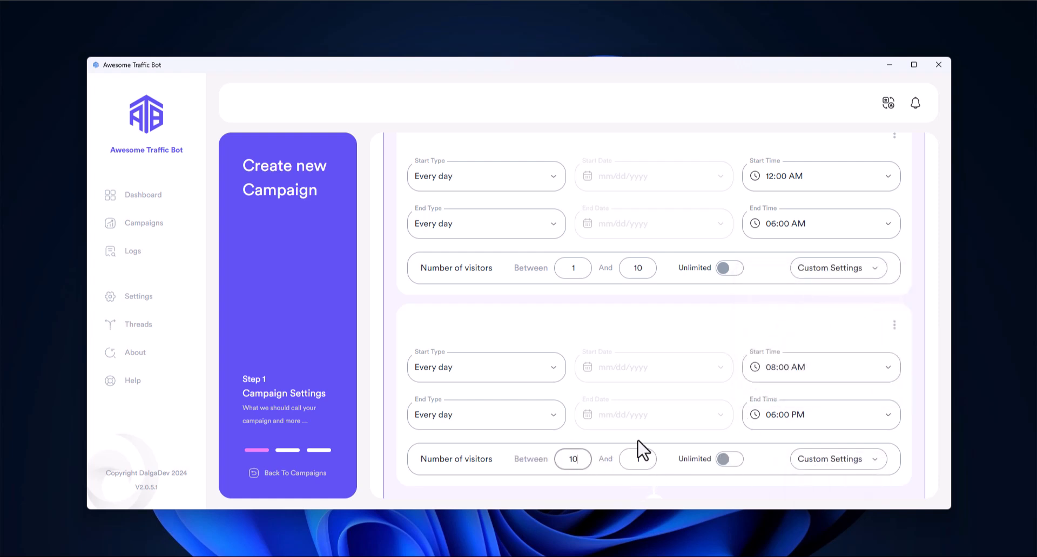
double_click(646, 459)
text(20)
scroll(447, 302, down, 2)
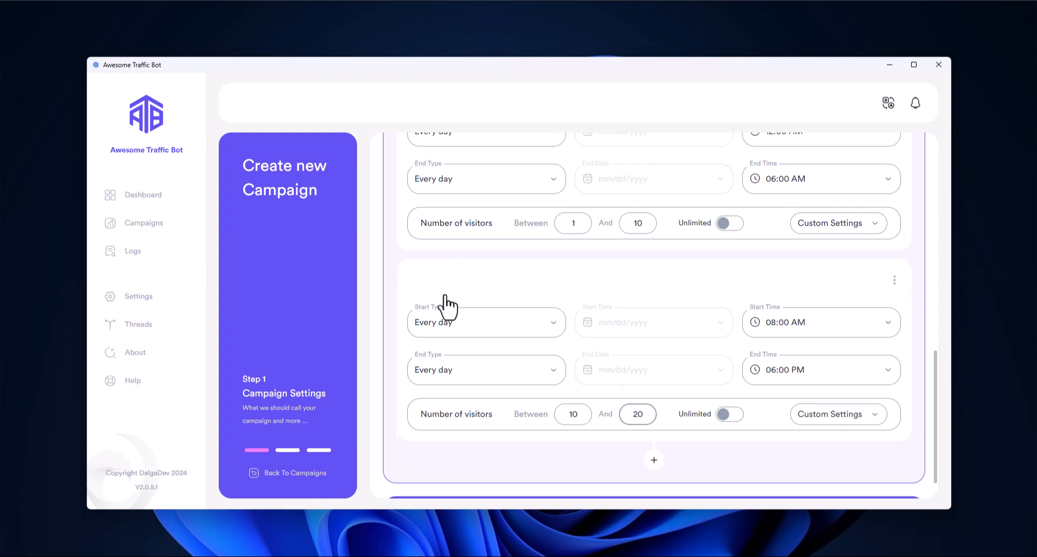
scroll(513, 291, up, 5)
scroll(526, 284, down, 5)
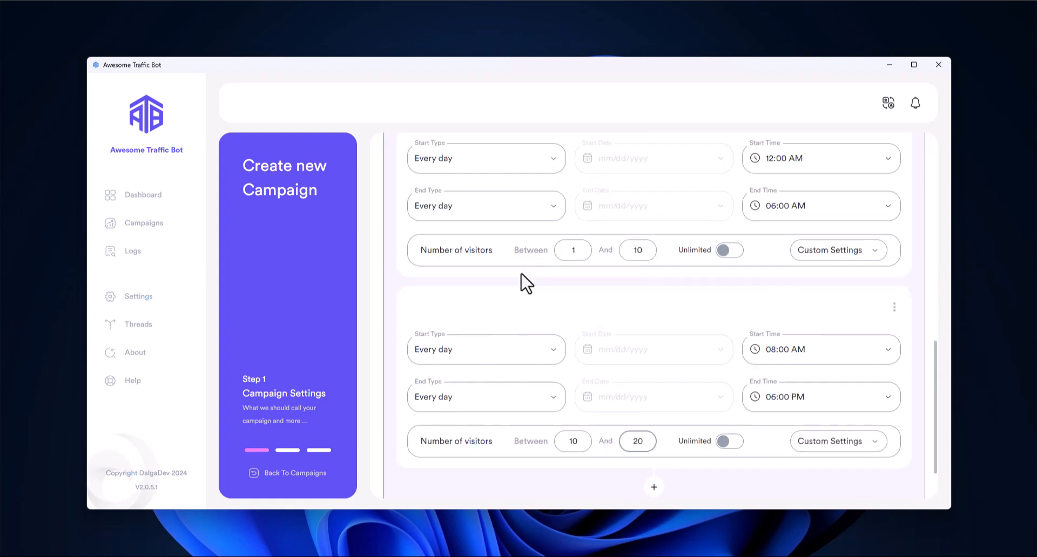
scroll(628, 357, up, 5)
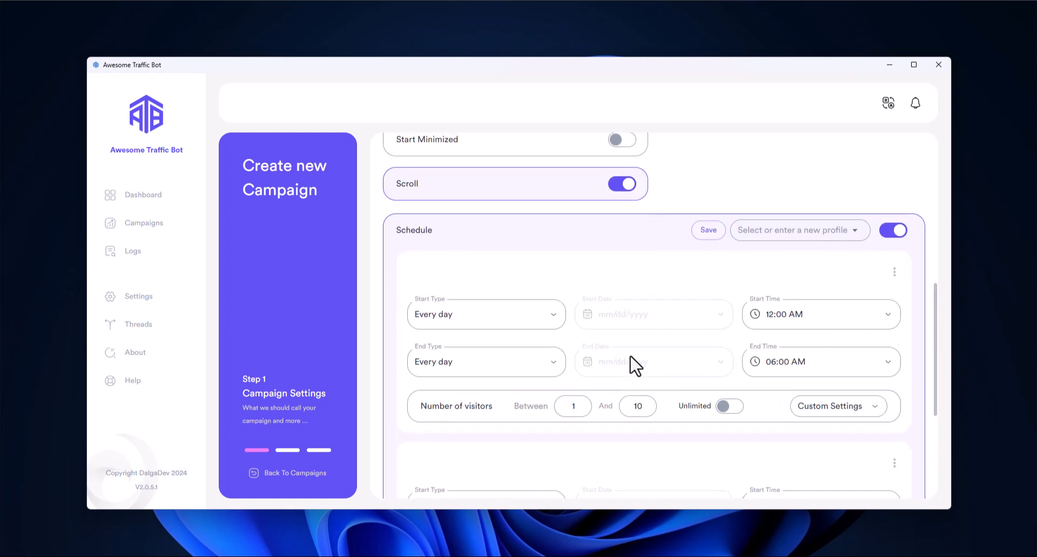
Save the current schedule as a new profile named 'daily'.
click(754, 285)
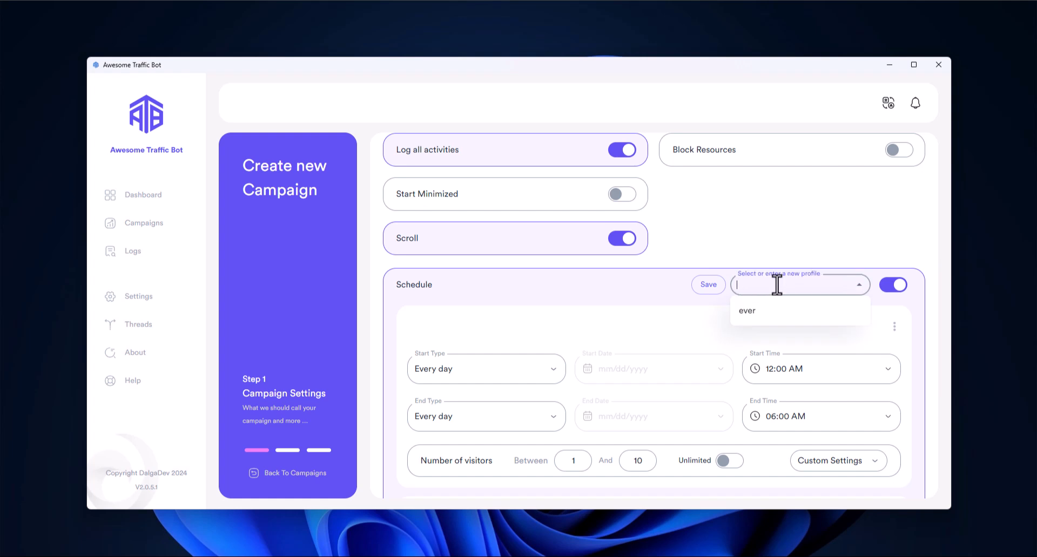
text(daily)
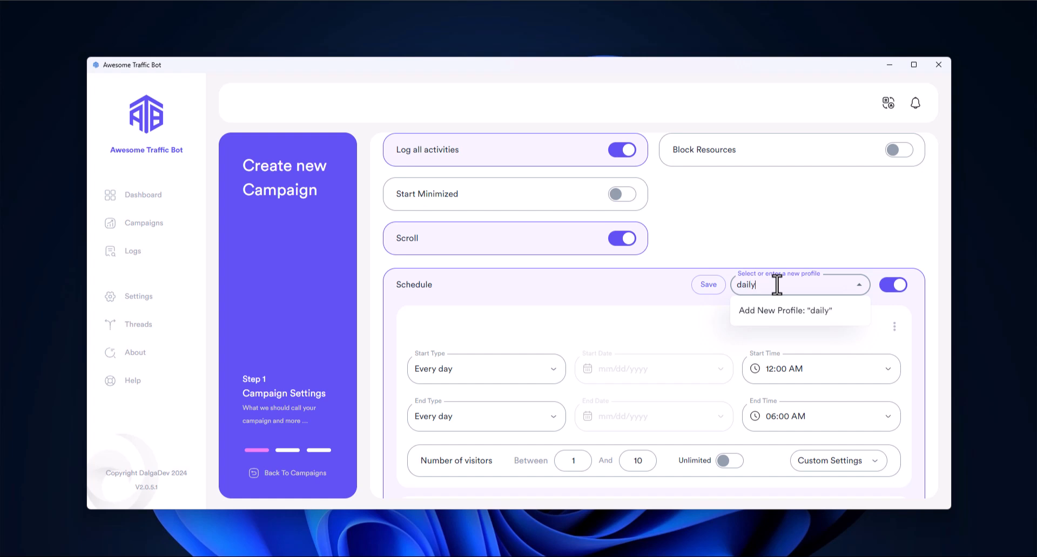
click(785, 310)
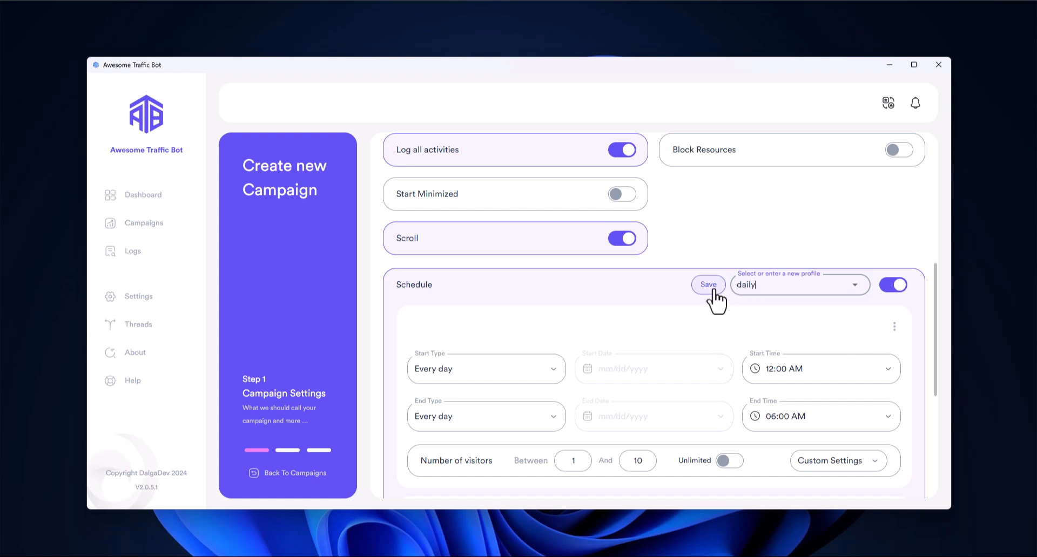
click(708, 287)
click(854, 285)
click(840, 289)
Remove the extra slots, leaving only the 12:00–06:00 AM, 1–10 visitor slot.
scroll(648, 337, down, 5)
scroll(902, 335, up, 2)
click(894, 337)
click(883, 361)
click(894, 244)
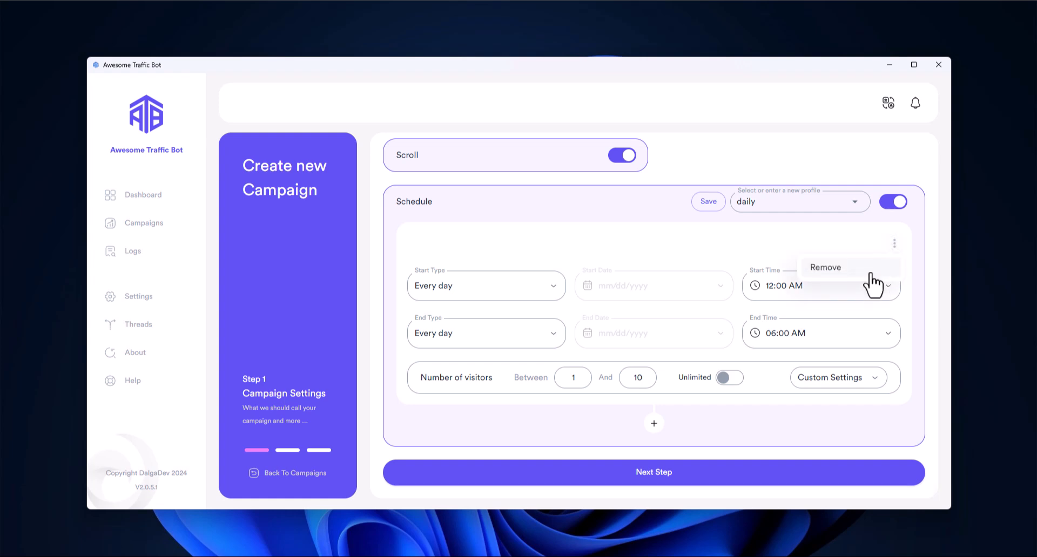
click(866, 268)
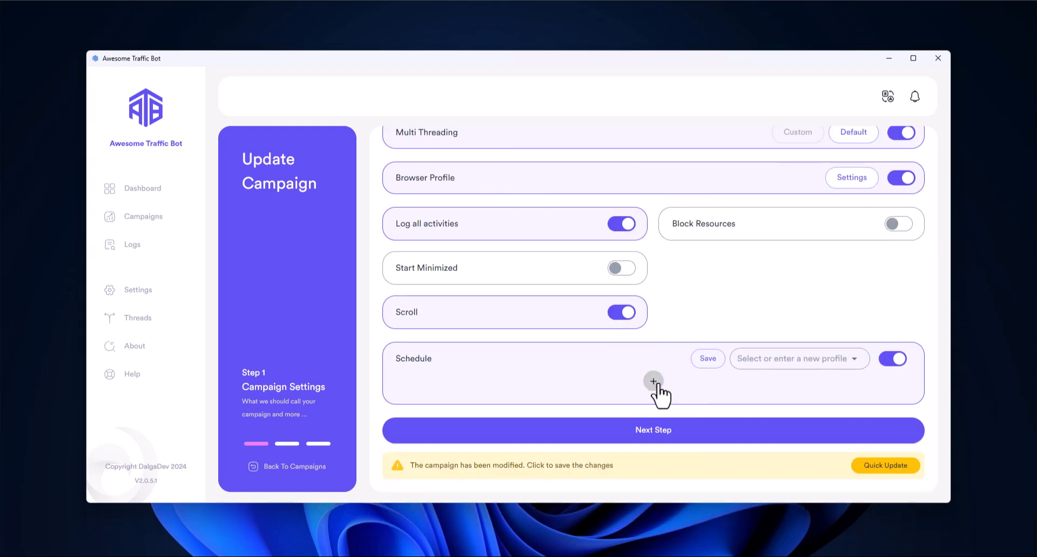
Add a new schedule slot and load the 'daily' schedule profile.
click(653, 381)
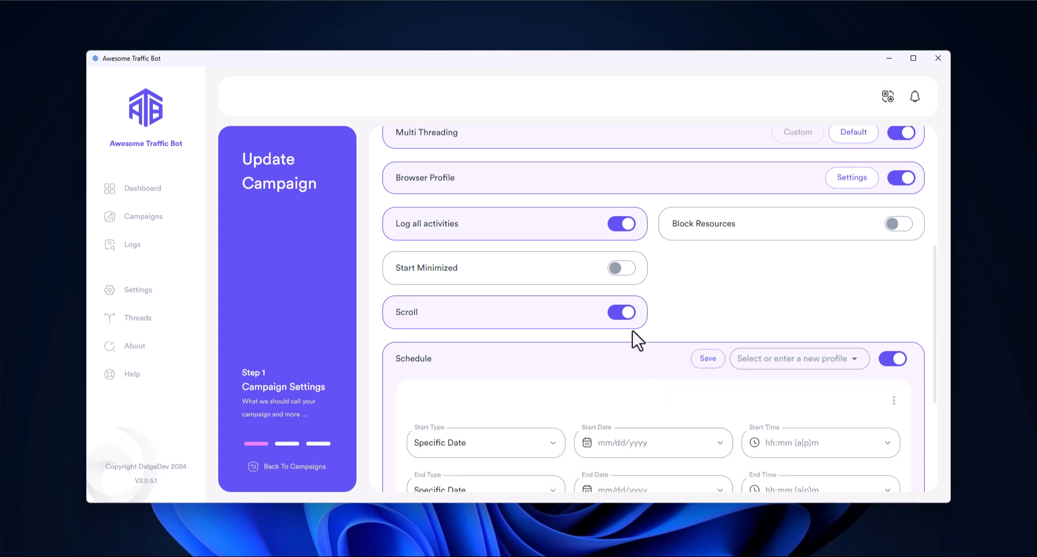
scroll(620, 342, down, 1)
click(853, 310)
click(811, 279)
scroll(815, 281, down, 1)
scroll(814, 282, down, 1)
scroll(814, 283, up, 1)
click(856, 256)
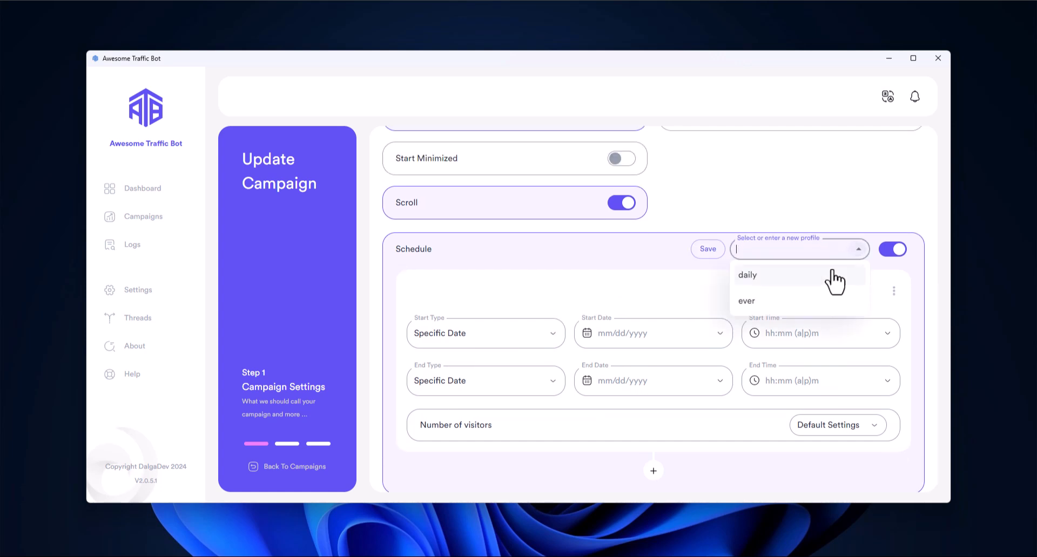
click(826, 275)
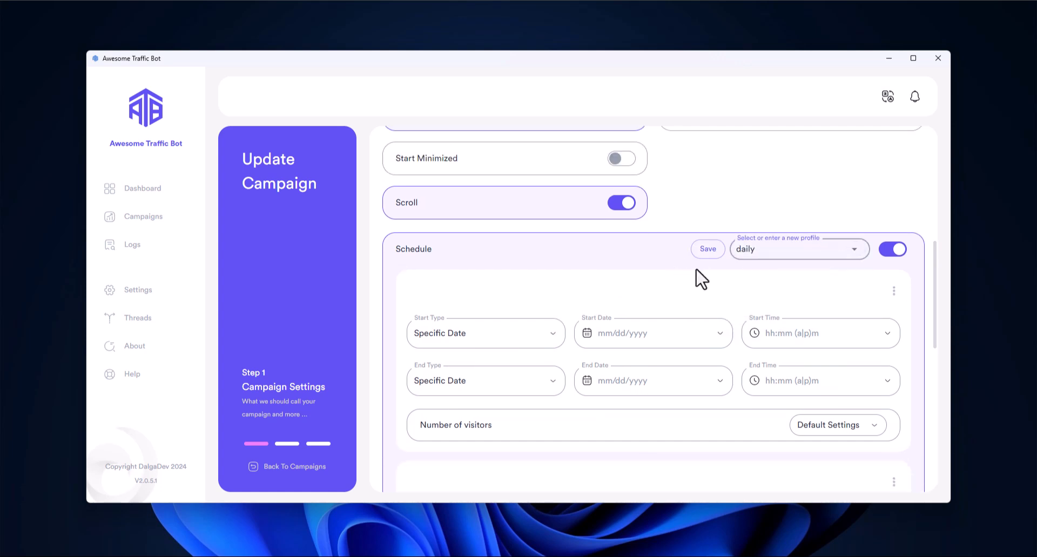
Remove the blank first slot, leaving the two daily profile slots.
scroll(736, 287, down, 3)
scroll(743, 290, down, 5)
scroll(829, 287, up, 6)
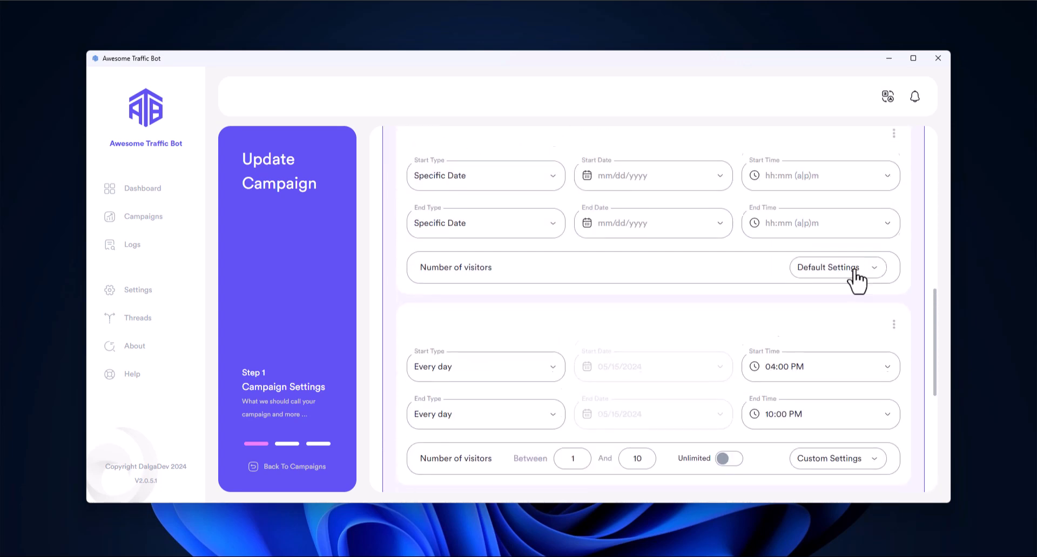
click(893, 202)
click(825, 225)
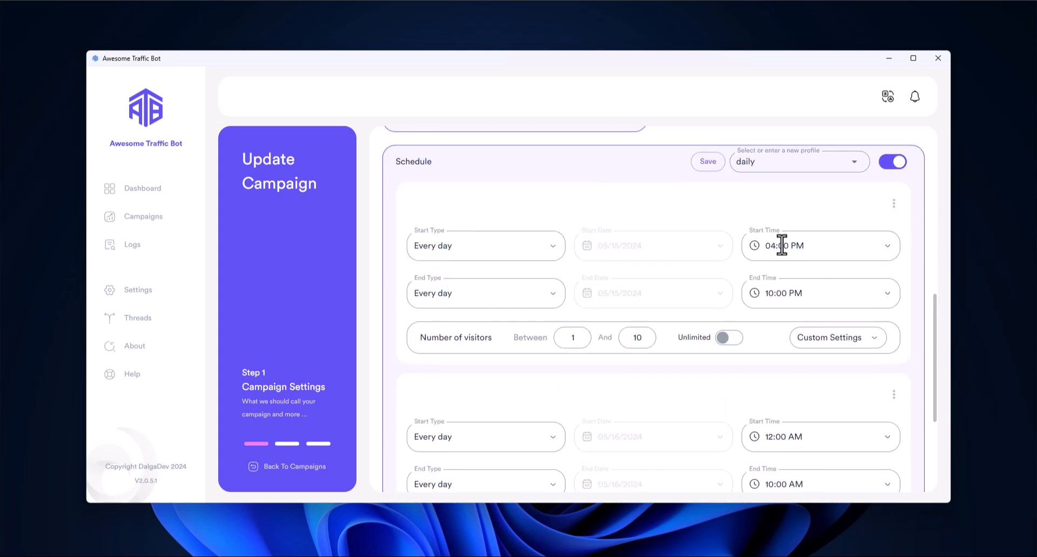
scroll(756, 294, down, 4)
scroll(741, 316, up, 2)
scroll(741, 316, up, 4)
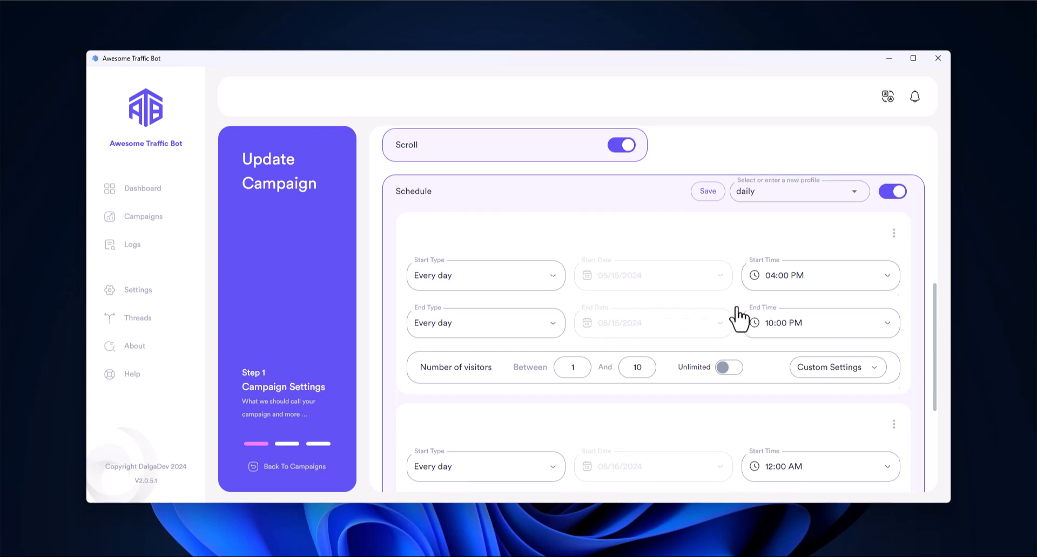
scroll(739, 316, down, 5)
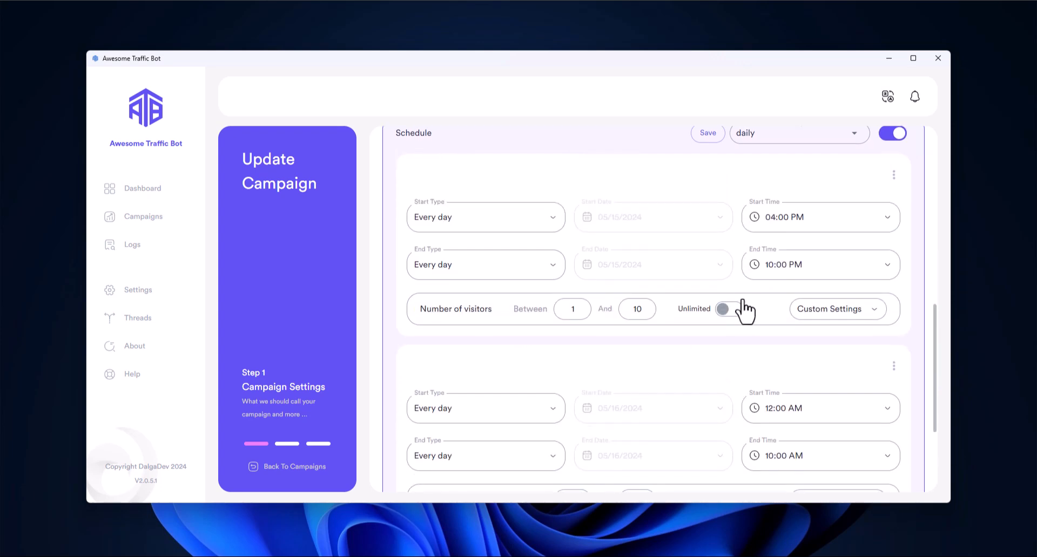
scroll(741, 299, up, 3)
mouse_move(993, 556)
scroll(787, 232, down, 3)
scroll(778, 234, up, 4)
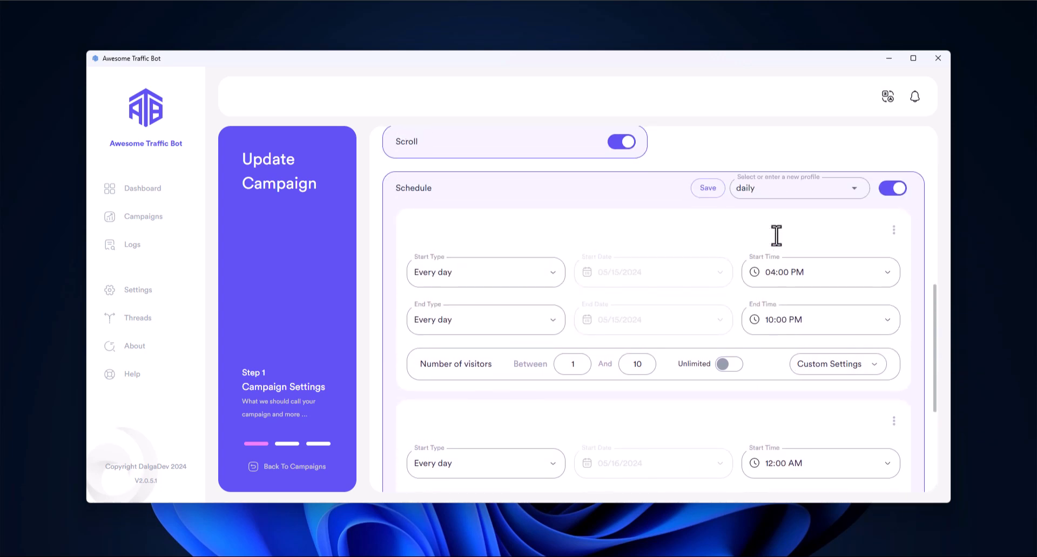
Set the first slot's start time to 01:43 PM.
click(781, 271)
click(824, 324)
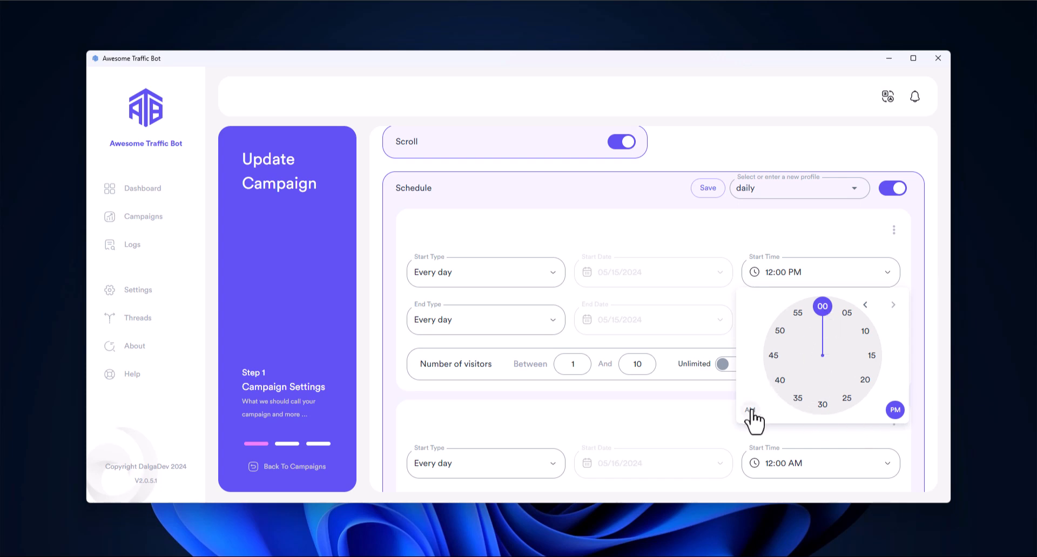
drag(837, 306, 772, 352)
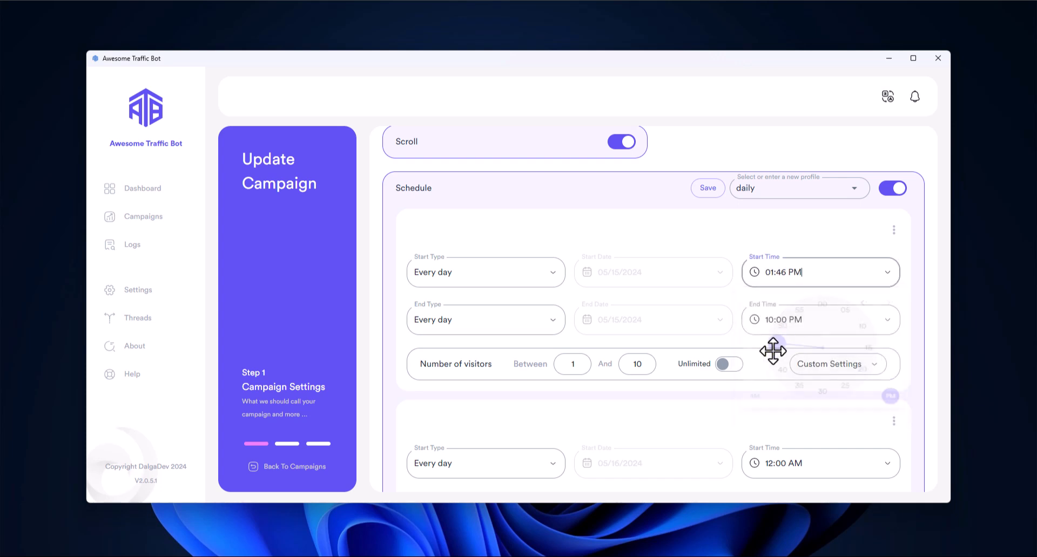
click(825, 275)
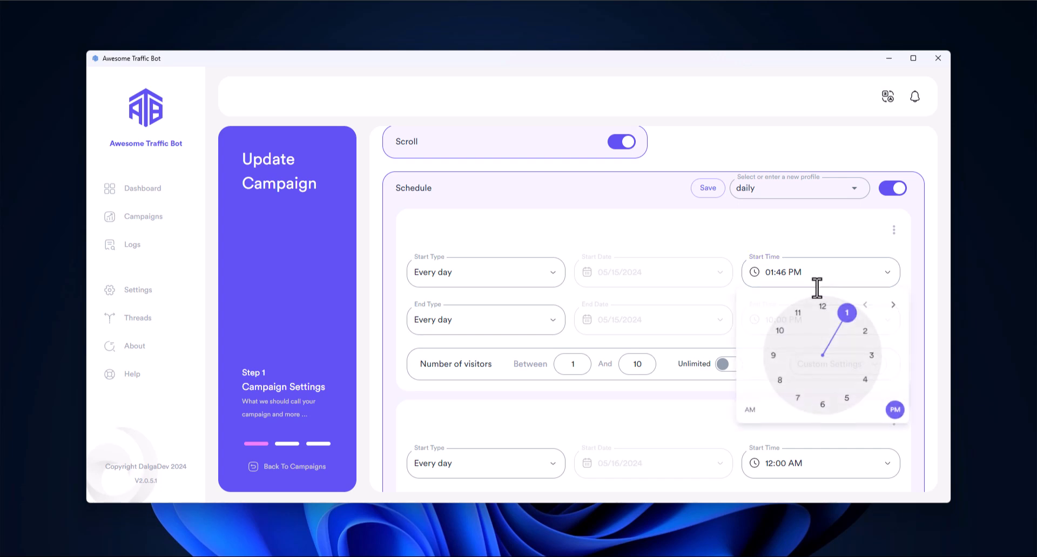
click(892, 305)
drag(824, 397, 778, 364)
click(780, 313)
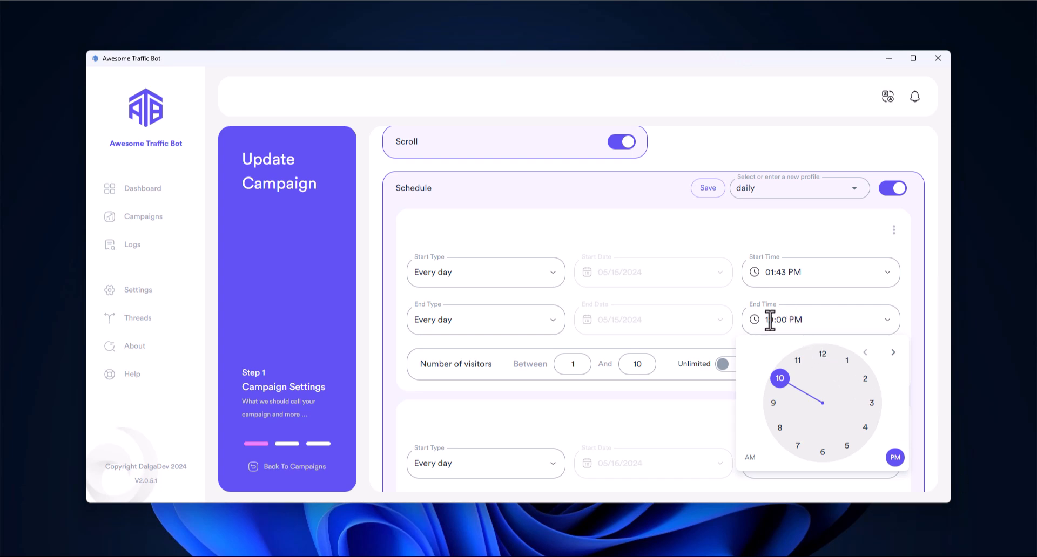
Cap the first slot's maximum visitors at 1 and quick-update the campaign.
double_click(622, 366)
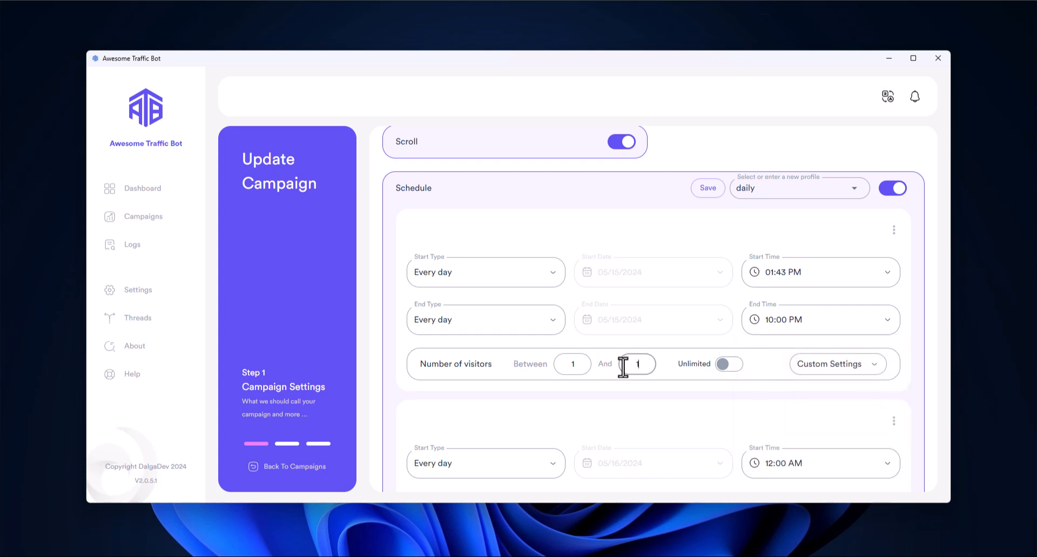
scroll(551, 227, down, 3)
scroll(562, 234, up, 2)
scroll(723, 208, up, 3)
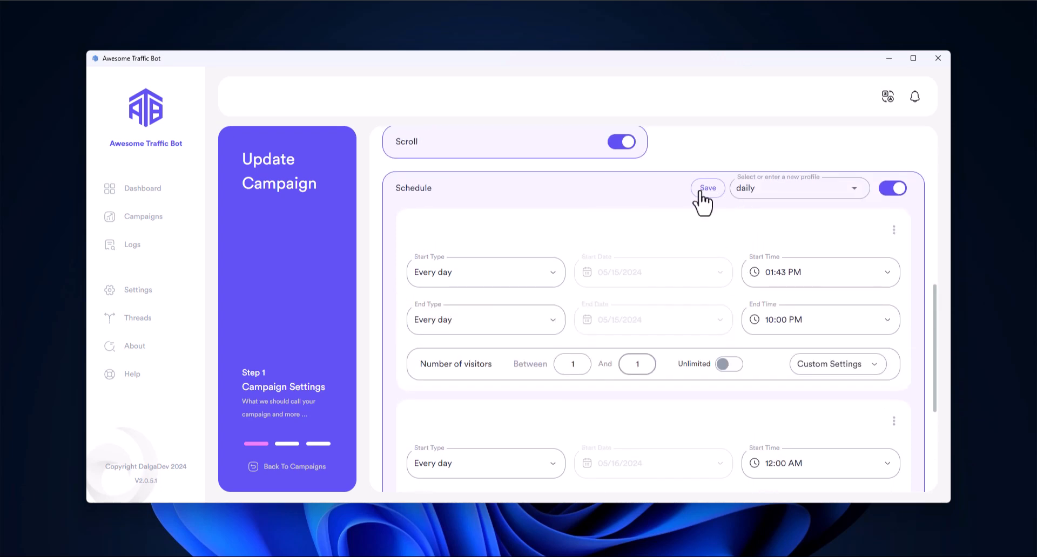
click(706, 189)
scroll(783, 324, down, 5)
click(864, 465)
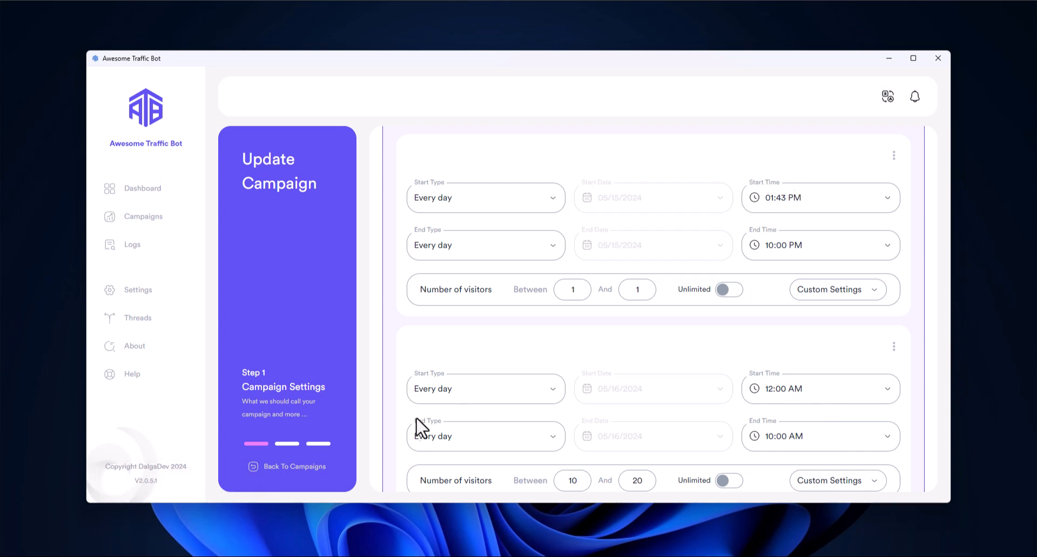
Go back to the campaigns list and restart the first campaign from scratch.
click(315, 467)
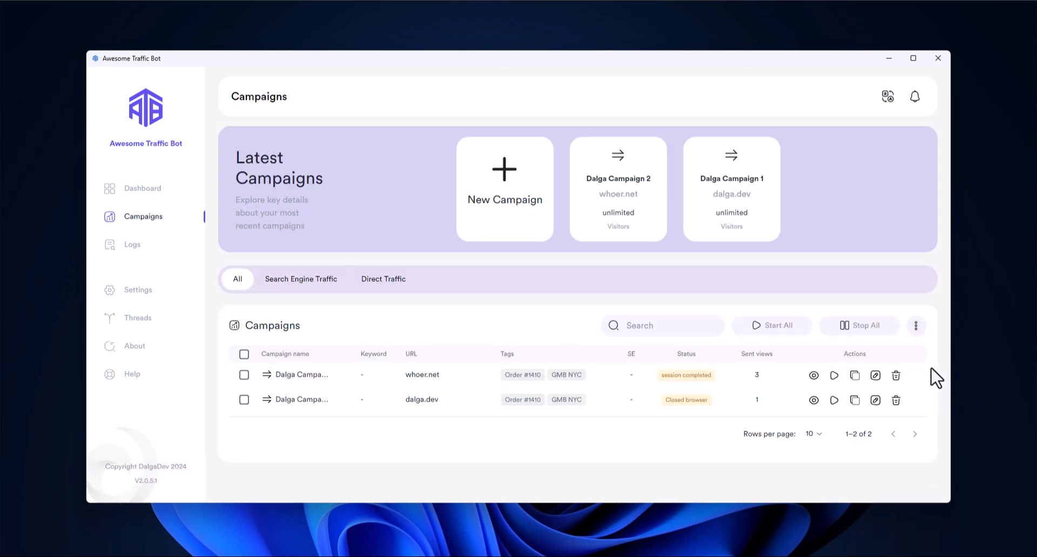
click(834, 376)
click(490, 297)
Review Dalga Campaign 2's visitor stats and recent logs, then return to the campaigns list.
click(813, 376)
scroll(378, 324, down, 5)
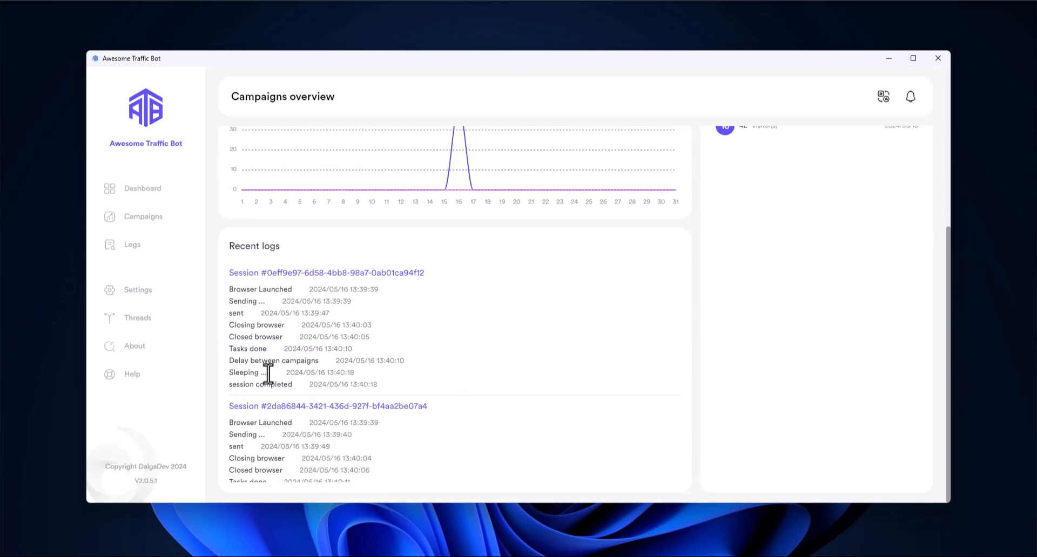
scroll(291, 361, up, 5)
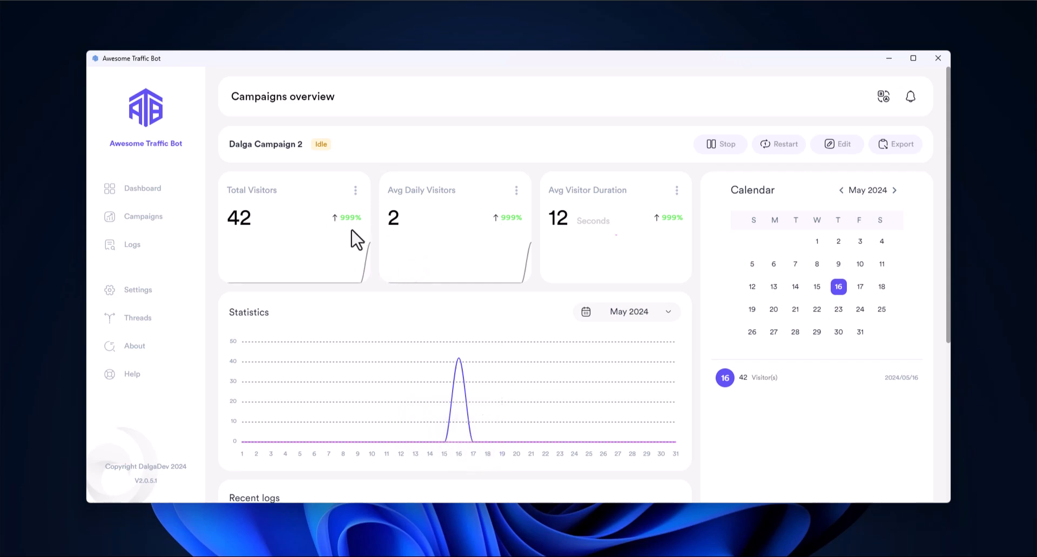
scroll(400, 245, down, 5)
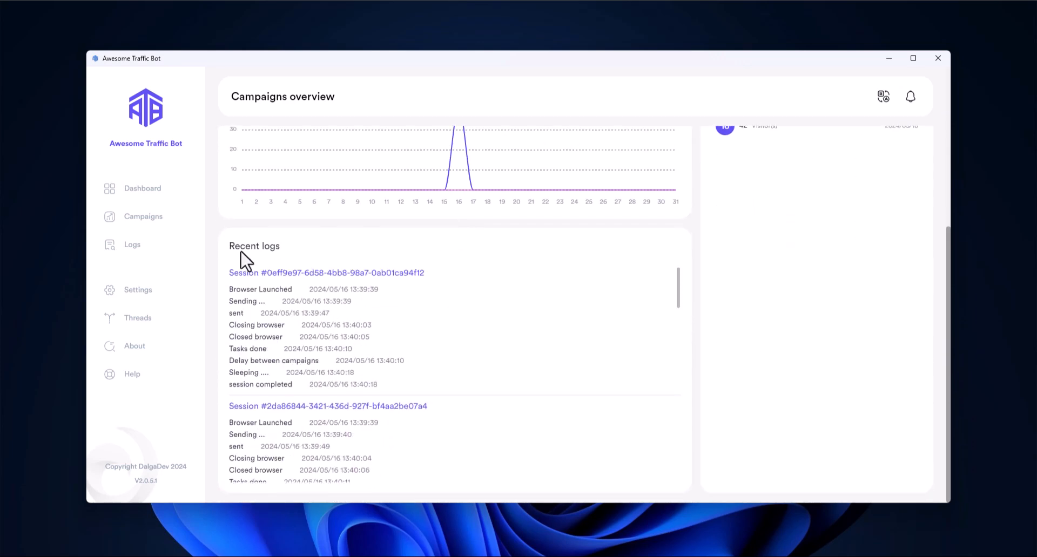
click(165, 222)
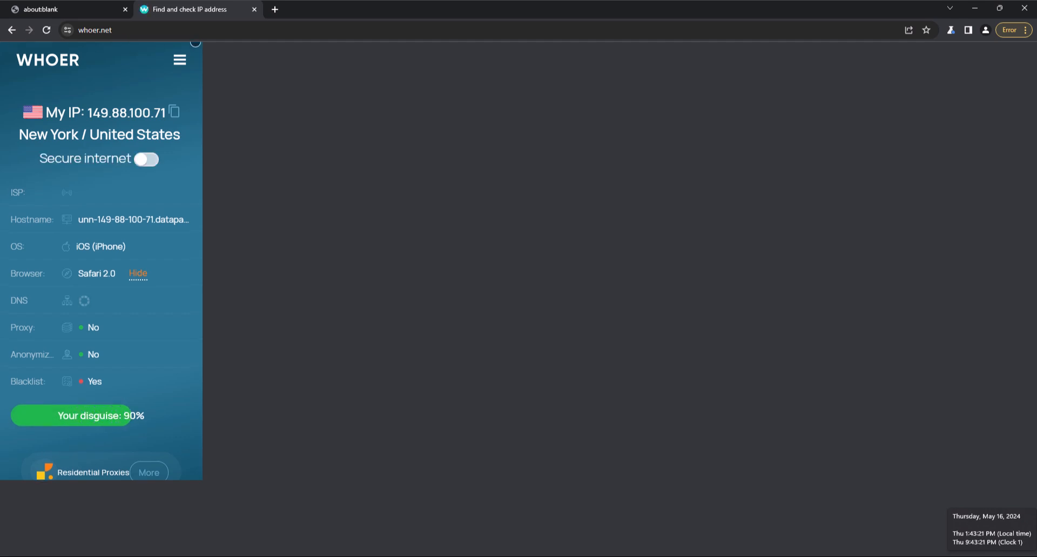
scroll(101, 259, down, 3)
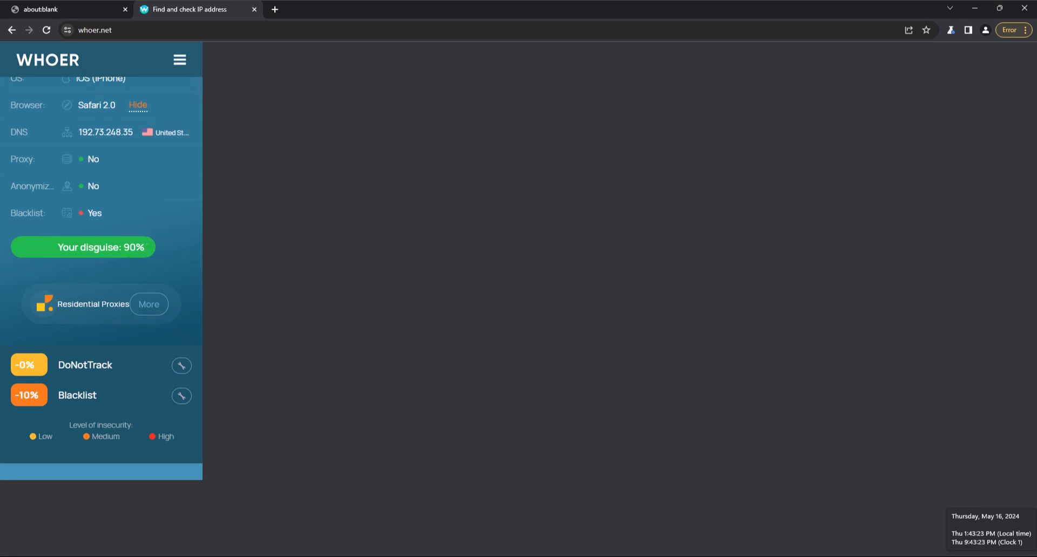
scroll(101, 260, down, 2)
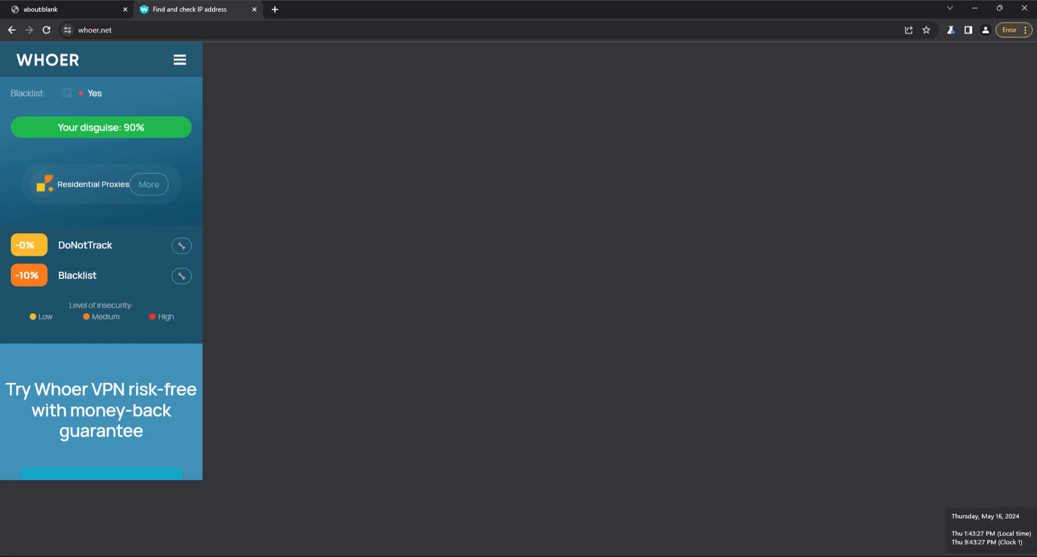
scroll(101, 259, down, 1)
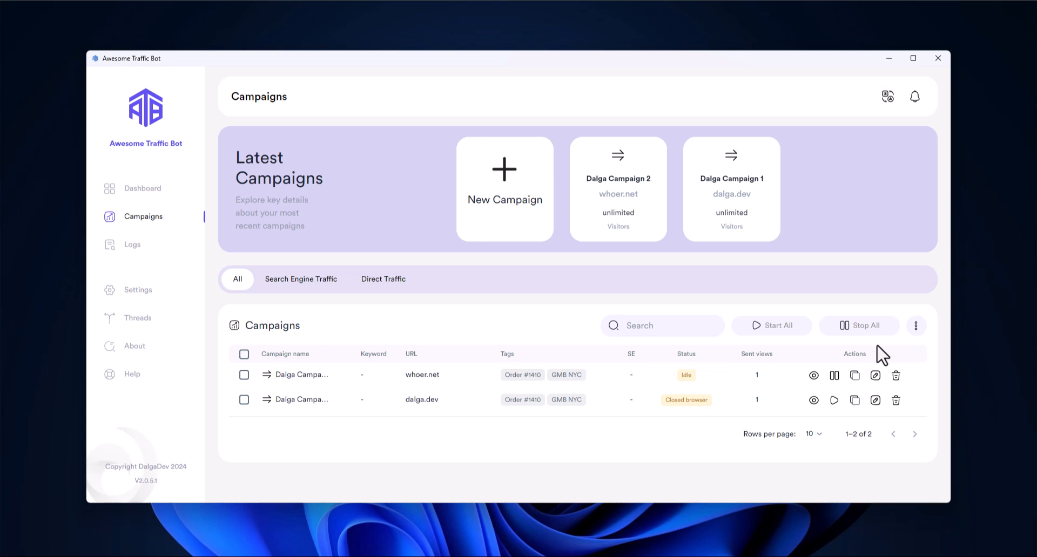
Set Dalga Campaign 2's first schedule entry to start and end on a Specific Date (05/16/2024).
click(875, 375)
scroll(594, 373, down, 5)
scroll(639, 356, down, 2)
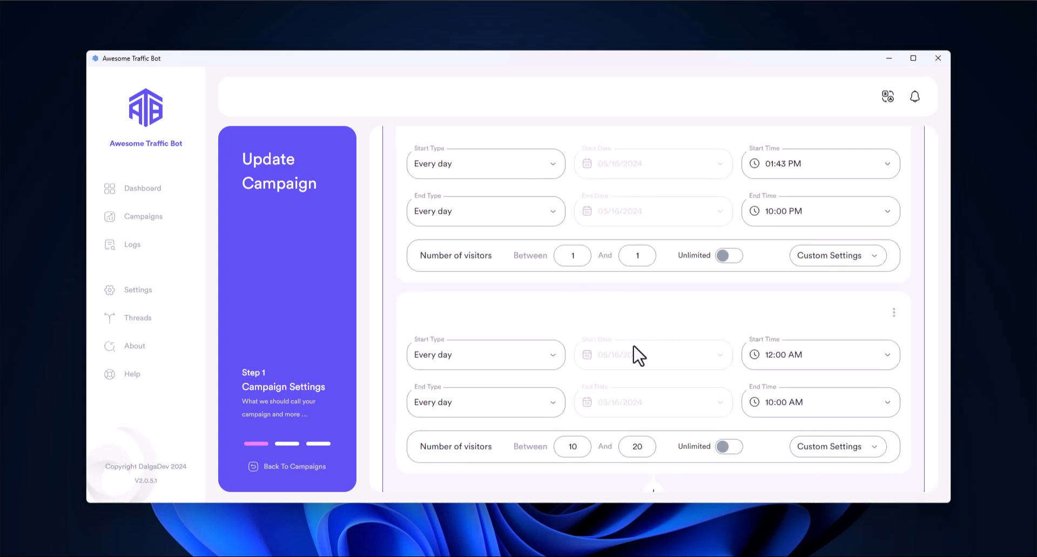
click(494, 166)
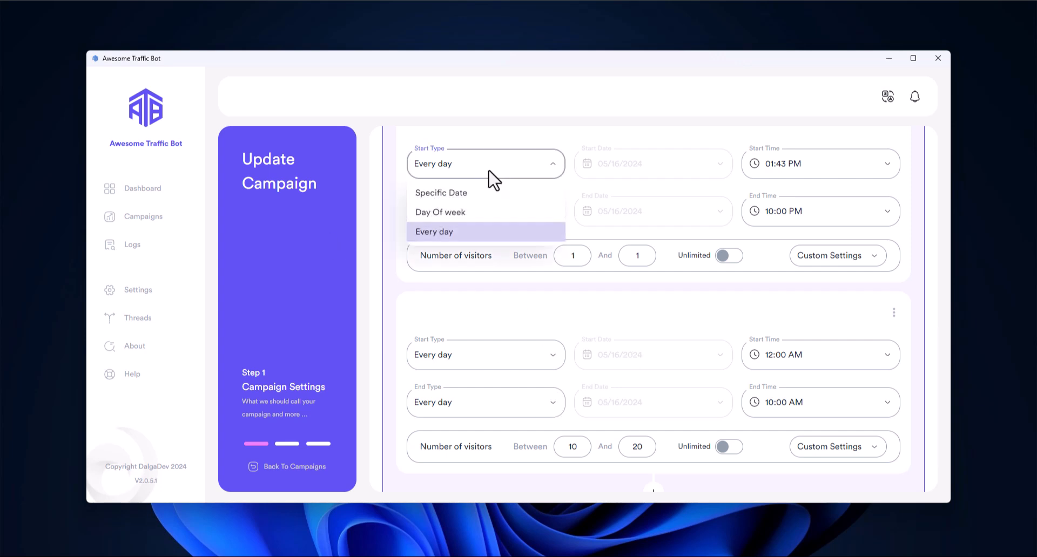
click(480, 197)
click(547, 214)
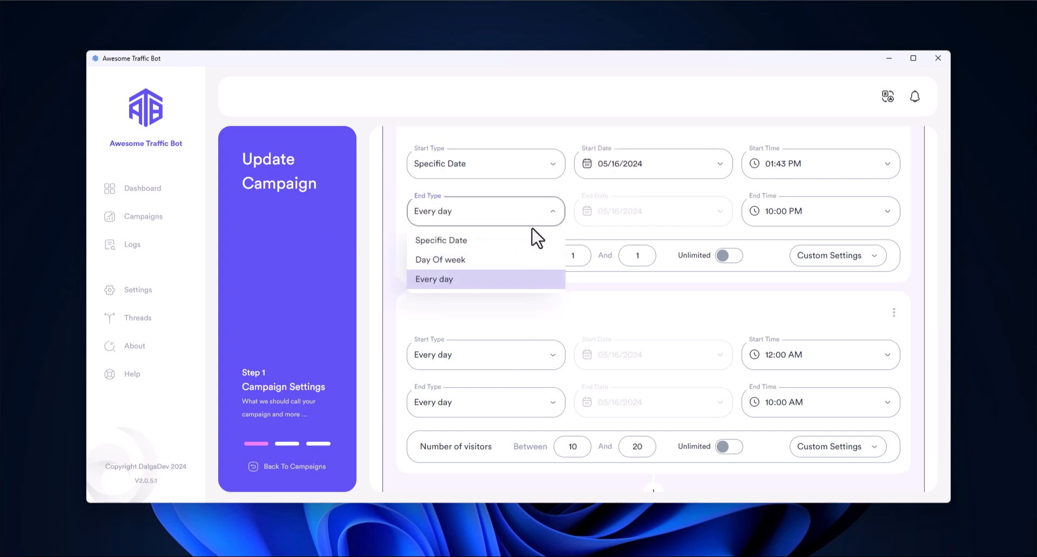
click(520, 241)
click(620, 214)
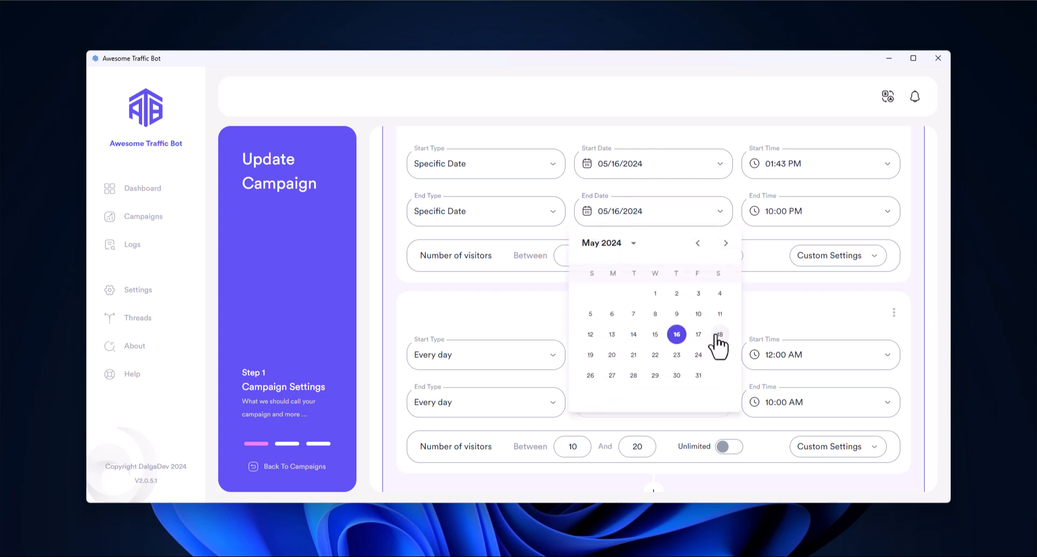
click(459, 219)
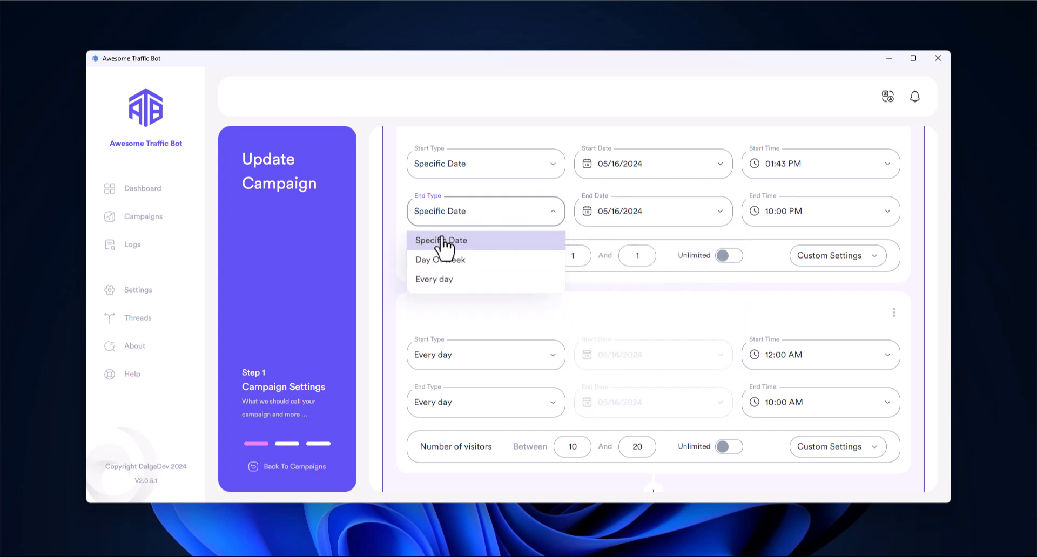
click(491, 335)
Look over the edited schedule, then return to the campaigns list.
scroll(497, 338, up, 8)
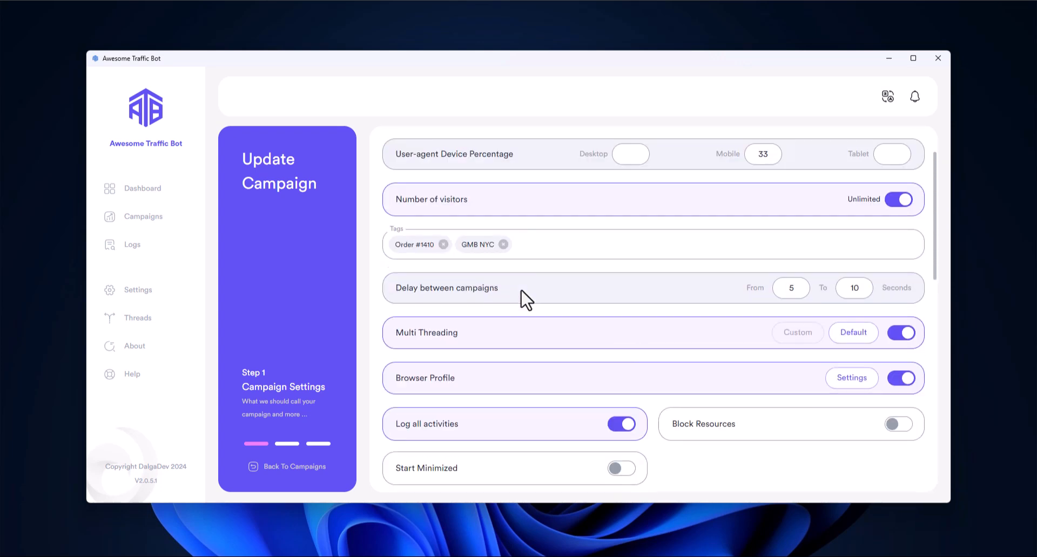
scroll(523, 298, down, 4)
scroll(527, 300, down, 1)
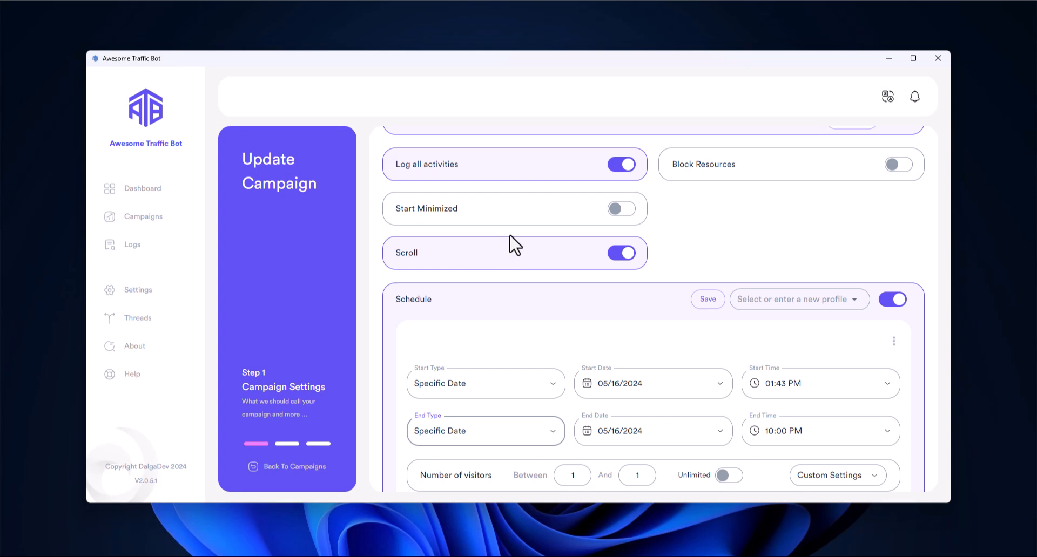
scroll(515, 245, up, 5)
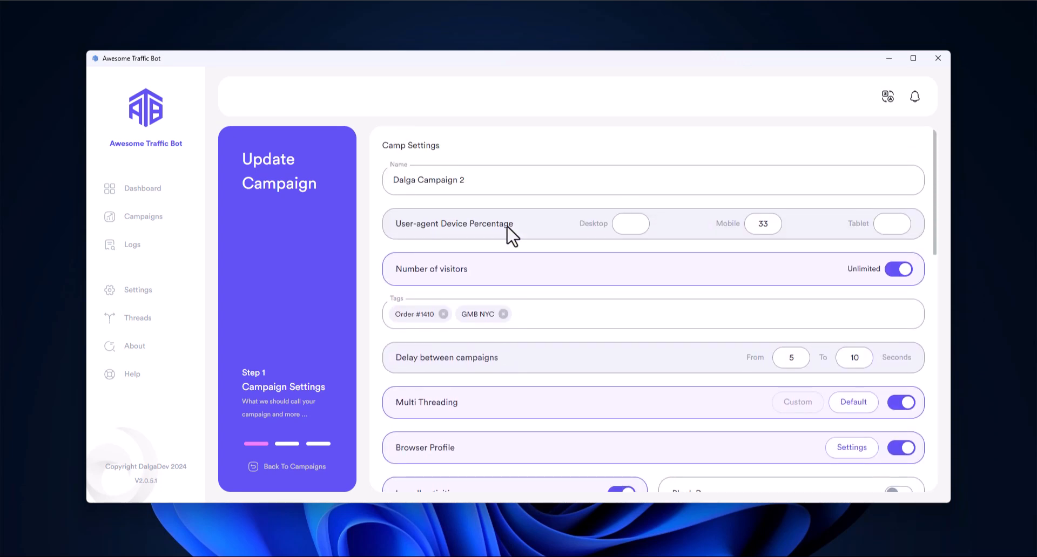
scroll(507, 237, down, 10)
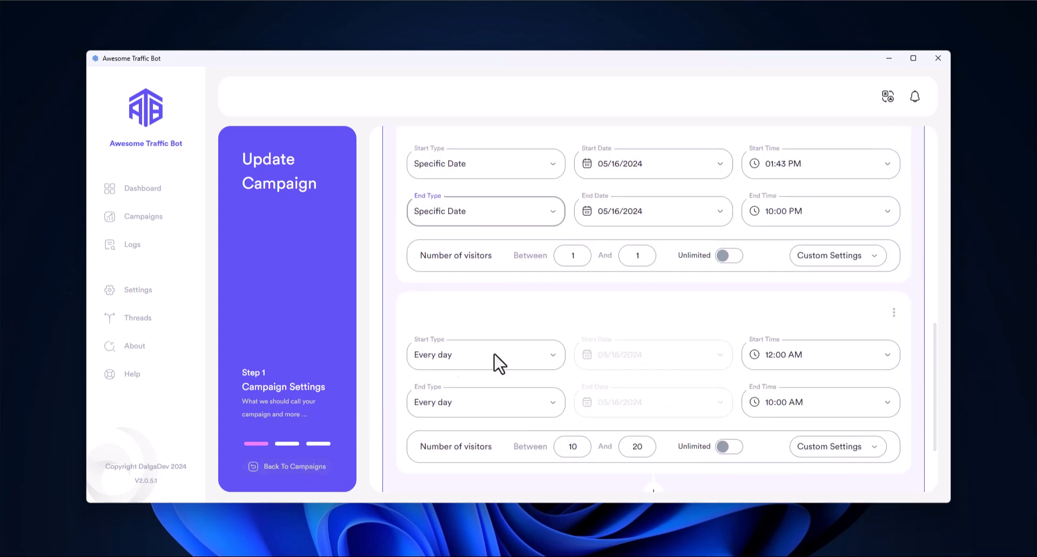
scroll(449, 373, down, 2)
scroll(536, 354, up, 6)
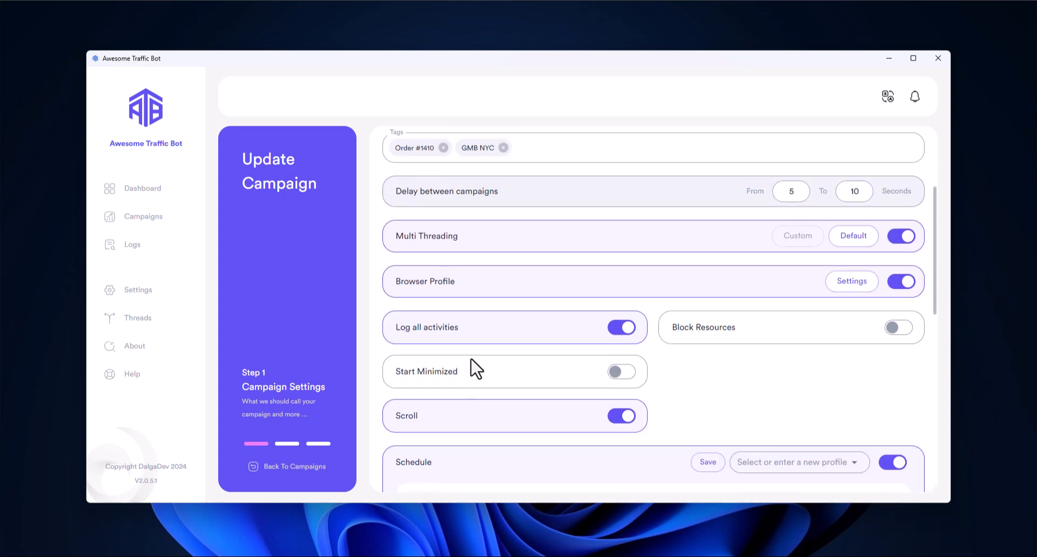
scroll(475, 370, up, 2)
click(303, 468)
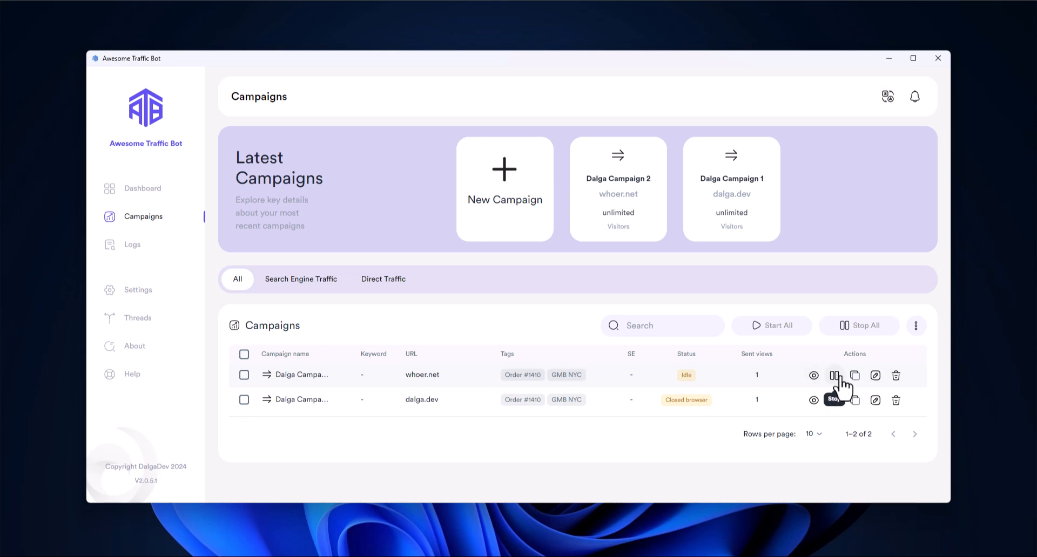
Stop Dalga Campaign 2 and open Import Options from the menu beside Stop All.
click(870, 328)
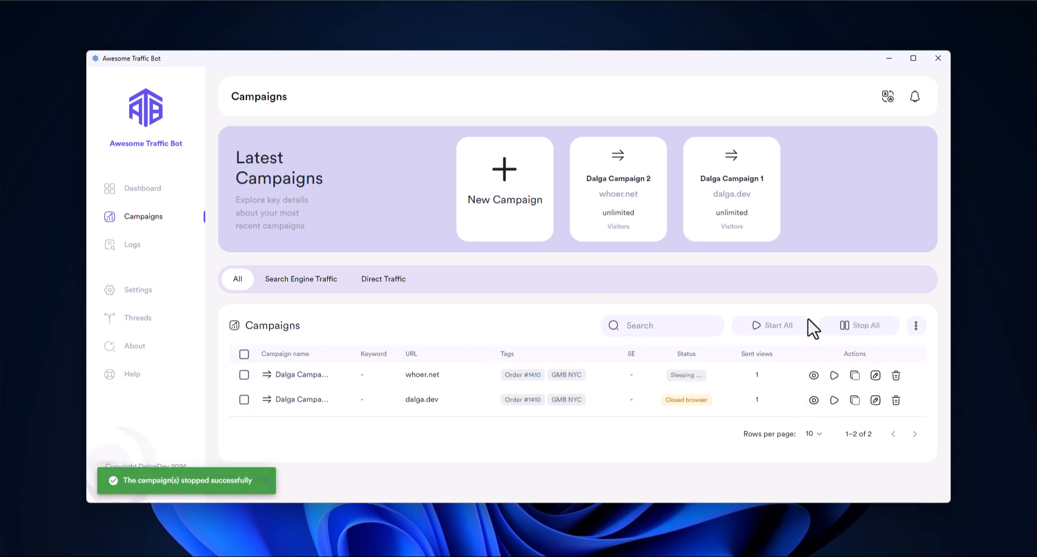
click(916, 328)
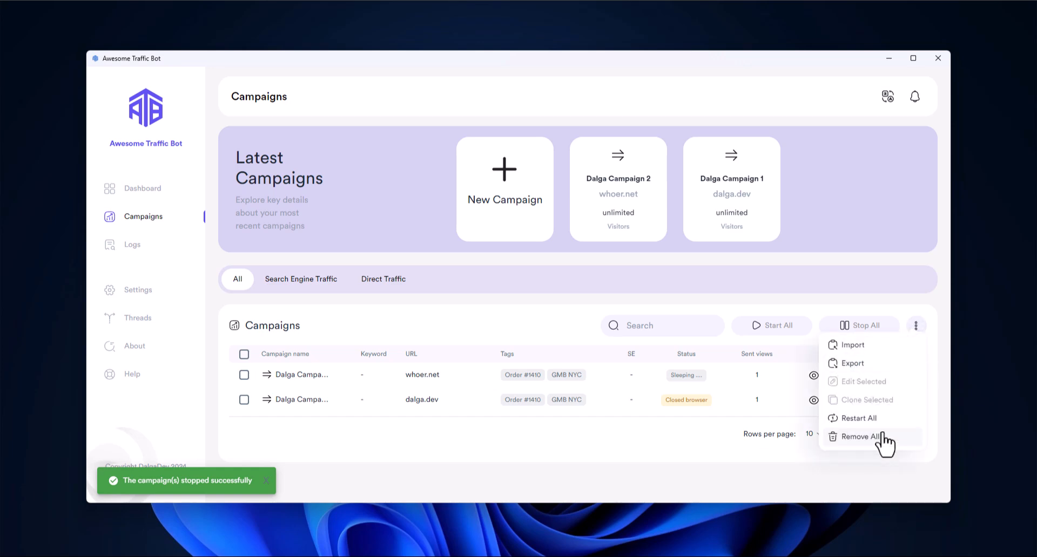
click(867, 346)
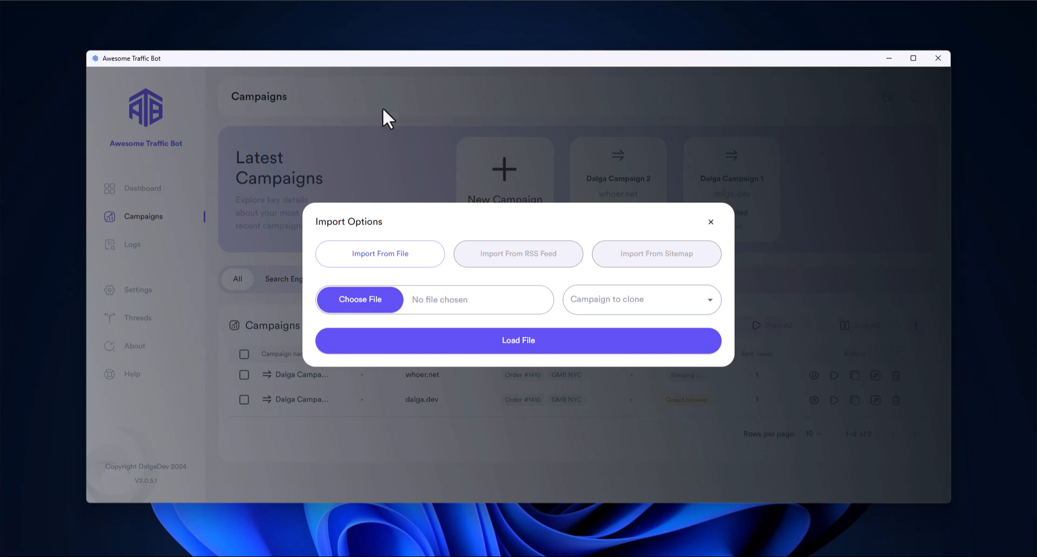
Save a Notepad list of google.com and youtube.com as campaign-text.txt in atb-campaigns.
key(alt+Tab)
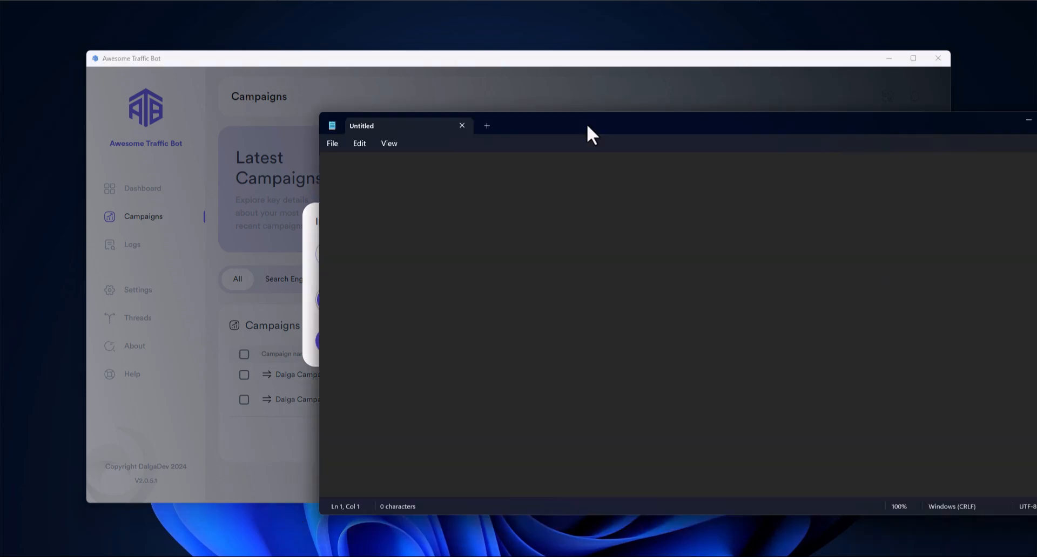
text(google.com)
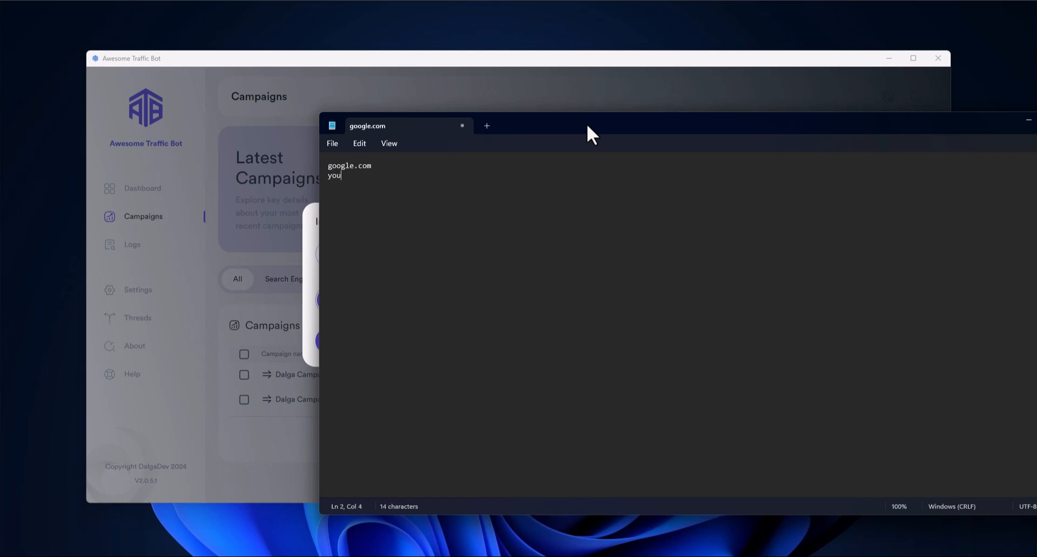
key(ctrl+s)
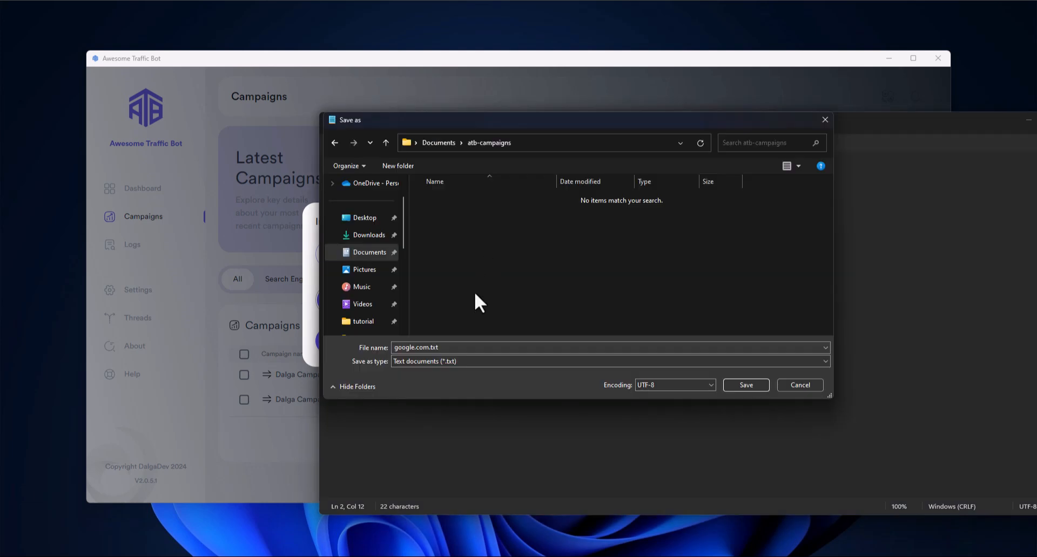
text(ca)
text(mpaign-text)
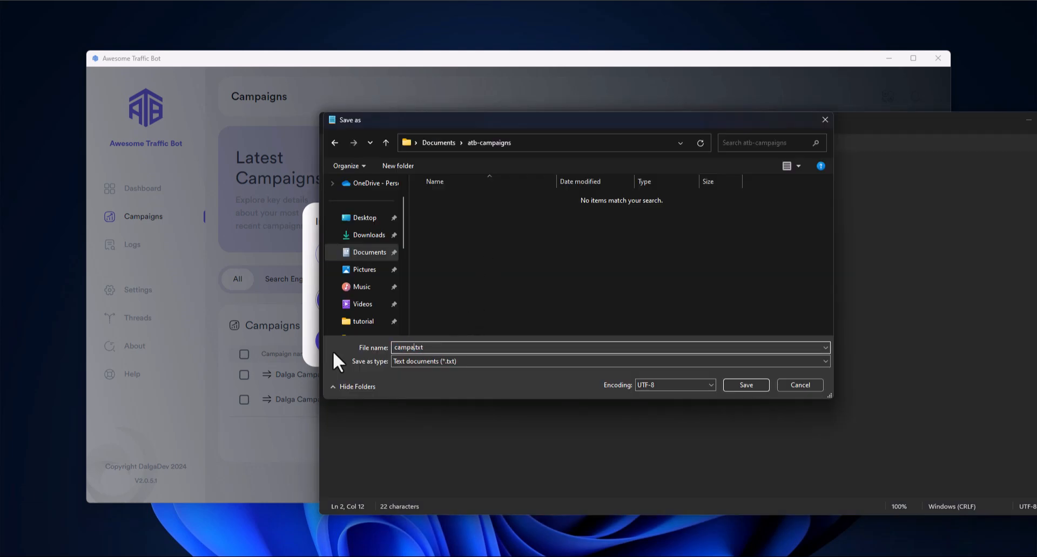
key(Return)
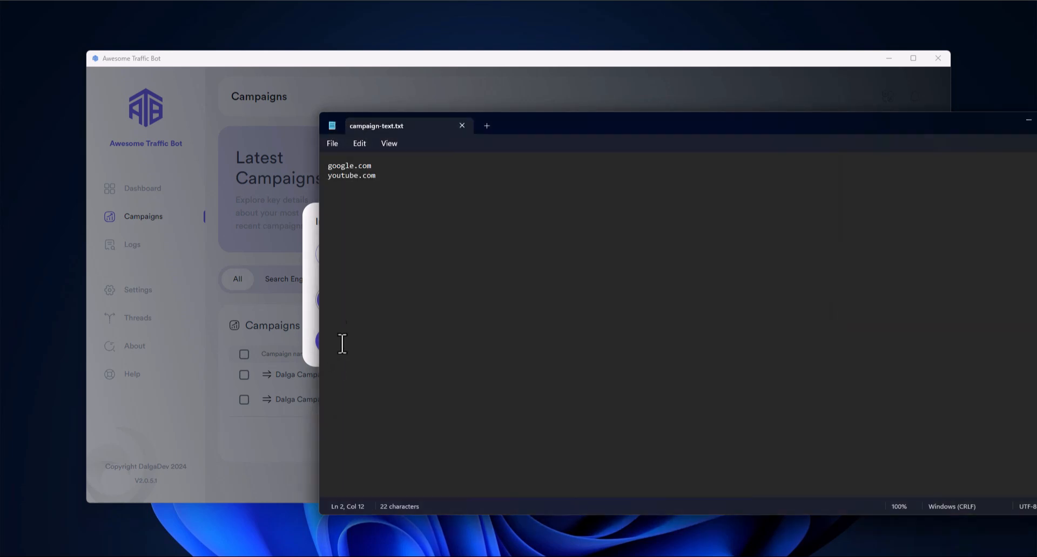
Prefix the lines so they read dalgadev:google.com and awesome traffic bot:youtube.com, and save.
click(328, 168)
text(a)
text(awesom)
text(e traffic bot:)
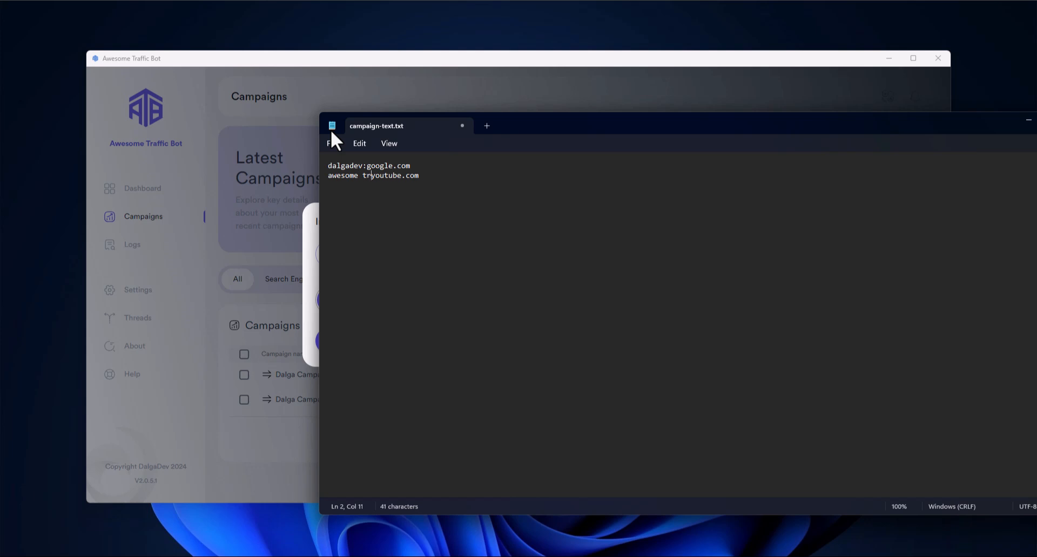
key(ctrl+s)
Load campaign-text.txt for import, with Dalga Campaign 1 as the campaign to clone.
click(314, 294)
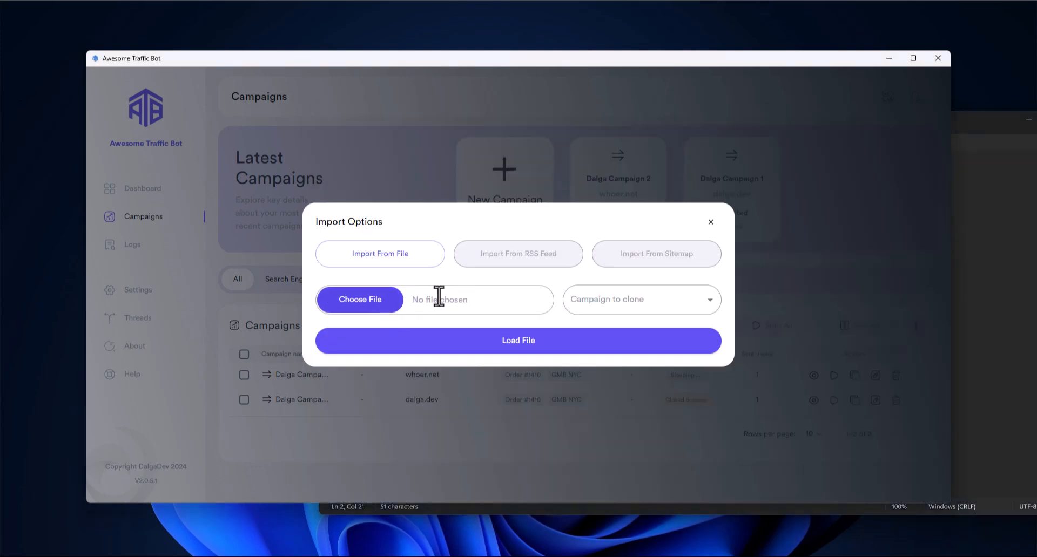
click(396, 299)
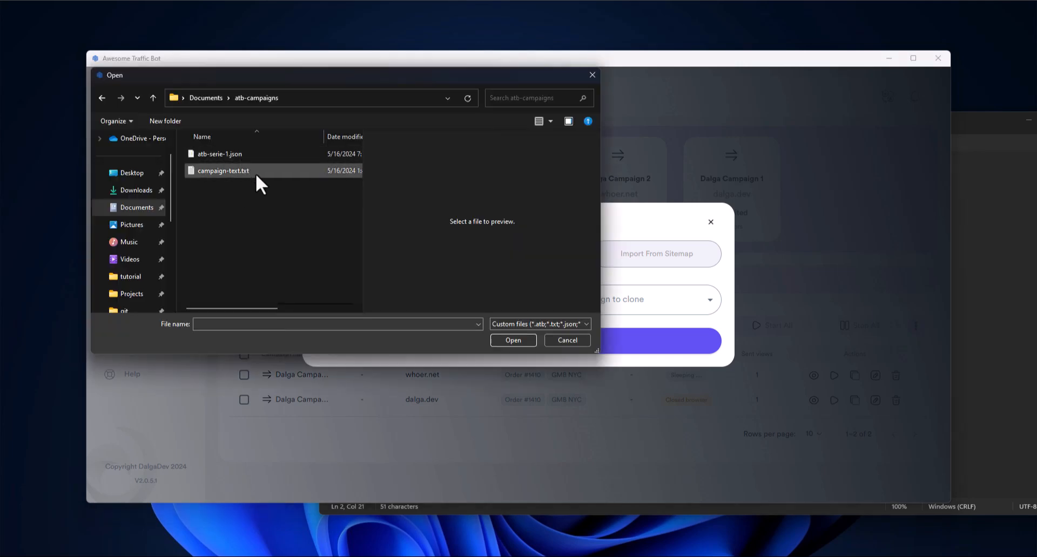
click(242, 173)
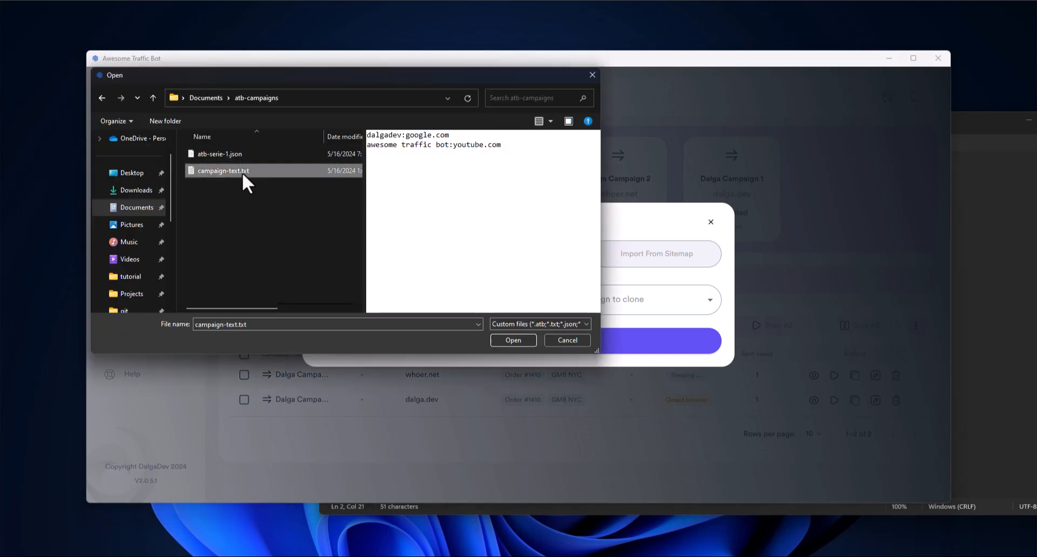
double_click(242, 172)
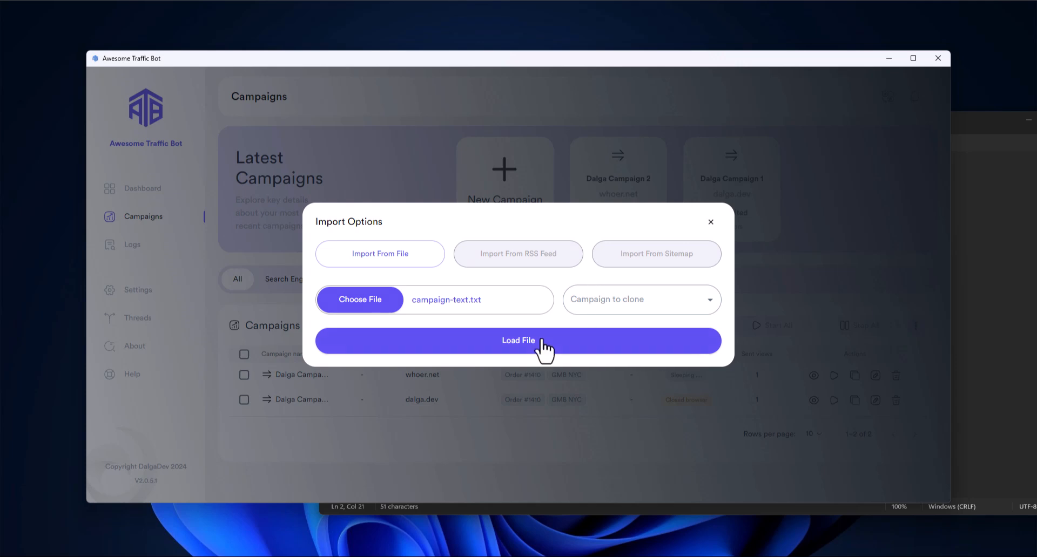
click(606, 305)
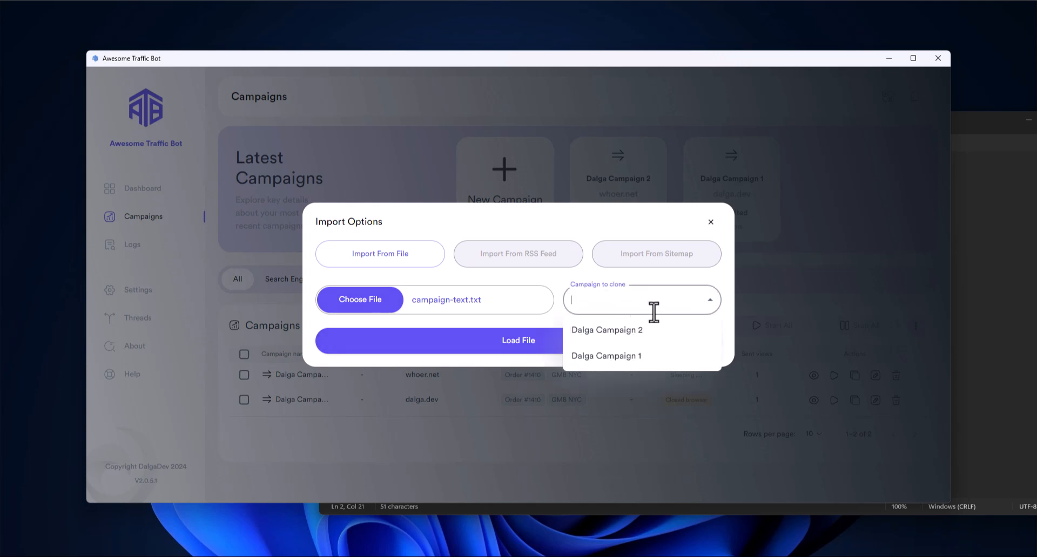
click(645, 358)
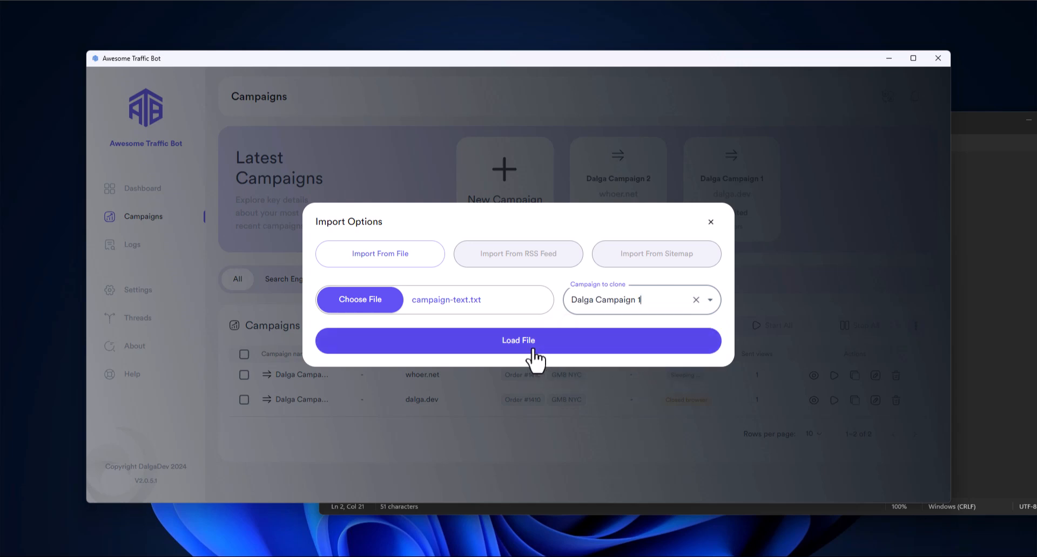
click(535, 356)
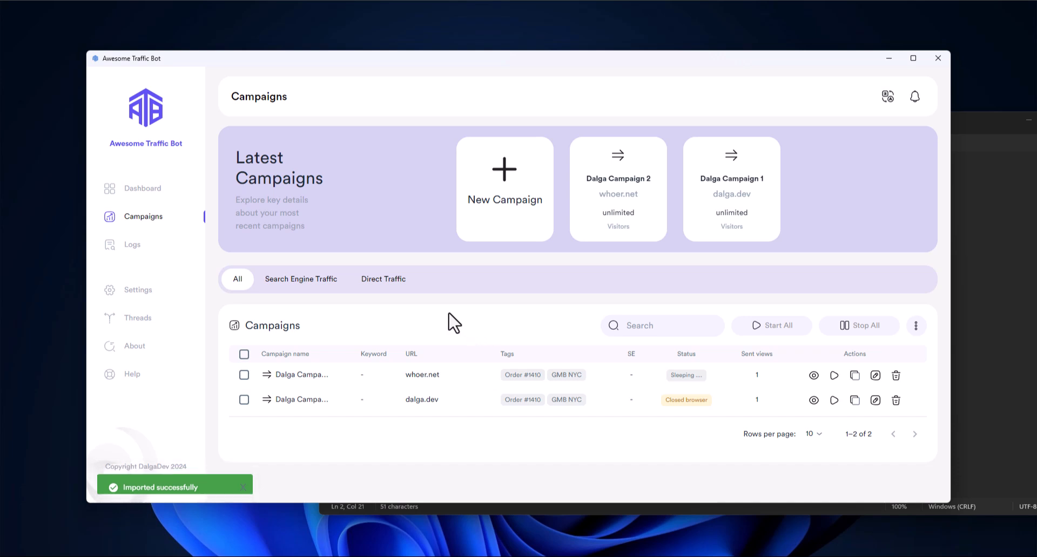
Change the cloned youtube.com campaign's task to Google search engine traffic.
scroll(448, 314, down, 1)
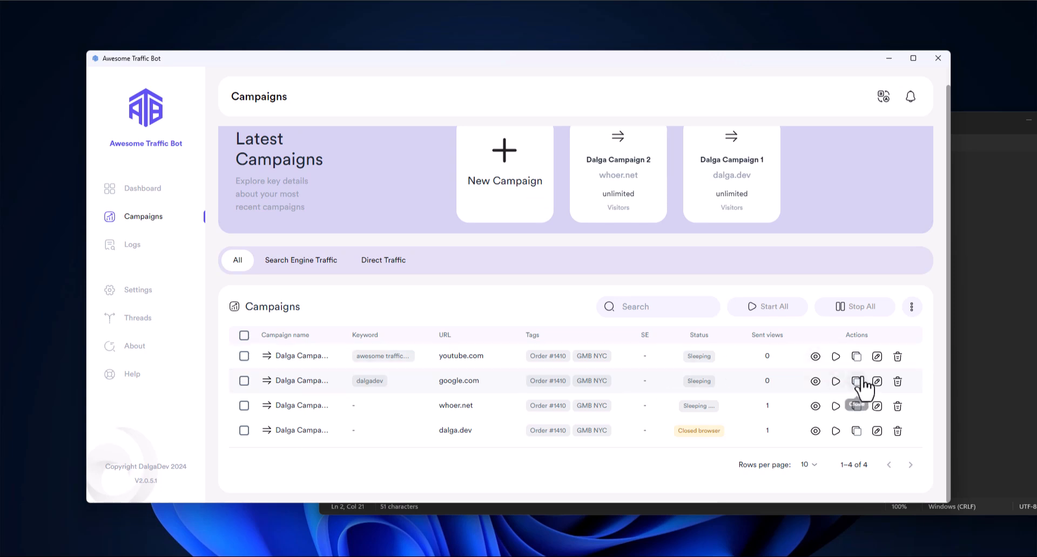
click(876, 357)
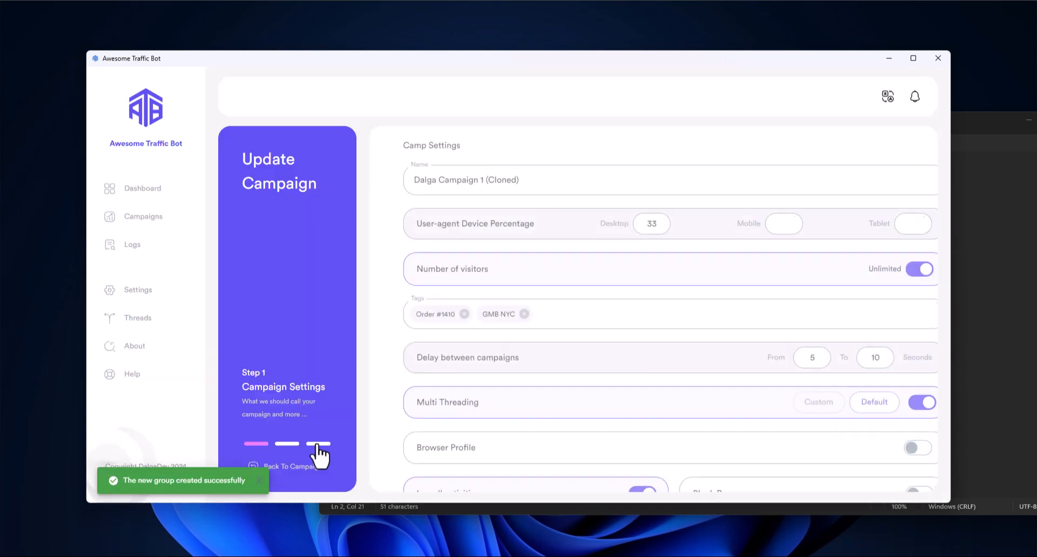
click(318, 443)
click(895, 193)
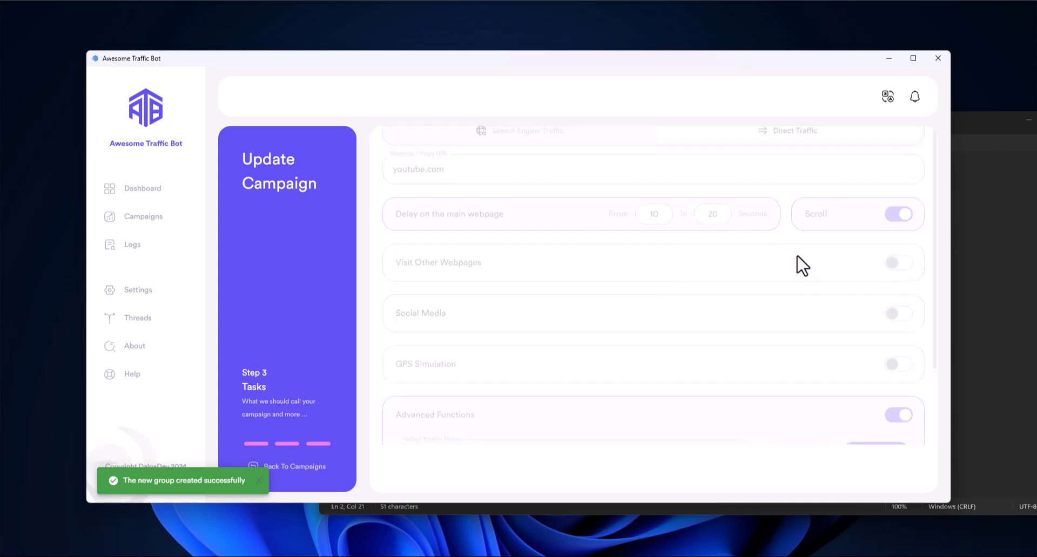
click(501, 184)
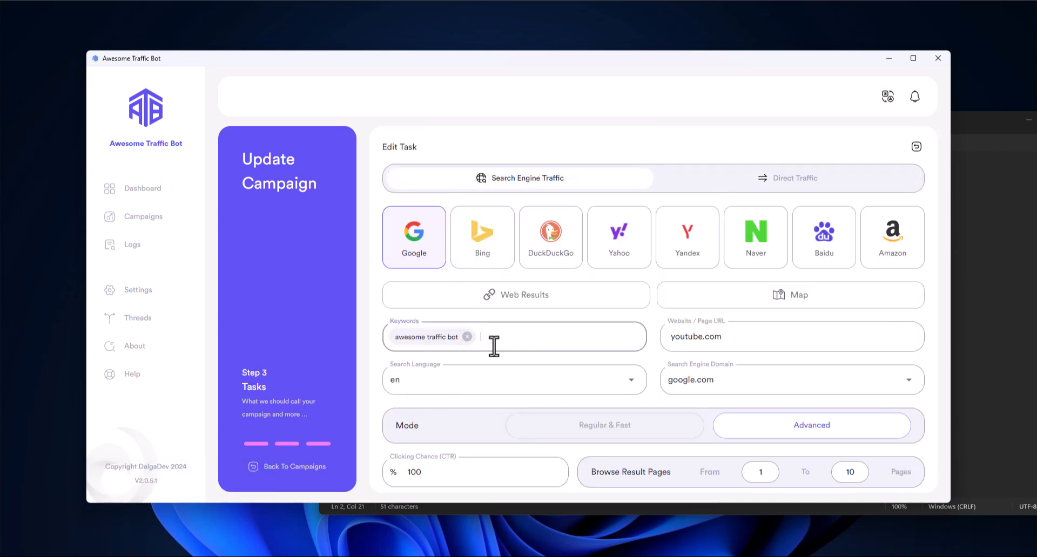
scroll(834, 453, down, 5)
click(837, 470)
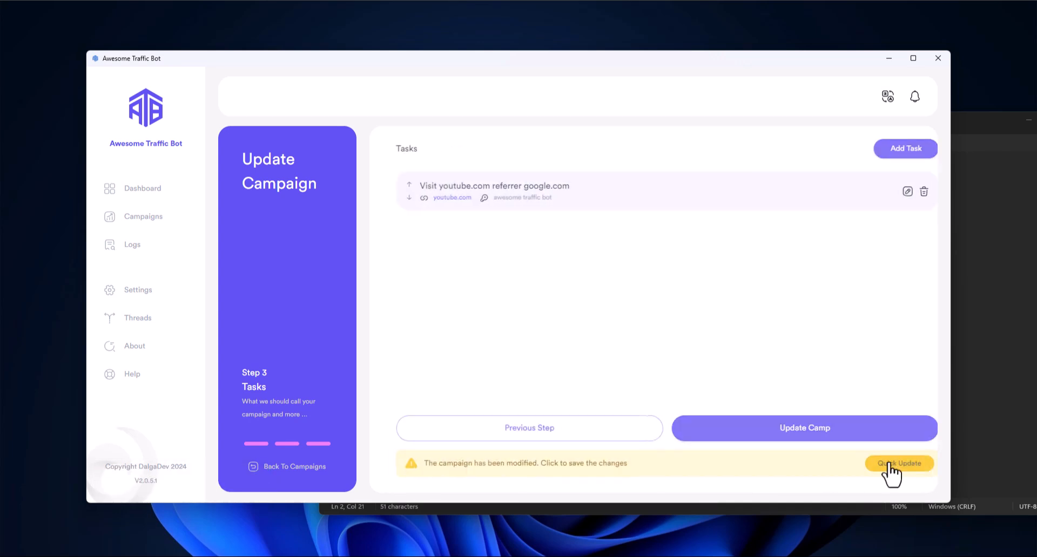
Quick-update the campaign, return to the list, and tick the whoer.net campaign.
click(894, 469)
click(320, 473)
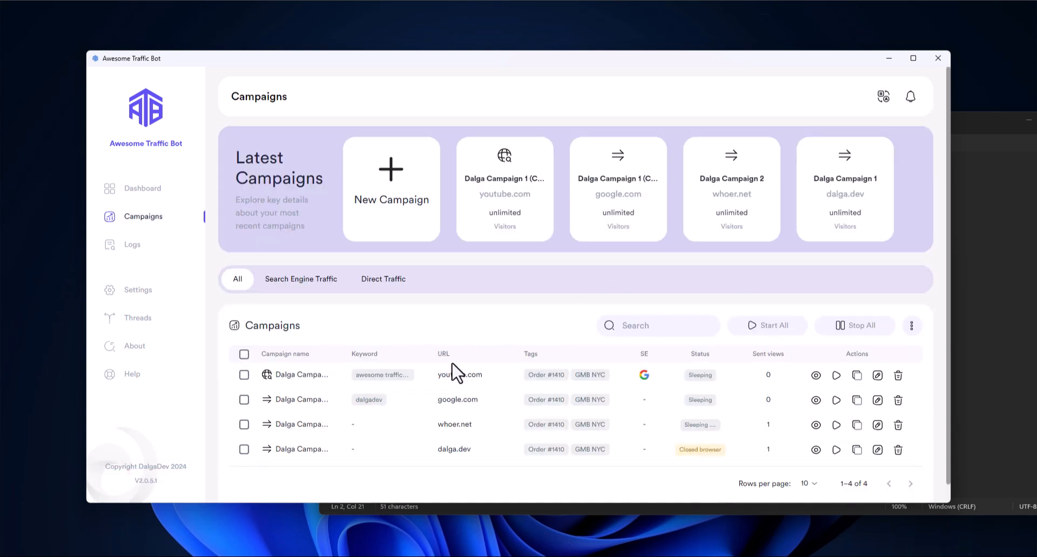
click(244, 425)
Tick the dalga.dev campaign too and export all settings to atb-2.
click(244, 449)
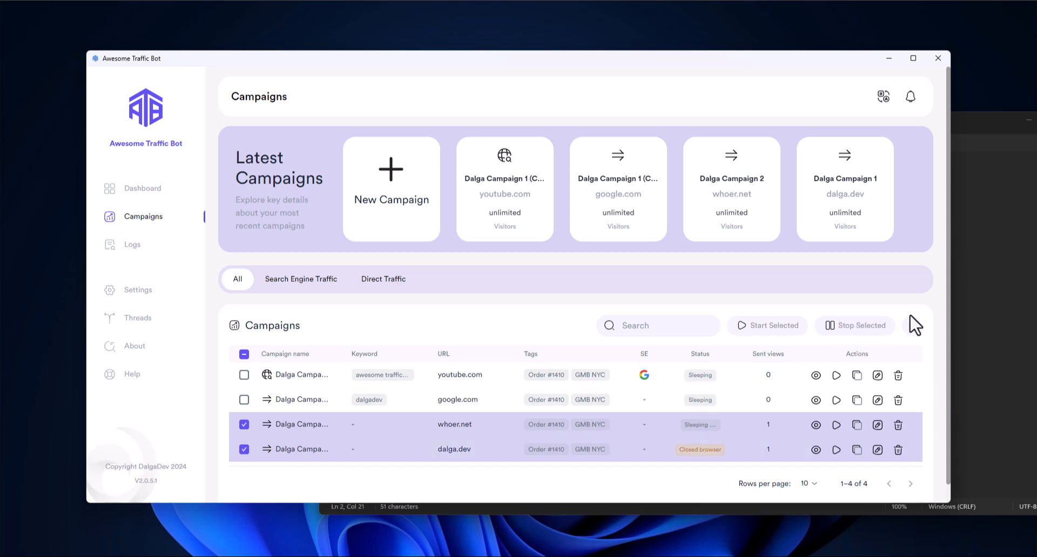
click(911, 325)
click(886, 363)
click(545, 299)
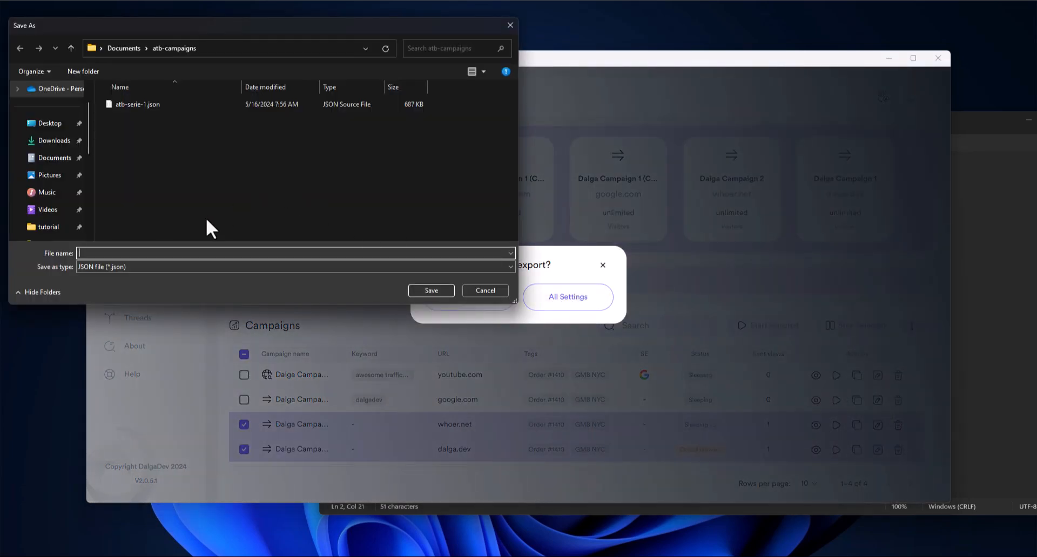
text(atb-2)
key(Return)
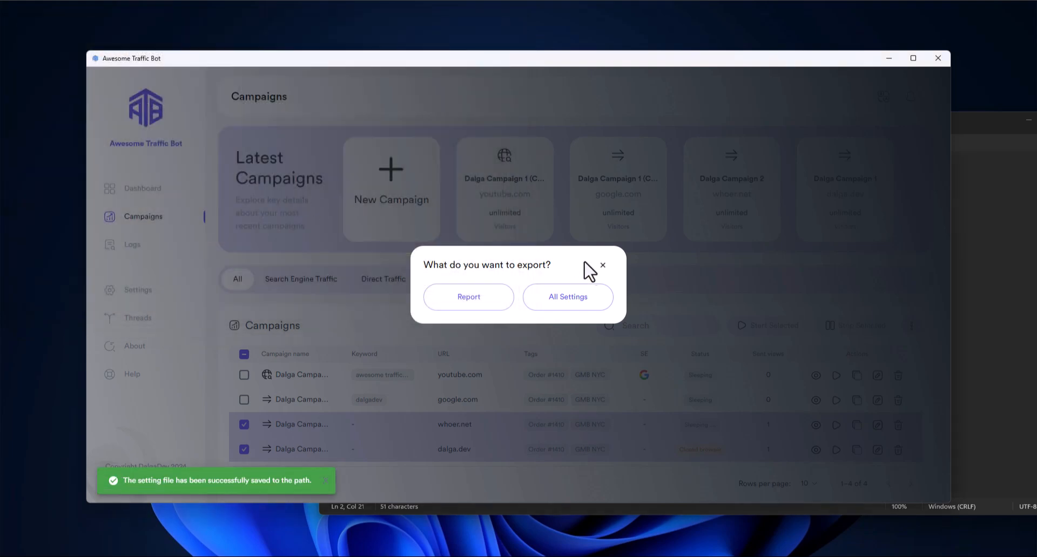
click(602, 266)
Remove the selected whoer.net and dalga.dev campaigns, confirming with YES.
click(912, 326)
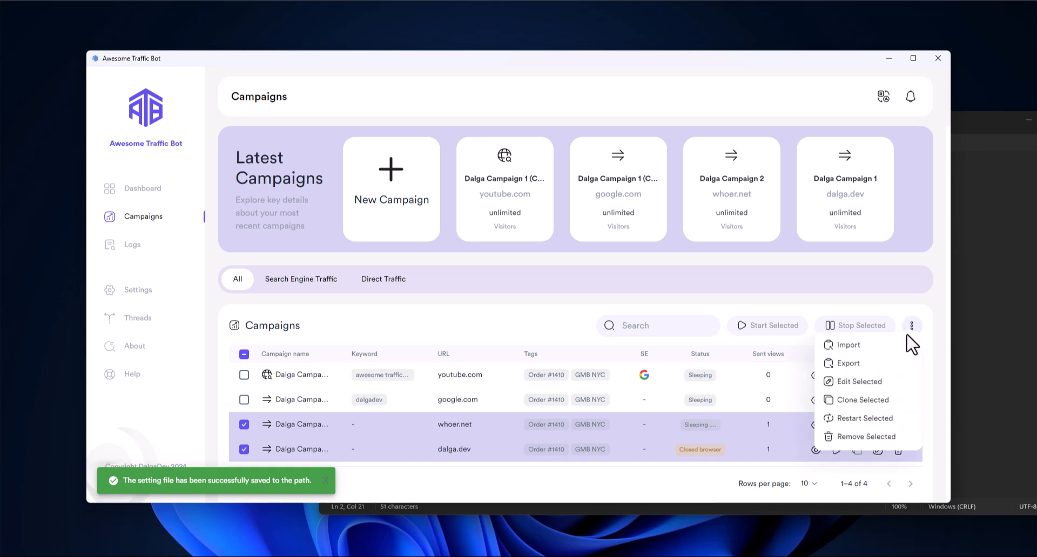
click(865, 436)
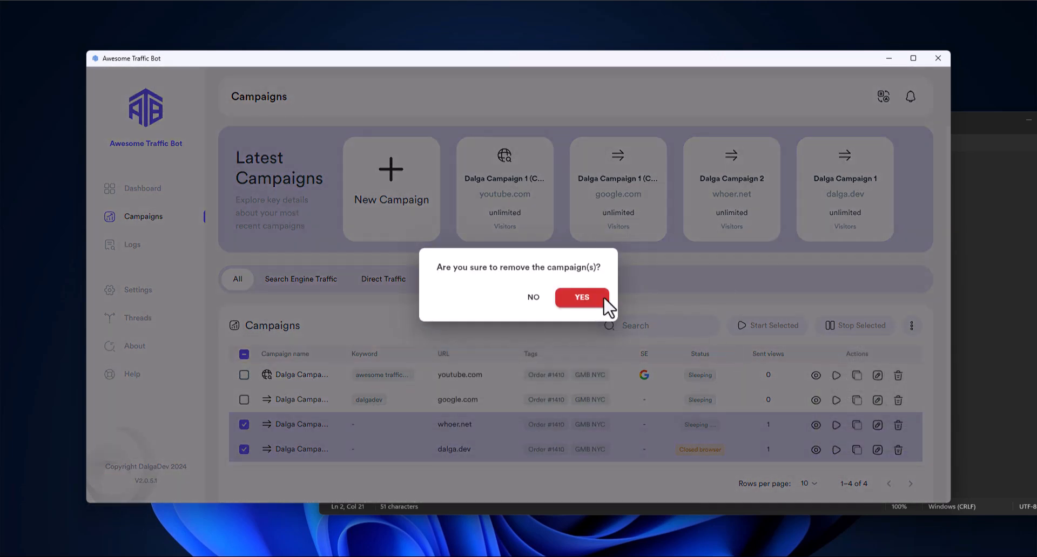
click(581, 297)
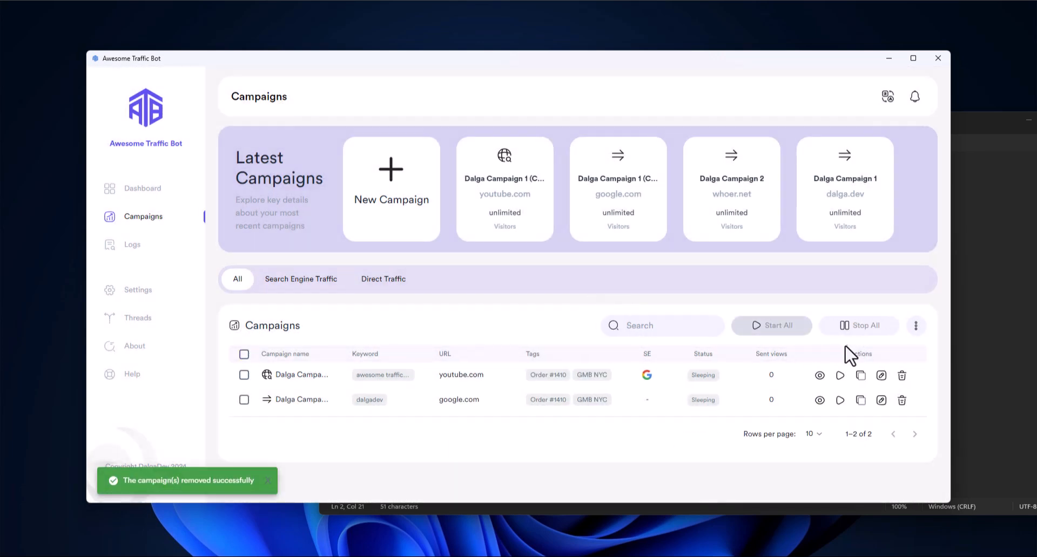
click(912, 326)
Import atb-2.json without choosing a campaign to clone.
click(898, 345)
click(376, 294)
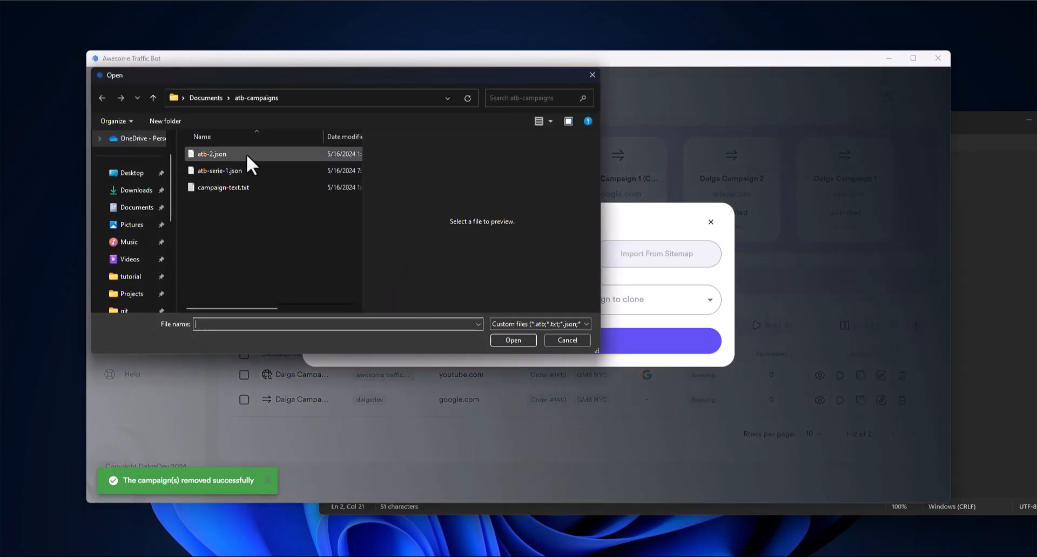
double_click(246, 154)
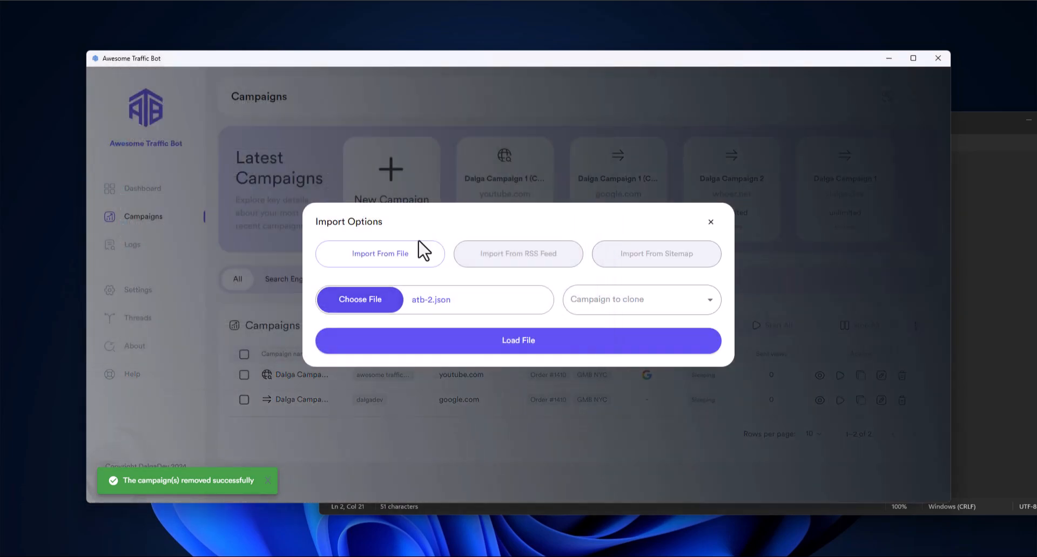
click(640, 301)
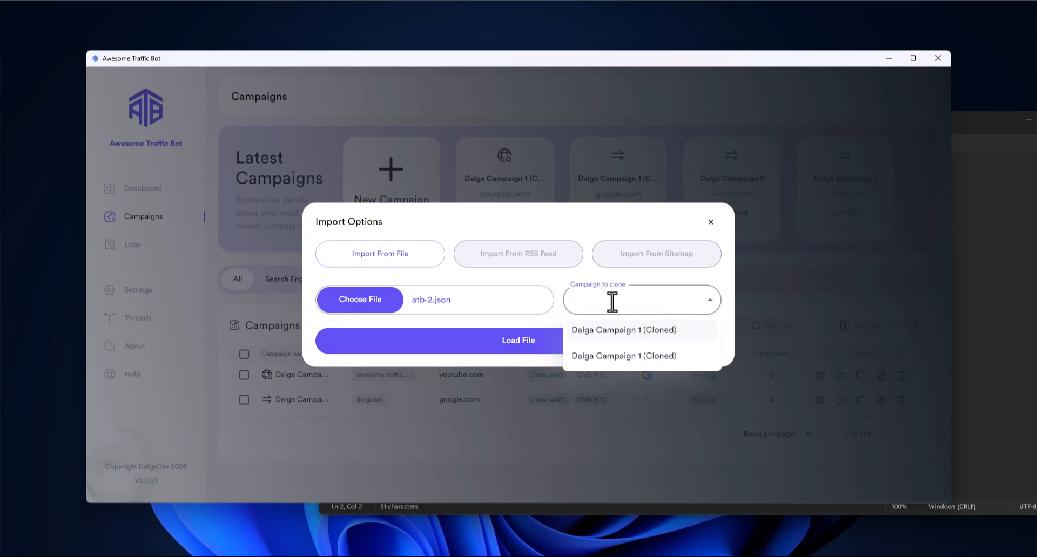
click(547, 320)
click(536, 350)
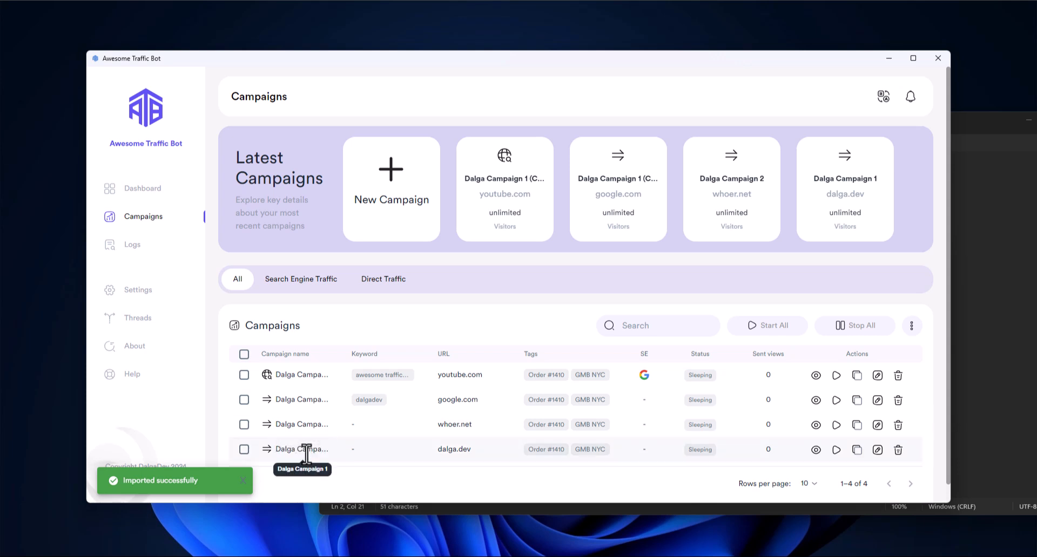
Briefly open Dalga Campaign 2's settings, then go back to the campaigns list.
scroll(783, 289, down, 1)
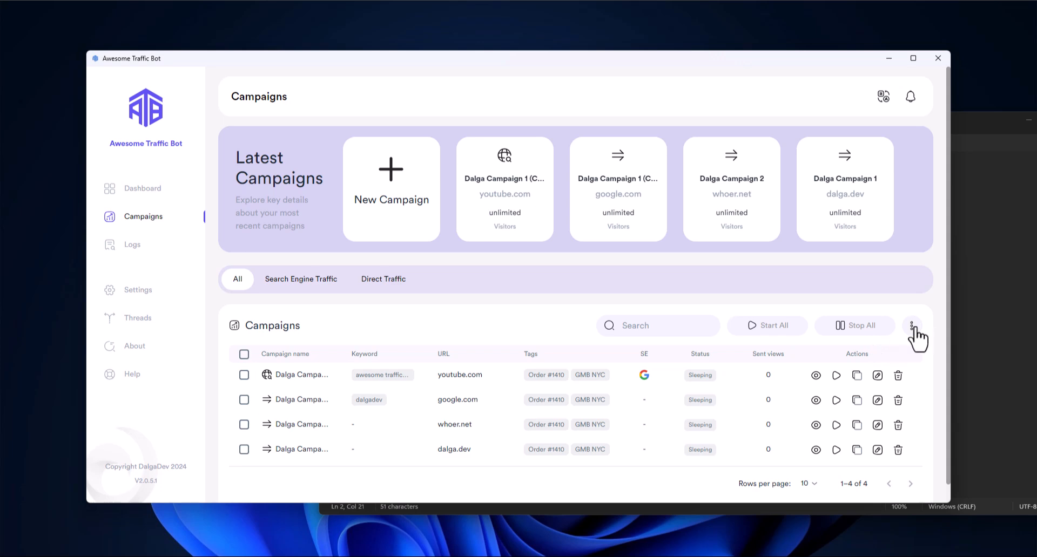
click(911, 326)
click(843, 420)
scroll(576, 328, down, 10)
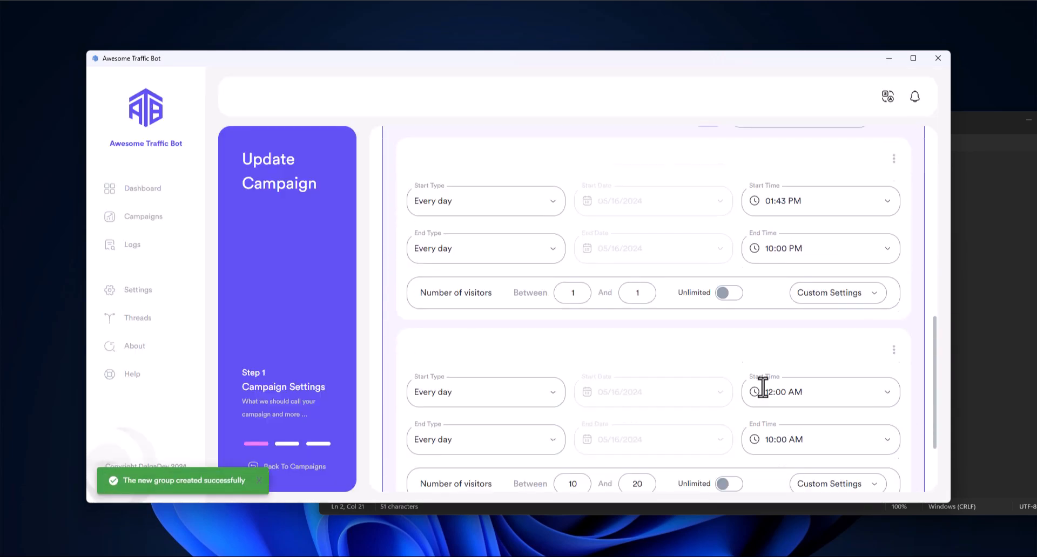
scroll(783, 243, up, 10)
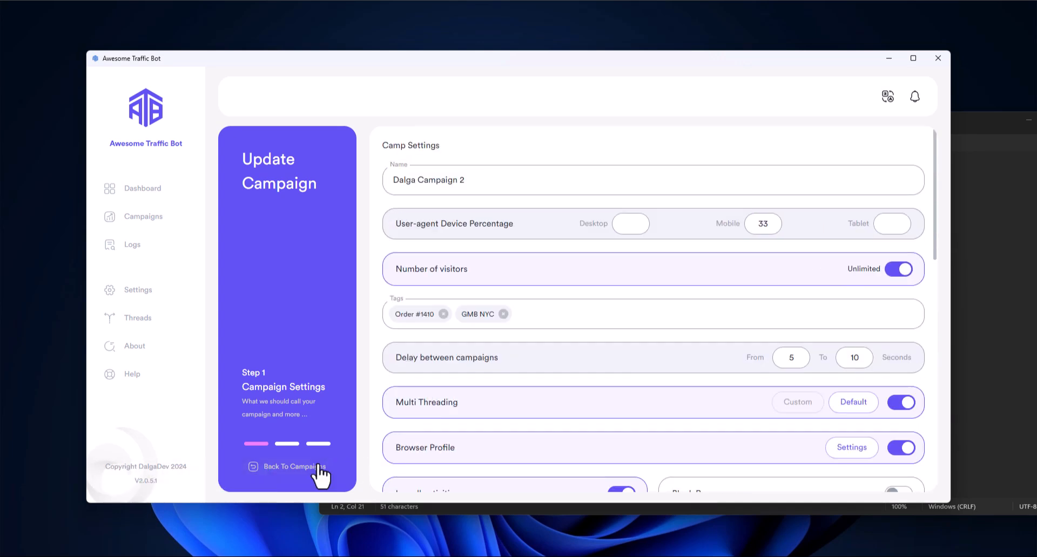
click(315, 467)
scroll(640, 382, down, 1)
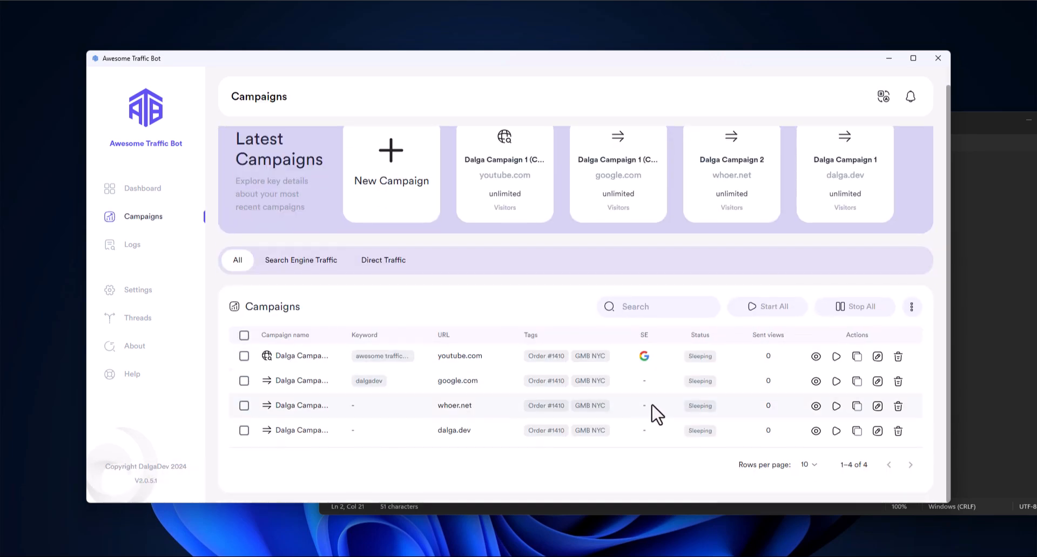
Tick only the google.com and youtube.com campaigns and open the actions menu.
click(244, 405)
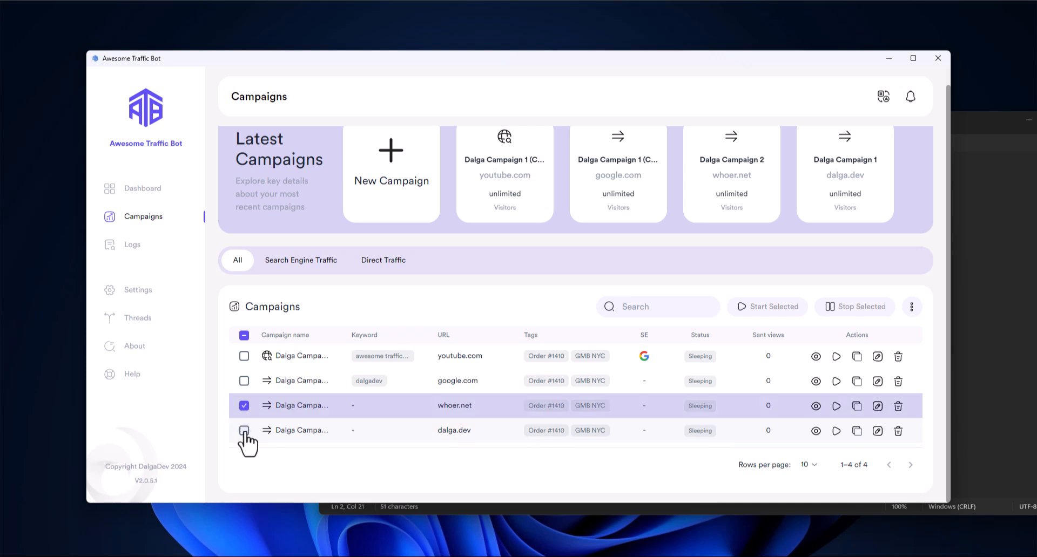
click(244, 430)
click(244, 405)
click(244, 430)
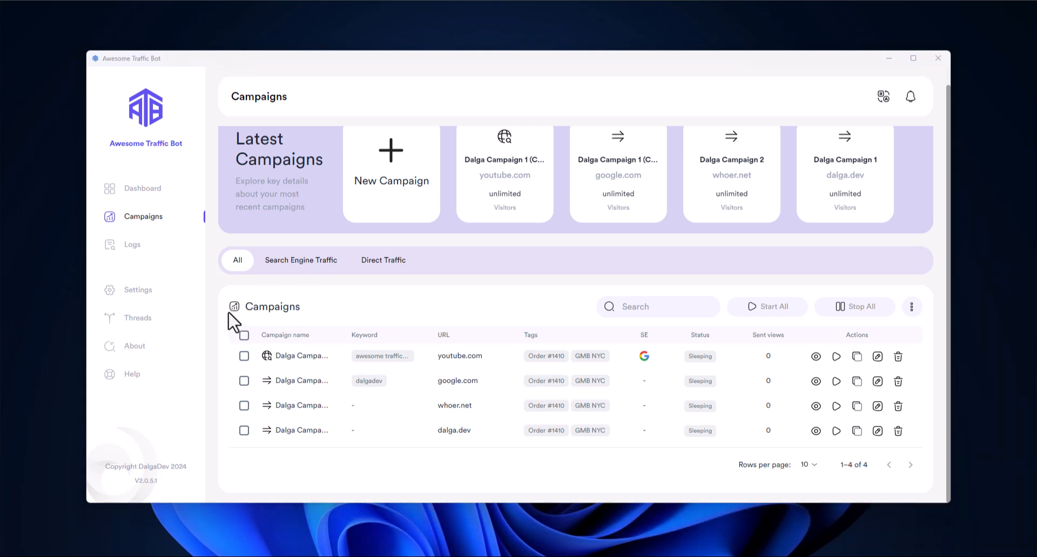
click(243, 381)
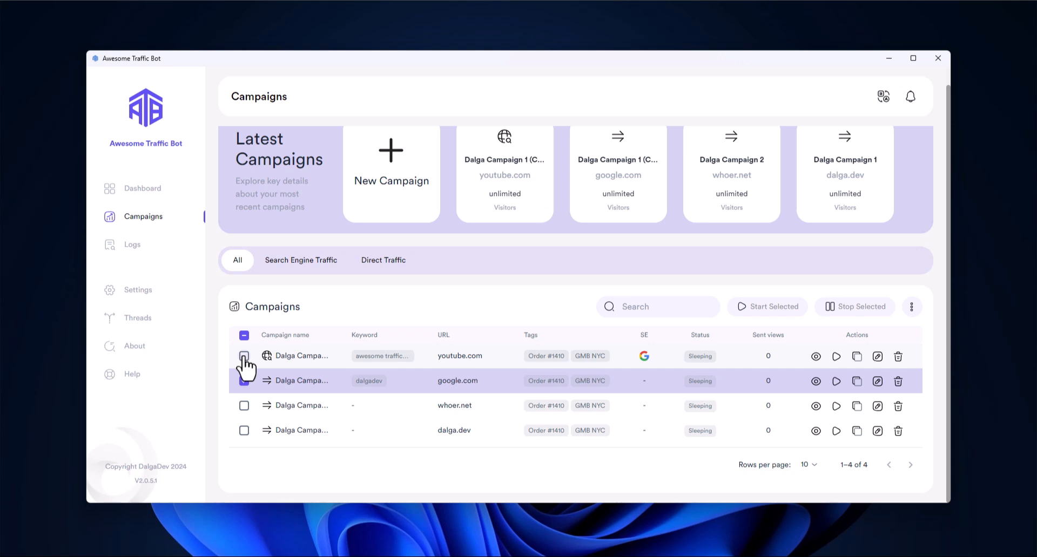
click(244, 356)
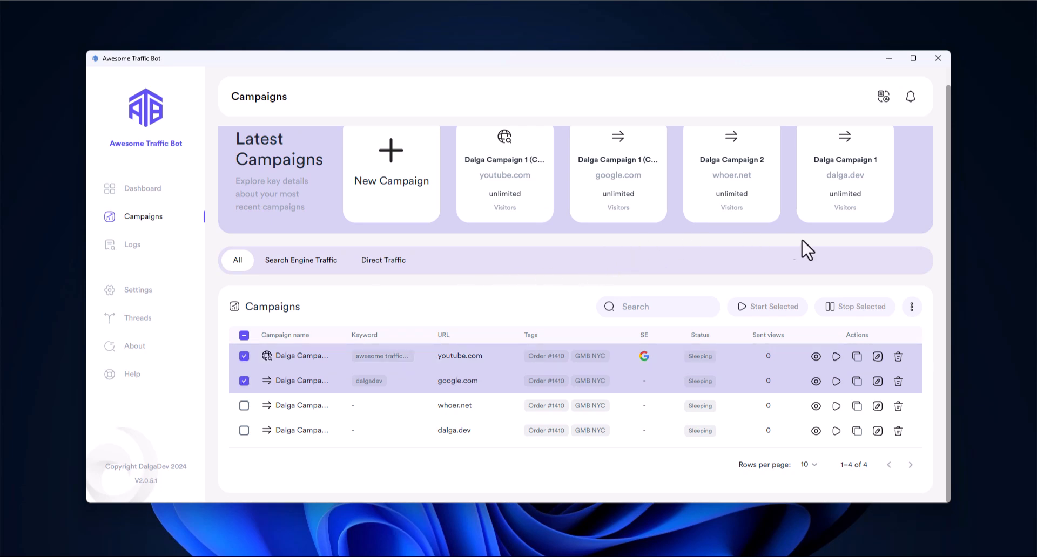
click(911, 307)
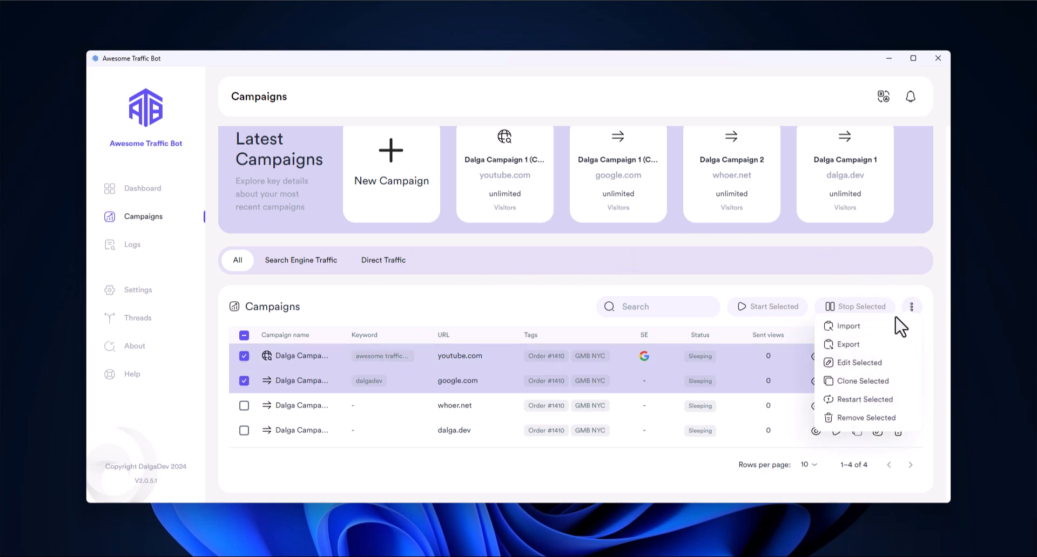
In Edit Selected, replace the GMB NYC tag with an 'Imported campaign' tag.
click(870, 370)
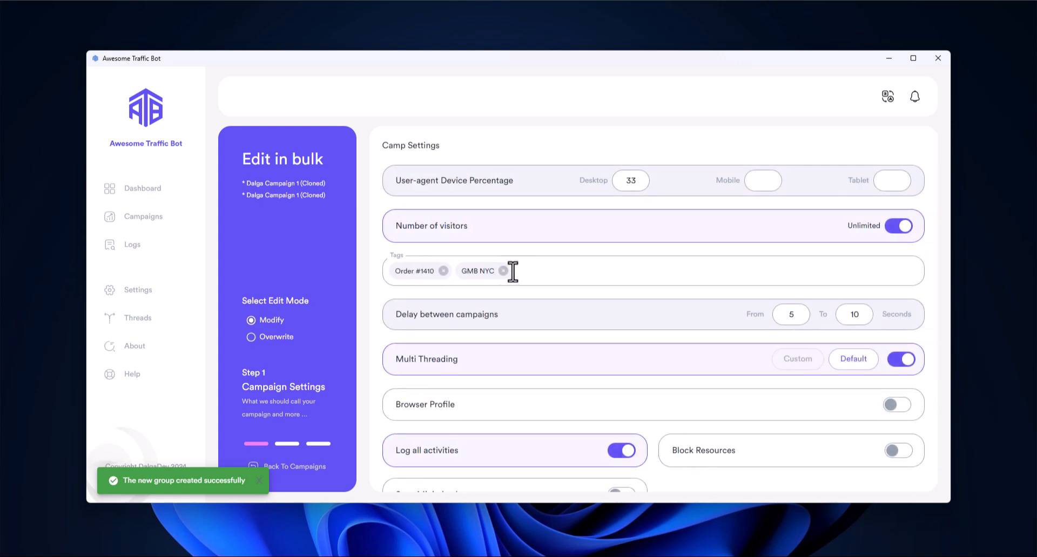
scroll(388, 205, down, 3)
scroll(486, 222, up, 1)
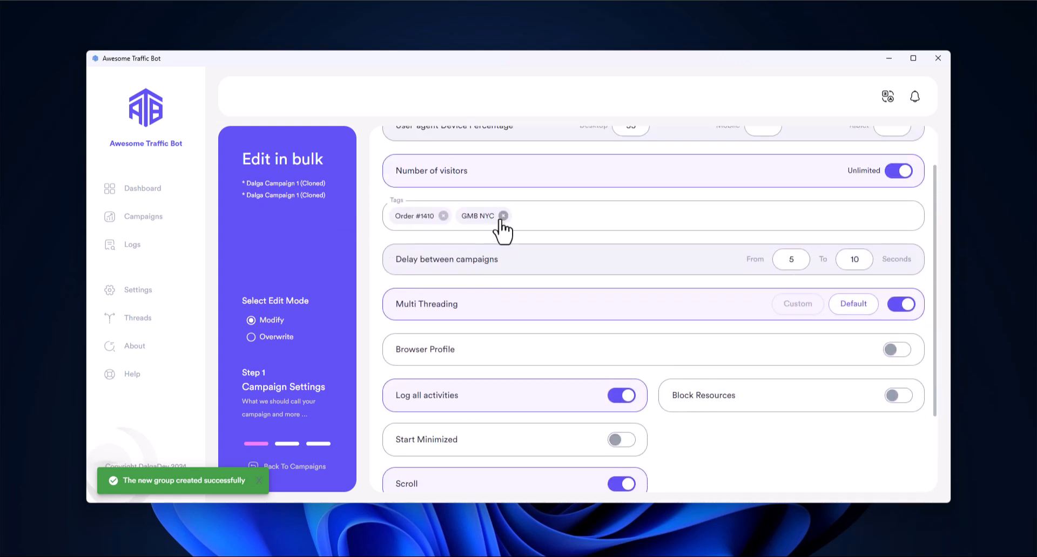
click(500, 218)
click(502, 216)
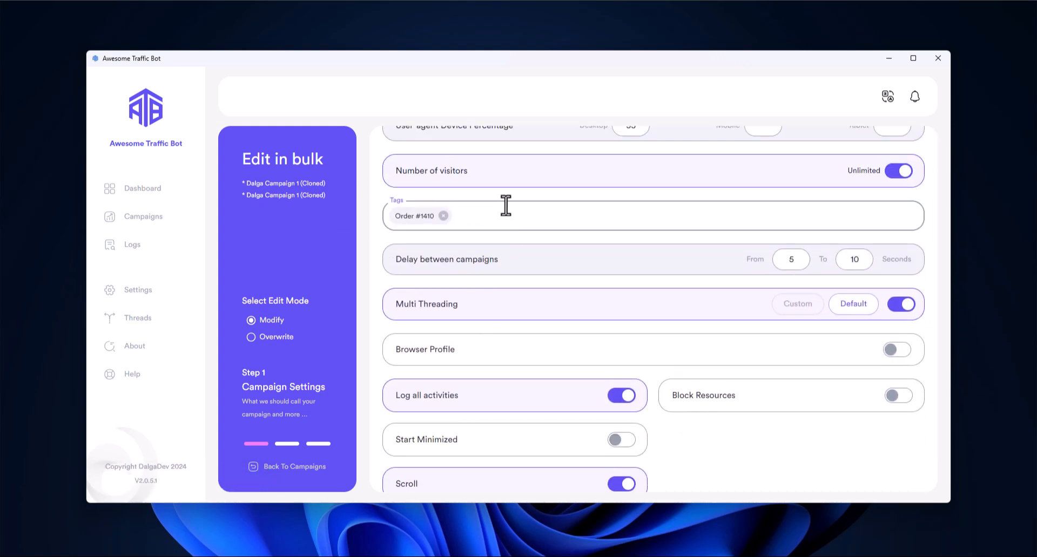
text(Imported ca)
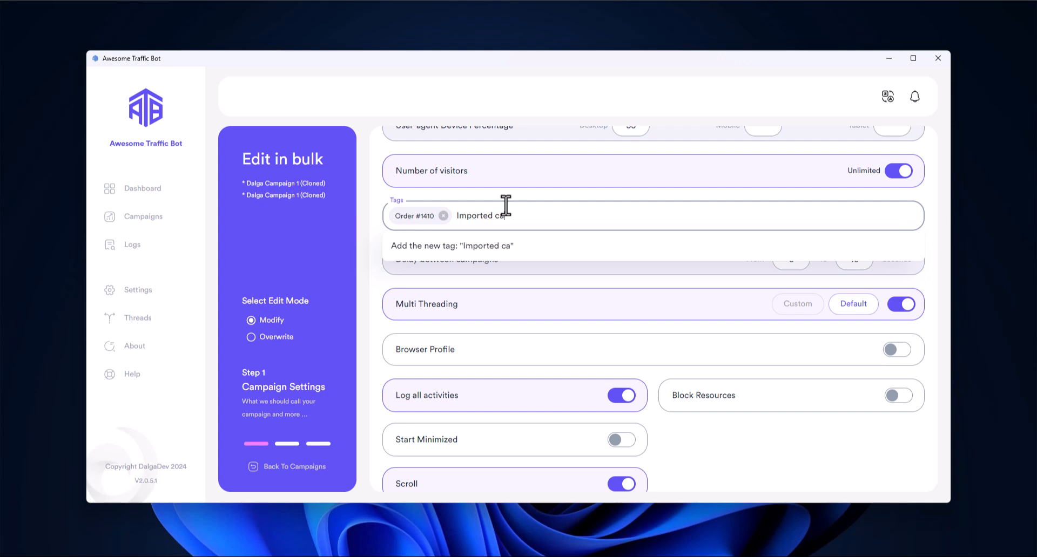
click(518, 247)
Turn on scheduling and apply the 'daily' schedule profile.
scroll(643, 243, down, 5)
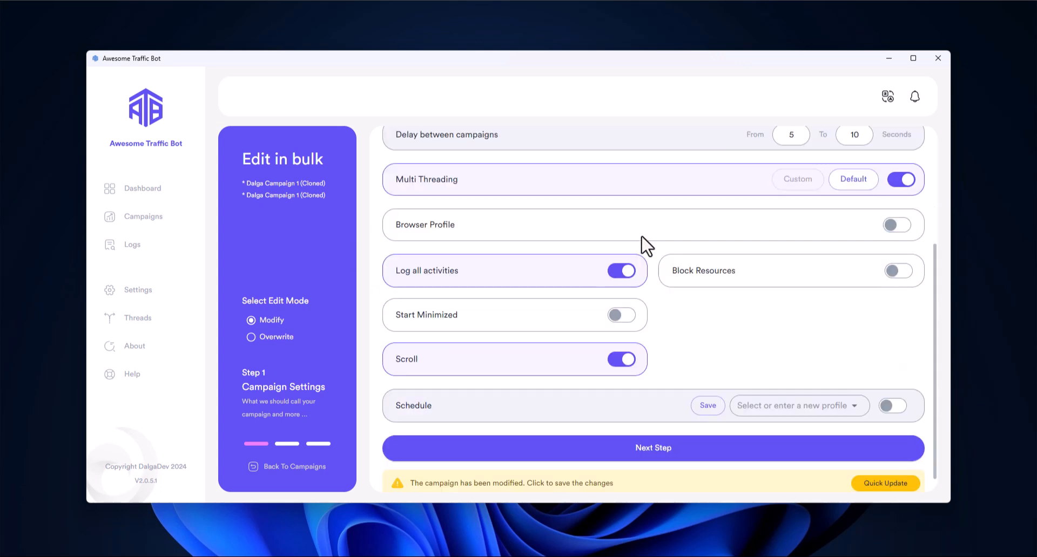
click(891, 388)
scroll(799, 362, down, 2)
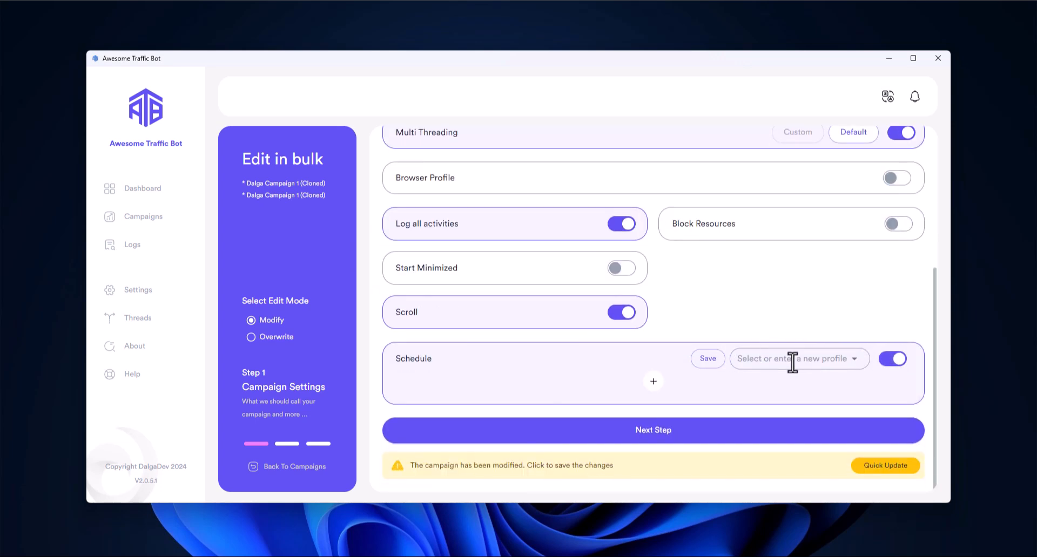
click(809, 365)
click(853, 358)
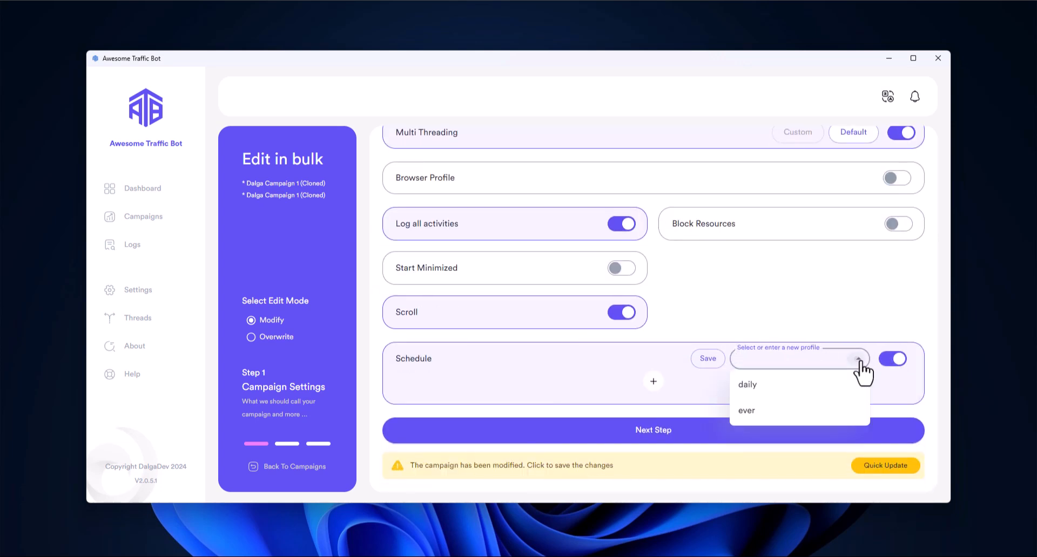
click(819, 386)
Set the user-agent device split to Desktop 0 and Mobile 33.
scroll(690, 383, down, 4)
scroll(713, 372, down, 3)
scroll(711, 371, up, 7)
scroll(675, 345, up, 5)
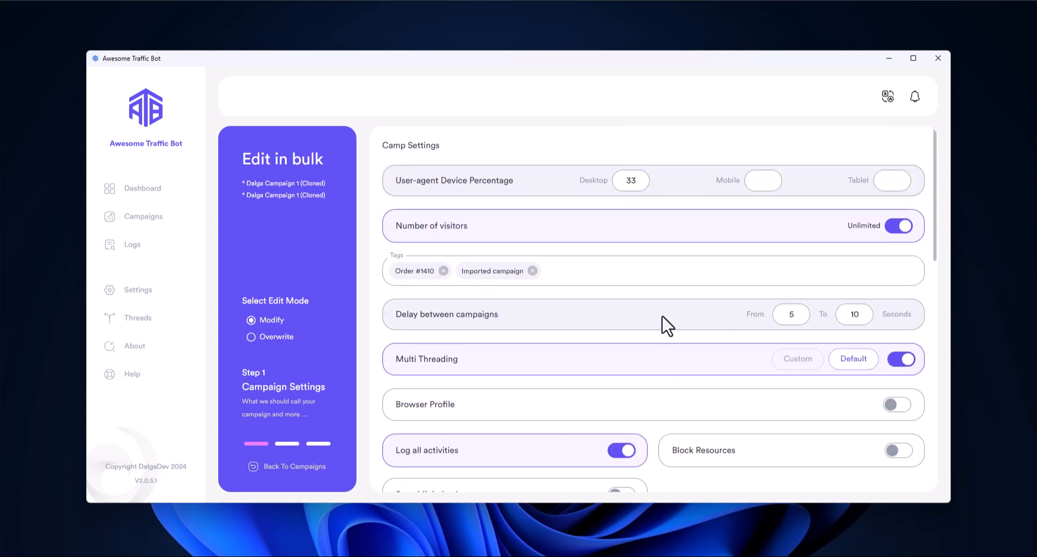
double_click(628, 184)
click(750, 183)
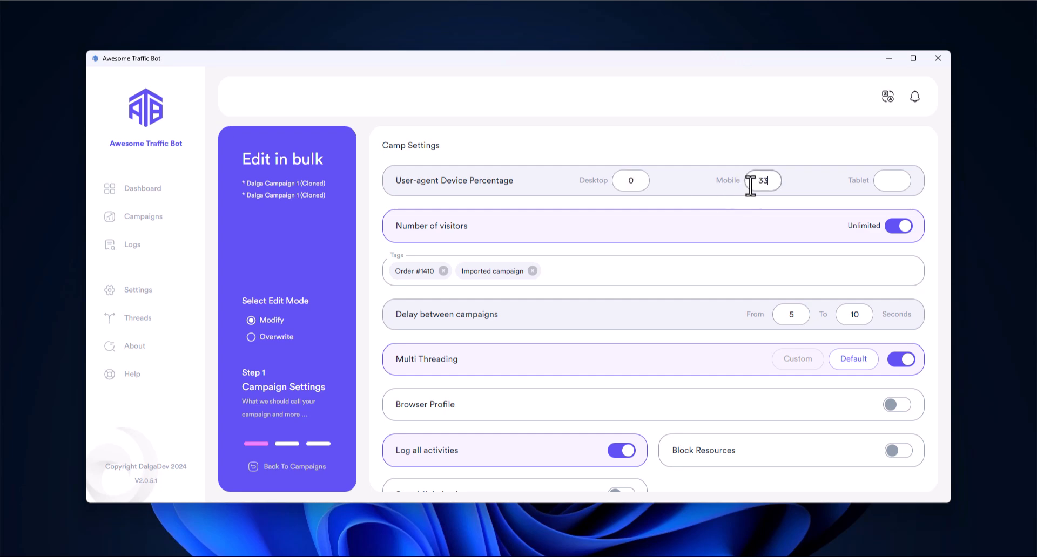
text(33)
scroll(620, 225, down, 15)
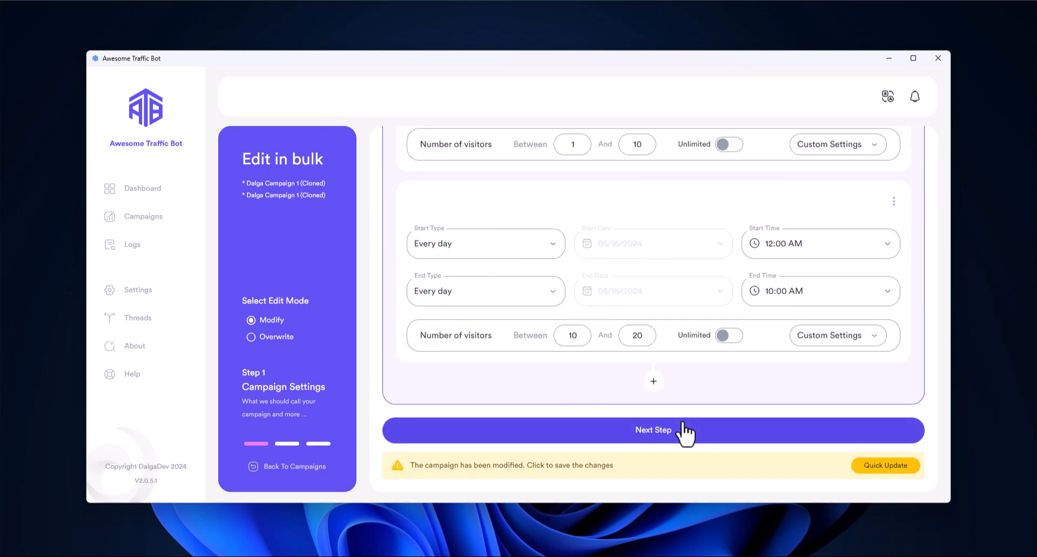
Use a proxy connection and change the task to Bing search engine traffic.
click(683, 427)
click(607, 174)
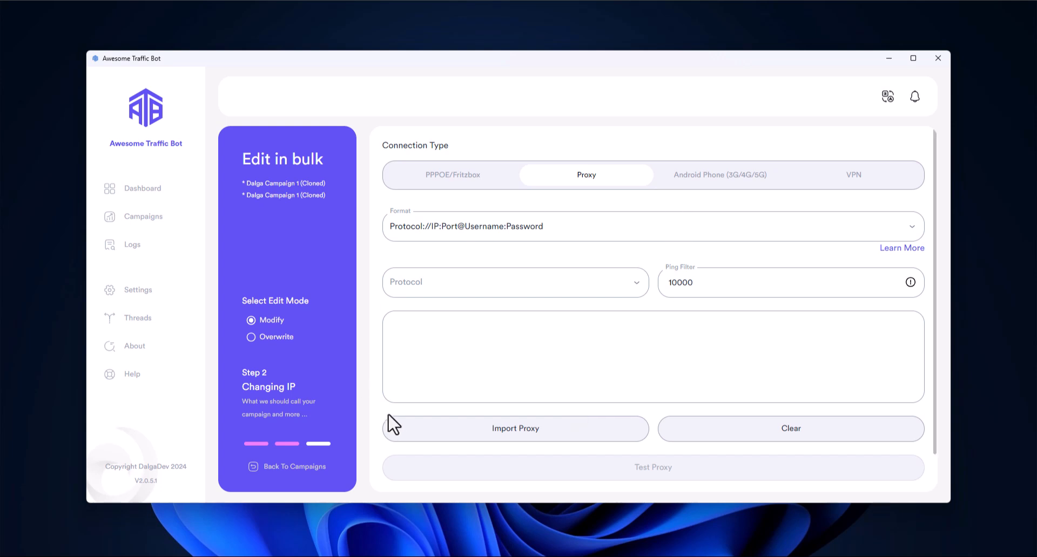
click(317, 445)
click(889, 192)
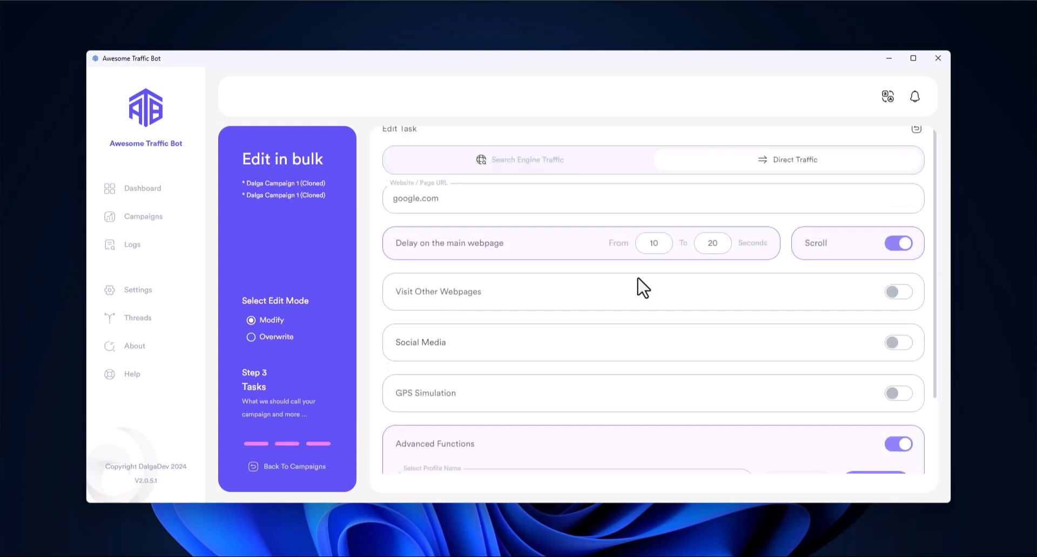
click(591, 187)
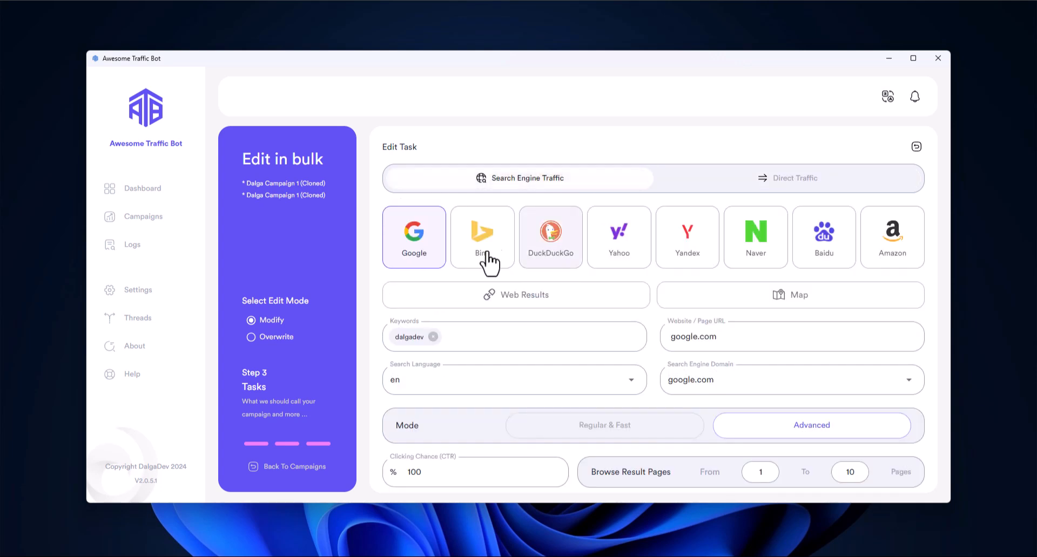
click(500, 252)
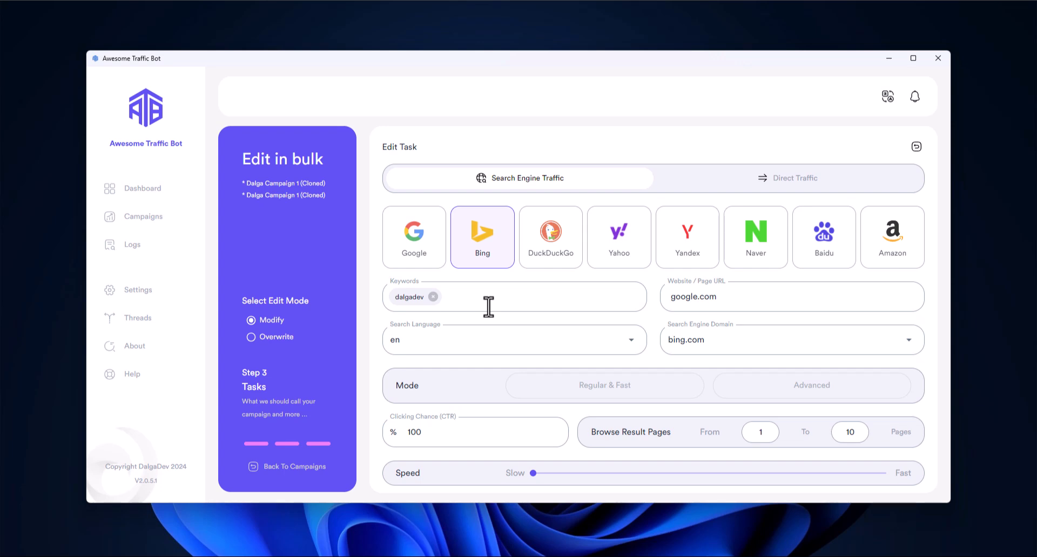
scroll(492, 314, down, 6)
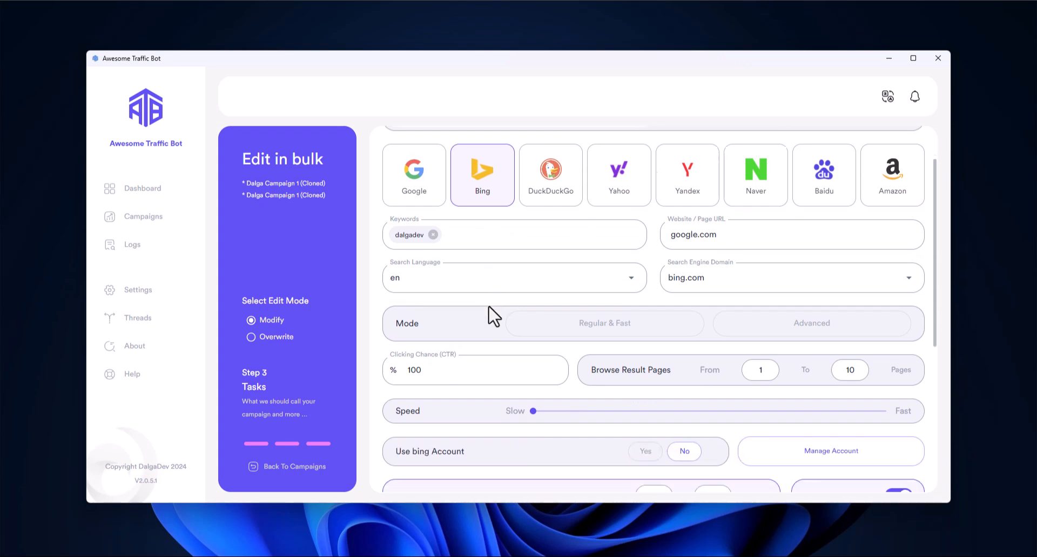
click(696, 465)
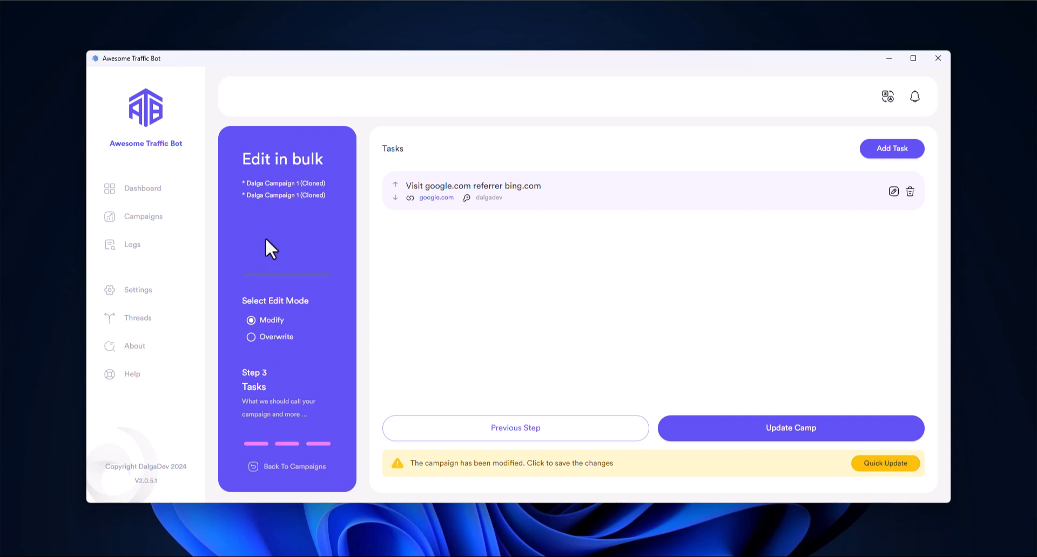
Apply Quick Update to both cloned campaigns, confirm with YES, and return to the campaign list.
click(277, 337)
click(273, 340)
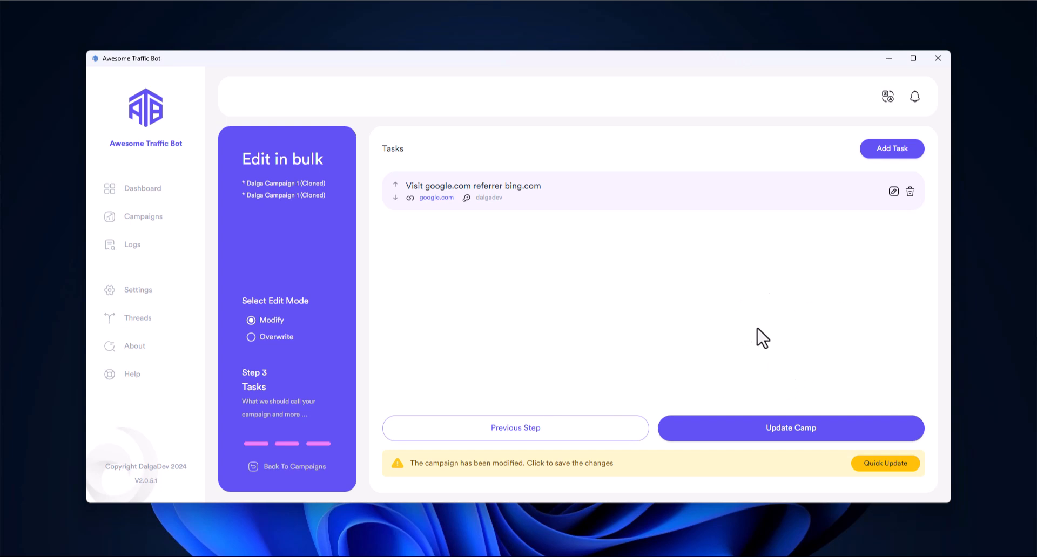
click(886, 466)
scroll(546, 191, down, 7)
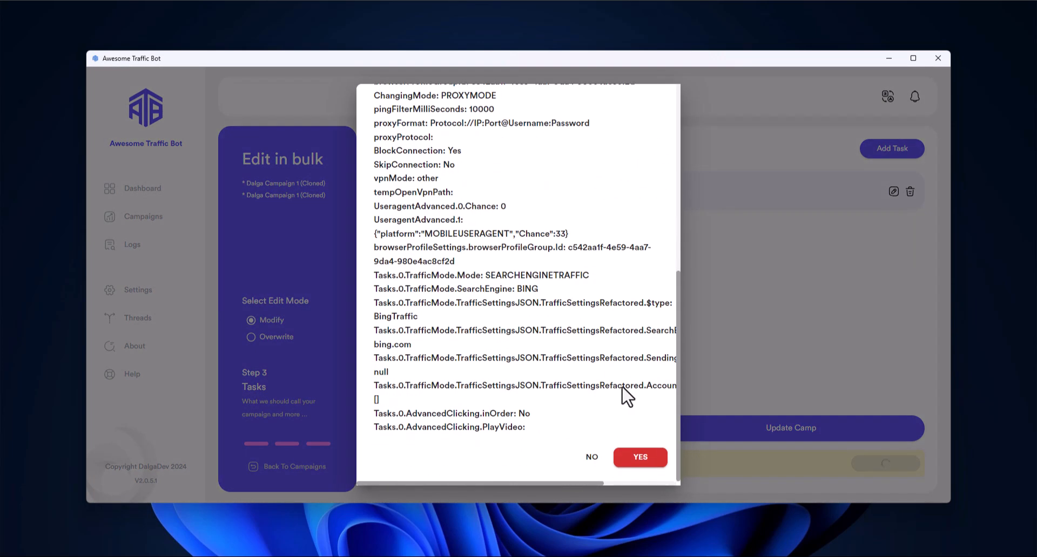
click(647, 459)
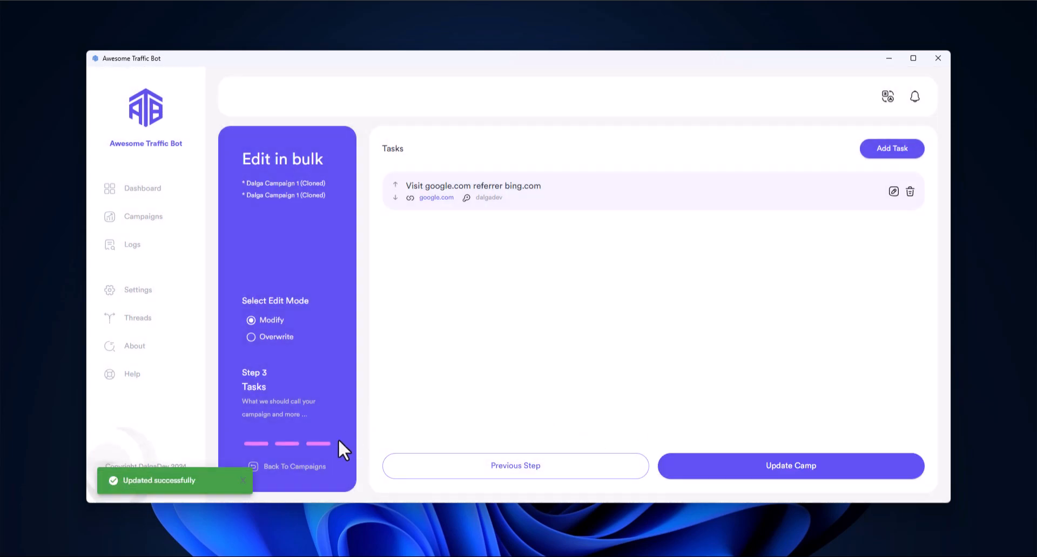
click(320, 468)
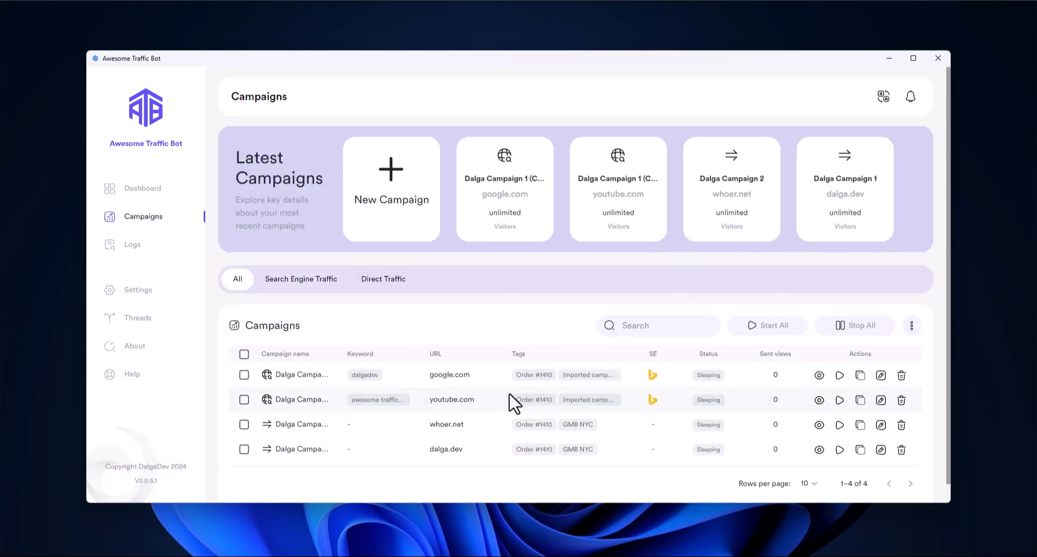
Open the first campaign and check its tags and Mobile percentage value.
click(880, 376)
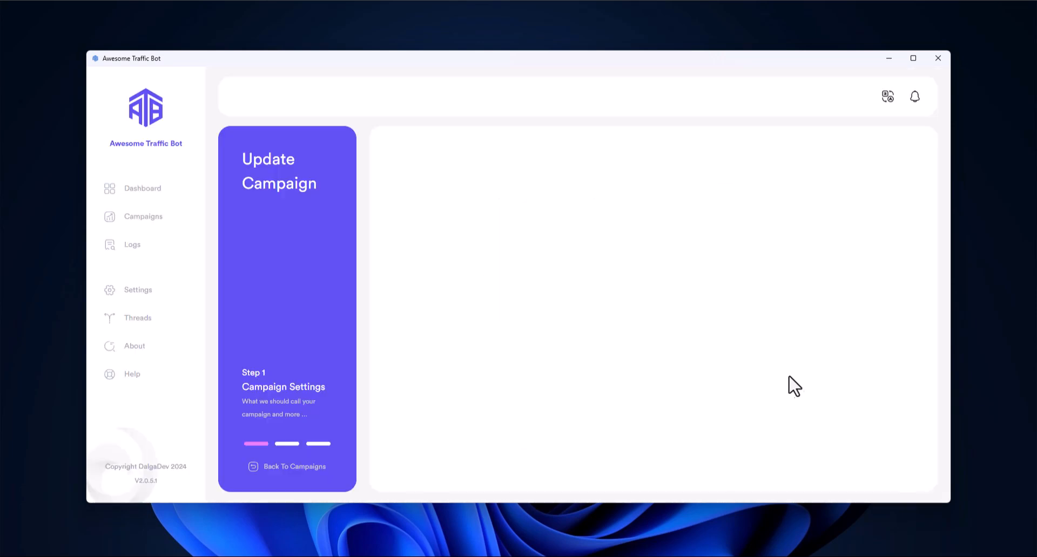
scroll(777, 386, down, 5)
scroll(837, 290, down, 5)
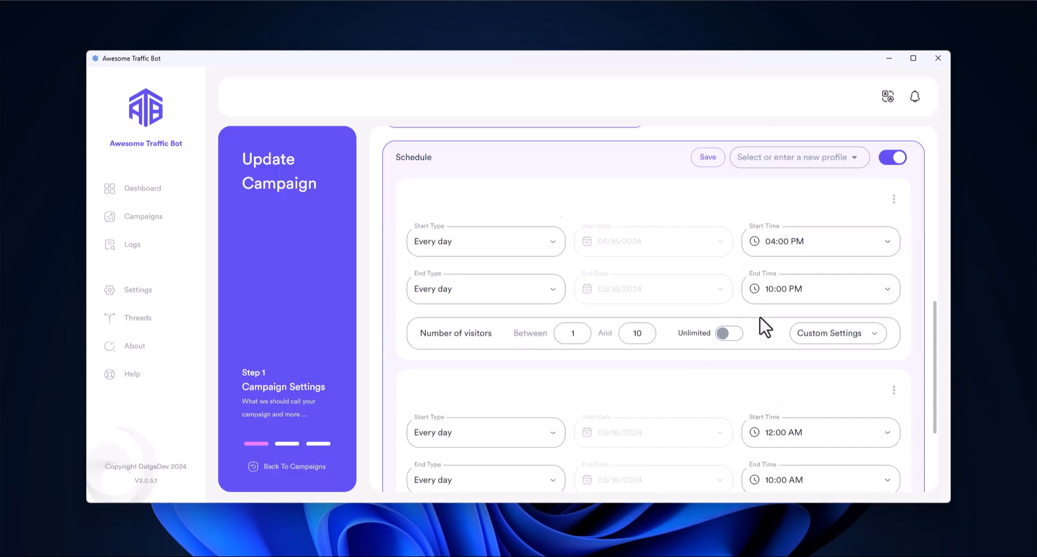
scroll(762, 386, up, 8)
scroll(733, 306, up, 5)
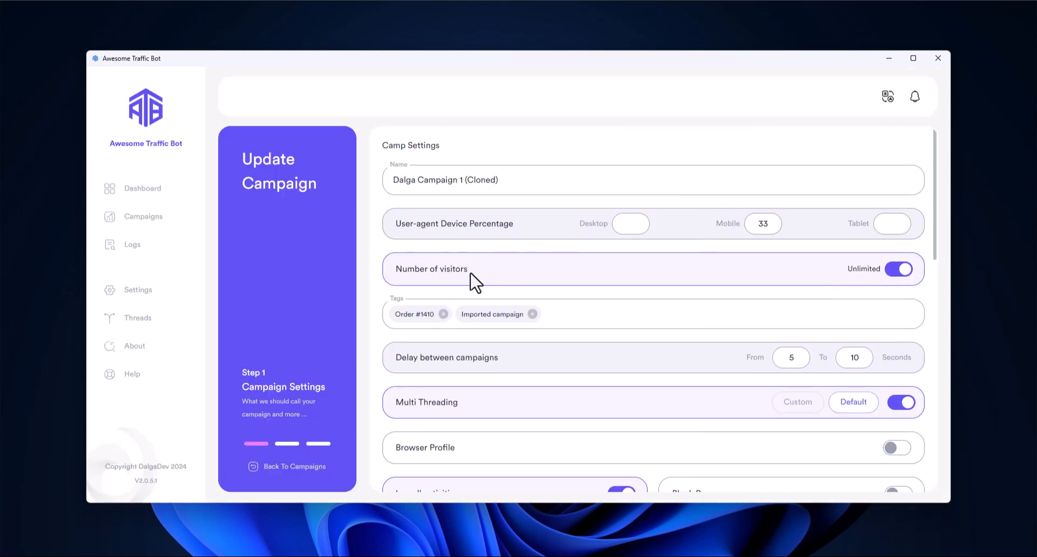
click(473, 318)
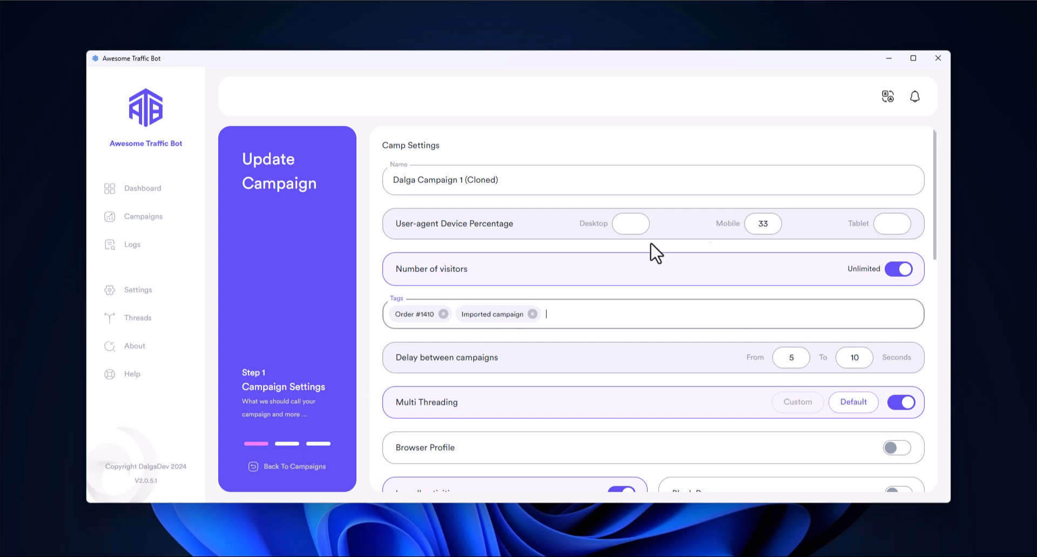
click(761, 219)
Review the connection settings and the campaign's task, return to the list, and open the ⋮ menu.
click(285, 444)
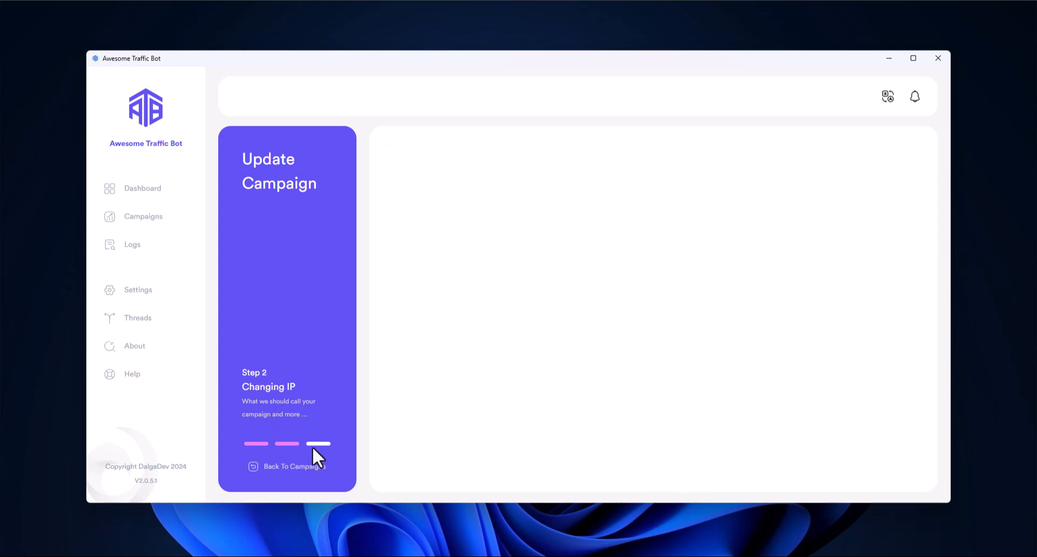
click(316, 444)
click(894, 193)
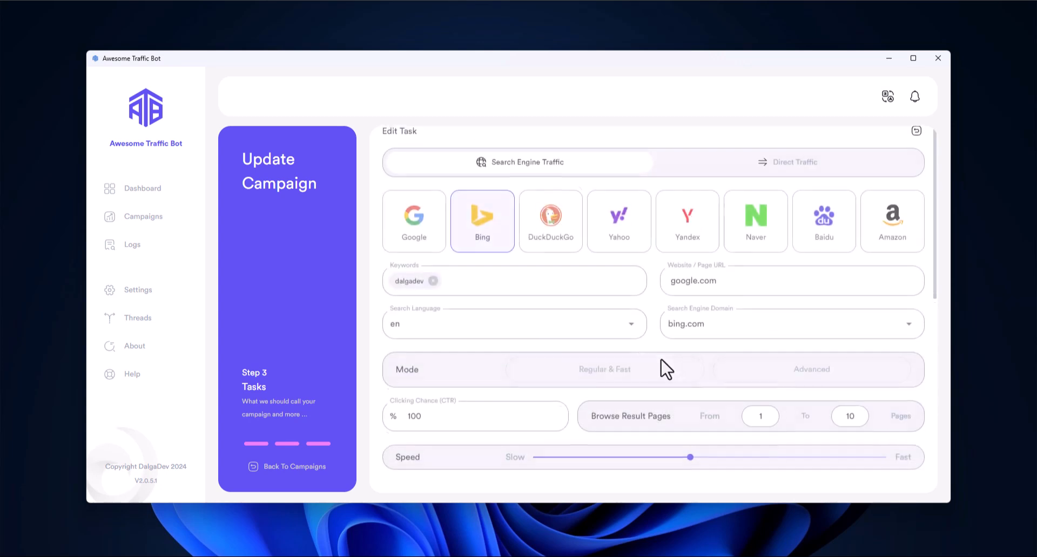
scroll(486, 238, down, 1)
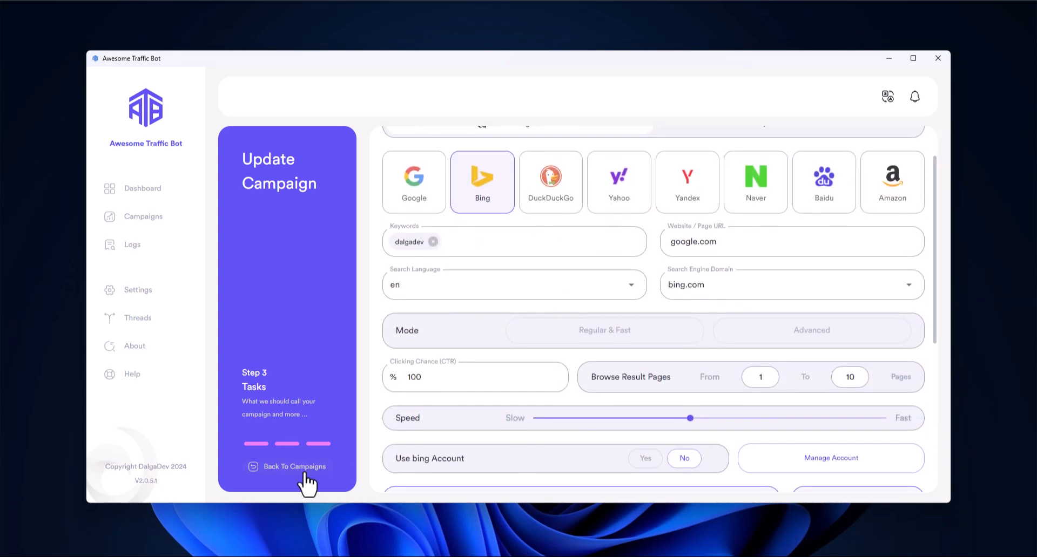
click(295, 467)
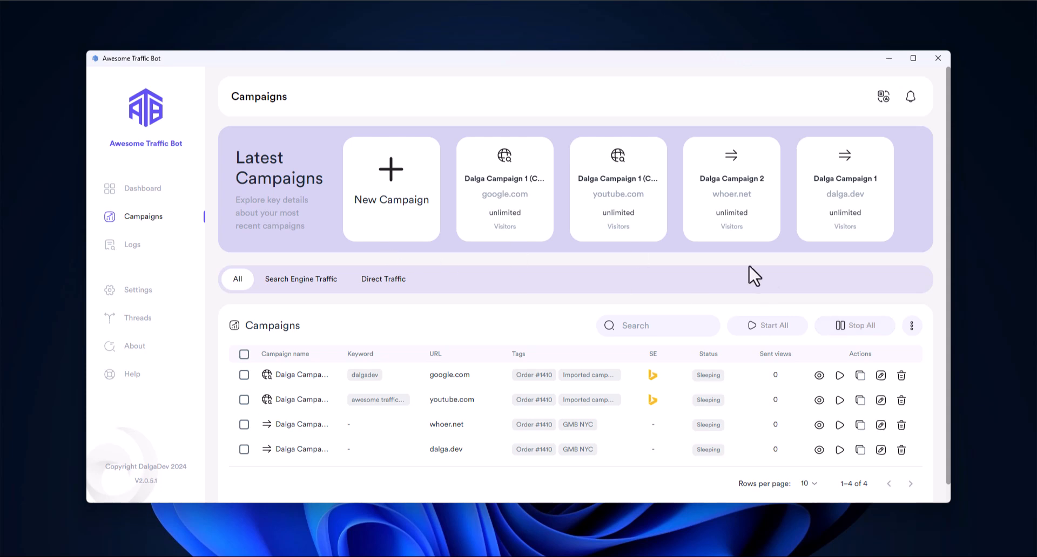
click(911, 326)
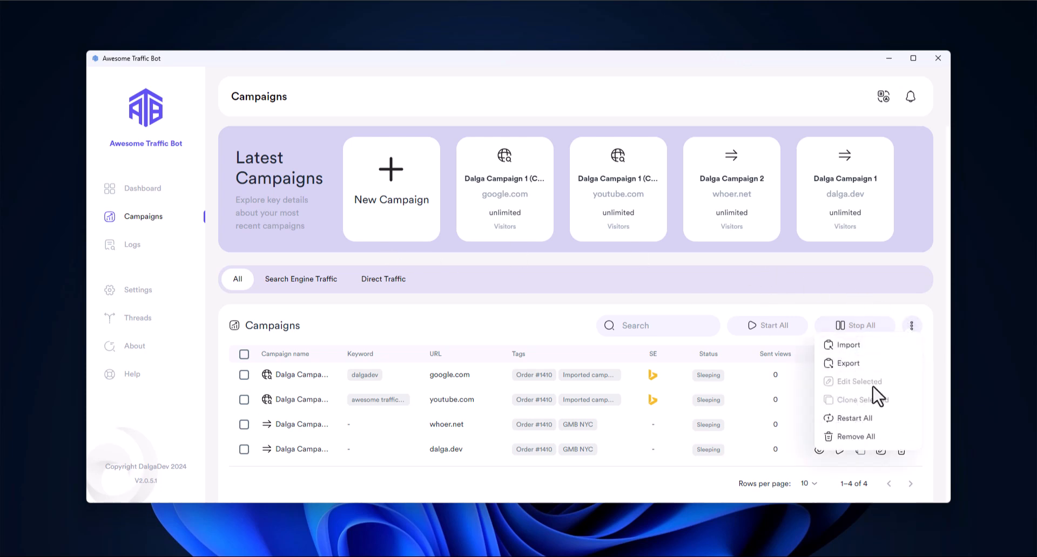
click(863, 349)
click(505, 262)
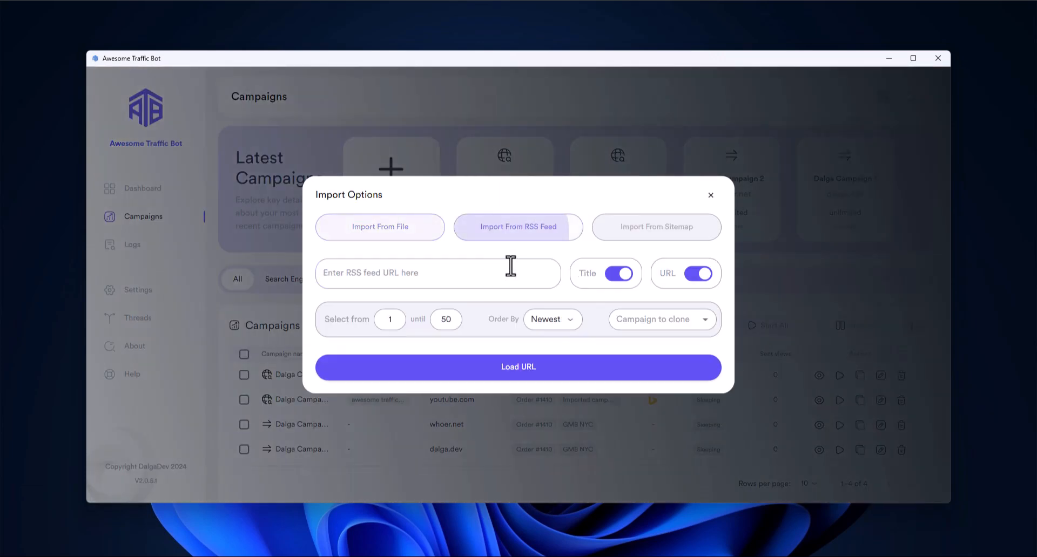
click(473, 271)
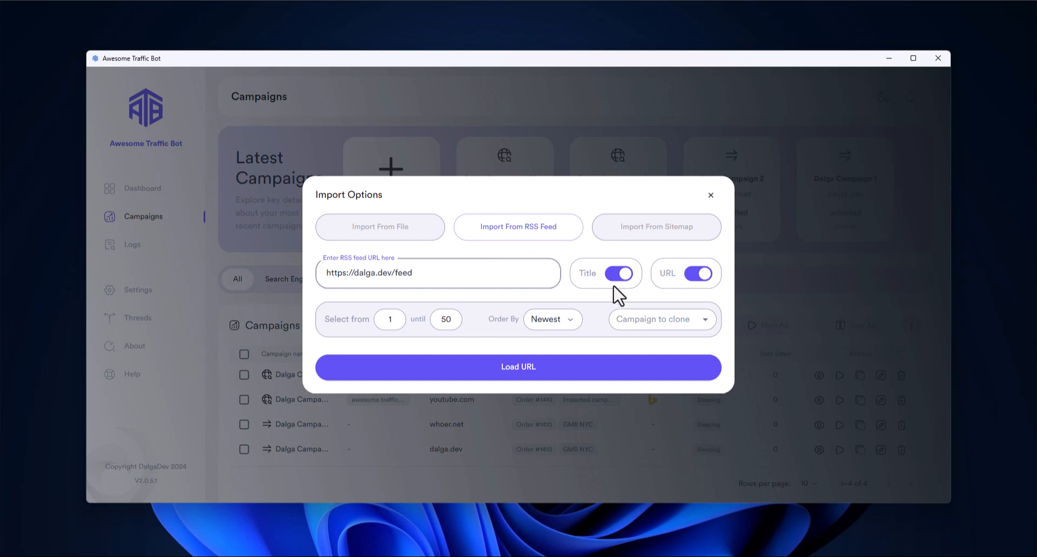
click(620, 318)
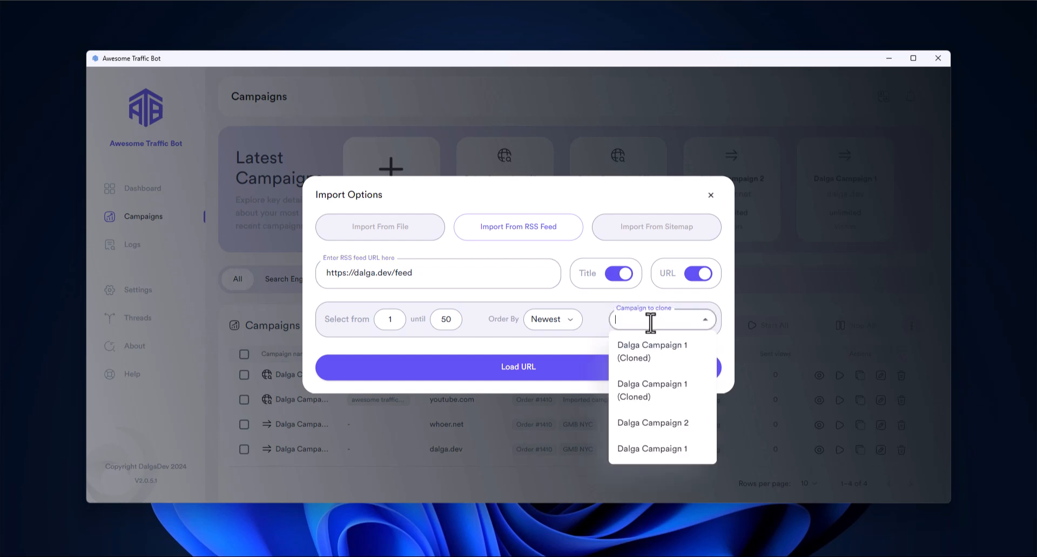
click(659, 367)
double_click(445, 321)
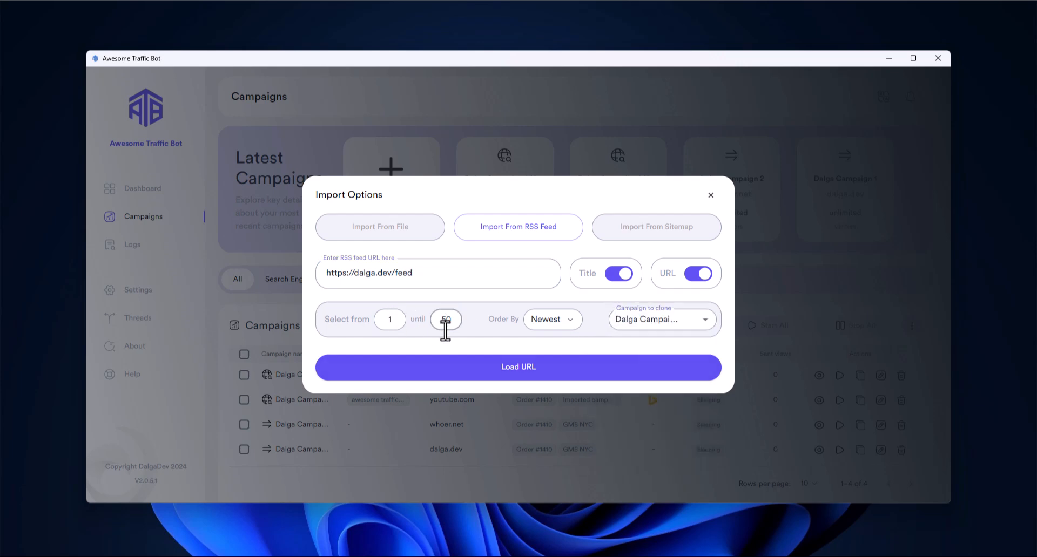
click(508, 370)
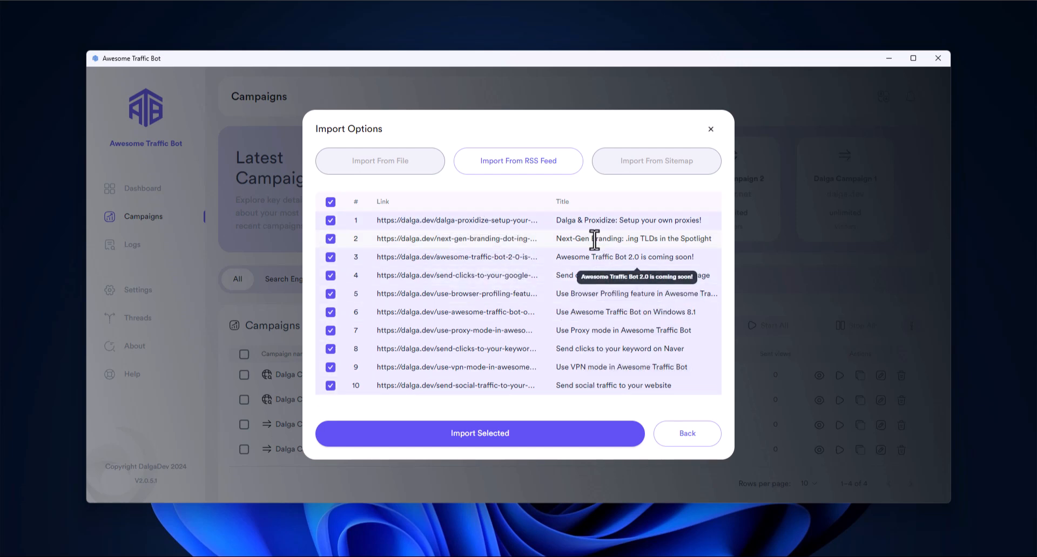
click(562, 441)
click(562, 441)
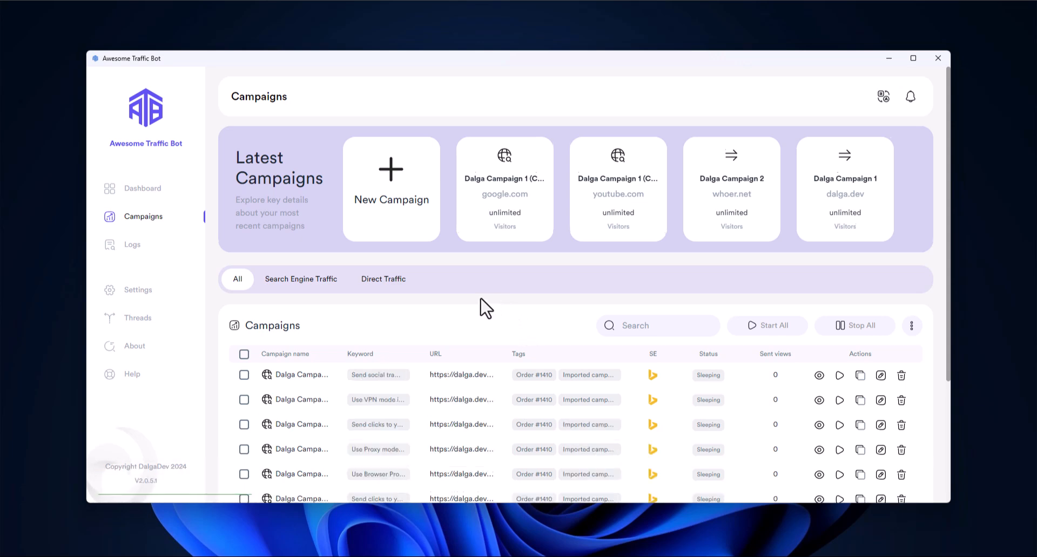
scroll(485, 307, down, 3)
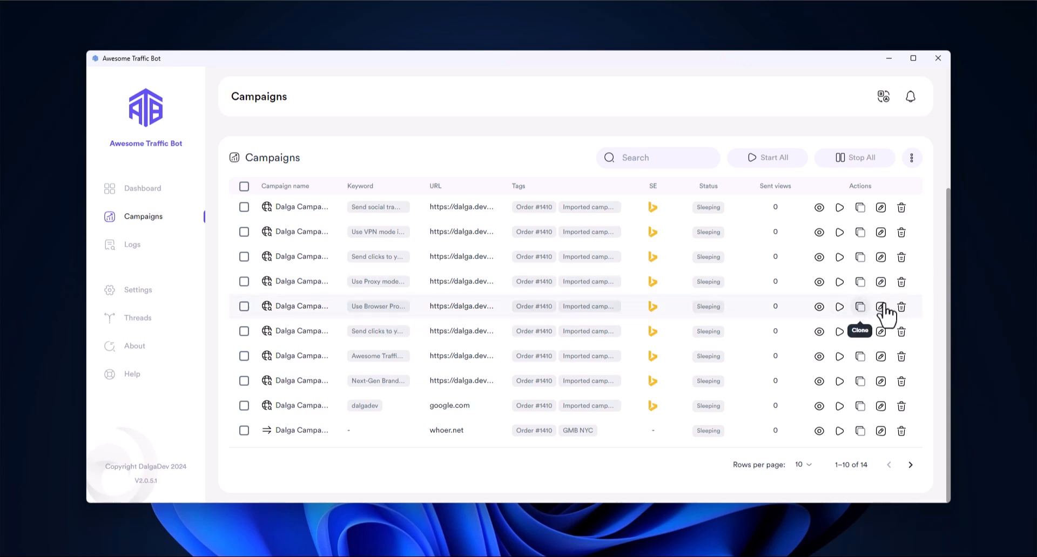
Glance at the first campaign's settings, return to the 14-campaign list, and open the ⋮ menu beside Stop All.
click(881, 208)
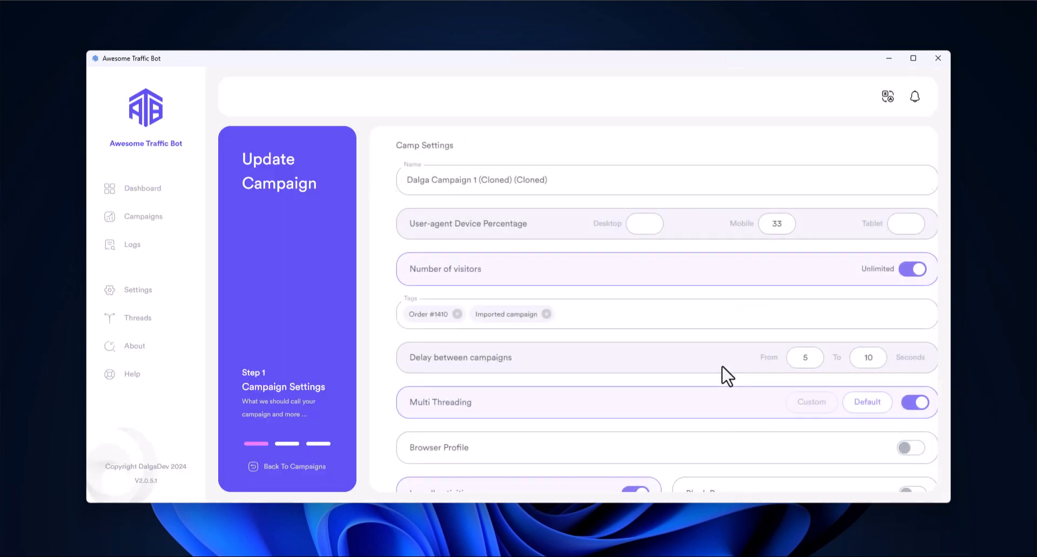
scroll(734, 372, down, 8)
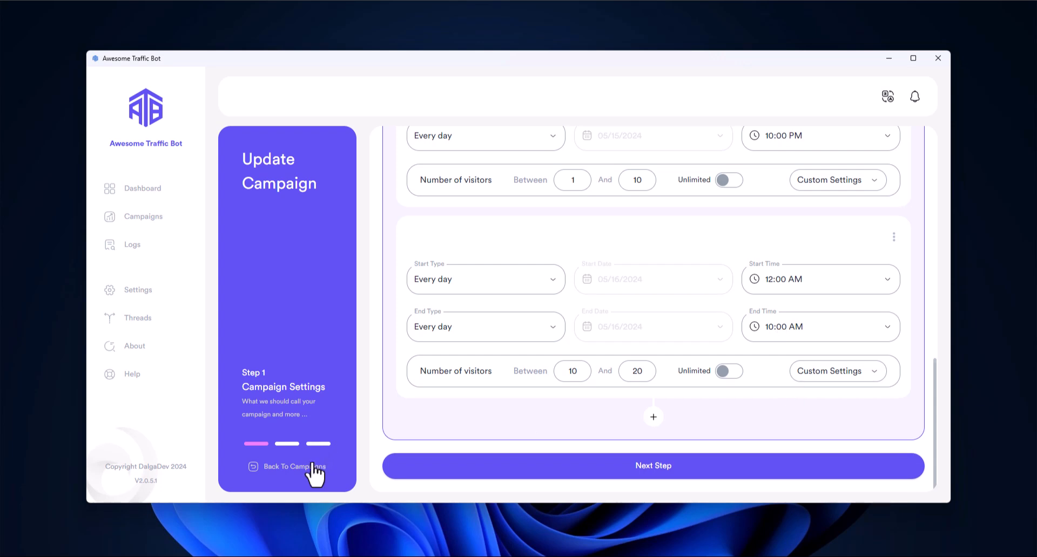
click(317, 467)
scroll(485, 324, down, 3)
scroll(410, 319, down, 1)
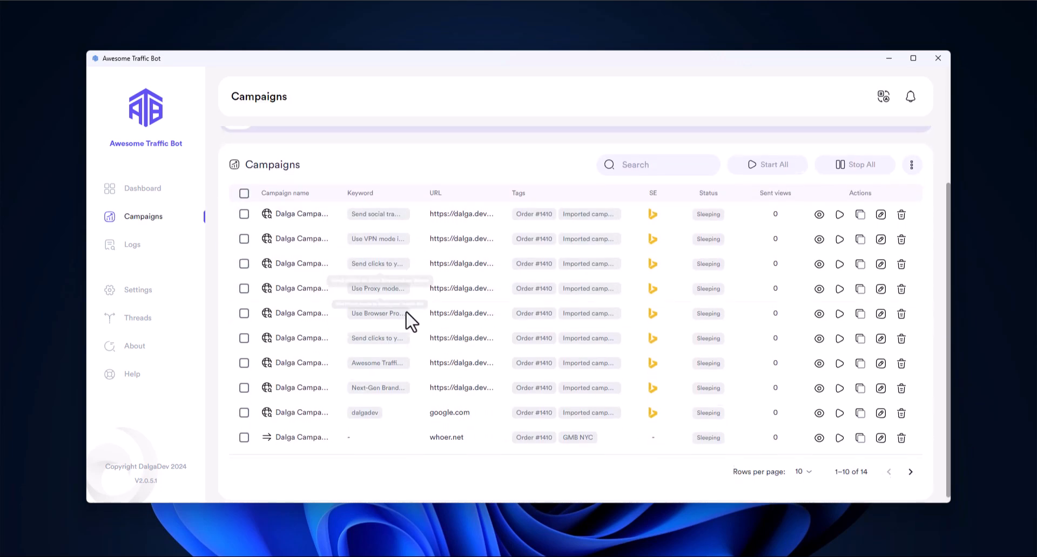
scroll(686, 281, up, 3)
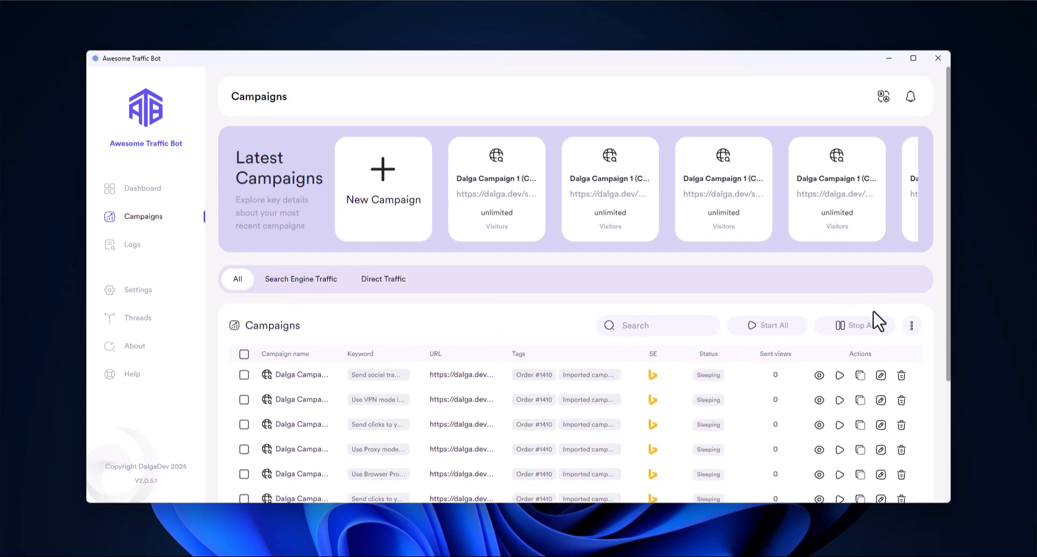
click(911, 326)
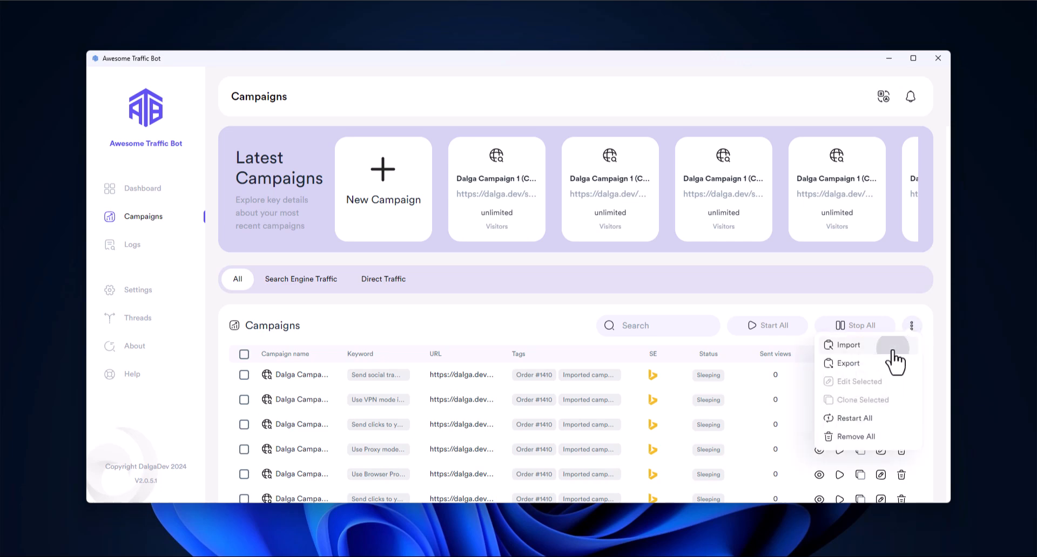
Paste the dalga.dev post-sitemap.xml address, copied from Chromium, into the Import From Sitemap form.
click(892, 350)
click(649, 254)
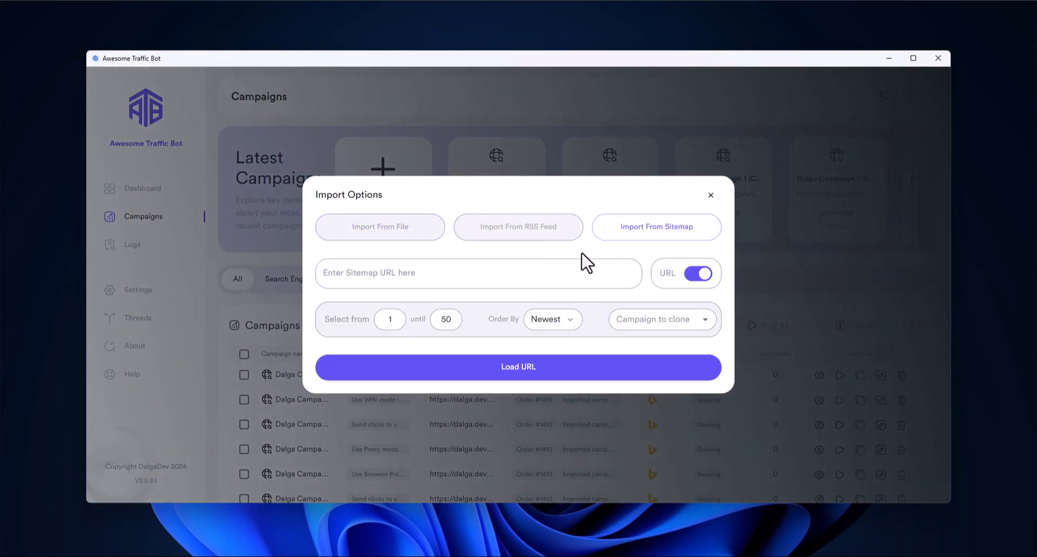
click(399, 279)
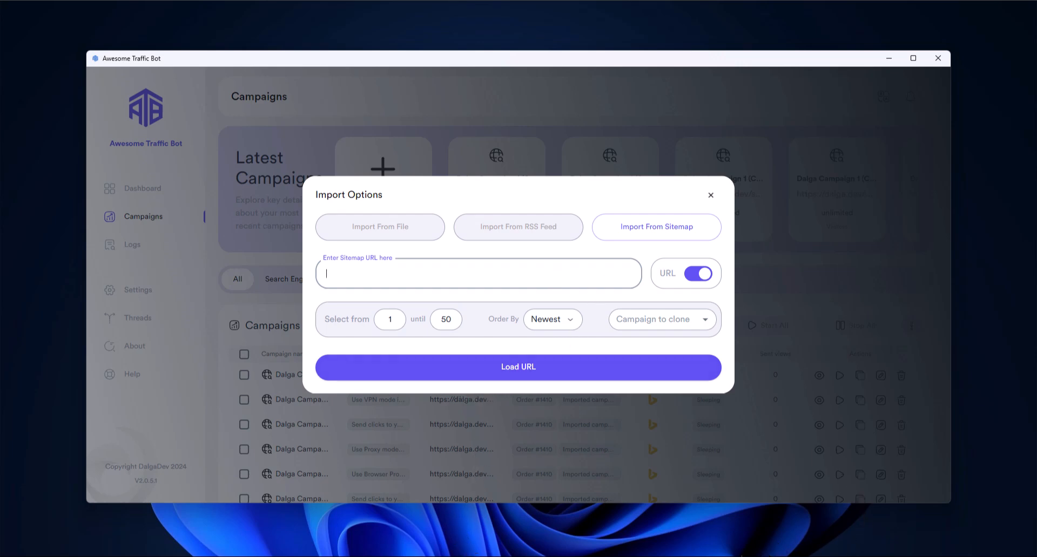
click(645, 550)
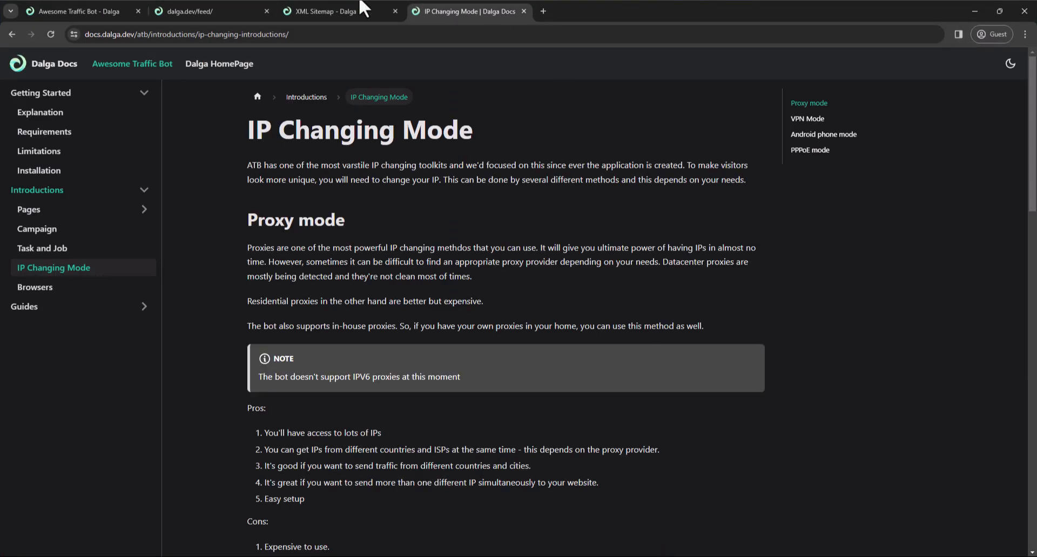
click(343, 9)
click(354, 34)
key(ctrl+c)
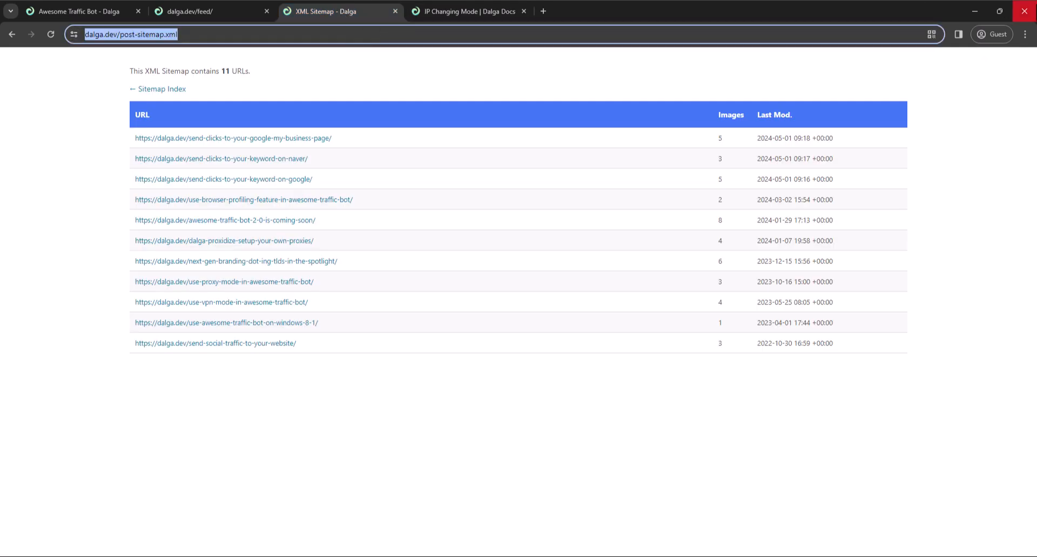
click(974, 11)
key(ctrl+v)
Pick a Dalga campaign to clone, load the sitemap URLs, and import all 11 as campaigns.
click(656, 319)
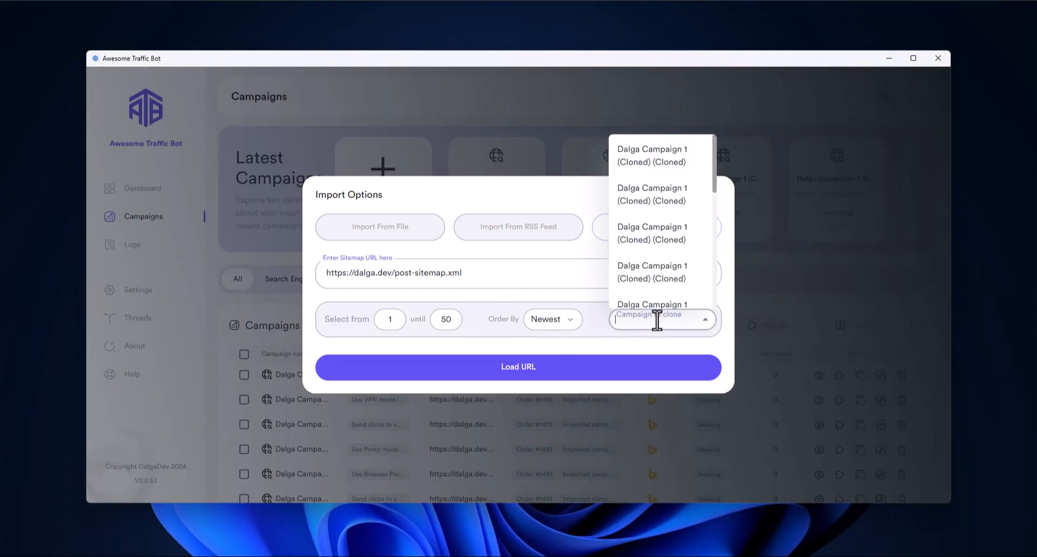
scroll(664, 259, down, 5)
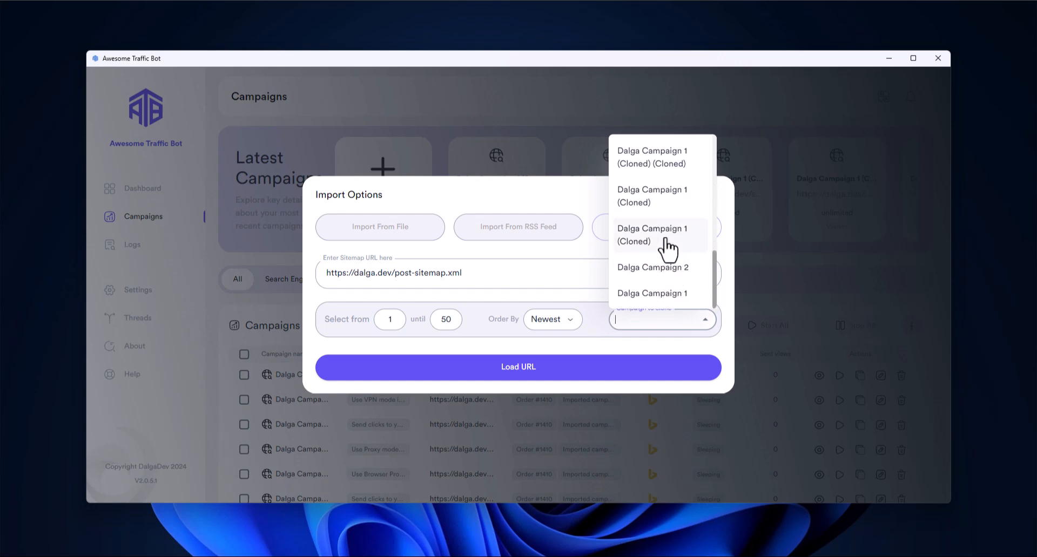
click(668, 248)
click(520, 367)
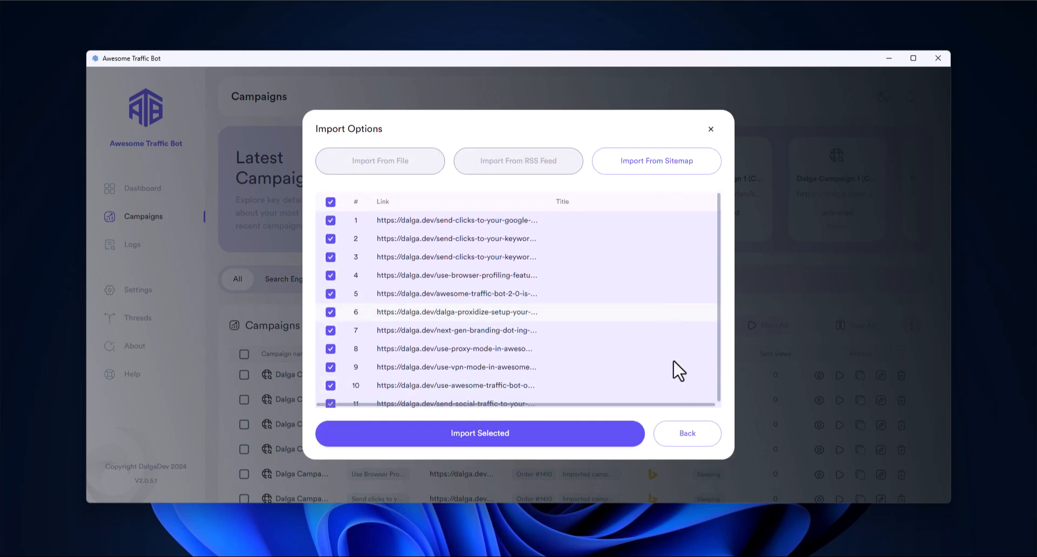
click(686, 437)
click(667, 318)
scroll(643, 289, down, 4)
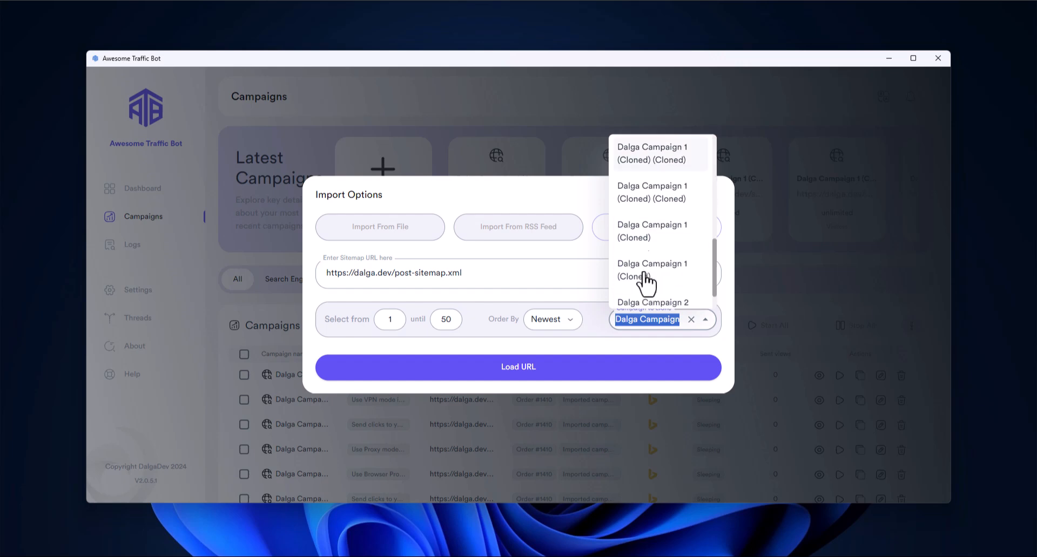
click(645, 270)
click(557, 358)
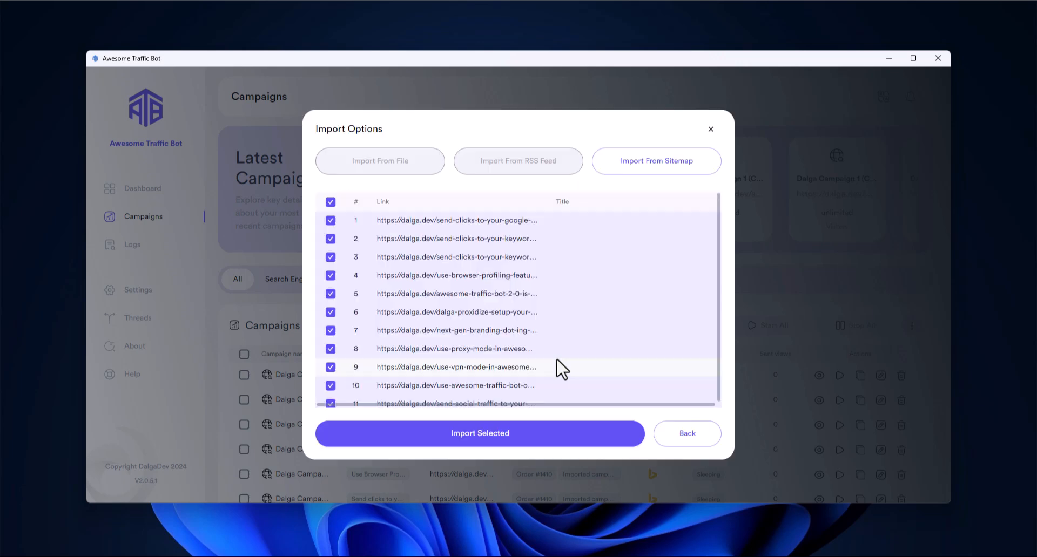
click(575, 442)
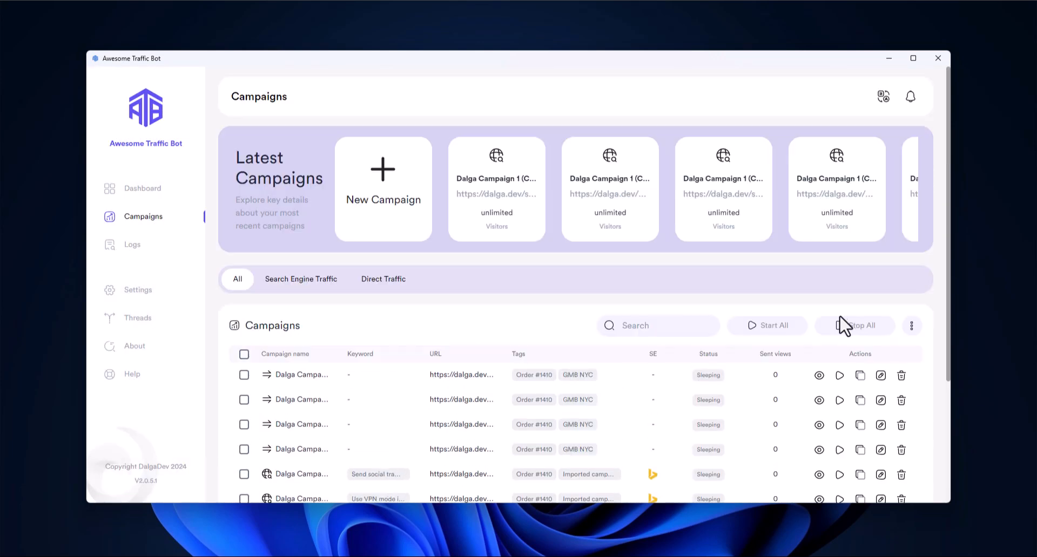
Filter by Search Engine Traffic with Bing, then Google, then switch to Direct Traffic and page through.
click(285, 283)
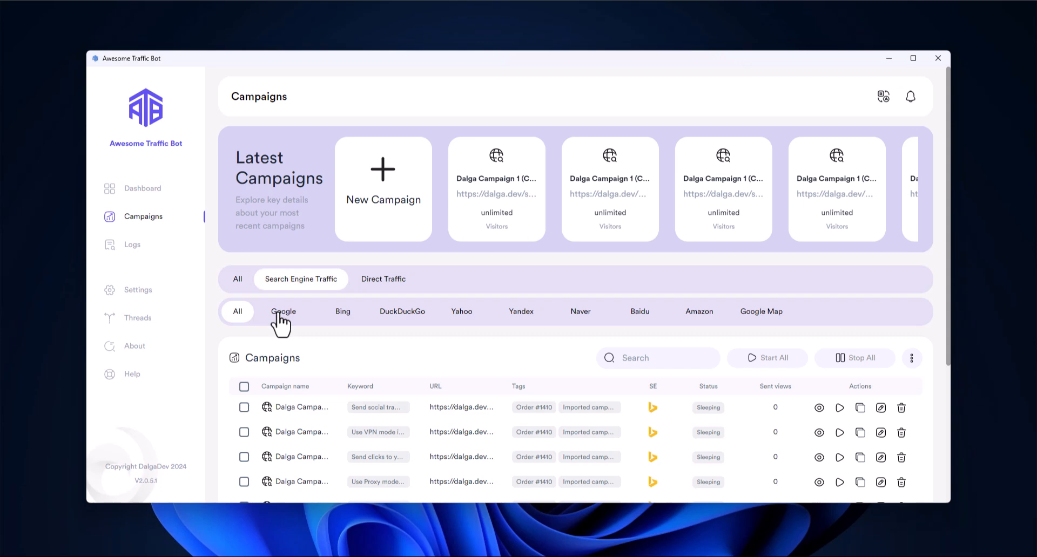
click(340, 311)
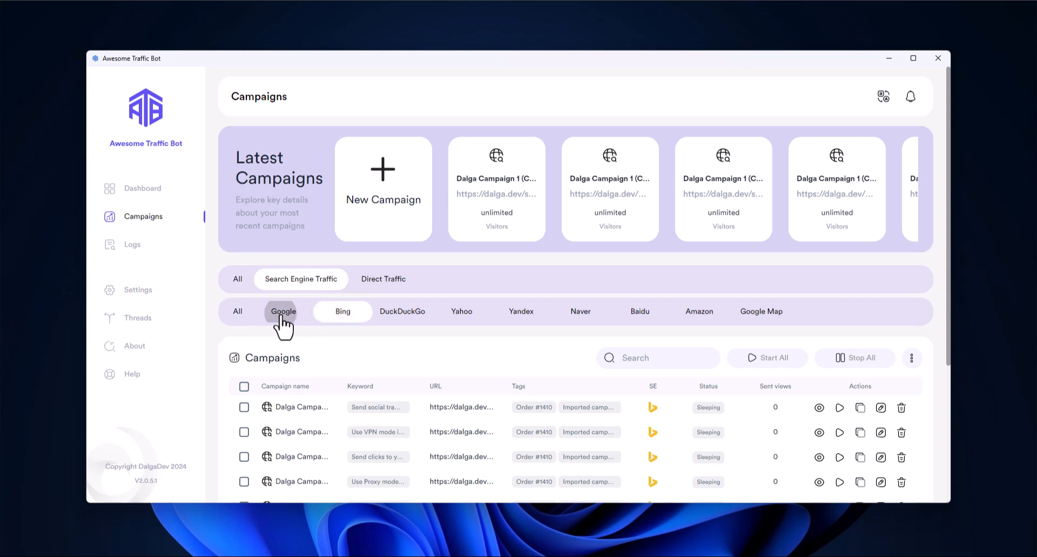
click(285, 312)
scroll(313, 307, down, 1)
click(384, 240)
scroll(497, 352, down, 3)
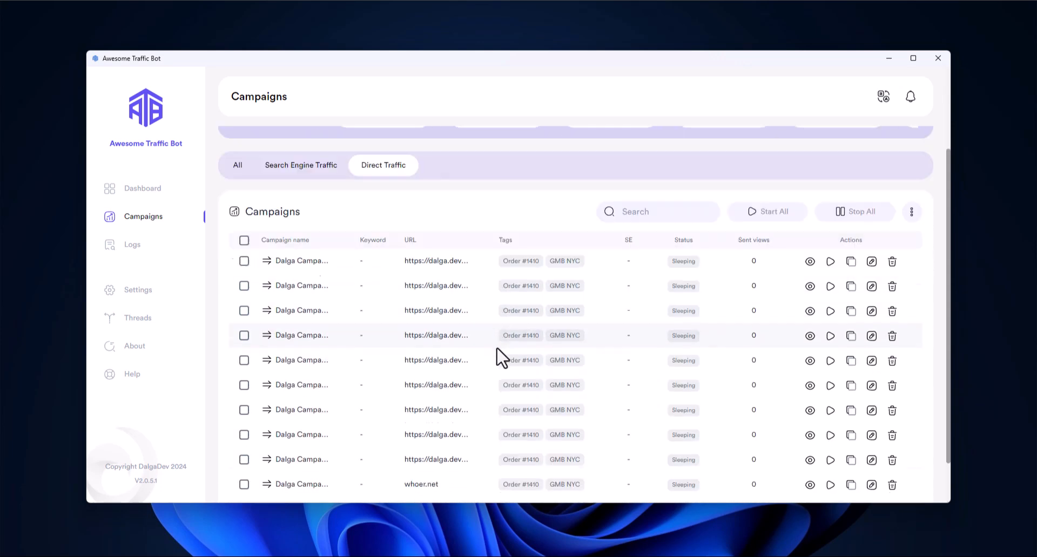
click(910, 464)
click(888, 462)
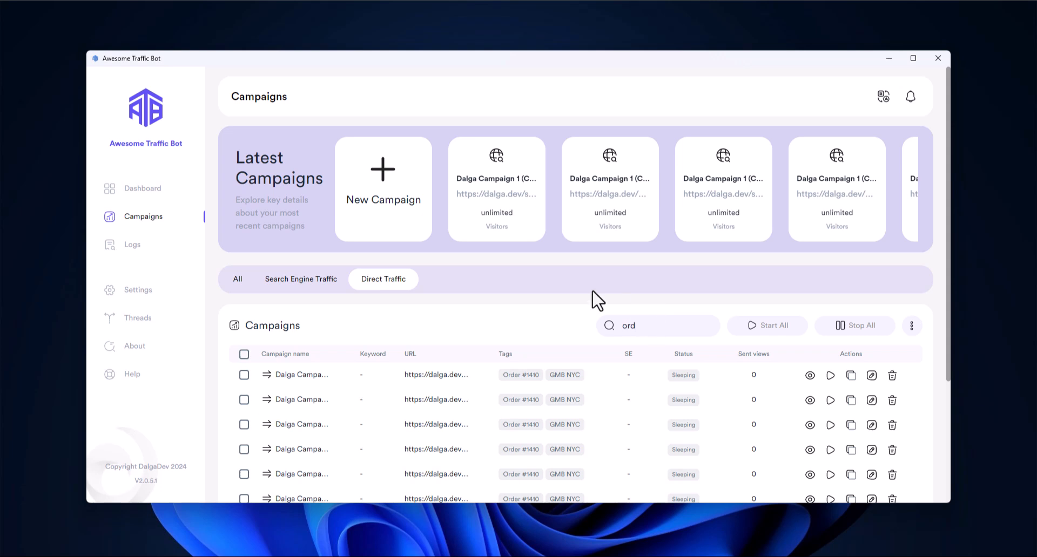
Search the campaign list for 'de', then replace the search term with 'or'.
text(de)
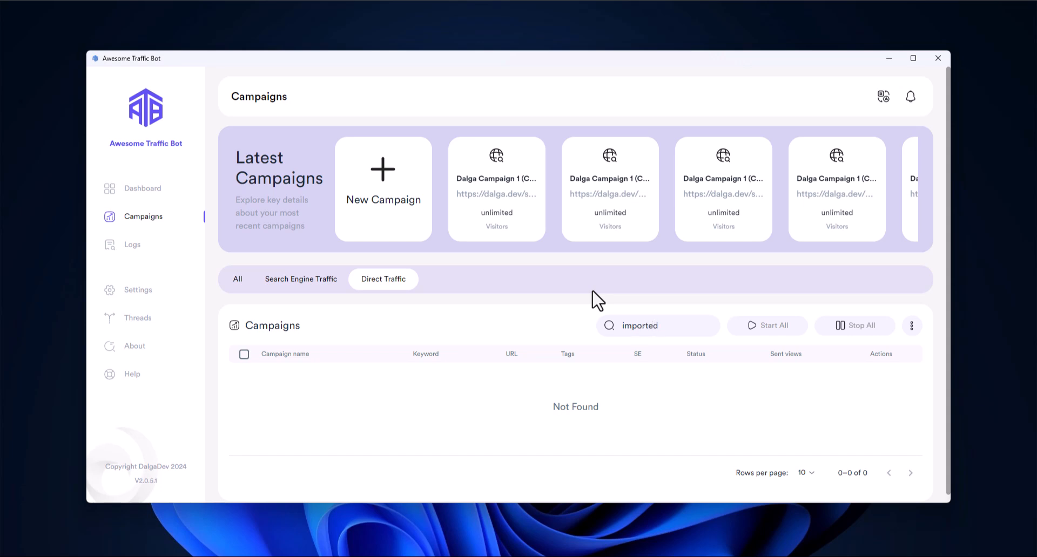
scroll(604, 324, down, 3)
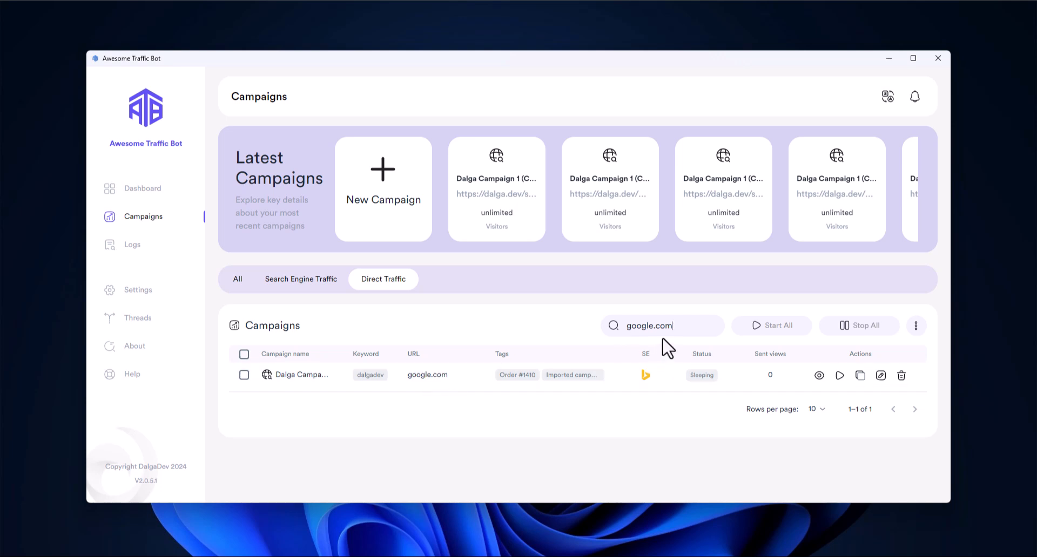
key(ctrl+a)
text(or)
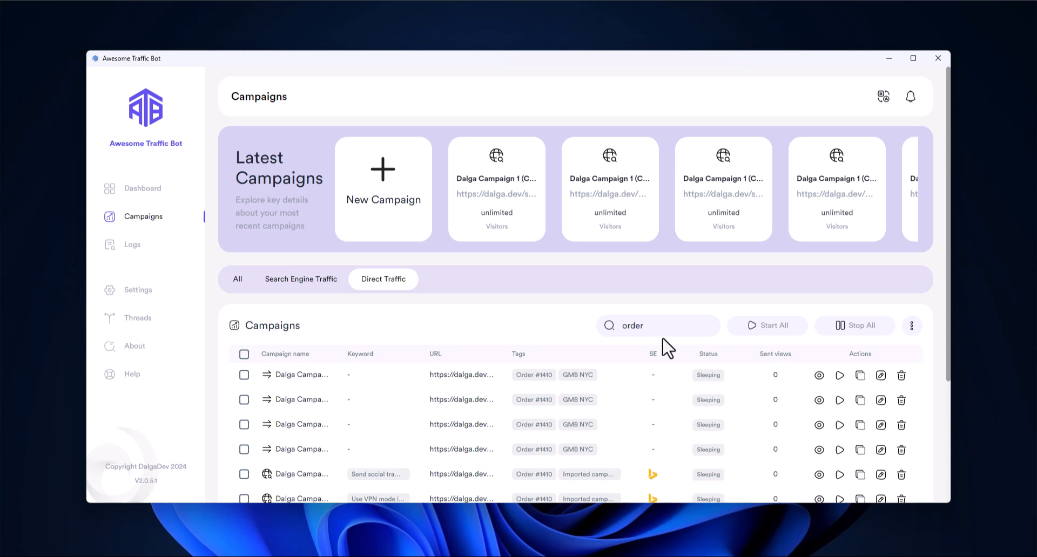
scroll(668, 373, down, 3)
scroll(583, 416, up, 3)
Open Logs and scroll through the session entries showing Browser Launched, sent and Closed browser steps.
click(165, 253)
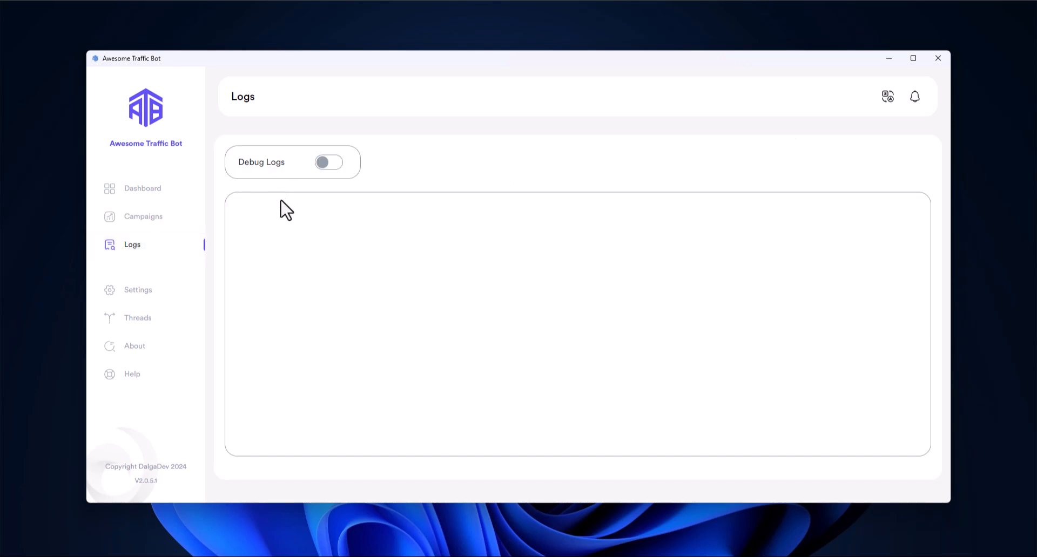
scroll(319, 270, down, 6)
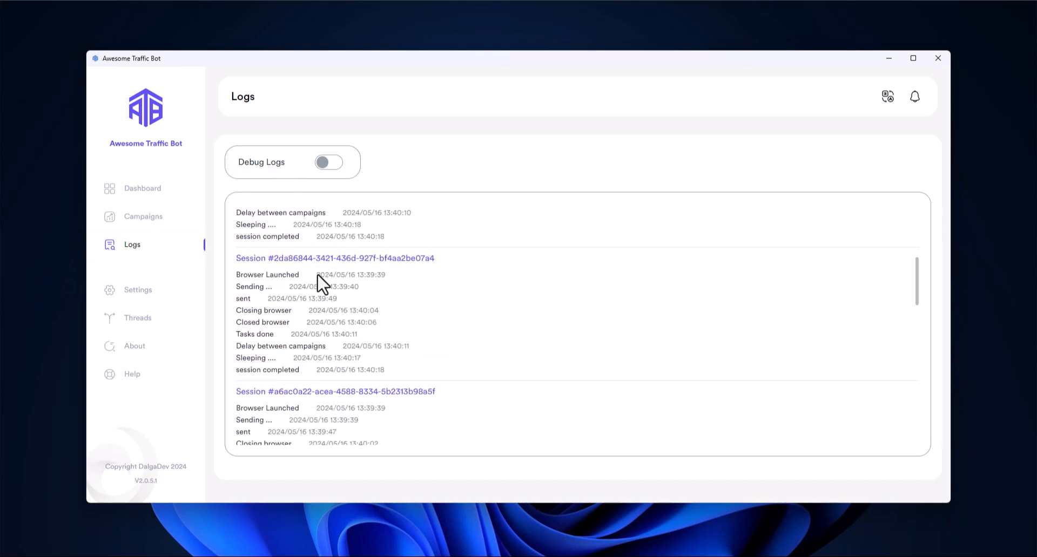
scroll(290, 319, down, 8)
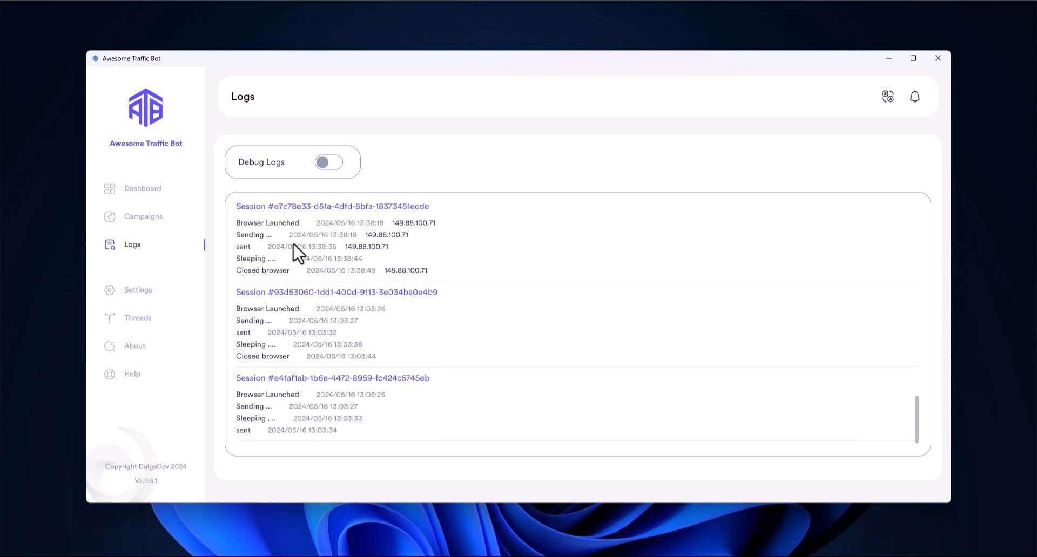
scroll(298, 274, up, 14)
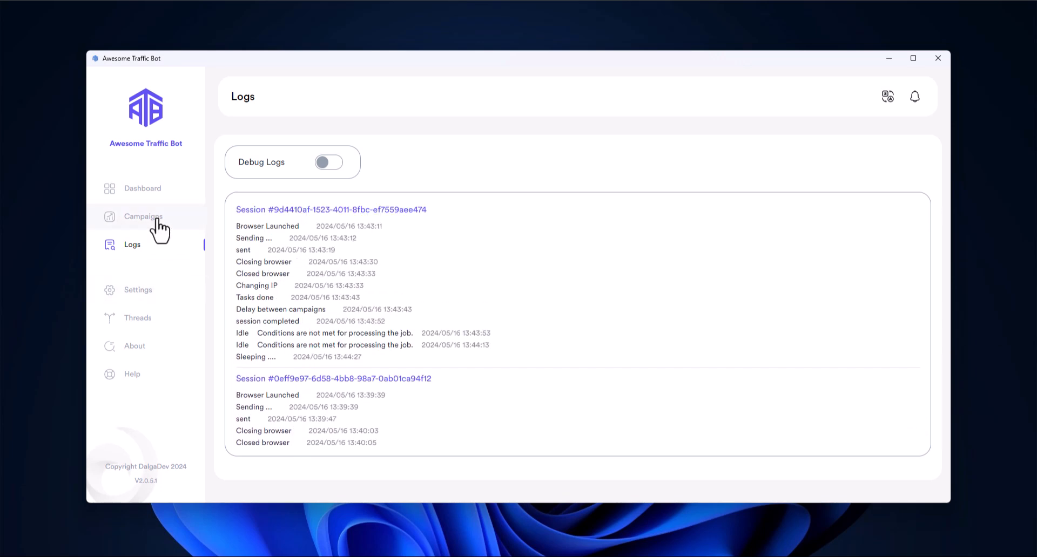
scroll(345, 233, down, 5)
scroll(342, 242, down, 8)
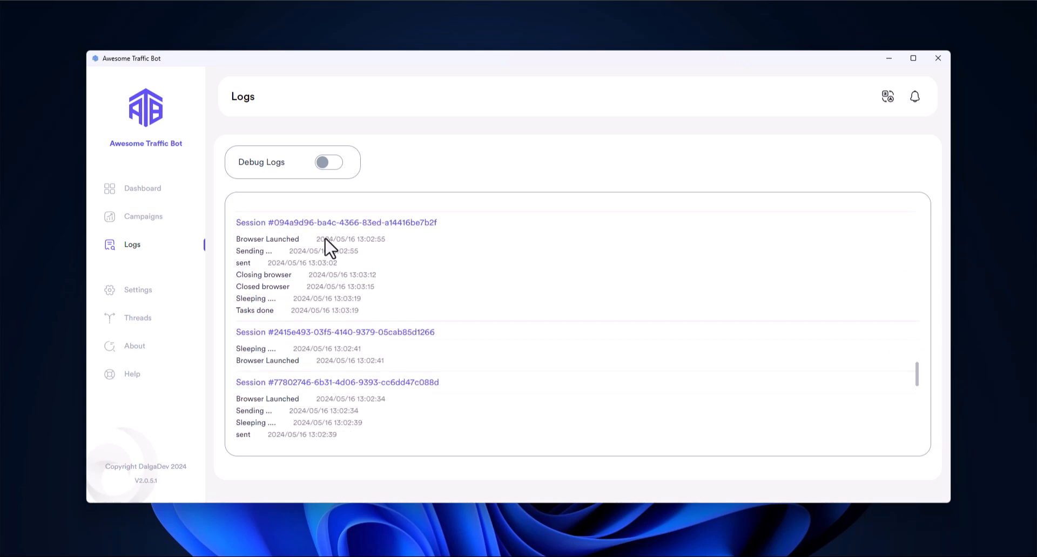
scroll(341, 284, up, 1)
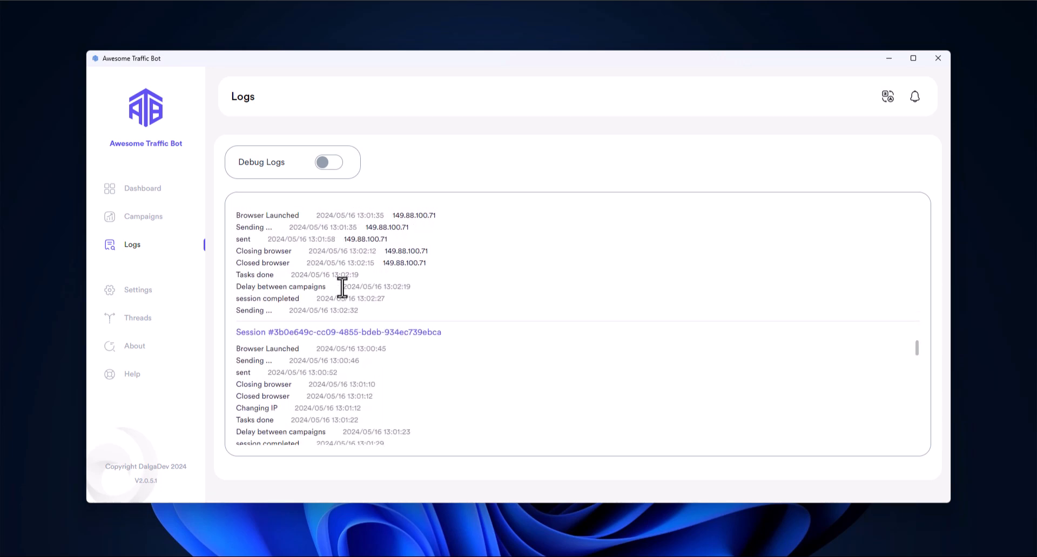